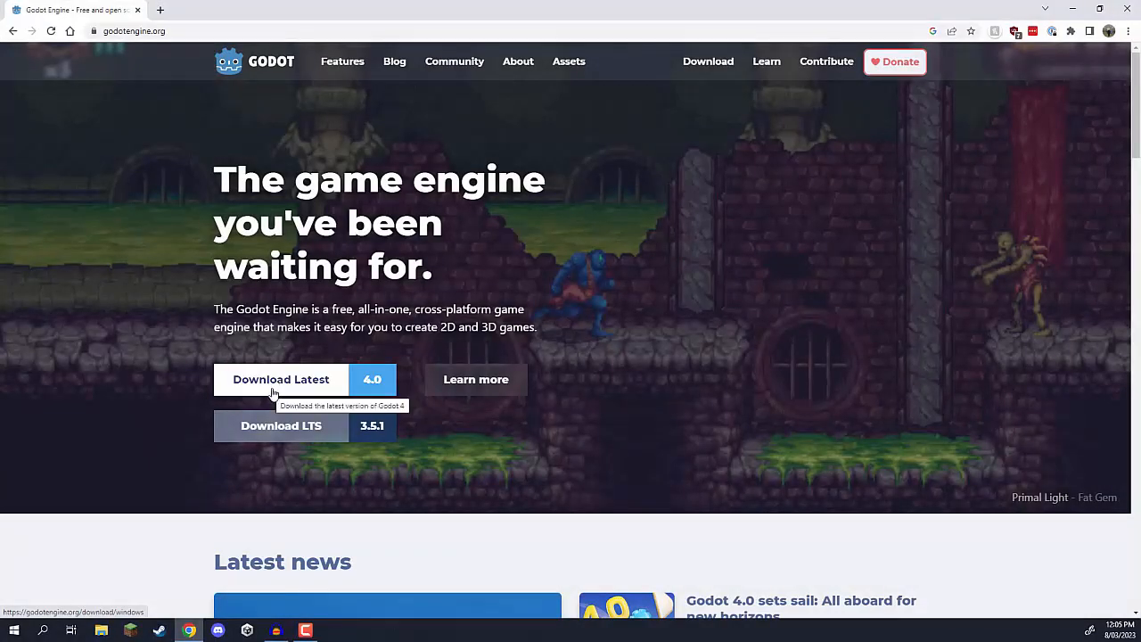
Download the standard Godot Engine 4.0 build for Windows, not the .NET version
click(273, 390)
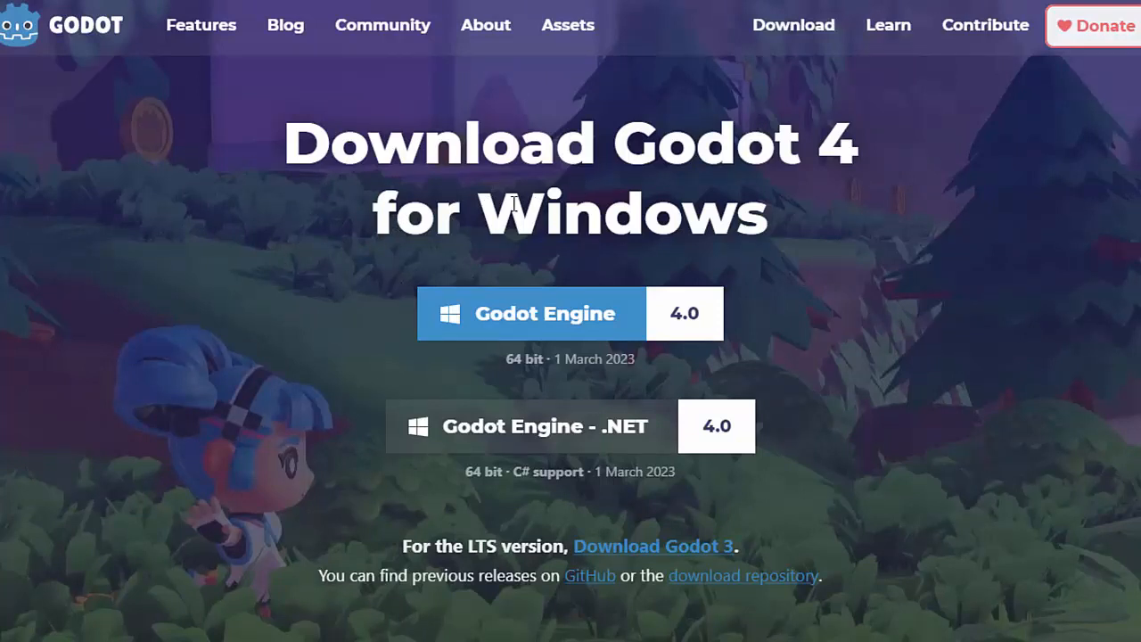
drag(472, 206, 798, 233)
click(940, 181)
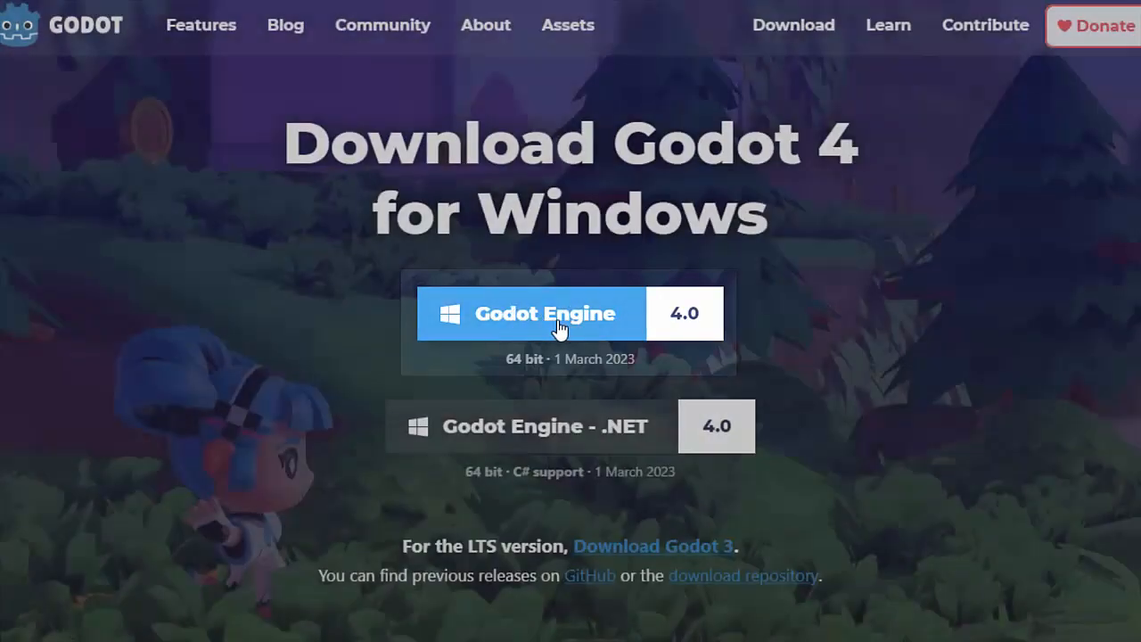
click(558, 328)
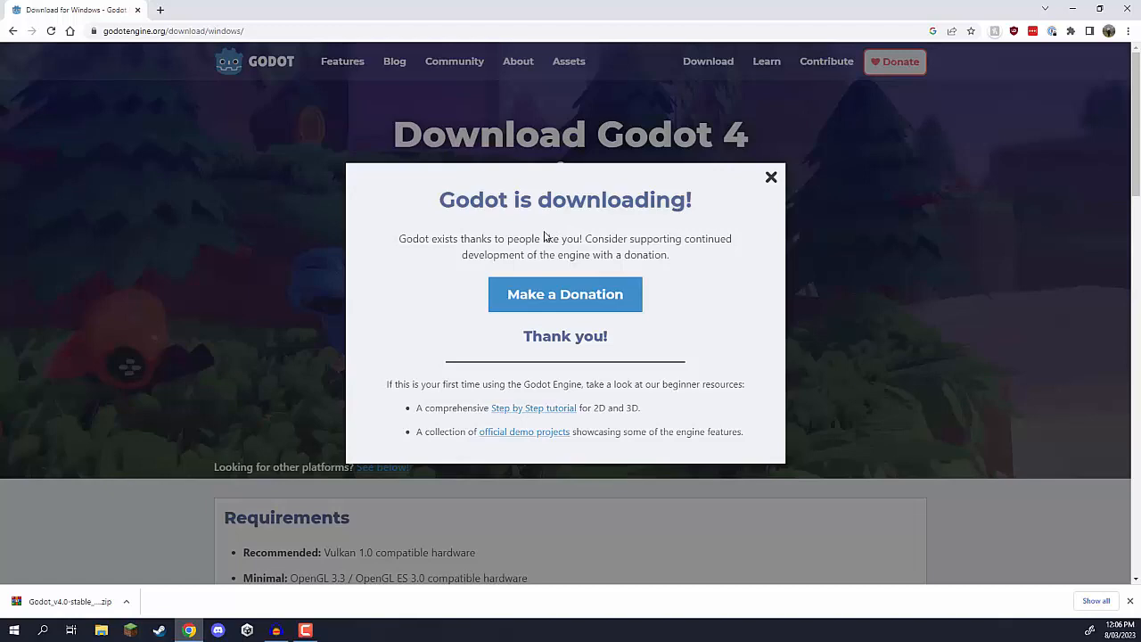
Open the downloaded Godot zip archive and extract Godot_v4.0-stable_win64.exe onto the desktop
click(63, 601)
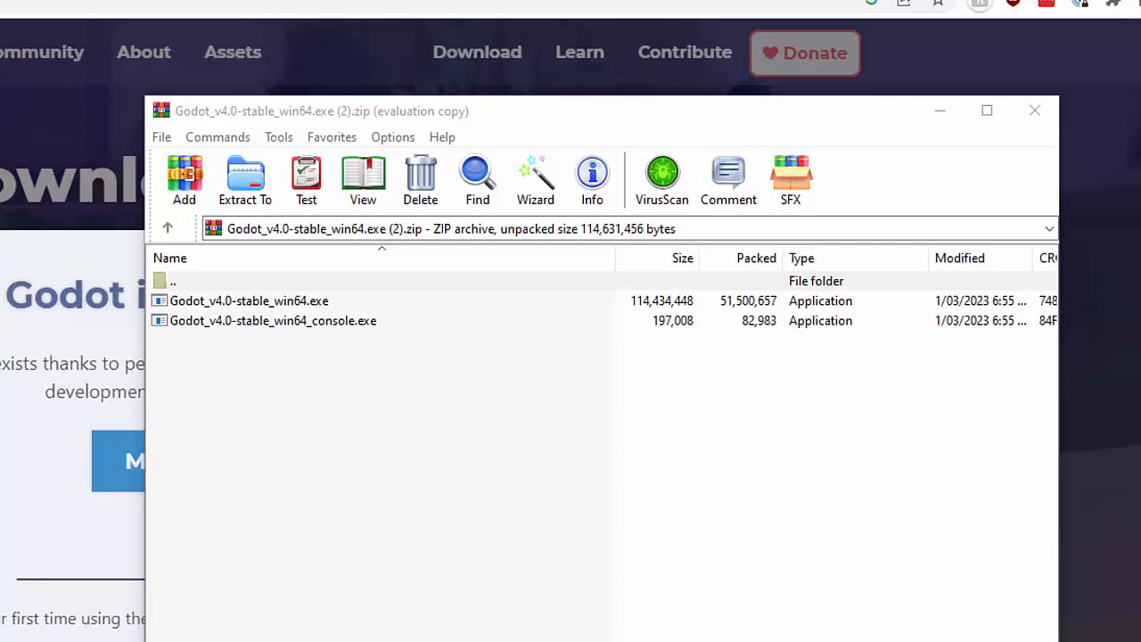
click(252, 305)
click(245, 322)
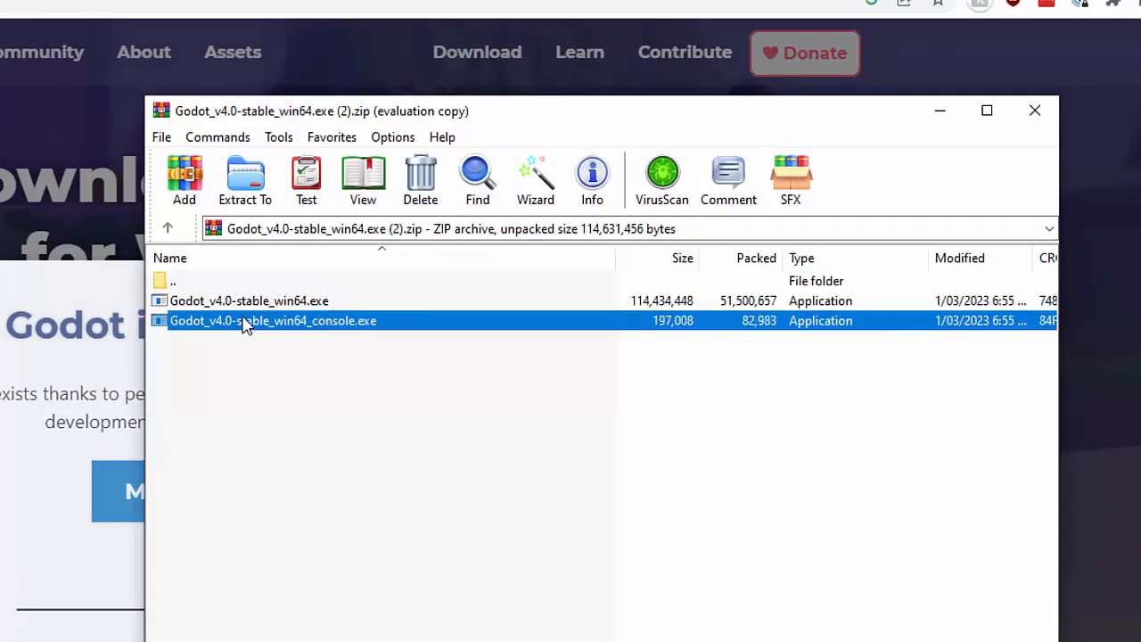
click(242, 305)
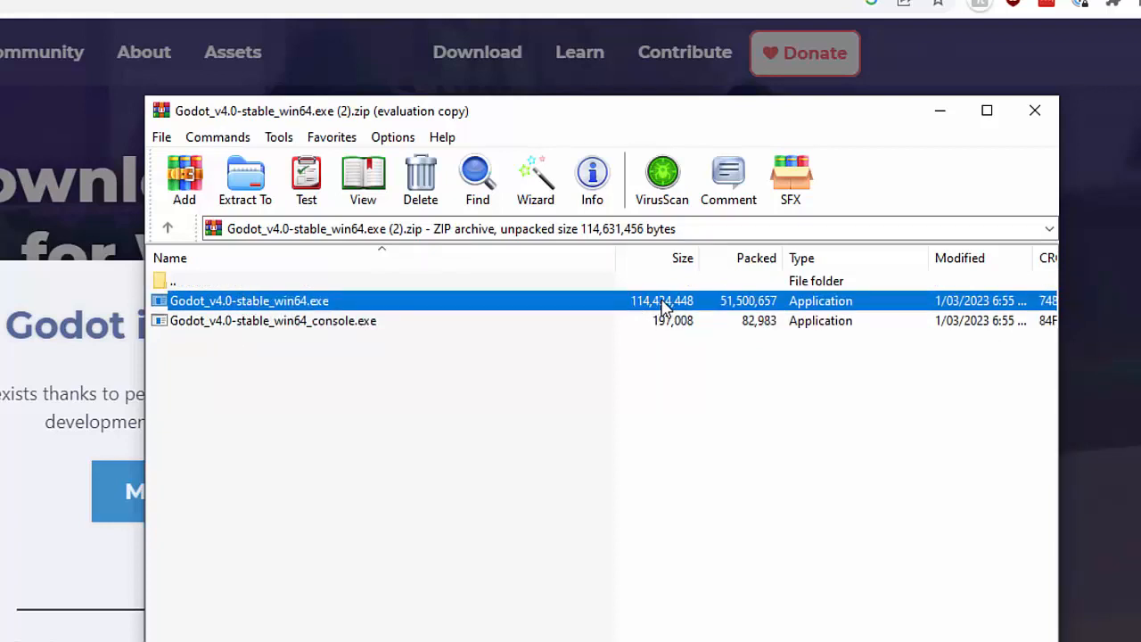
click(322, 323)
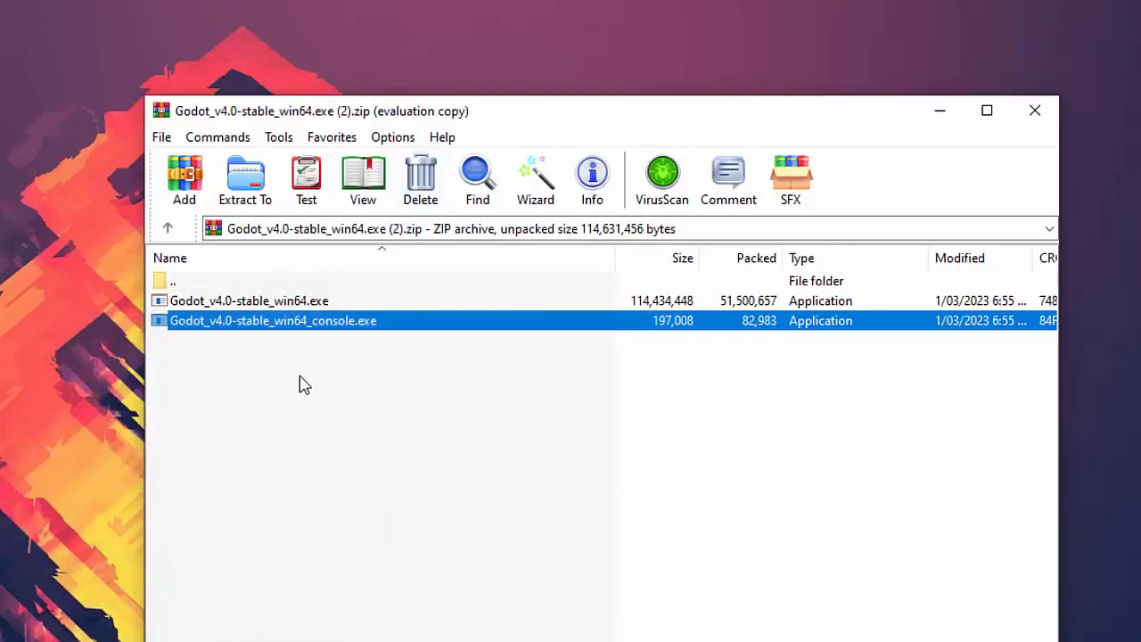
click(301, 381)
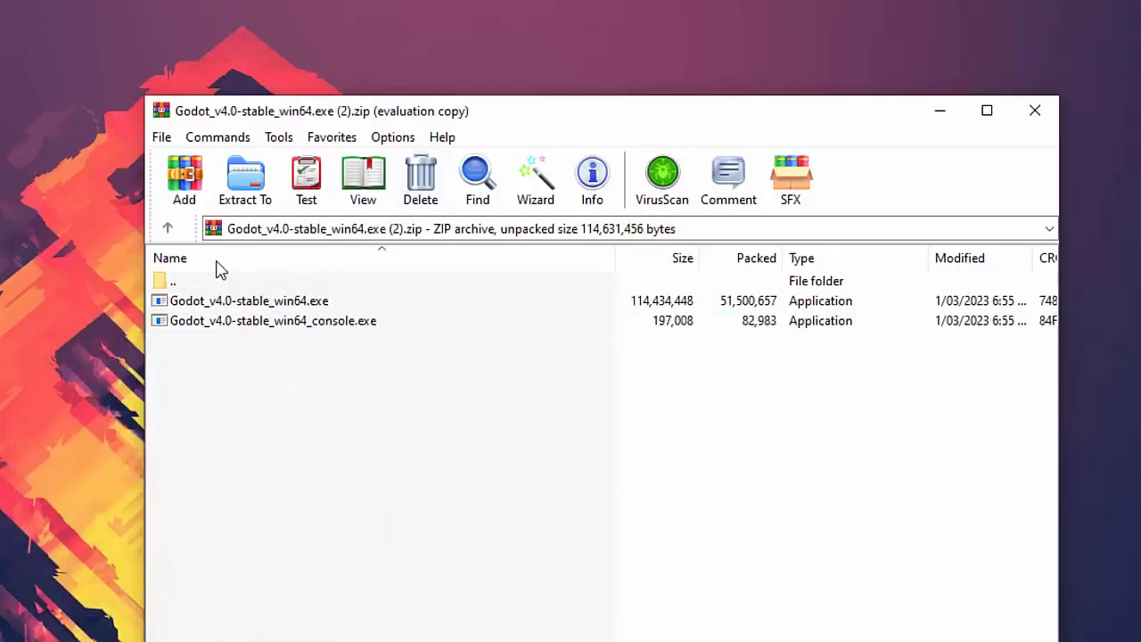
click(250, 326)
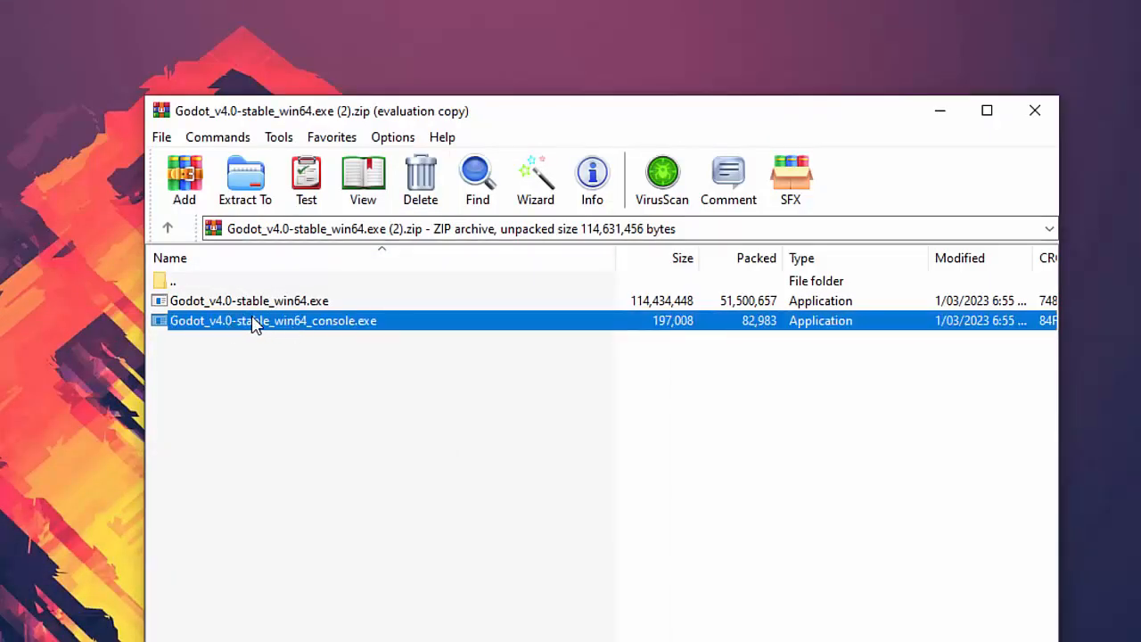
click(269, 366)
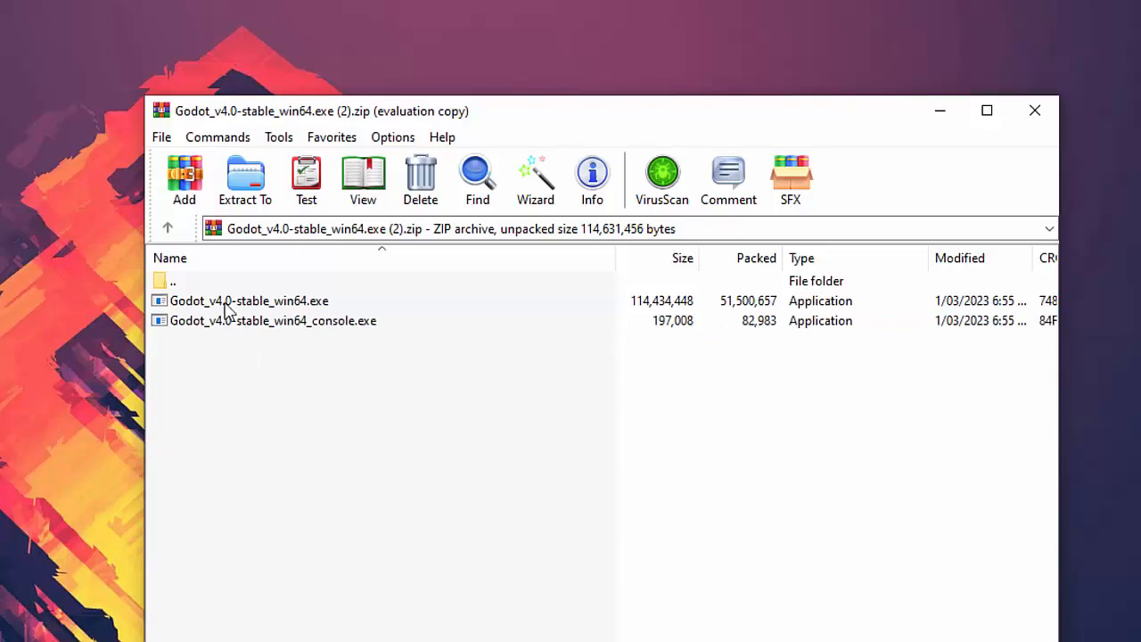
drag(225, 304, 223, 298)
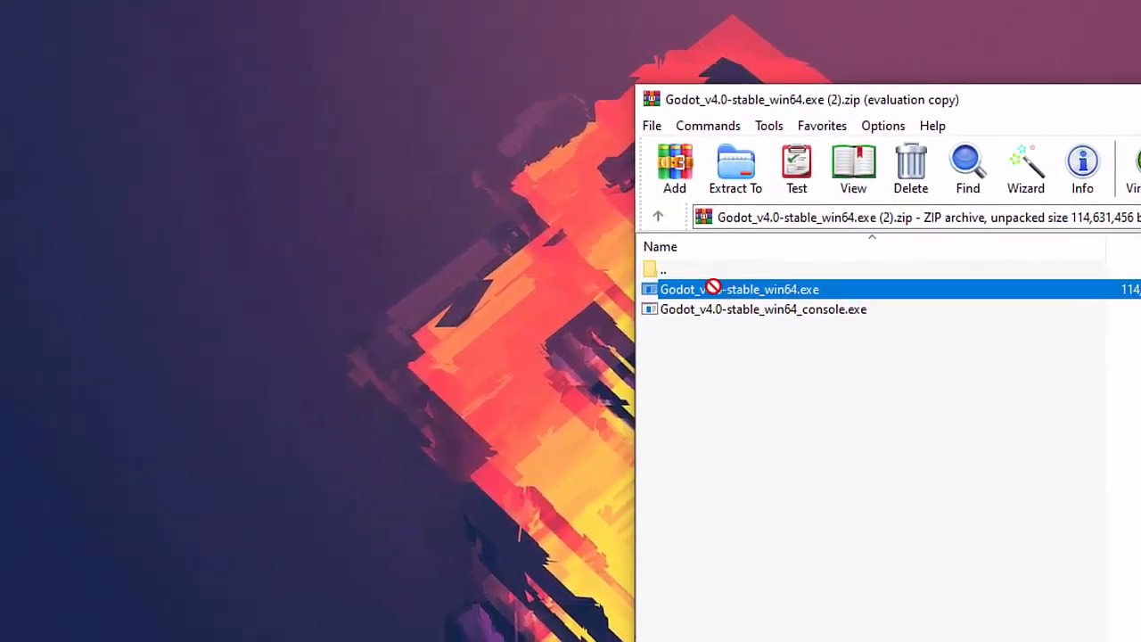
drag(713, 286, 172, 297)
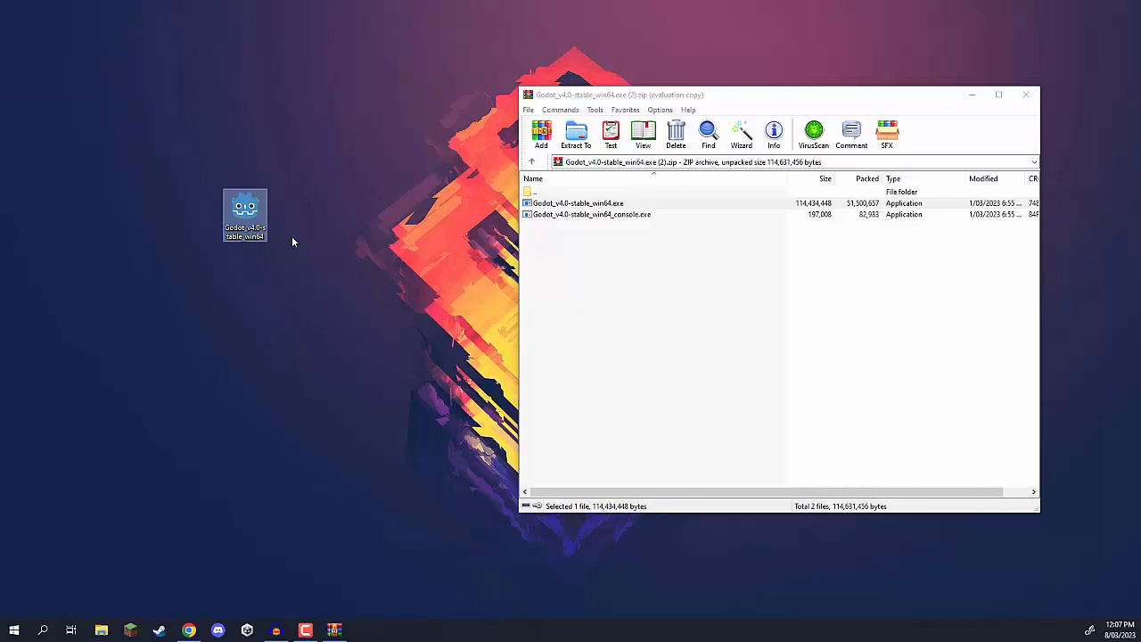
Launch Godot from the extracted desktop executable and decline the offer to explore the Asset Library
double_click(244, 210)
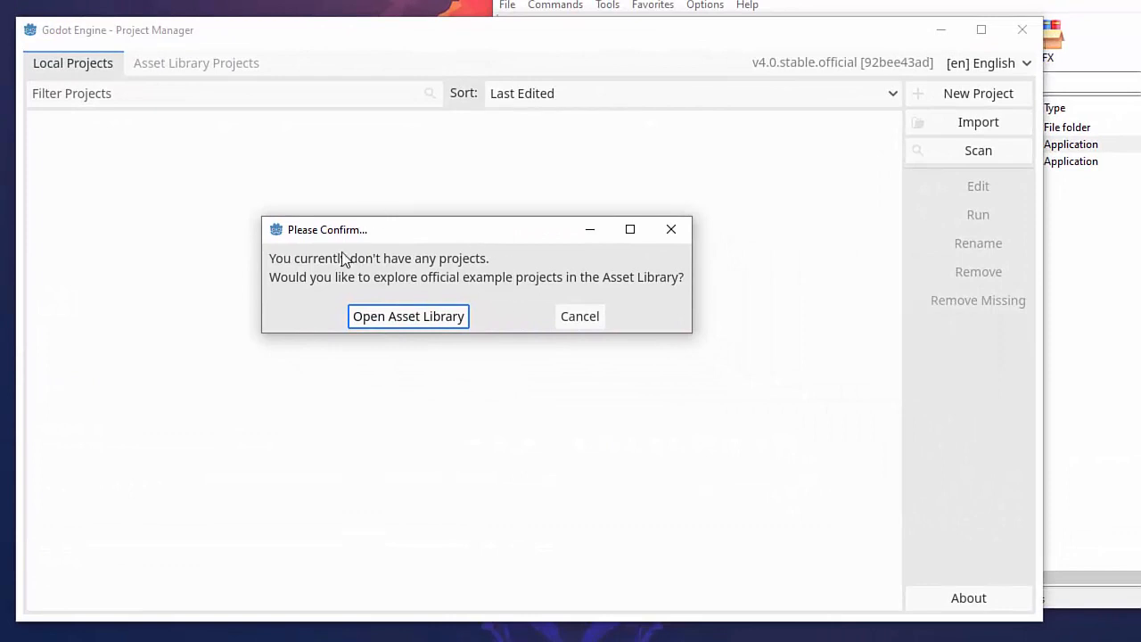
click(577, 317)
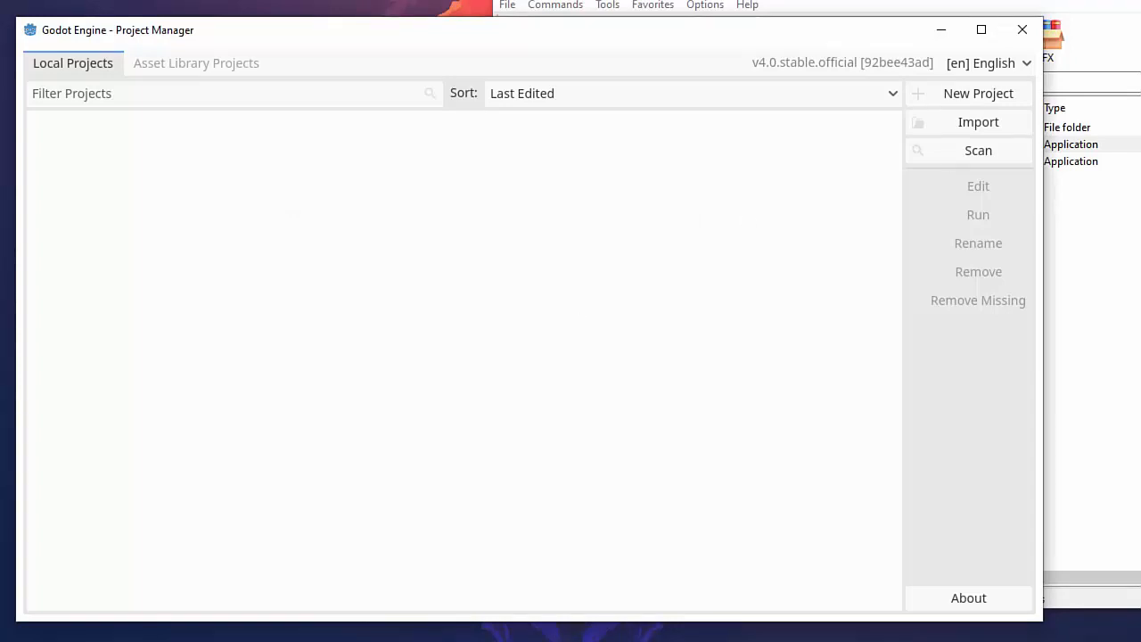
click(1139, 2)
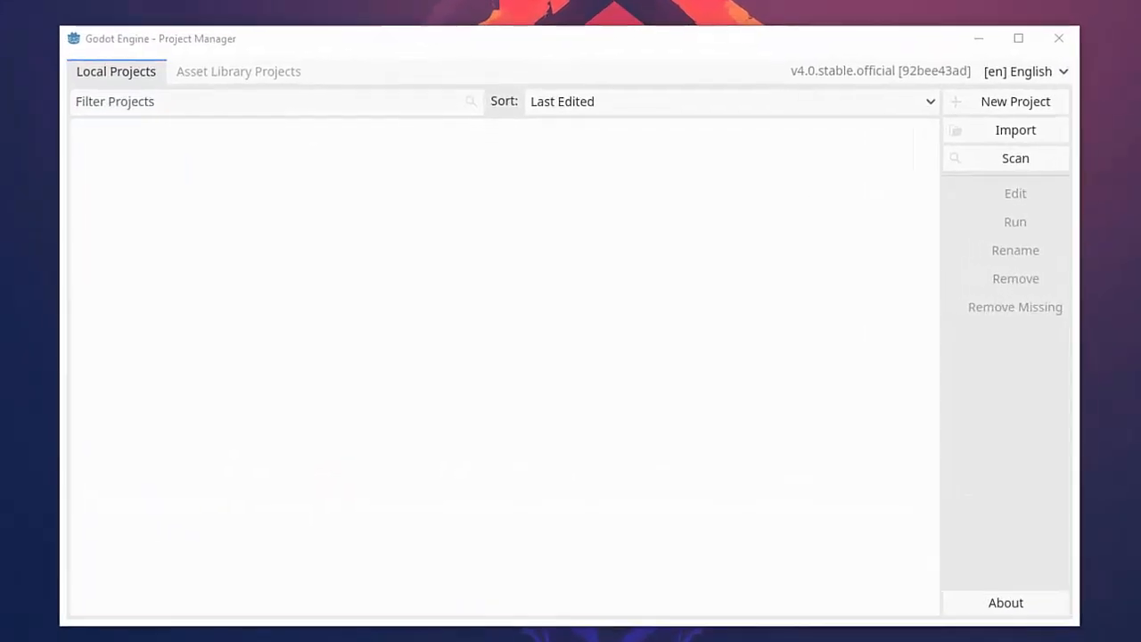
Minimize the Project Manager to view the Godot executable on the desktop, and return to the Project Manager
click(369, 46)
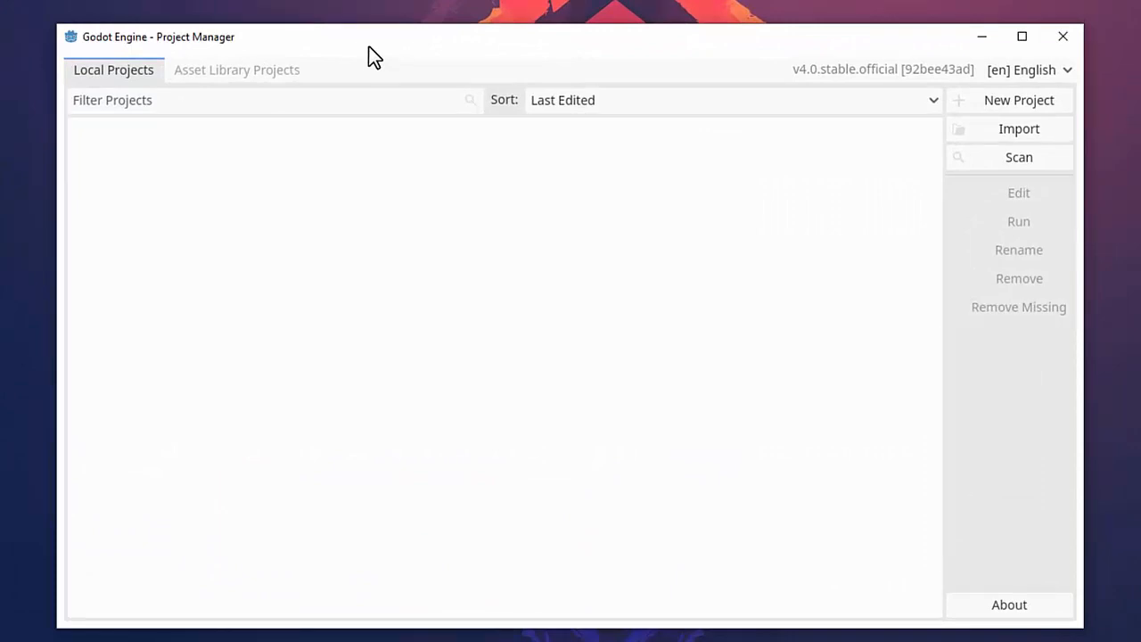
click(982, 43)
click(136, 166)
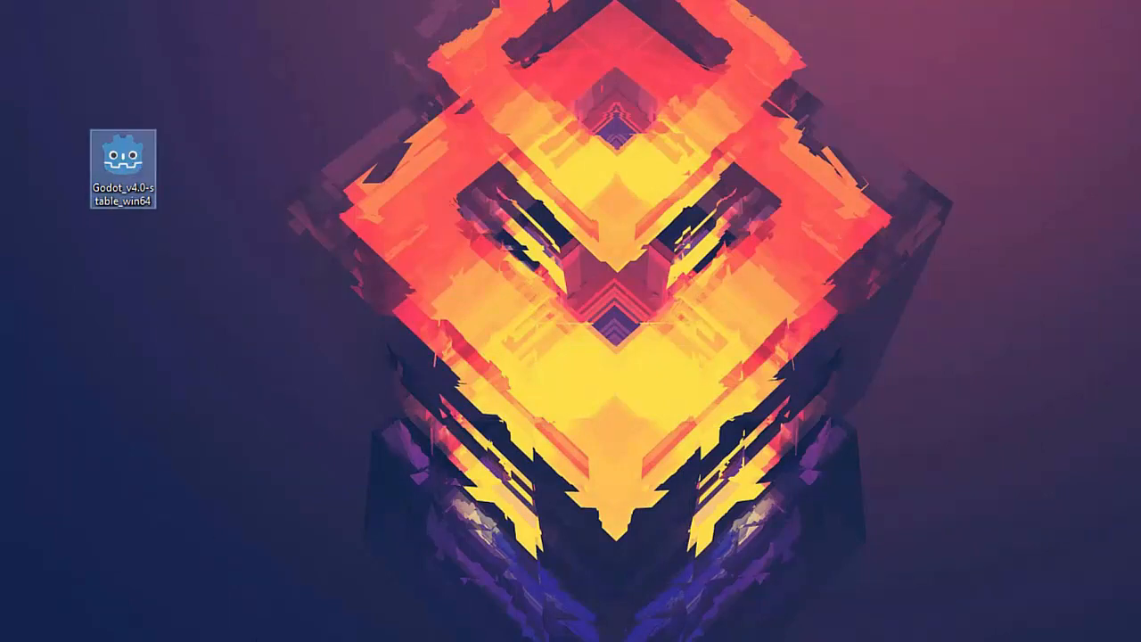
key(alt+Tab)
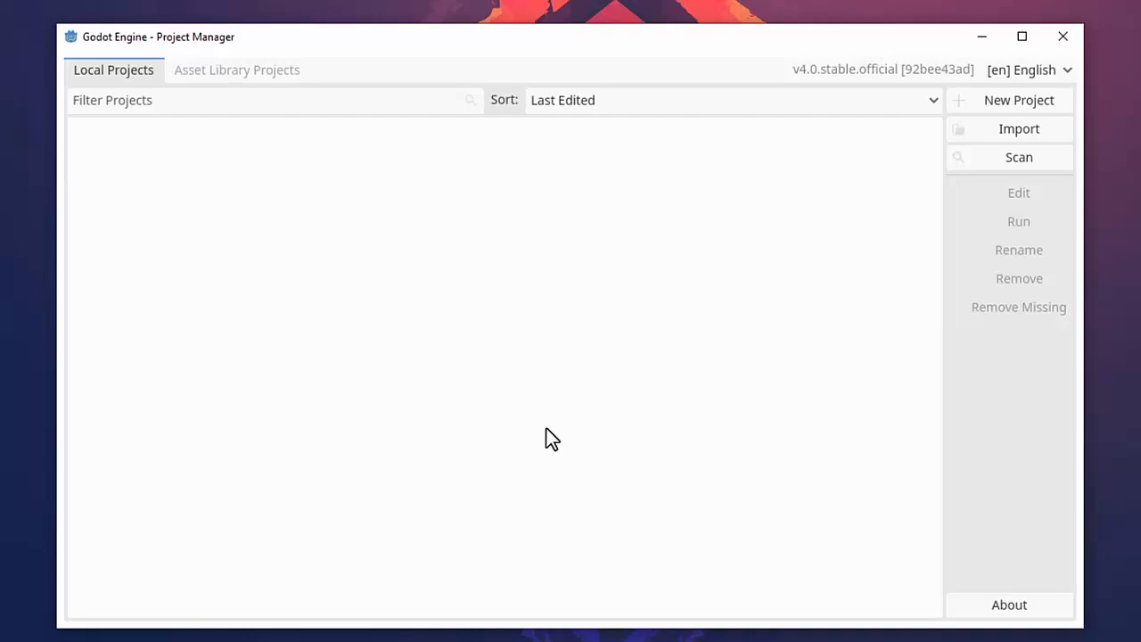
Start a new project and name it IntroToGodot
click(993, 99)
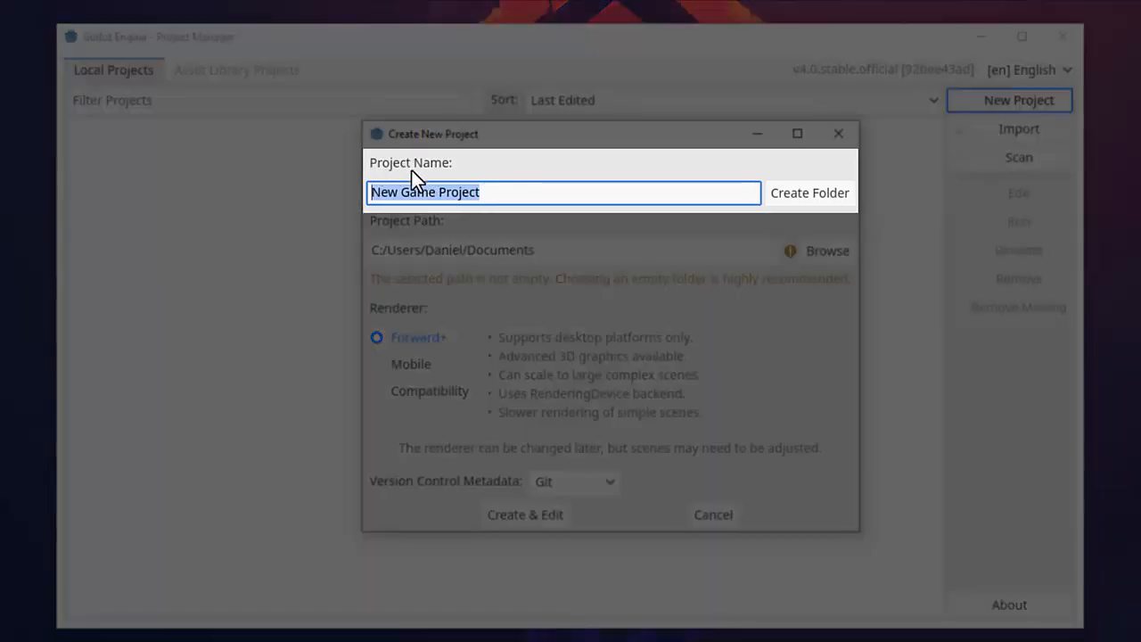
click(487, 193)
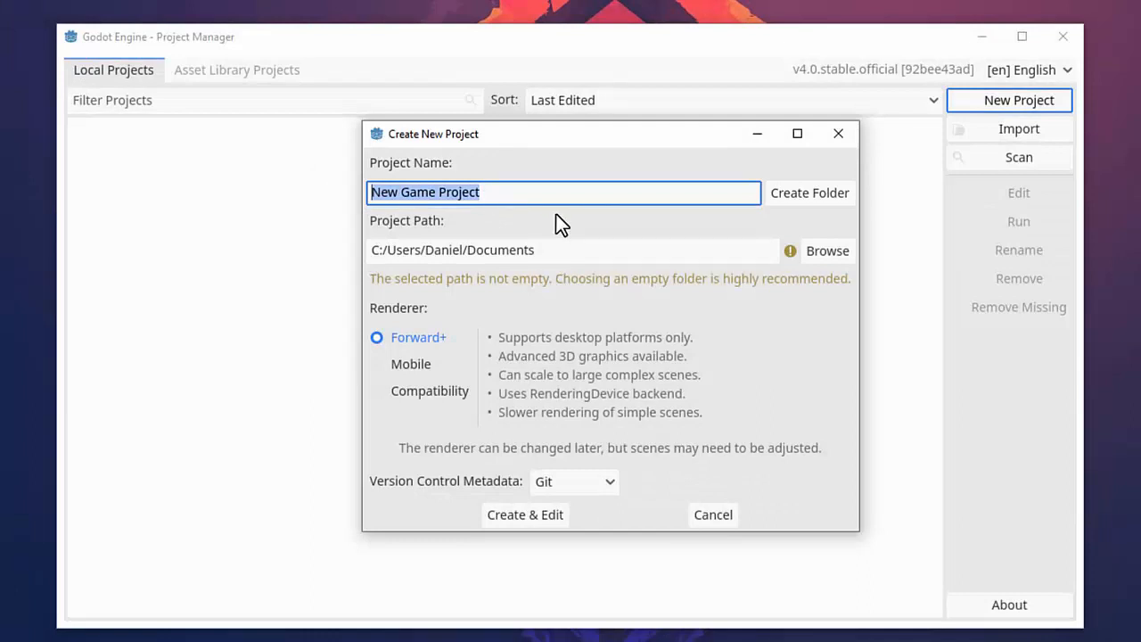
text(IntroToGodot)
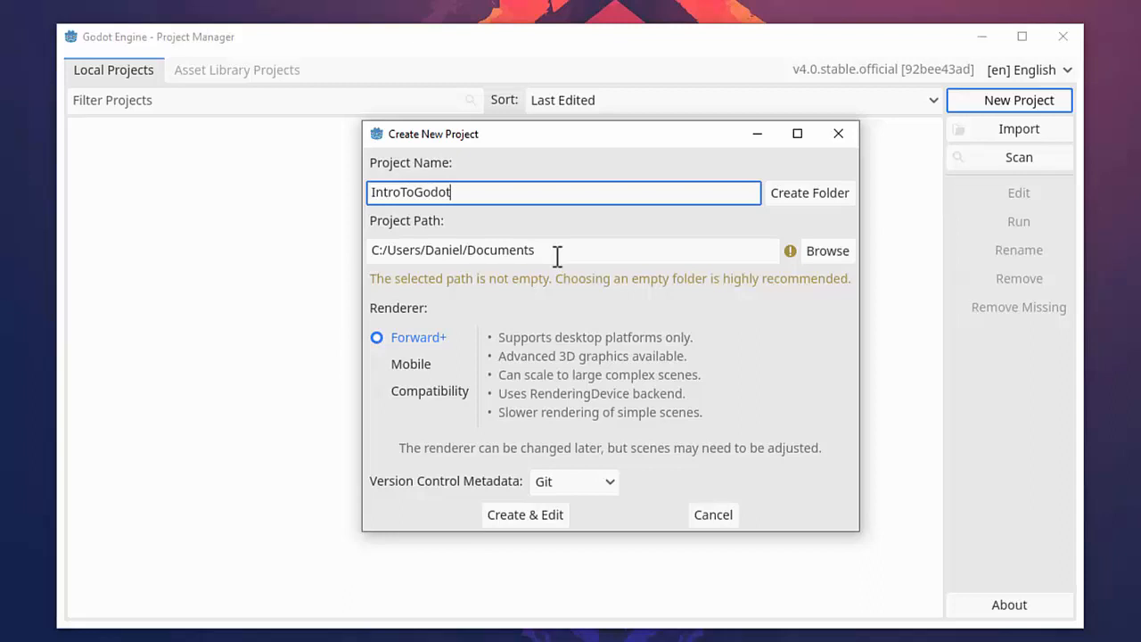
click(815, 254)
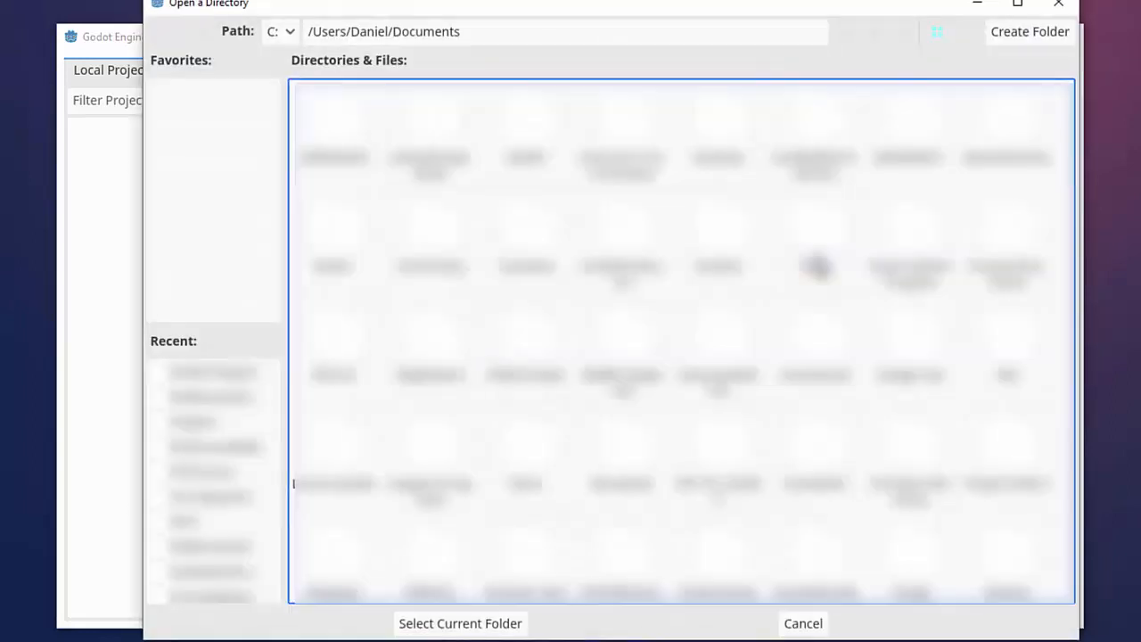
click(1059, 10)
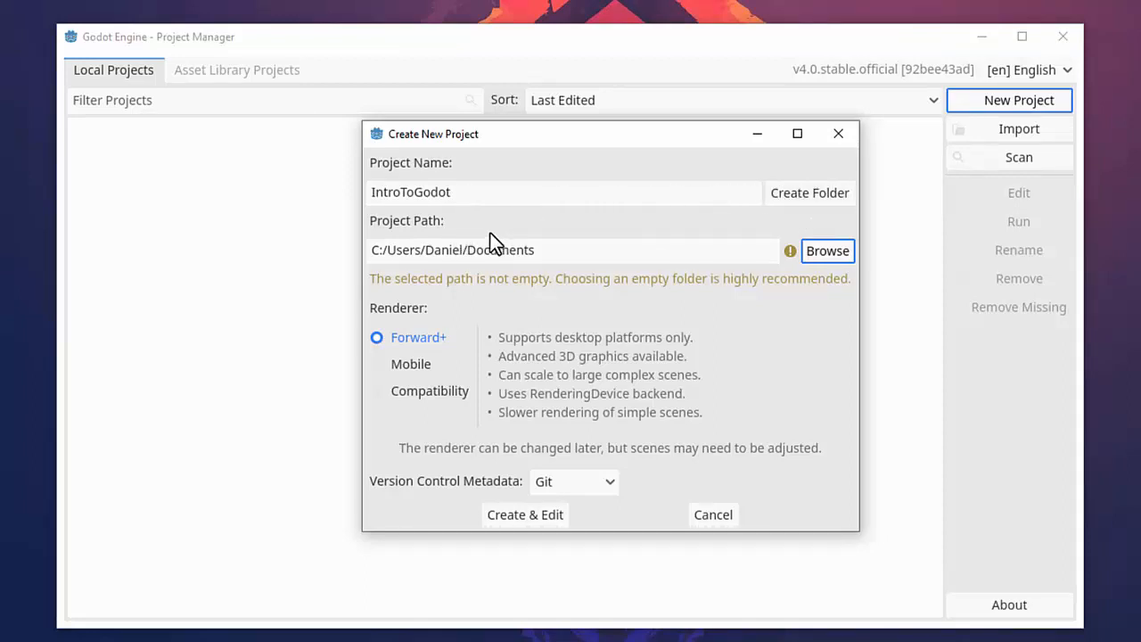
drag(453, 196, 369, 192)
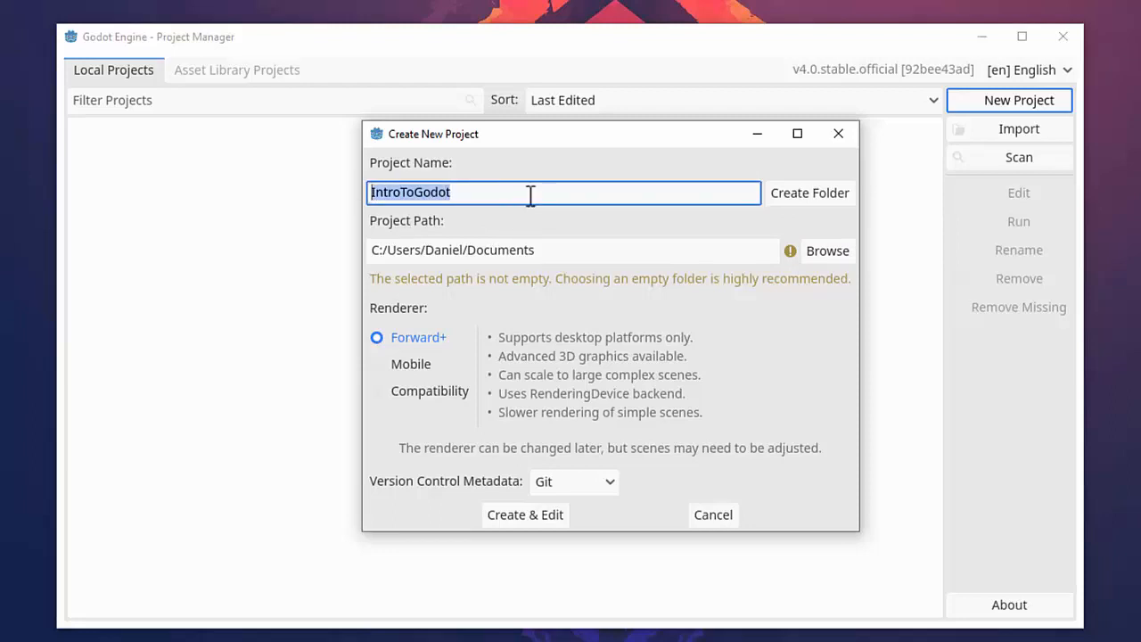
click(530, 194)
Create an IntroToGodot folder inside Documents for the project, and create the project with the Forward+ renderer to edit it
click(817, 192)
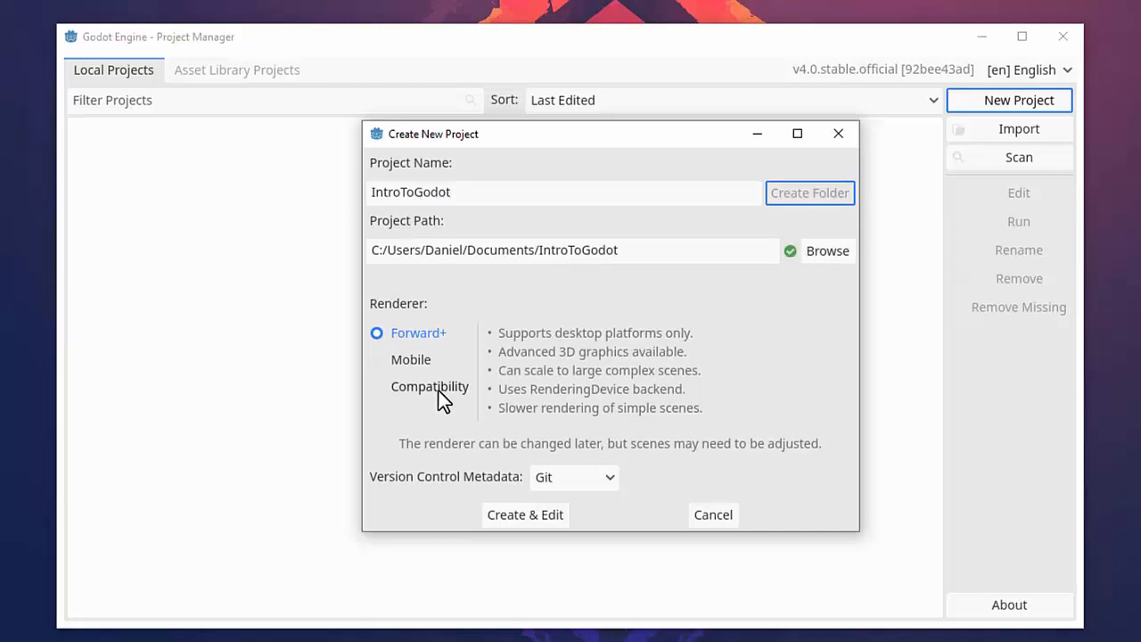
click(506, 515)
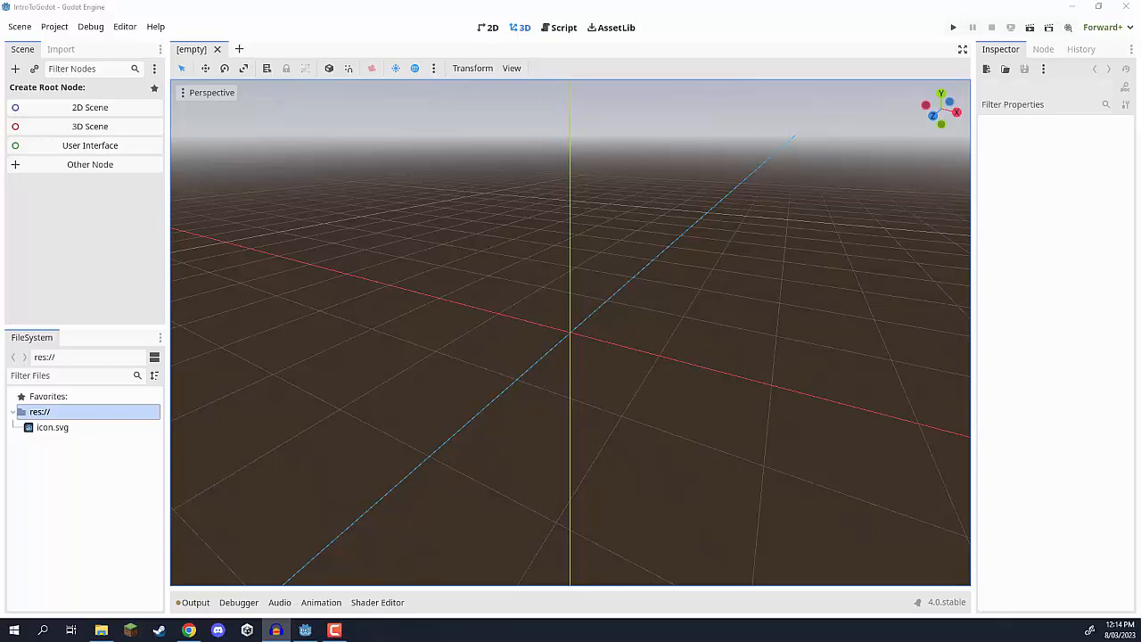
click(354, 13)
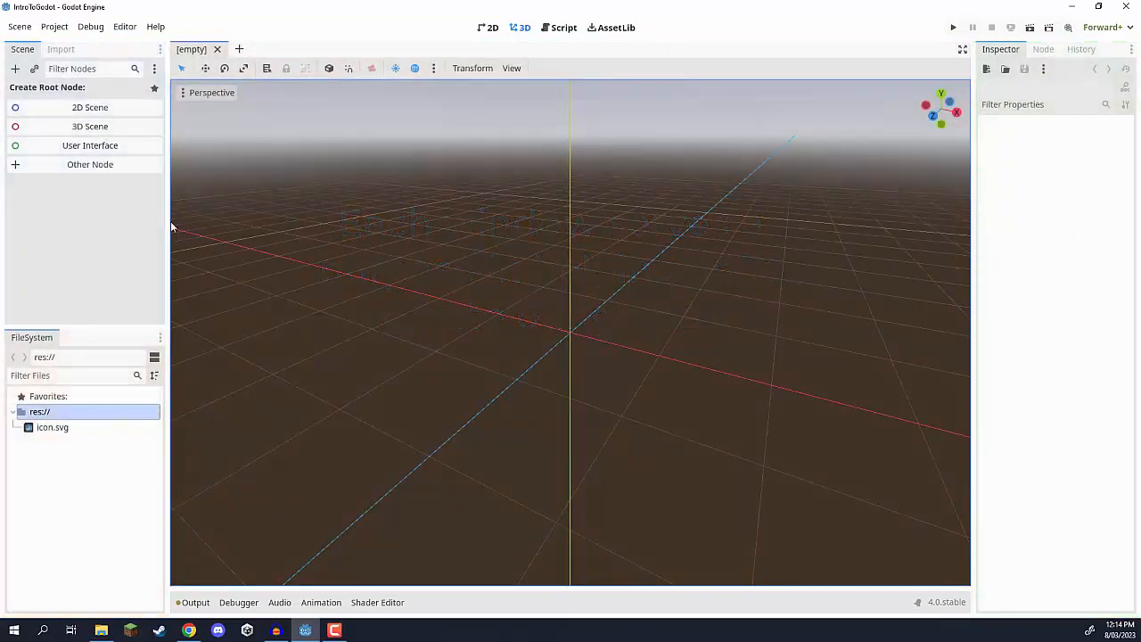
Resize the editor layout by slightly widening the Scene and FileSystem docks, making FileSystem taller, and widening the Inspector
mouse_move(165, 221)
mouse_down()
mouse_move(193, 217)
mouse_move(174, 214)
mouse_up()
drag(119, 327, 84, 322)
drag(174, 278, 171, 278)
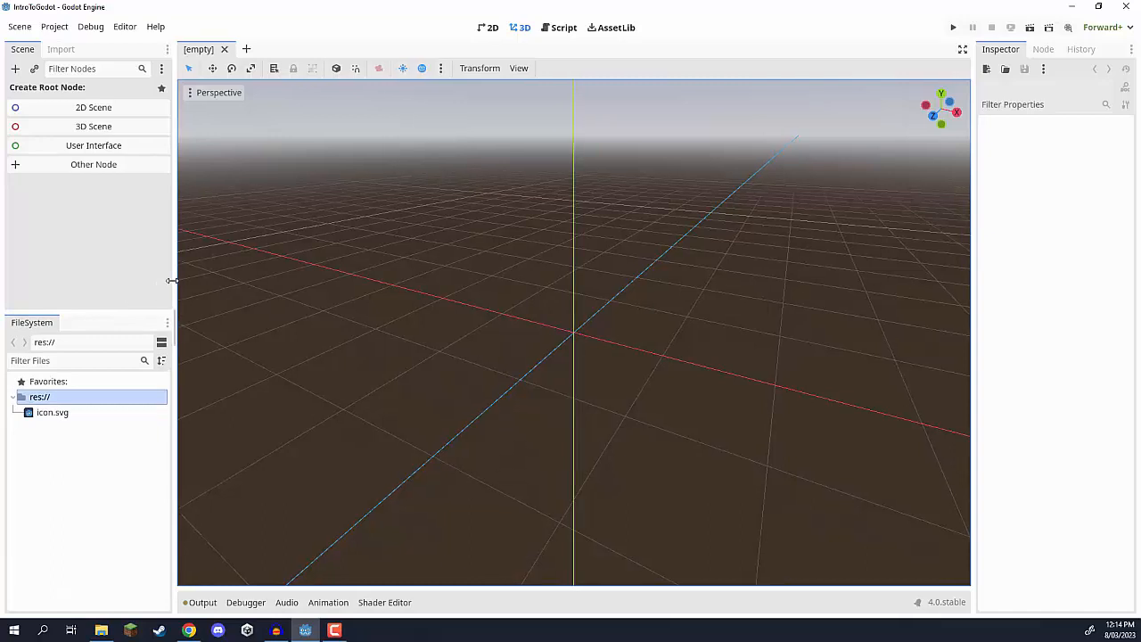
drag(971, 188, 932, 189)
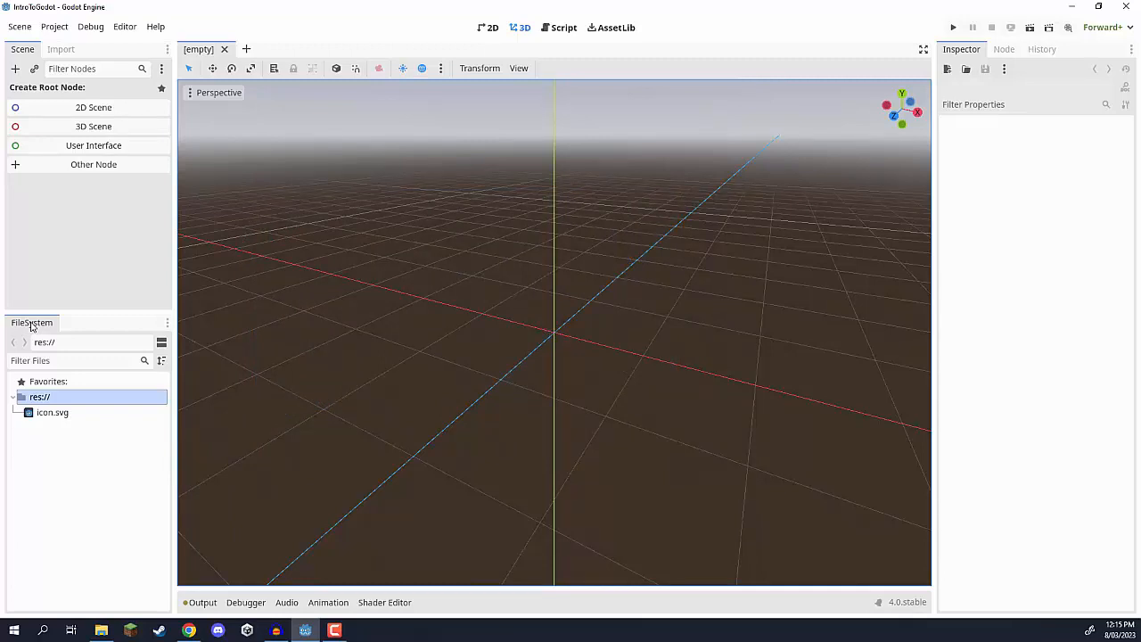
click(55, 436)
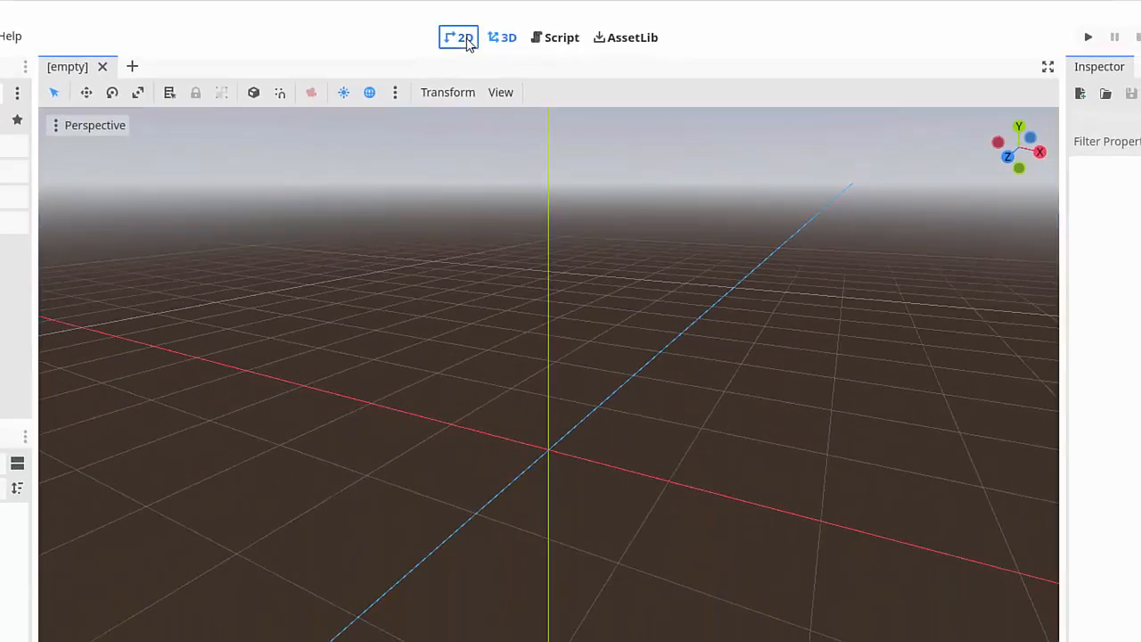
View the 2D, 3D and Script workspaces in turn
click(347, 80)
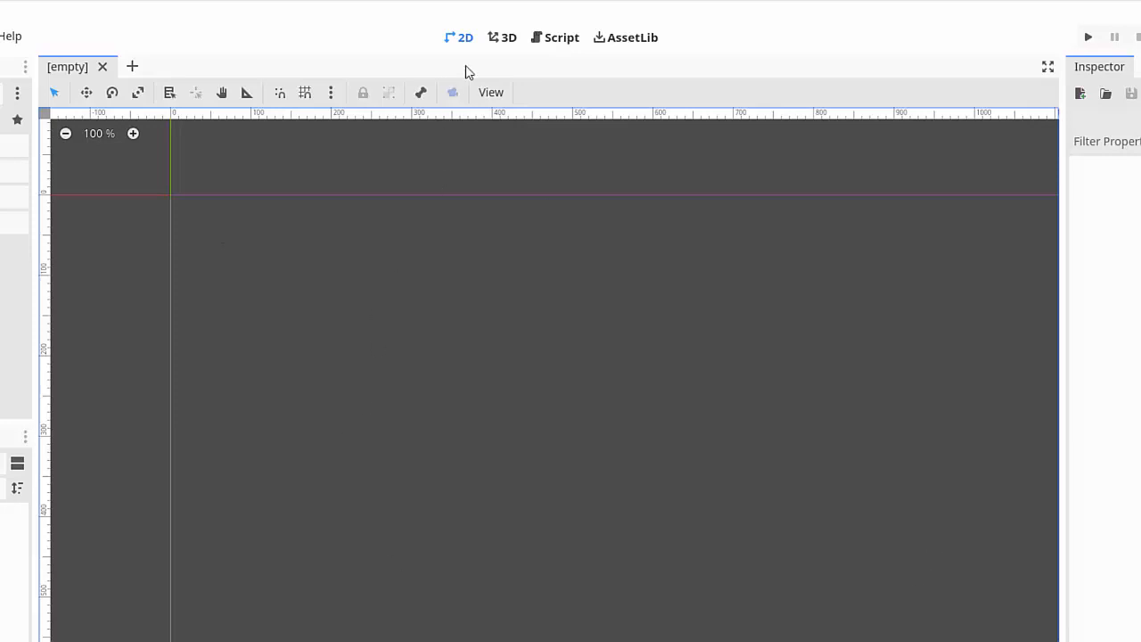
click(502, 37)
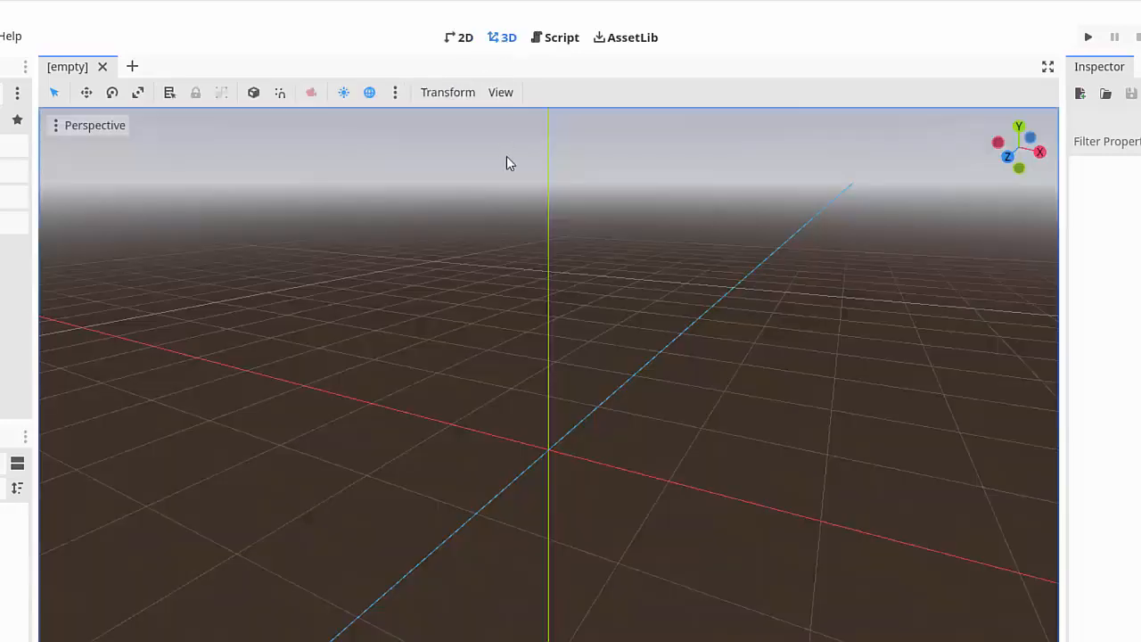
click(558, 40)
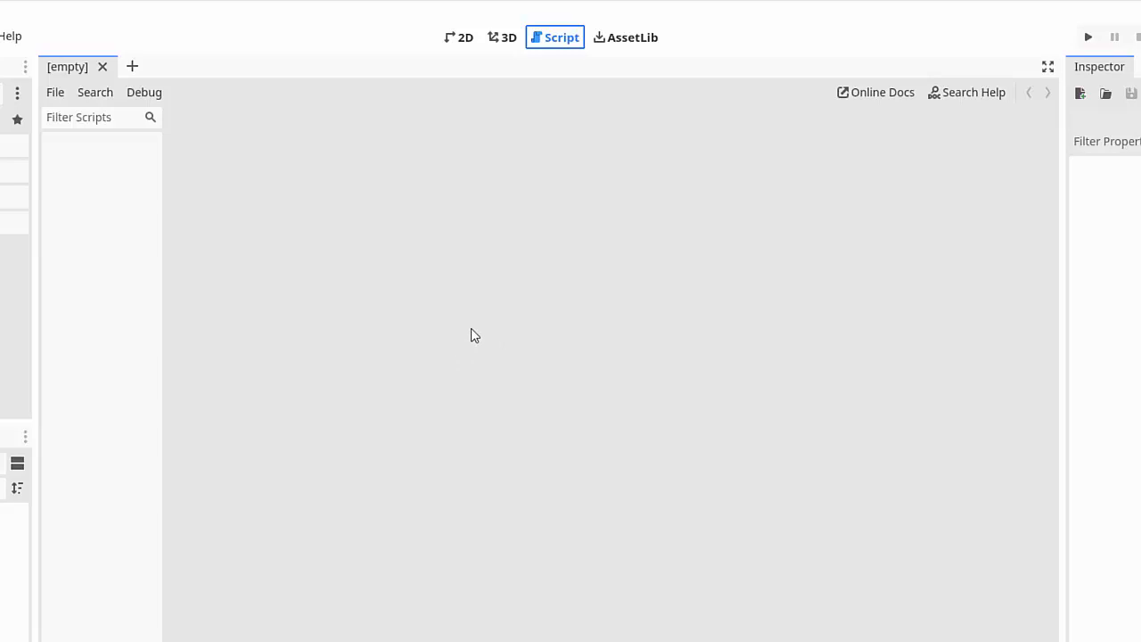
Return to the 2D workspace and create a 2D Scene root node for the empty scene
click(460, 40)
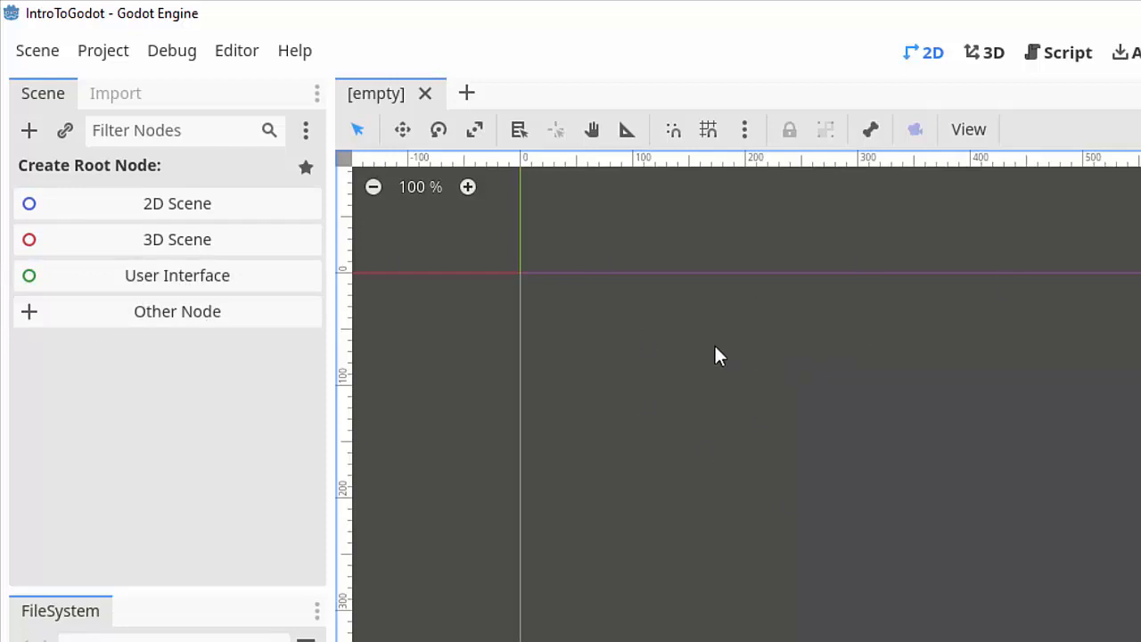
click(157, 210)
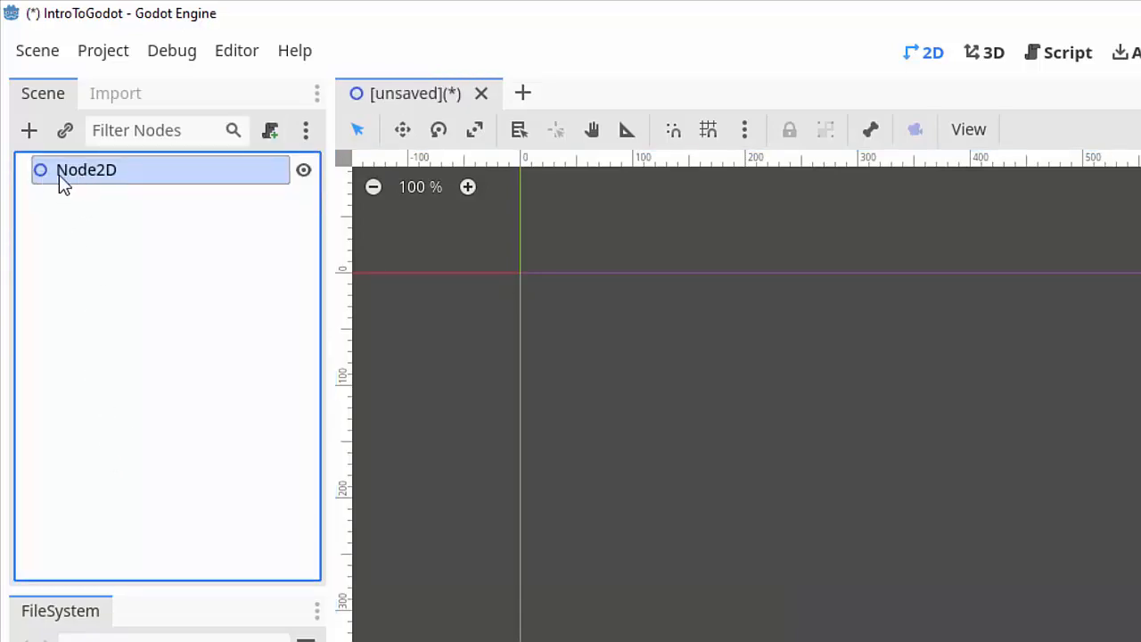
Select the Node2D root to show its properties, and widen the Inspector
click(87, 228)
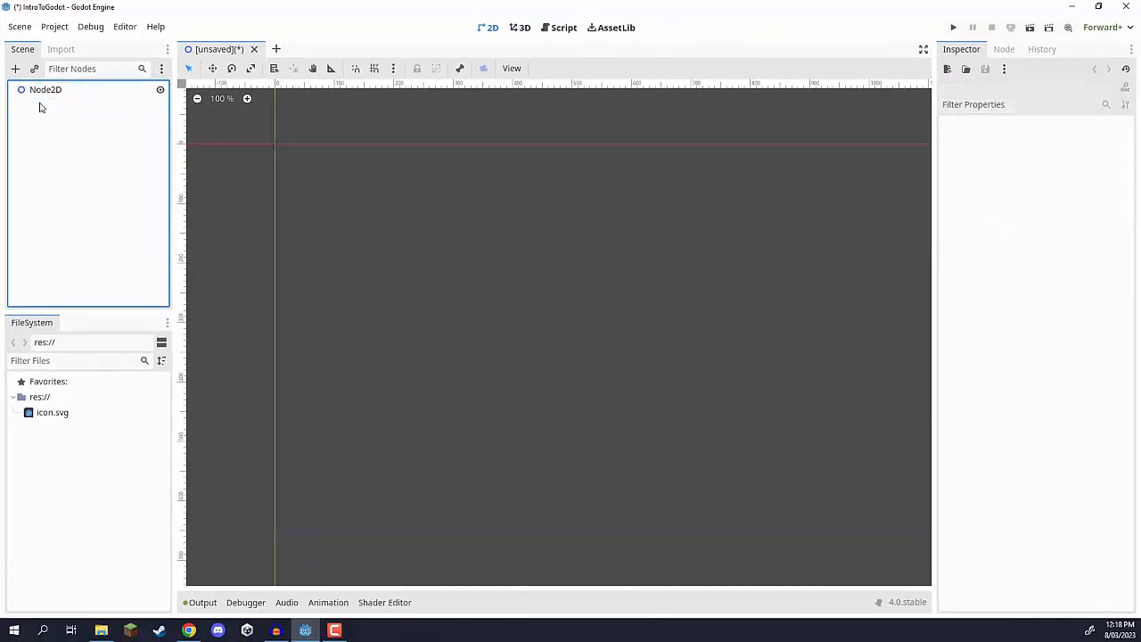
click(39, 93)
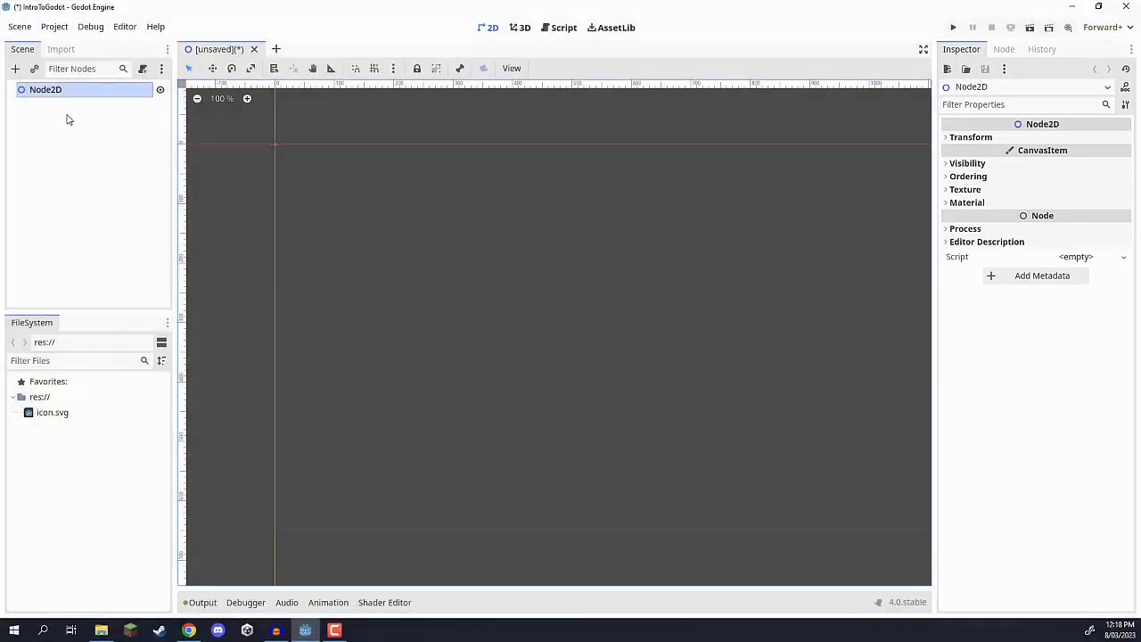
click(63, 122)
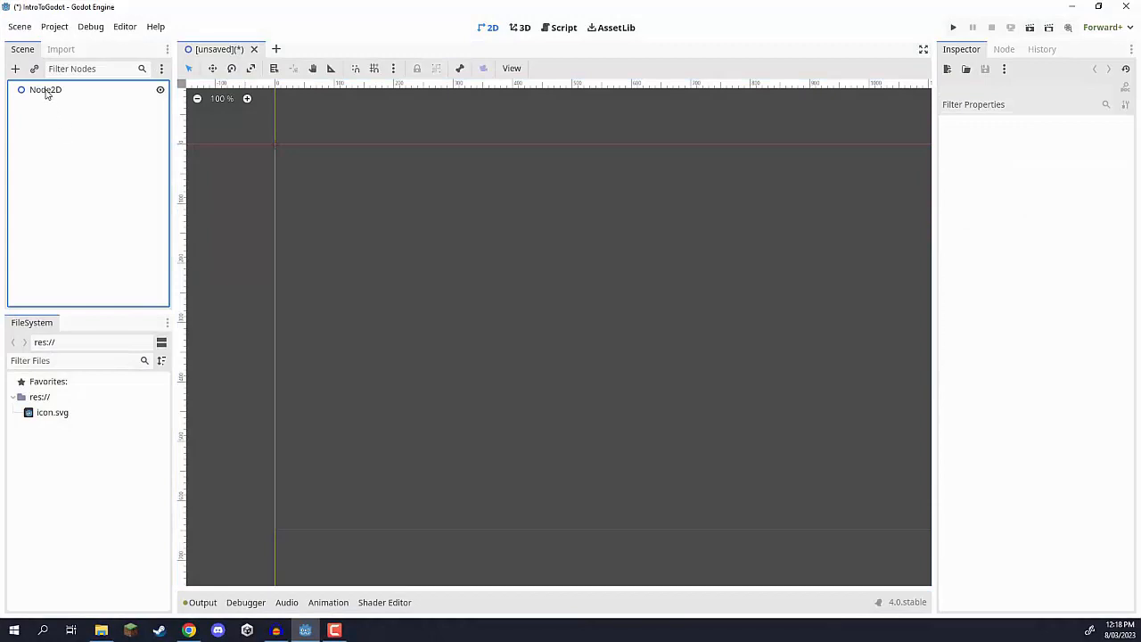
click(44, 91)
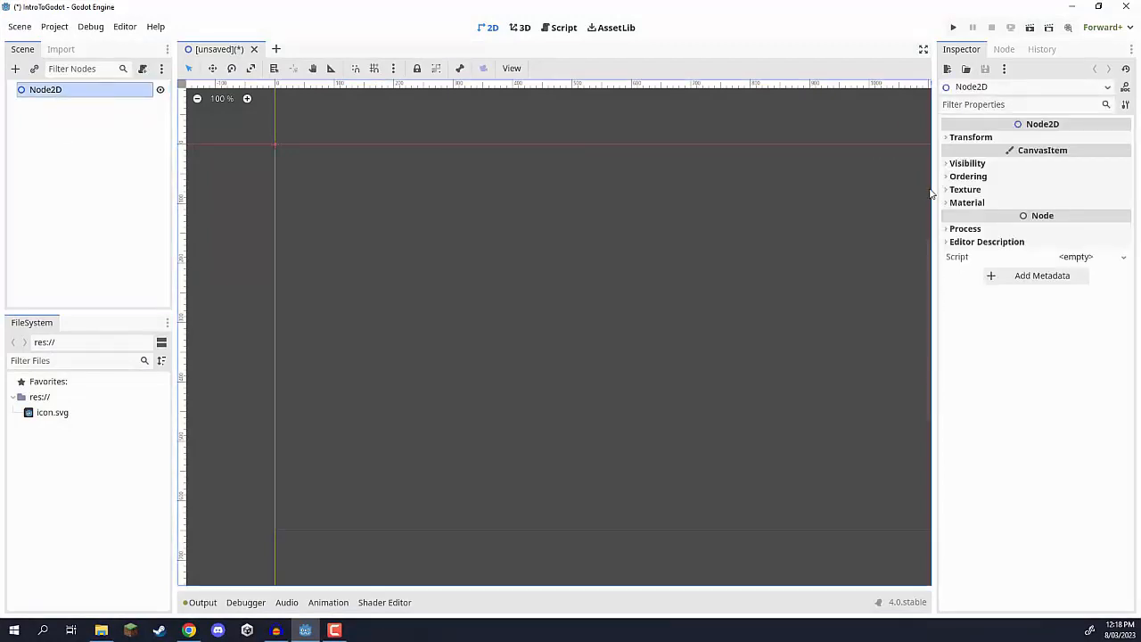
drag(930, 199, 896, 186)
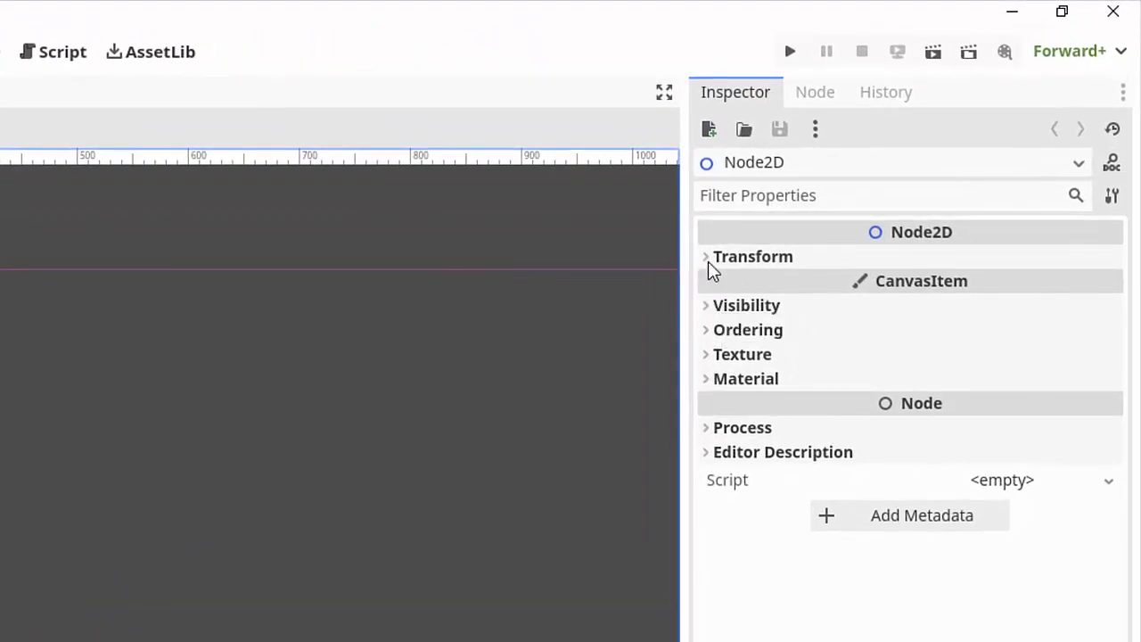
View Node2D's Visibility and Transform properties in turn, collapsing each section again
click(704, 308)
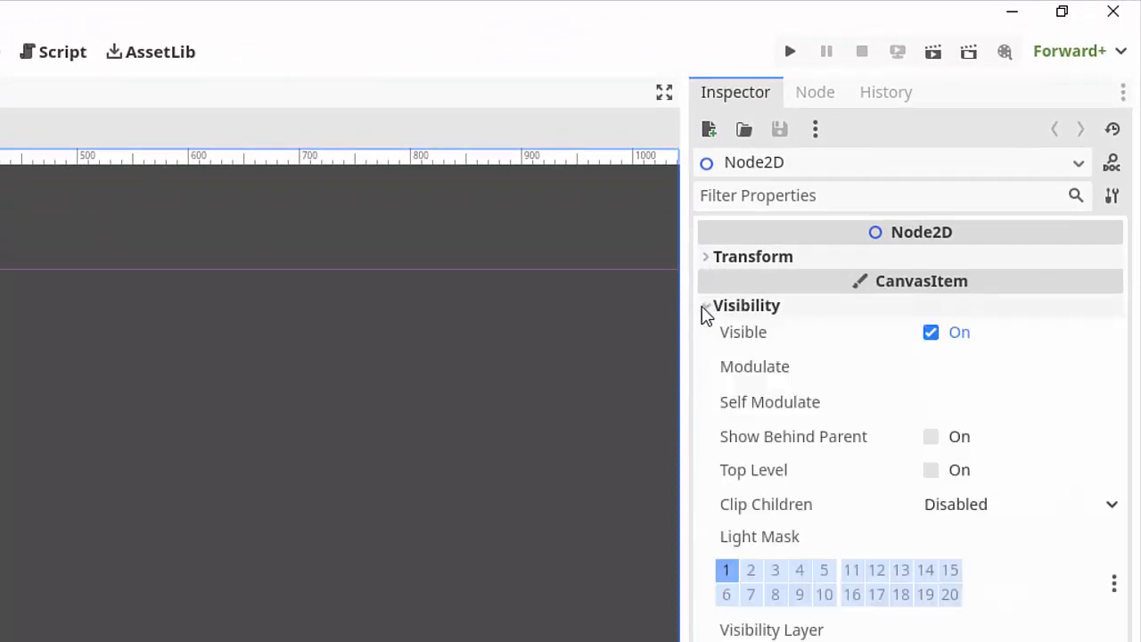
click(704, 309)
click(708, 265)
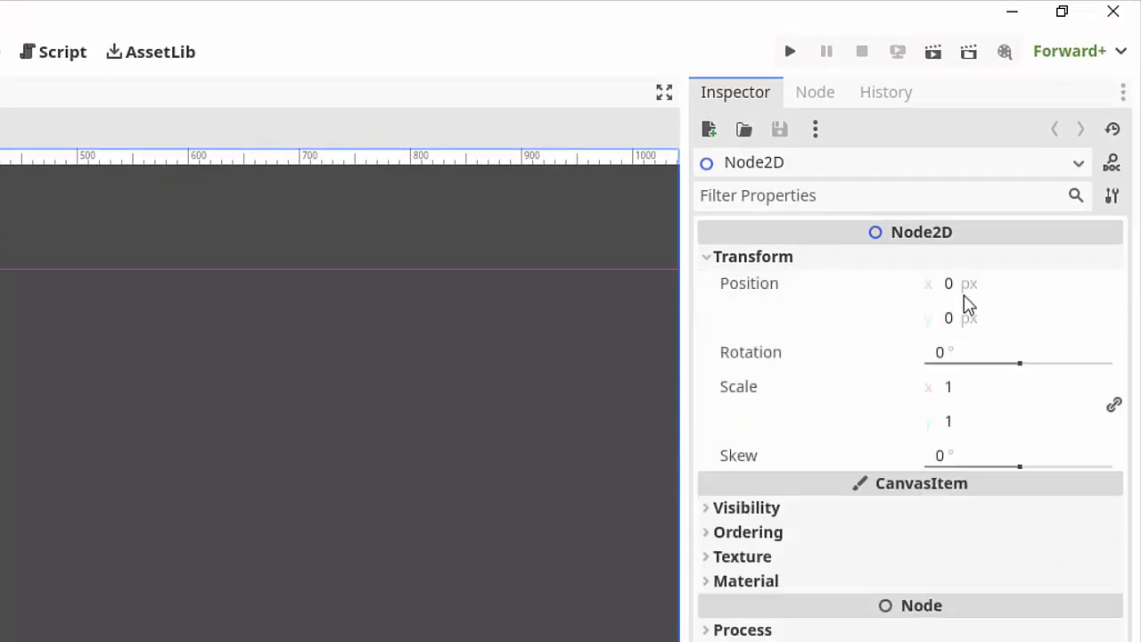
click(737, 261)
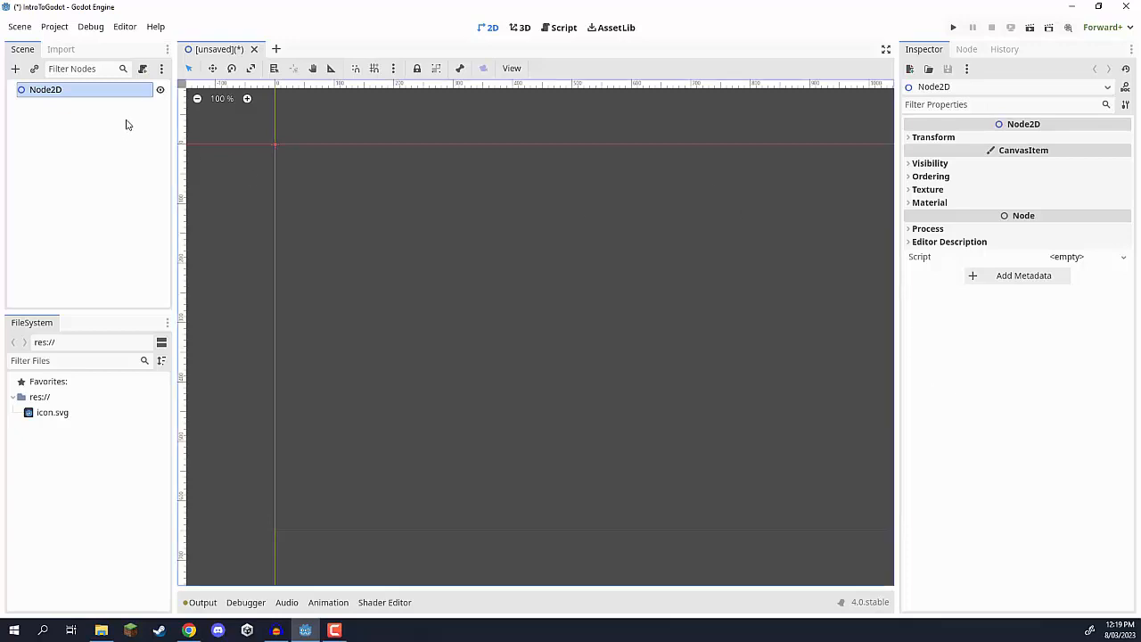
Run the project with the current Node2D scene as its main scene, saving the scene as TestScene in res://
click(76, 148)
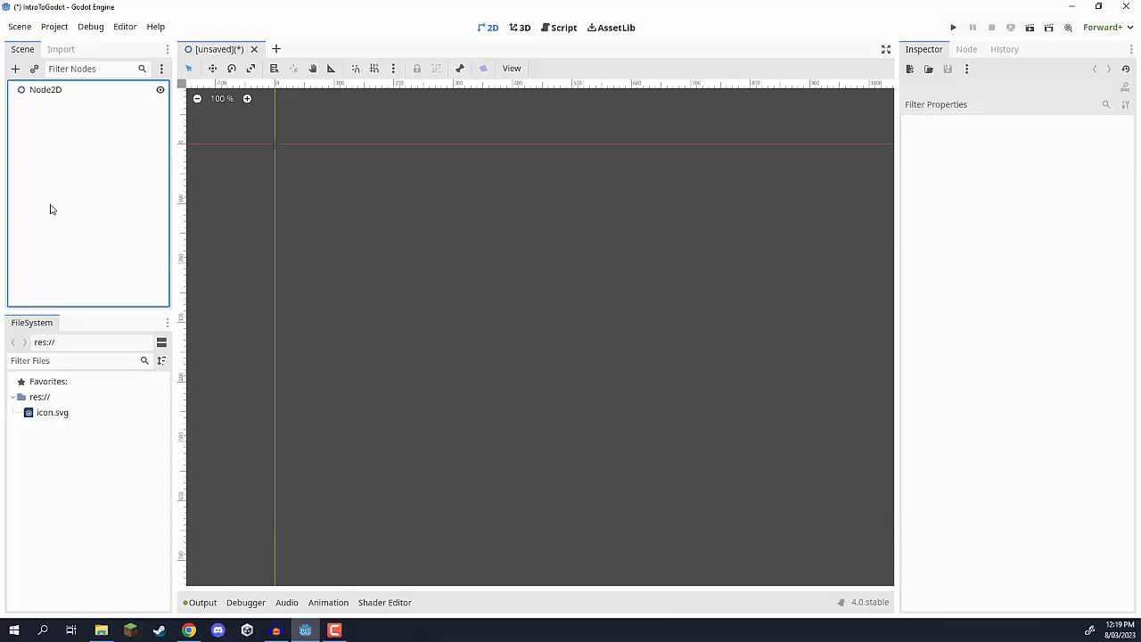
click(49, 92)
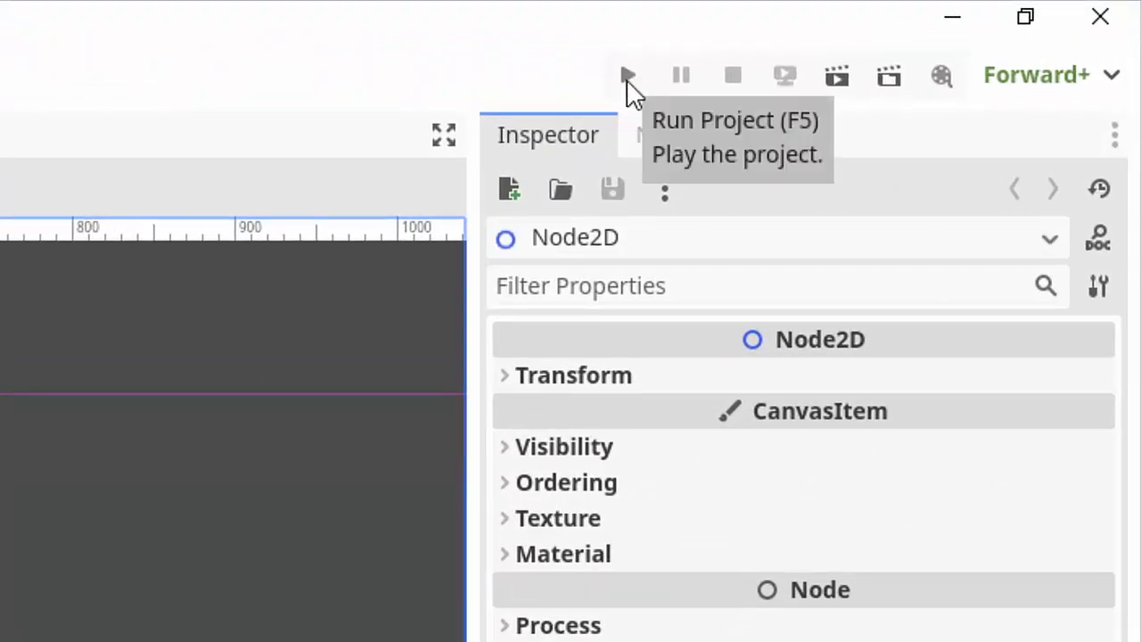
click(629, 77)
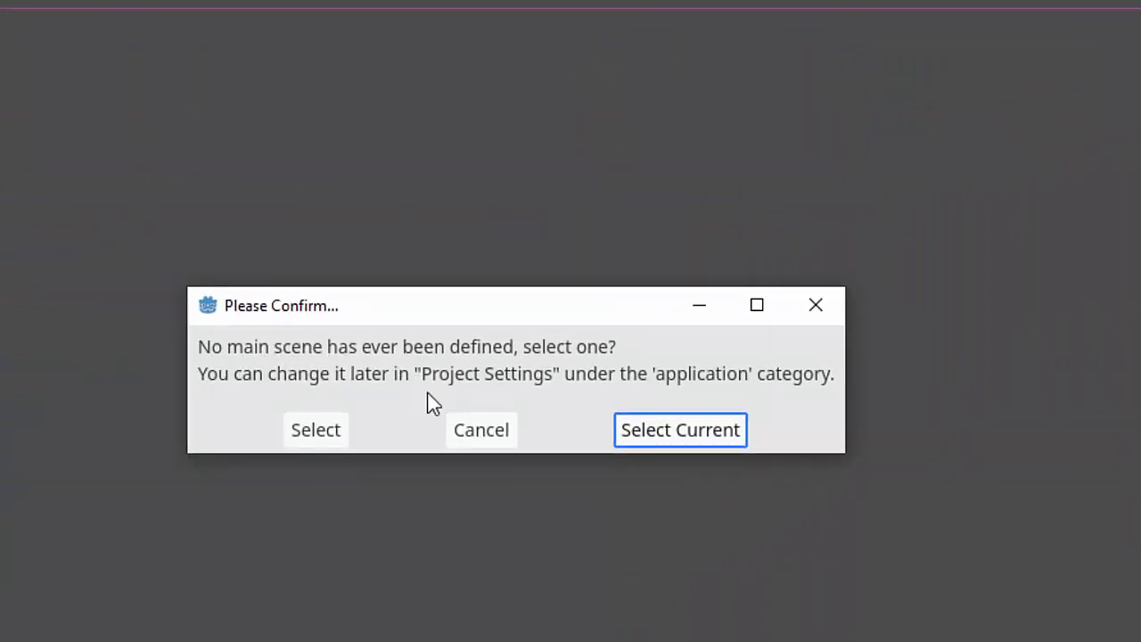
click(659, 429)
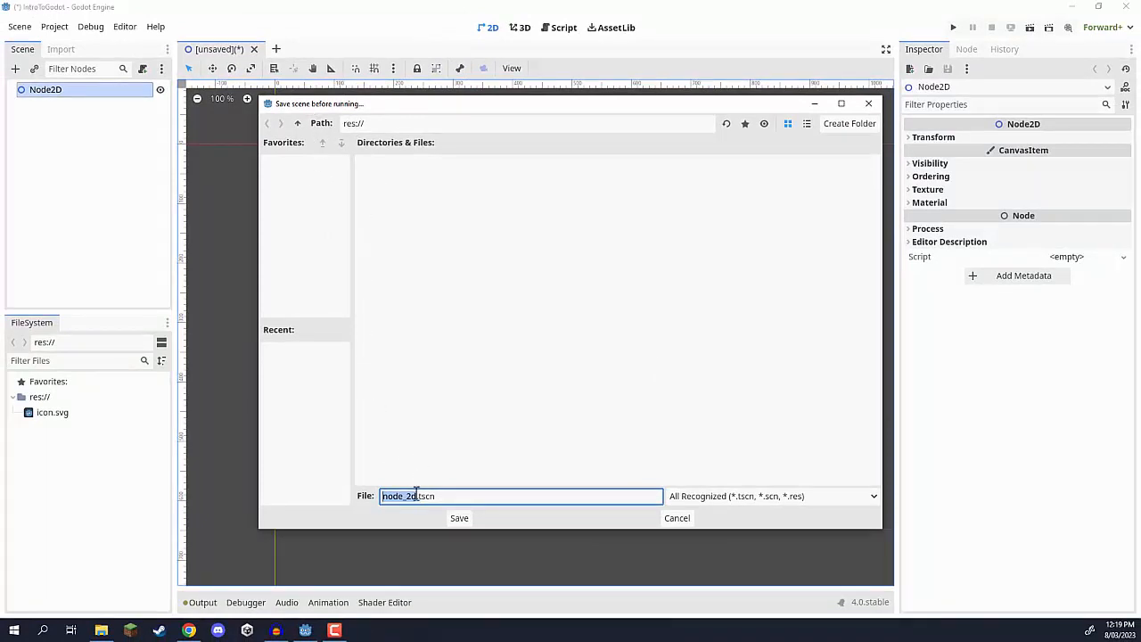
text(TestScene)
click(460, 518)
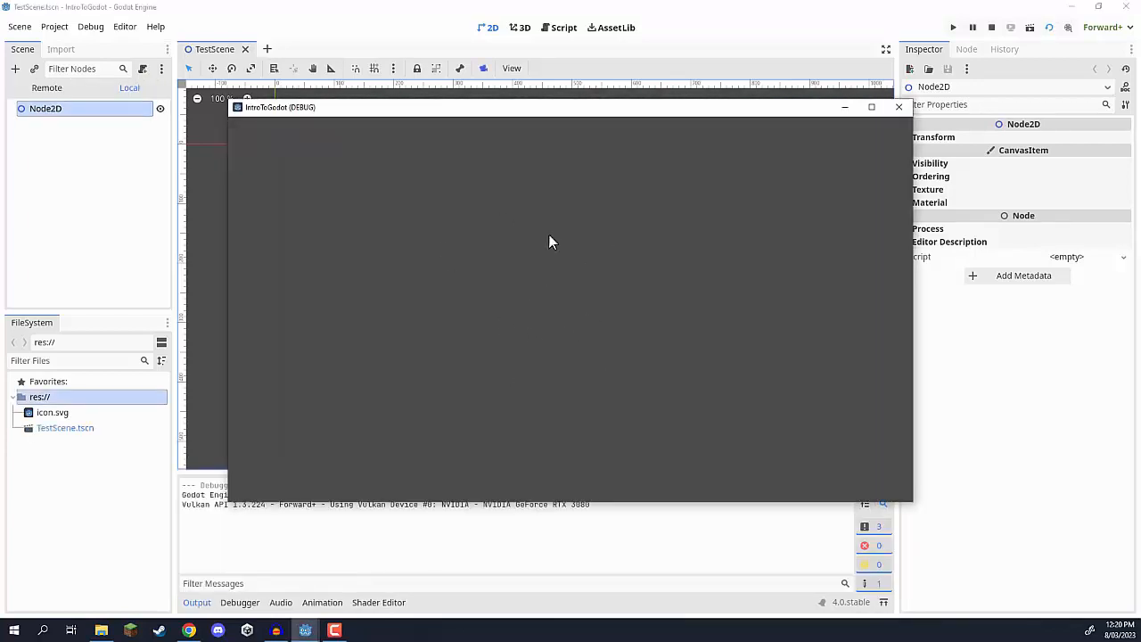
Stop the running game and select TestScene.tscn among the project files
mouse_move(511, 113)
mouse_down()
mouse_move(432, 105)
mouse_move(517, 135)
mouse_move(512, 116)
mouse_up()
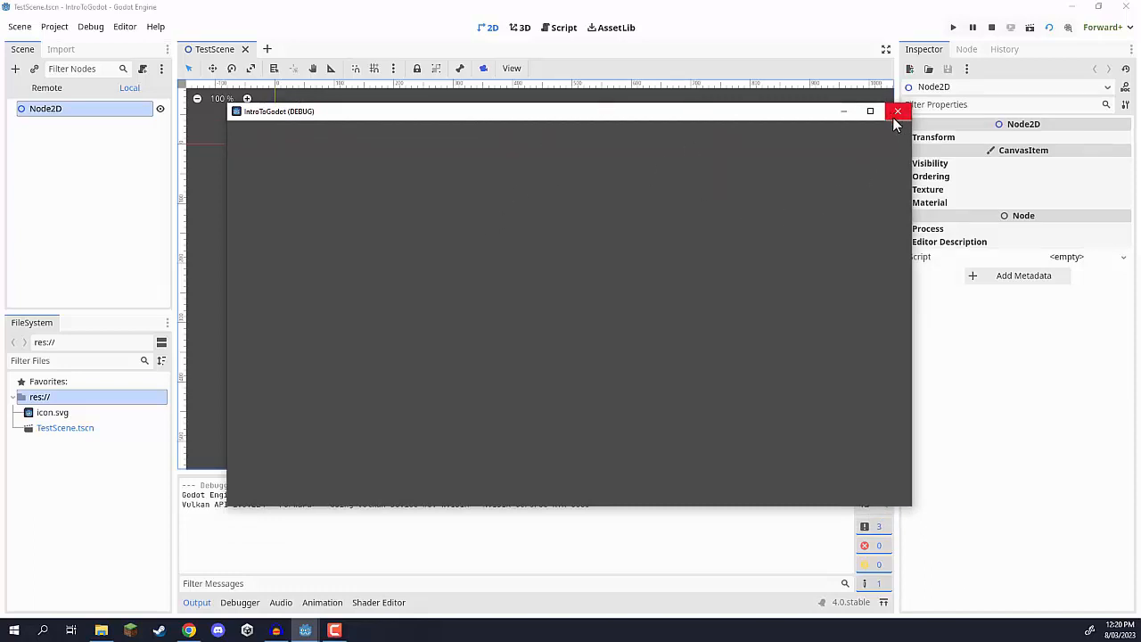
click(990, 29)
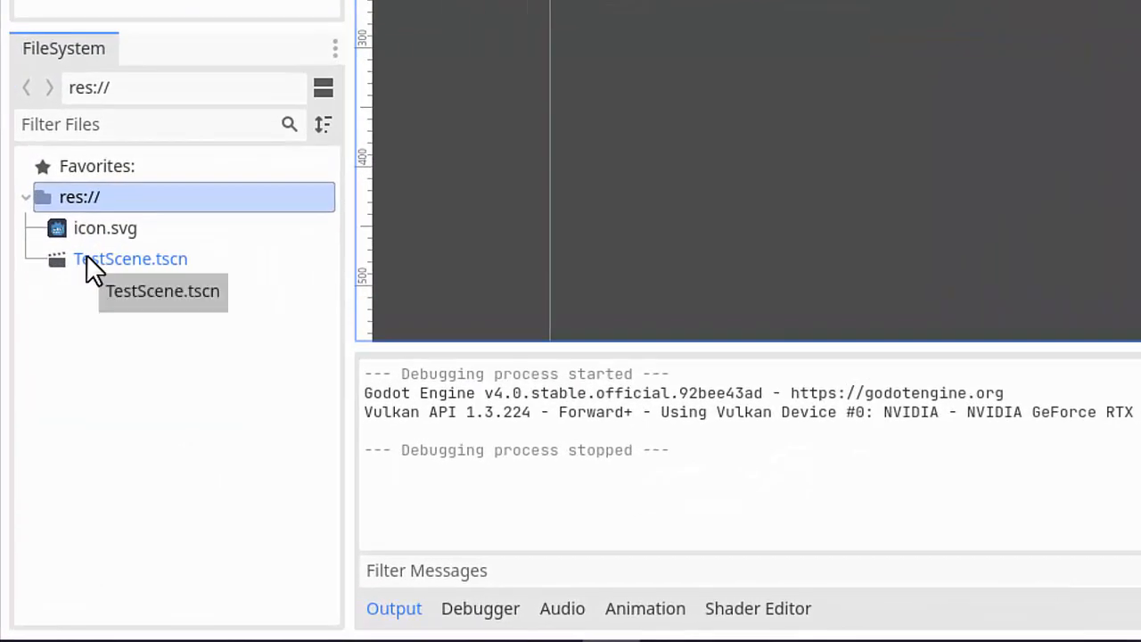
click(104, 256)
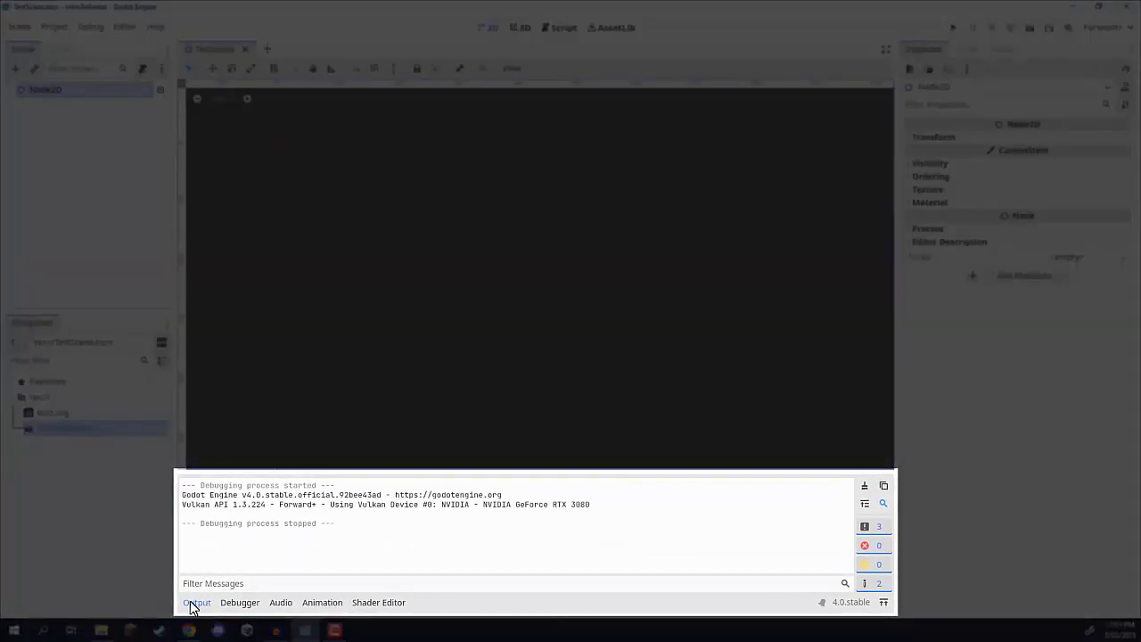
Examine the debugging messages in the Output log, toggling the log and leaving it collapsed
click(191, 604)
click(192, 604)
click(194, 602)
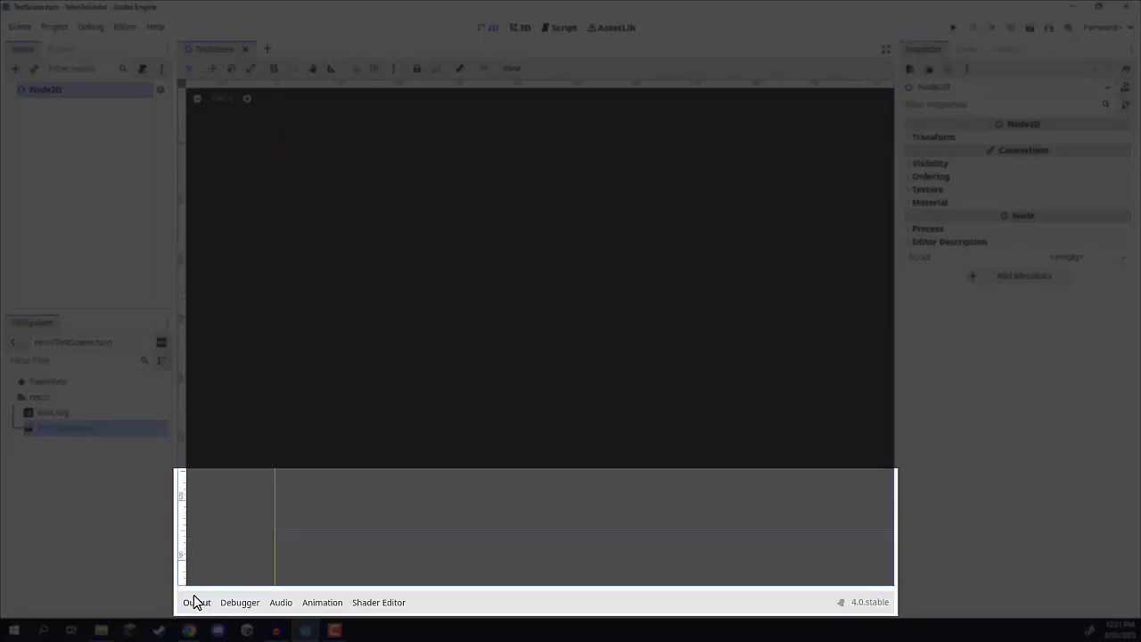
click(189, 603)
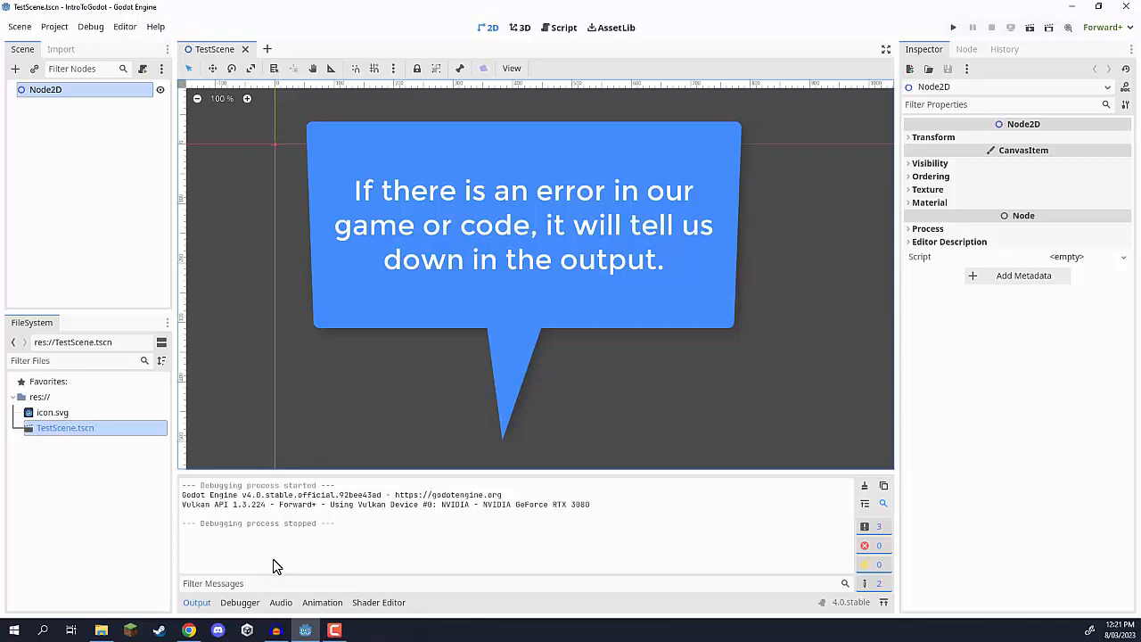
click(193, 607)
click(194, 606)
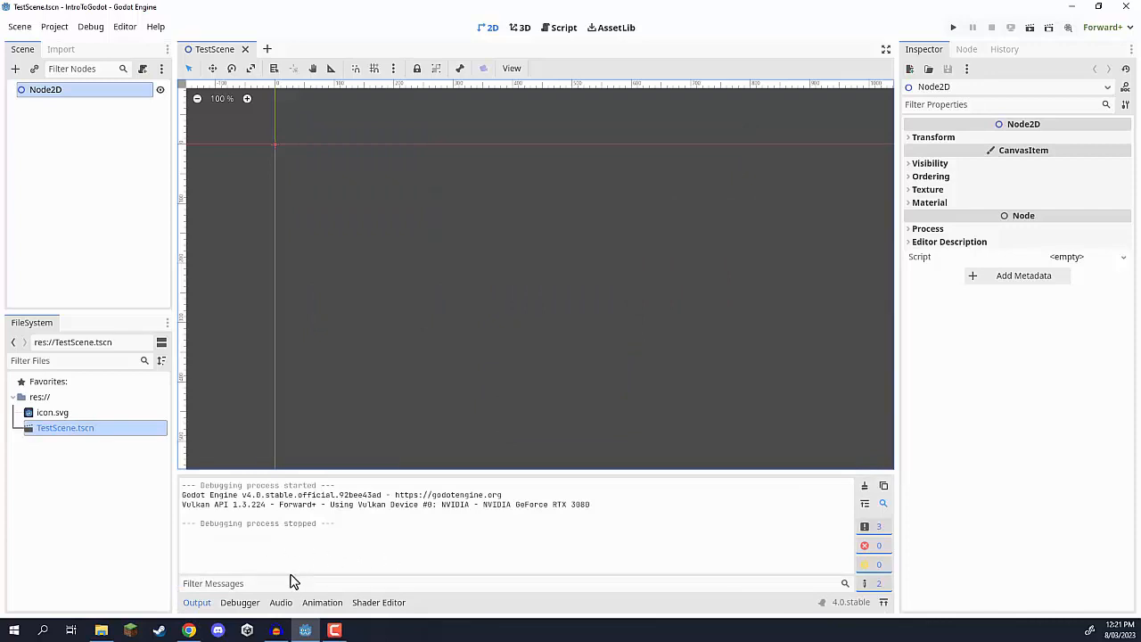
click(194, 608)
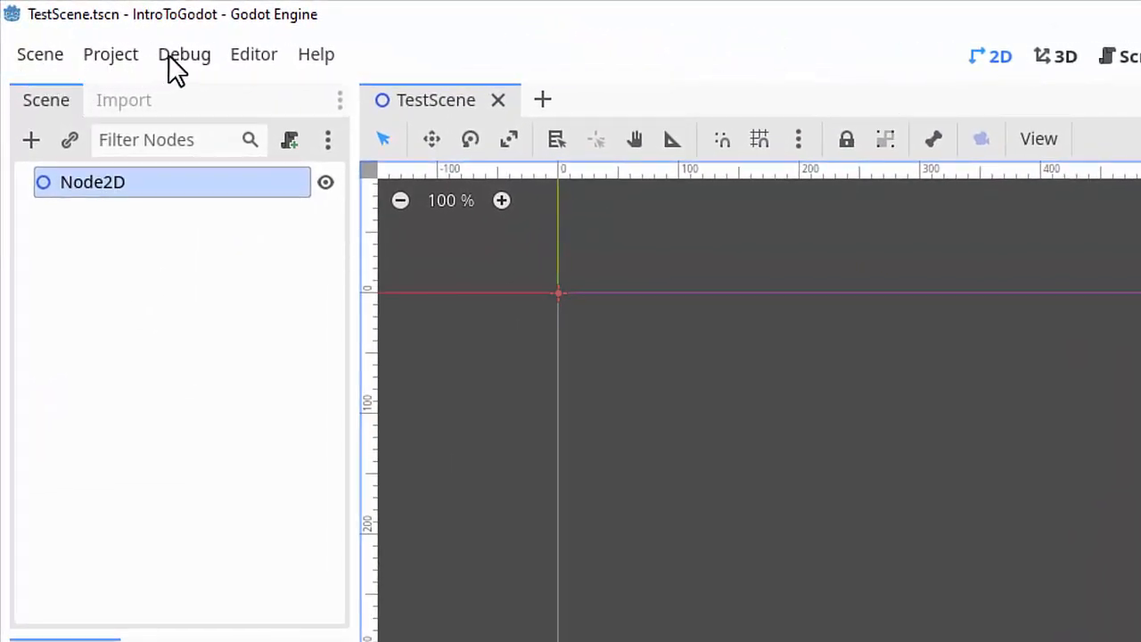
Look over the scene commands and the General categories of the Project Settings, and close the settings without changes
click(45, 61)
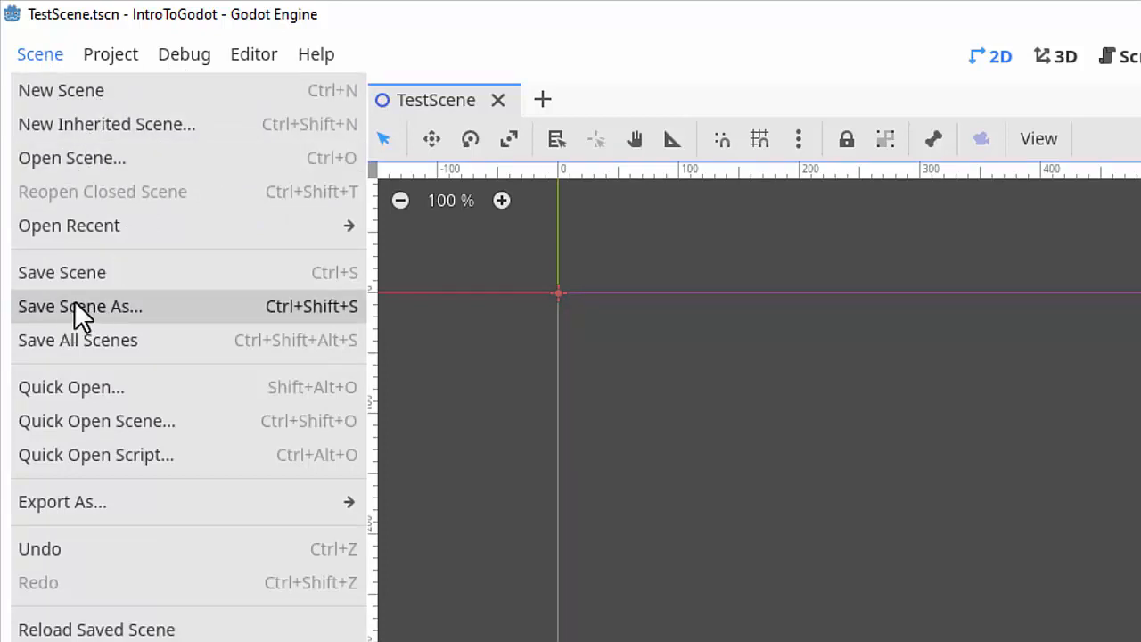
mouse_move(121, 64)
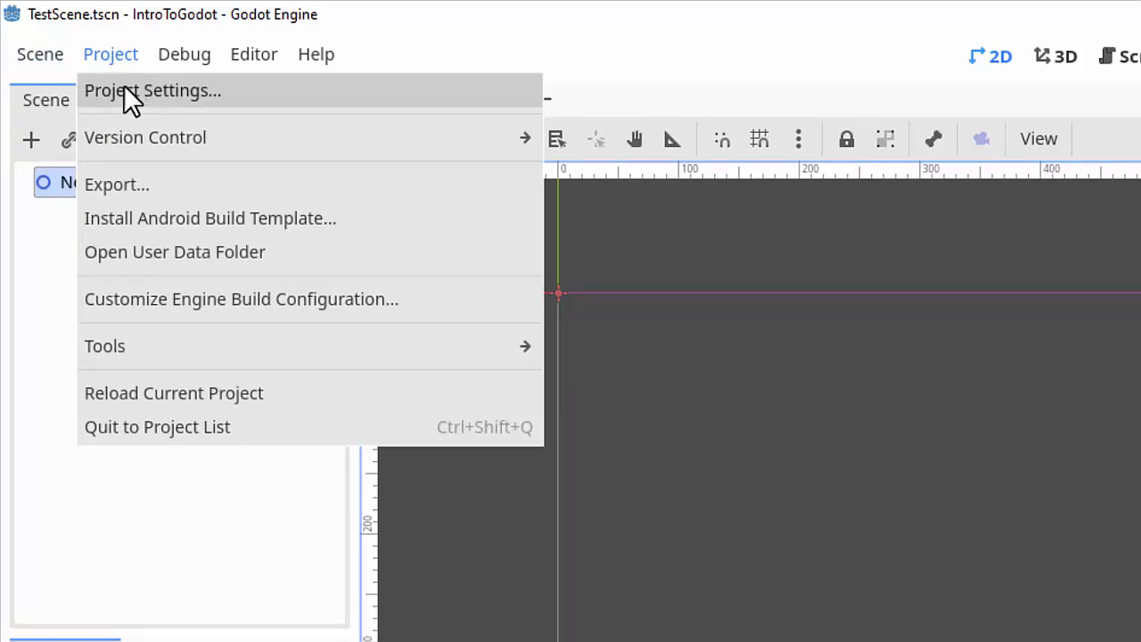
click(129, 92)
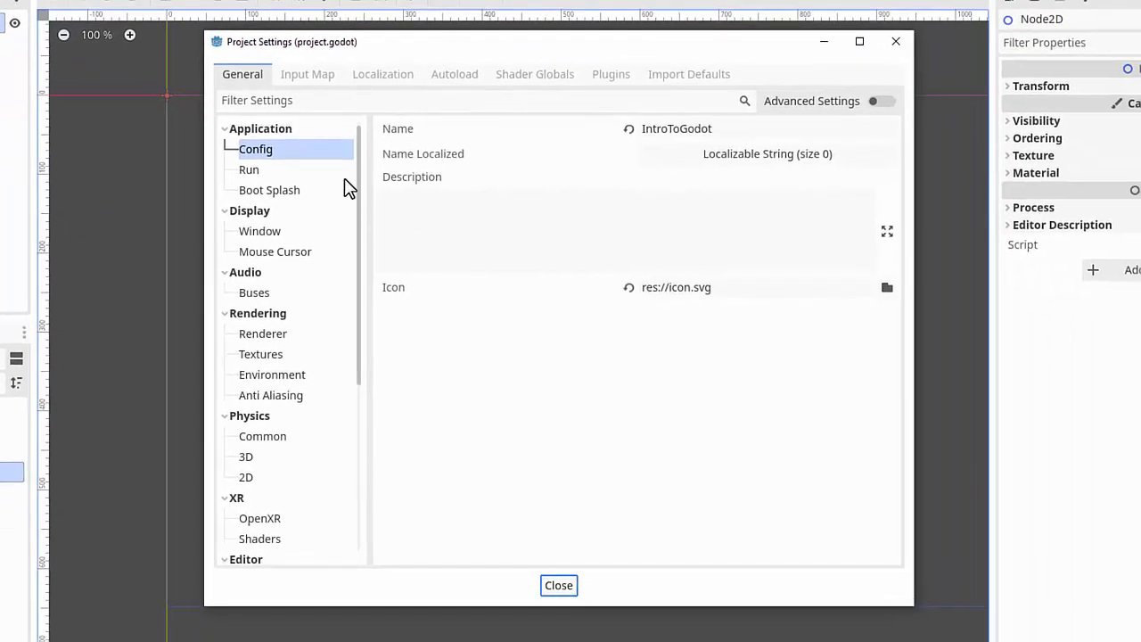
scroll(288, 201, down, 5)
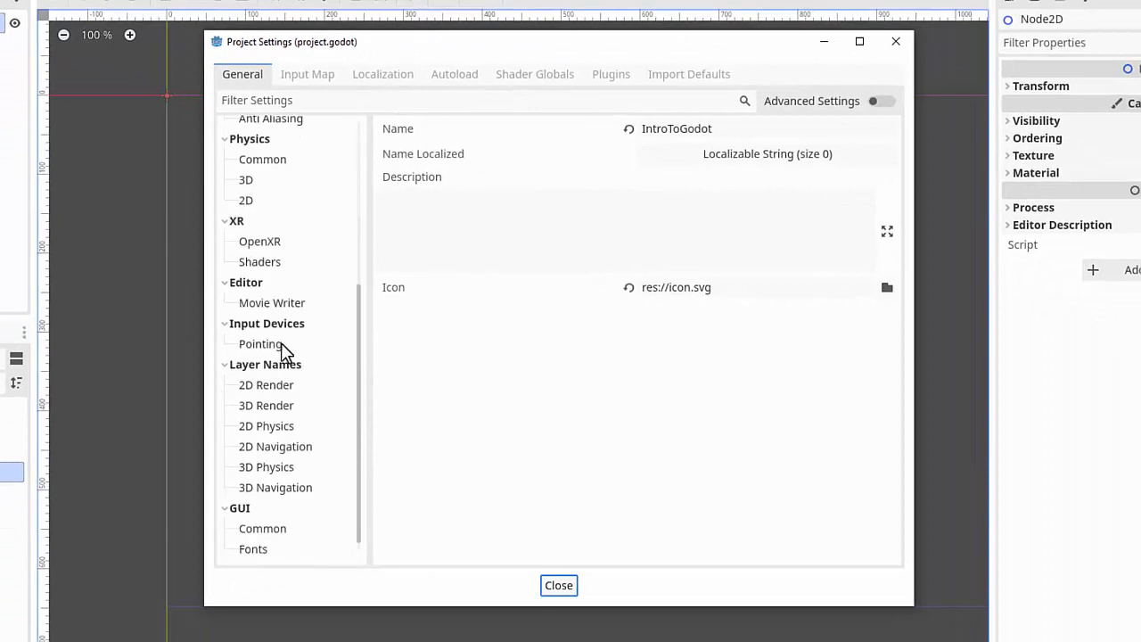
scroll(271, 356, up, 5)
scroll(267, 353, down, 1)
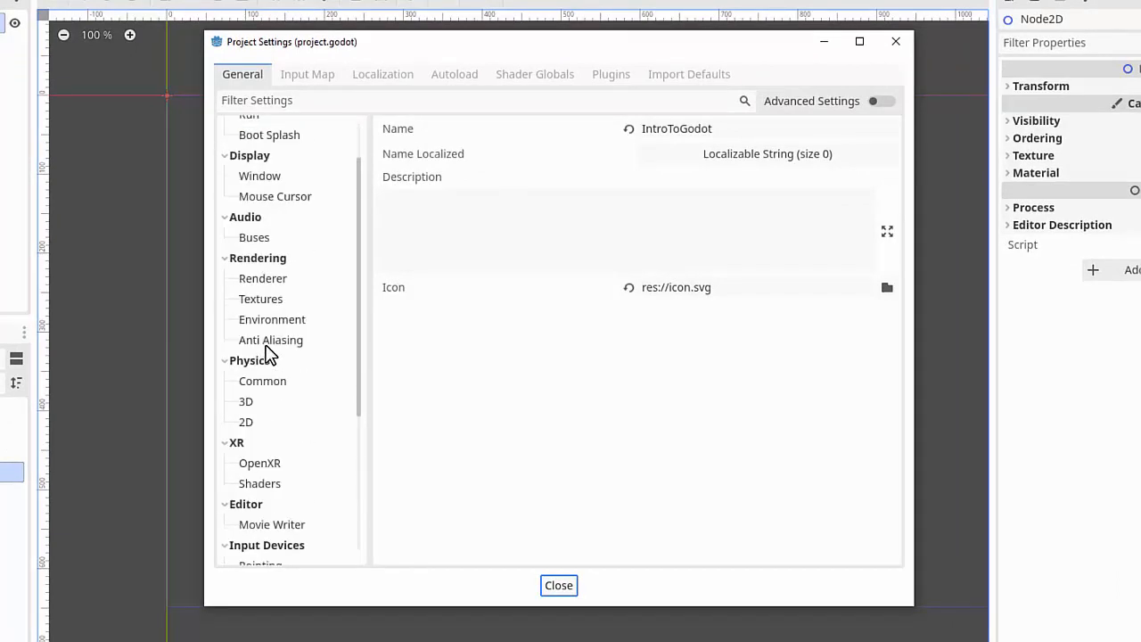
scroll(271, 321, up, 1)
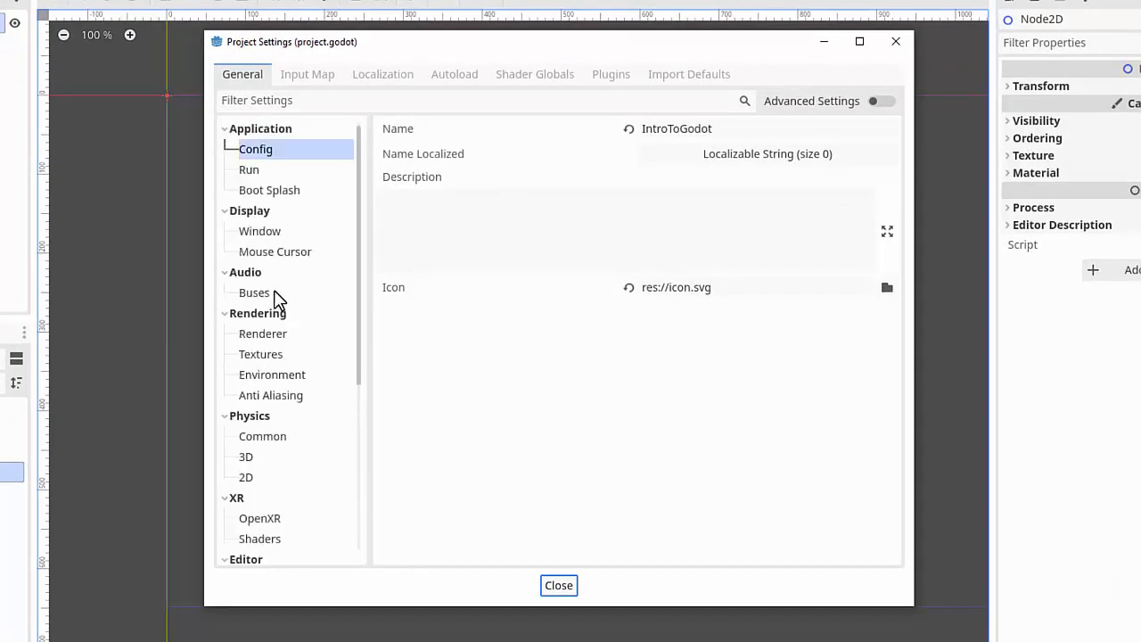
scroll(273, 298, down, 1)
scroll(329, 230, up, 1)
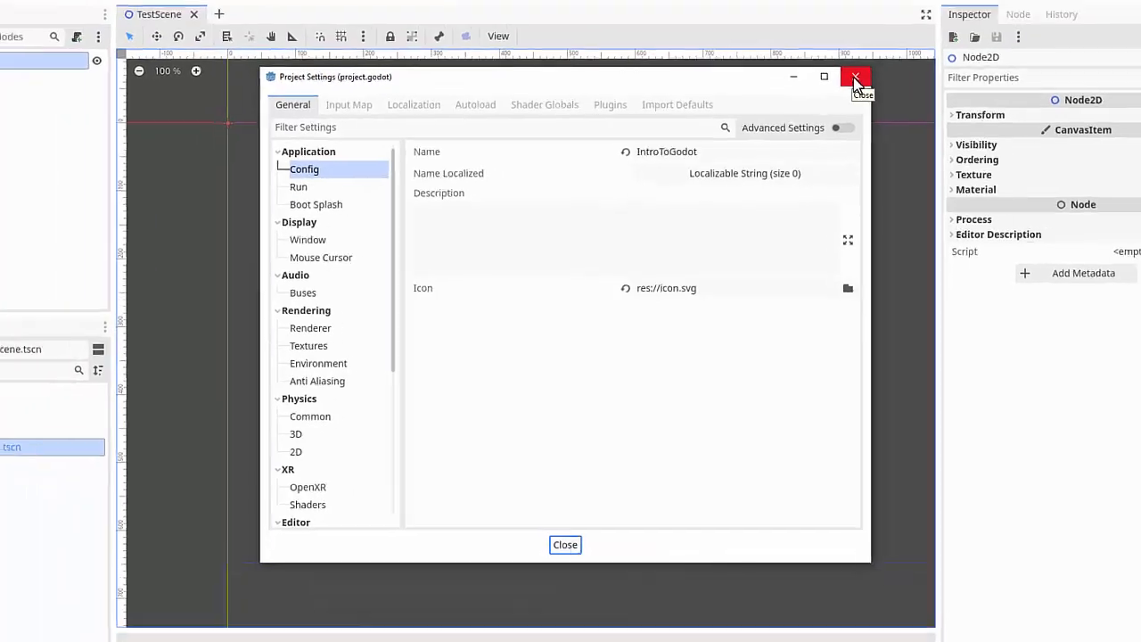
click(896, 43)
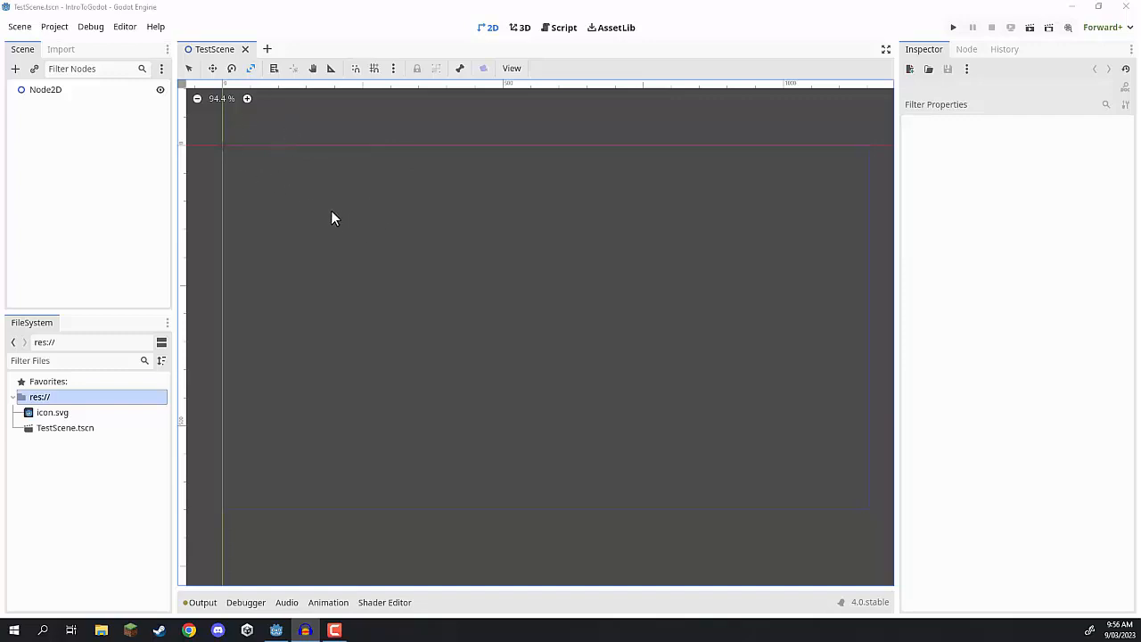
Pan and zoom around the 2D viewport to examine the scene origin and the game window's boundary
middle_drag(326, 209, 502, 288)
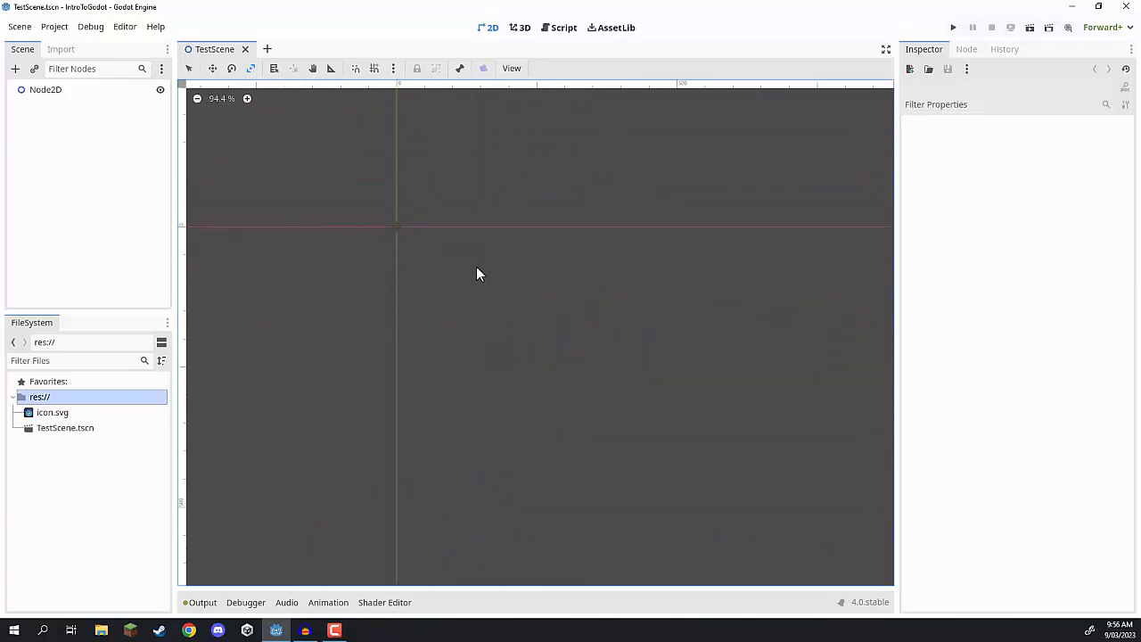
middle_drag(662, 325, 694, 322)
scroll(441, 264, down, 2)
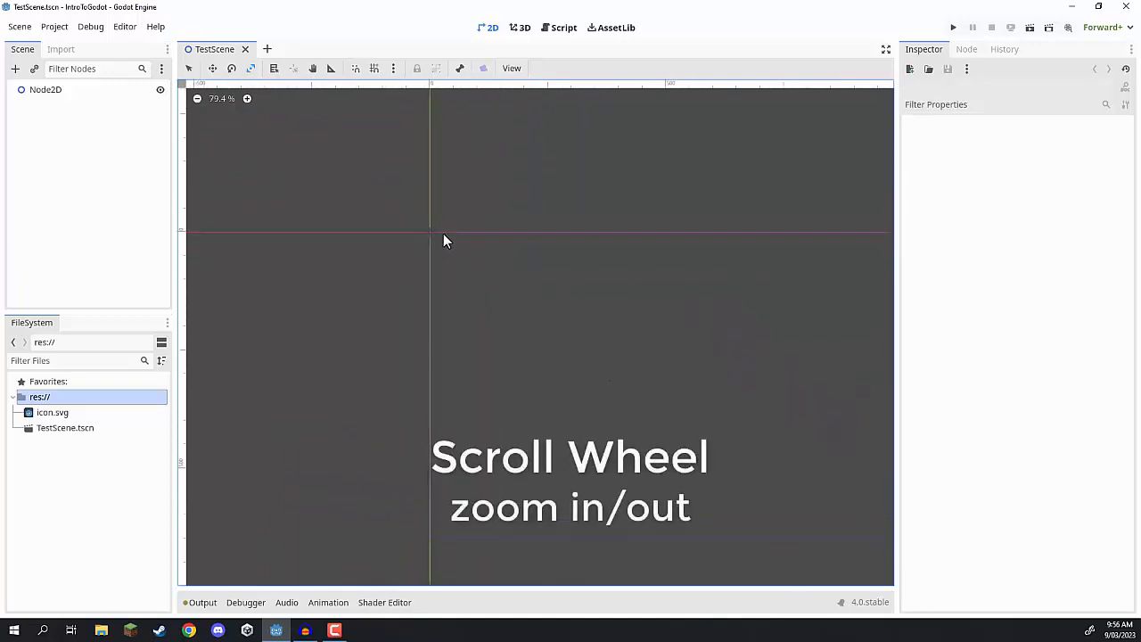
scroll(492, 252, down, 1)
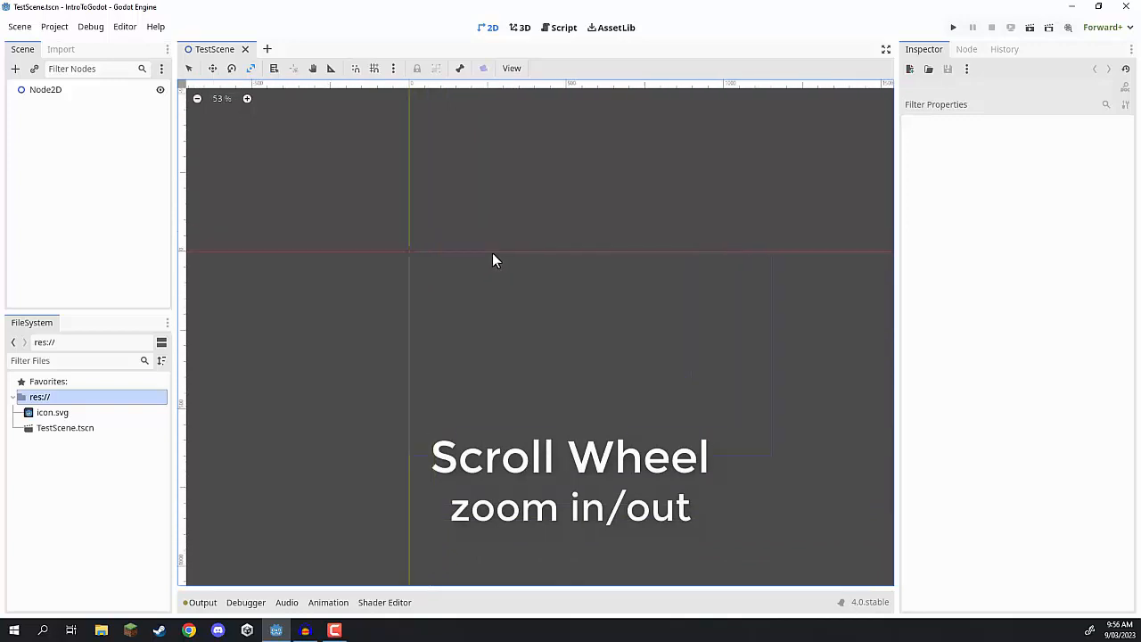
scroll(501, 279, down, 1)
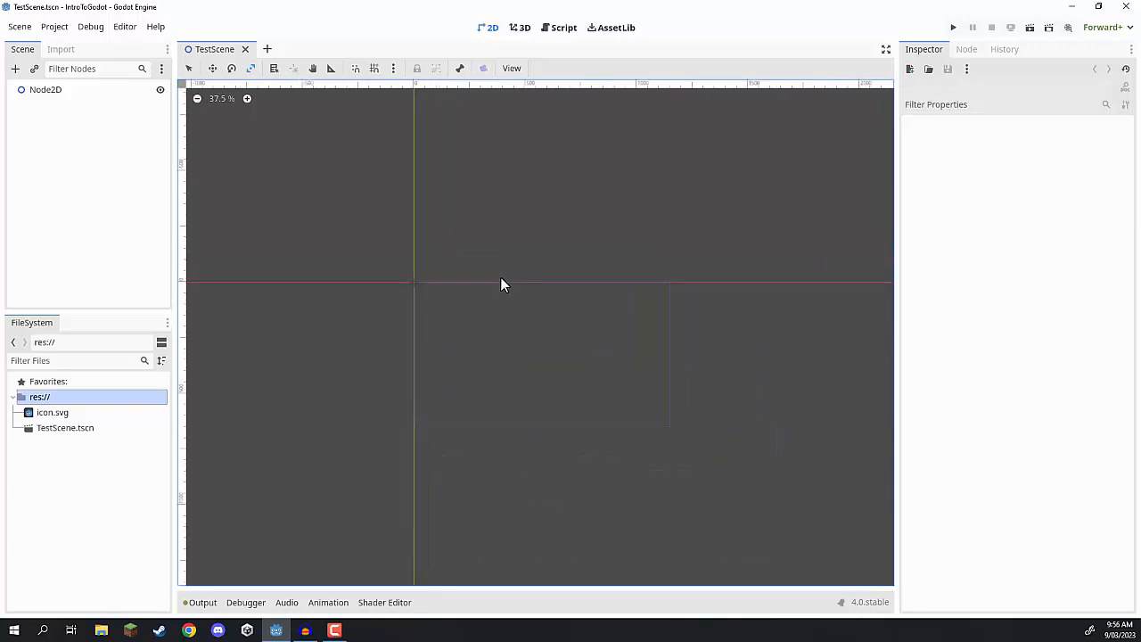
scroll(463, 294, up, 3)
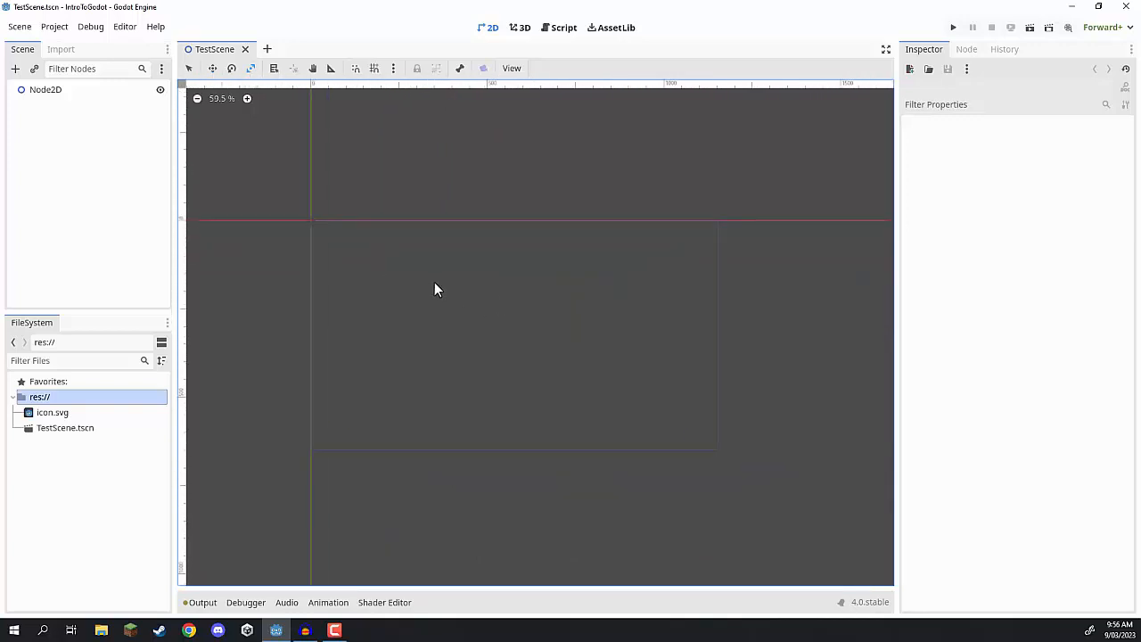
mouse_move(464, 286)
middle_down()
mouse_move(494, 276)
mouse_move(486, 287)
middle_up()
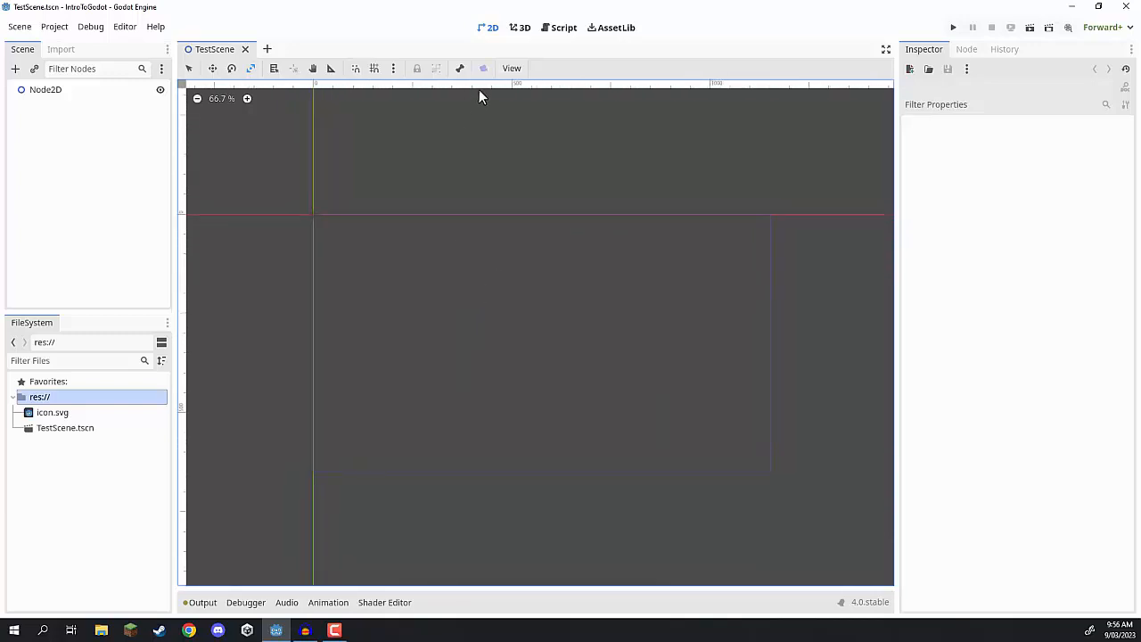
Switch to the 3D workspace and orbit, look and fly around the empty scene to examine the 3D viewport
click(523, 28)
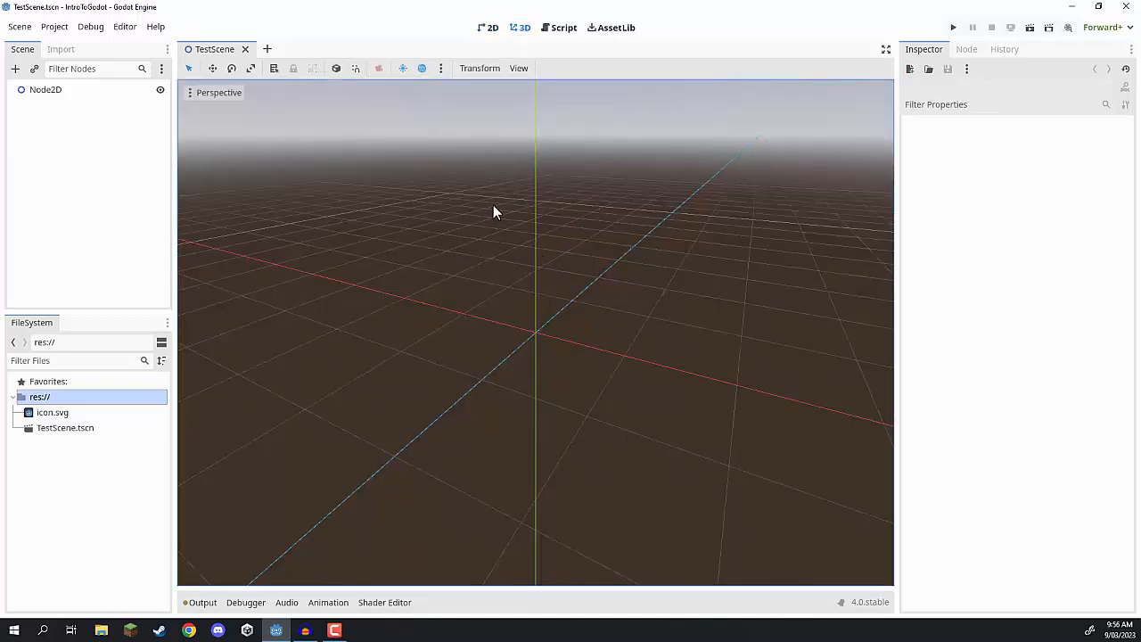
mouse_move(511, 196)
middle_down()
mouse_move(541, 217)
mouse_move(497, 166)
mouse_move(624, 187)
mouse_move(514, 221)
mouse_move(526, 143)
mouse_move(630, 195)
mouse_move(482, 229)
mouse_move(583, 163)
mouse_move(586, 273)
mouse_move(421, 199)
mouse_move(504, 115)
mouse_move(627, 184)
mouse_move(667, 306)
mouse_move(769, 255)
mouse_move(637, 188)
mouse_move(492, 253)
mouse_move(420, 178)
mouse_move(734, 219)
mouse_move(655, 286)
mouse_move(580, 150)
mouse_move(530, 203)
middle_up()
right_drag(629, 296, 450, 304)
key(e)
key(q)
key(d)
key(a)
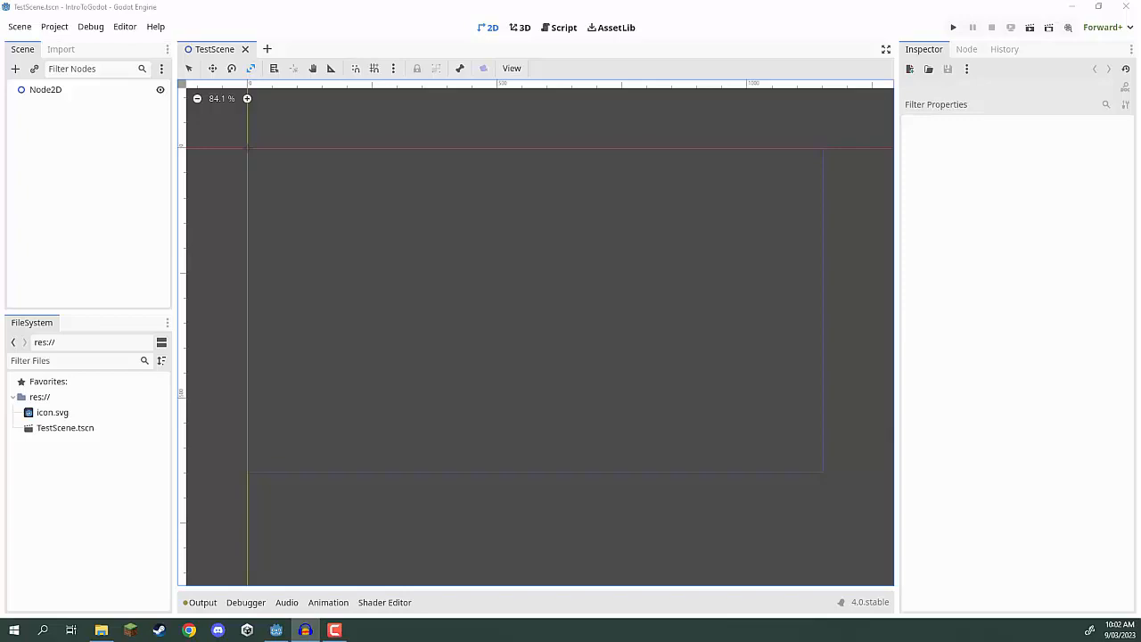
Switch to File Explorer and open the Sprites assets folder to inspect the Coin and Player images
key(alt+Tab)
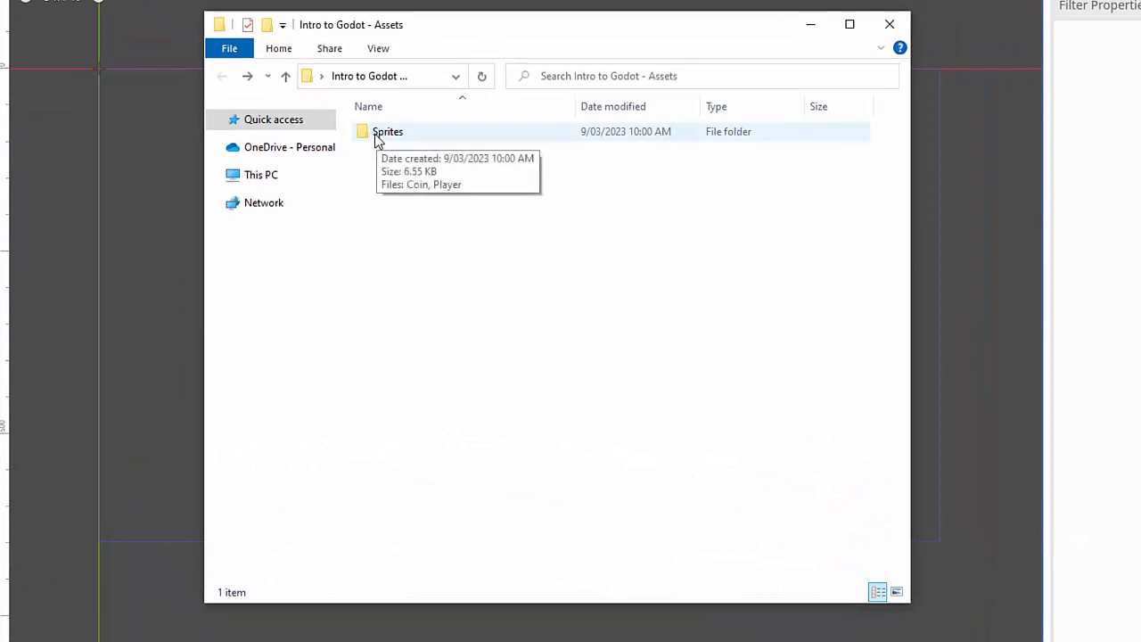
double_click(379, 135)
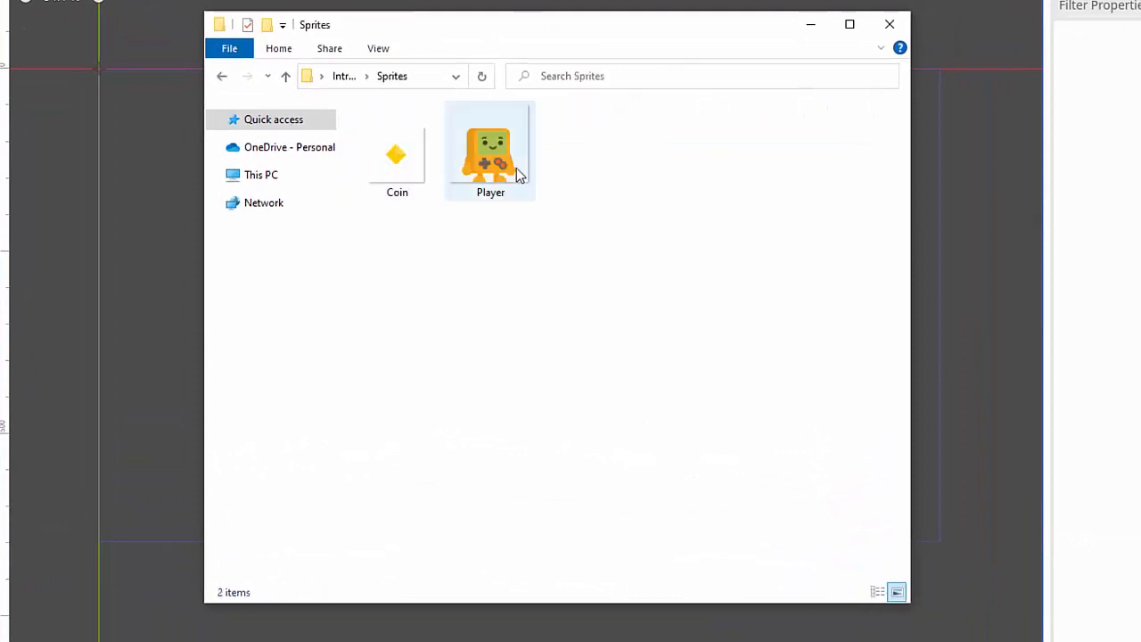
click(514, 192)
click(388, 168)
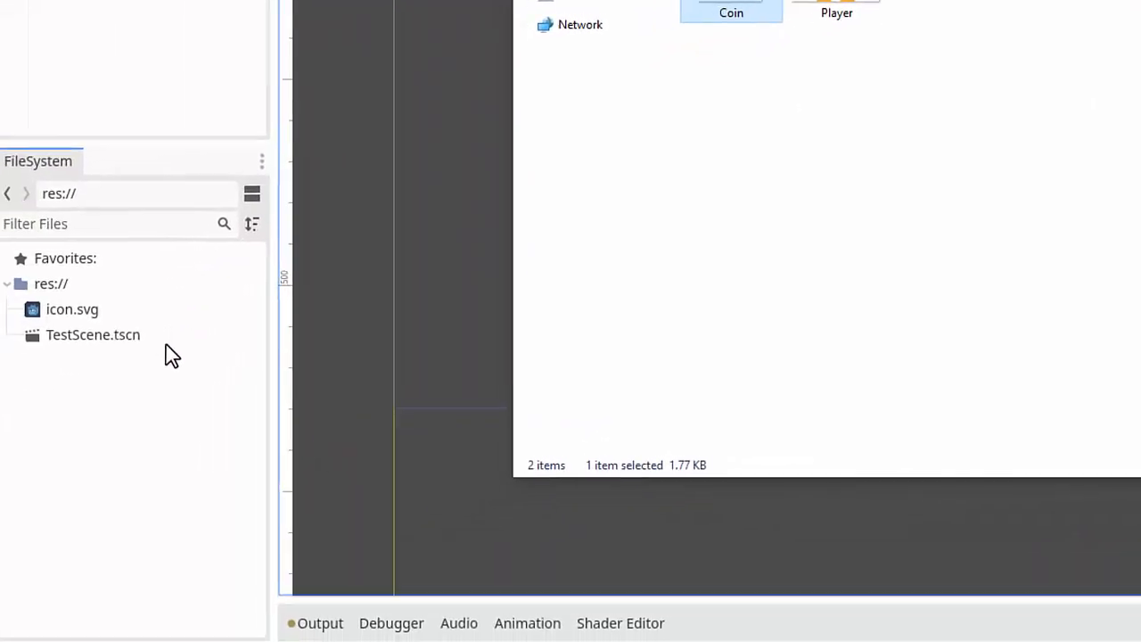
Switch back to Godot and create a folder named Sprites under res://
click(140, 370)
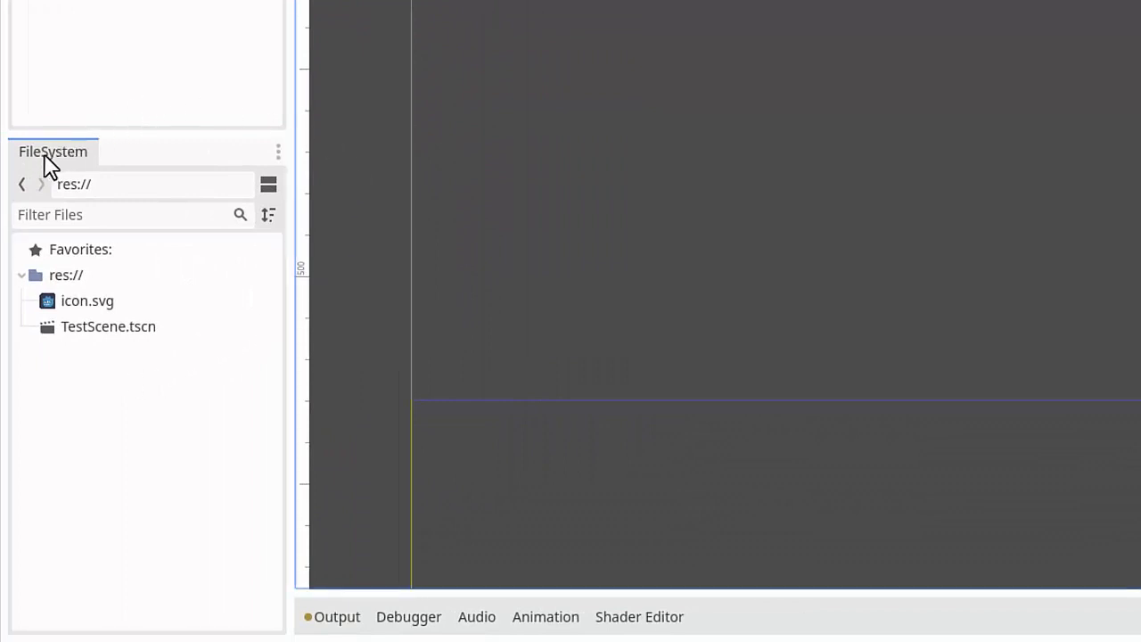
right_click(61, 367)
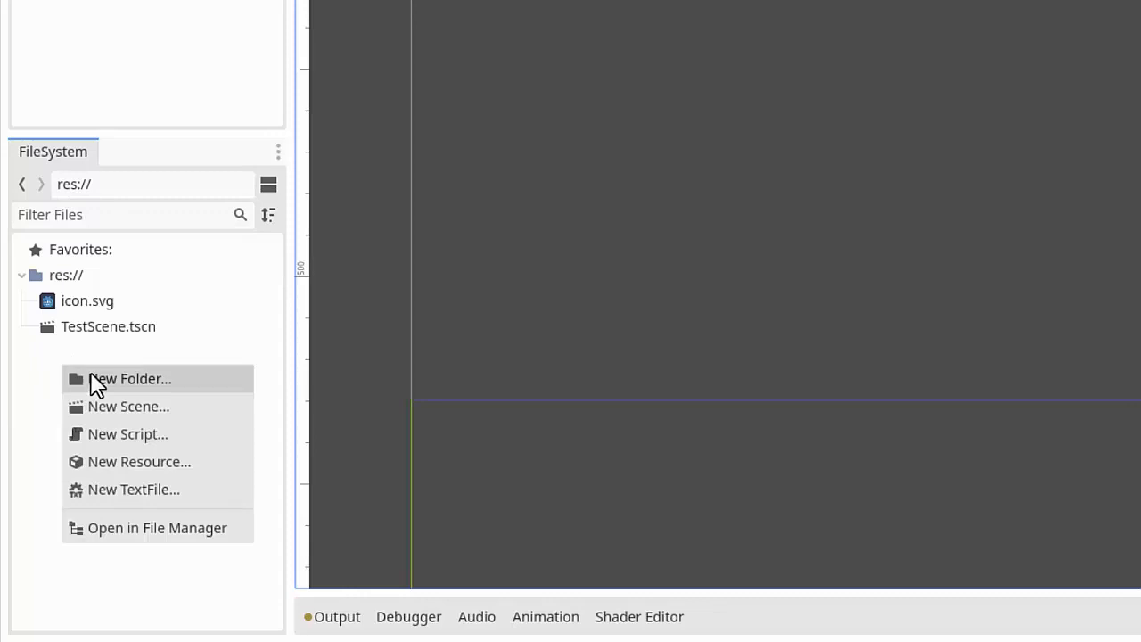
click(91, 379)
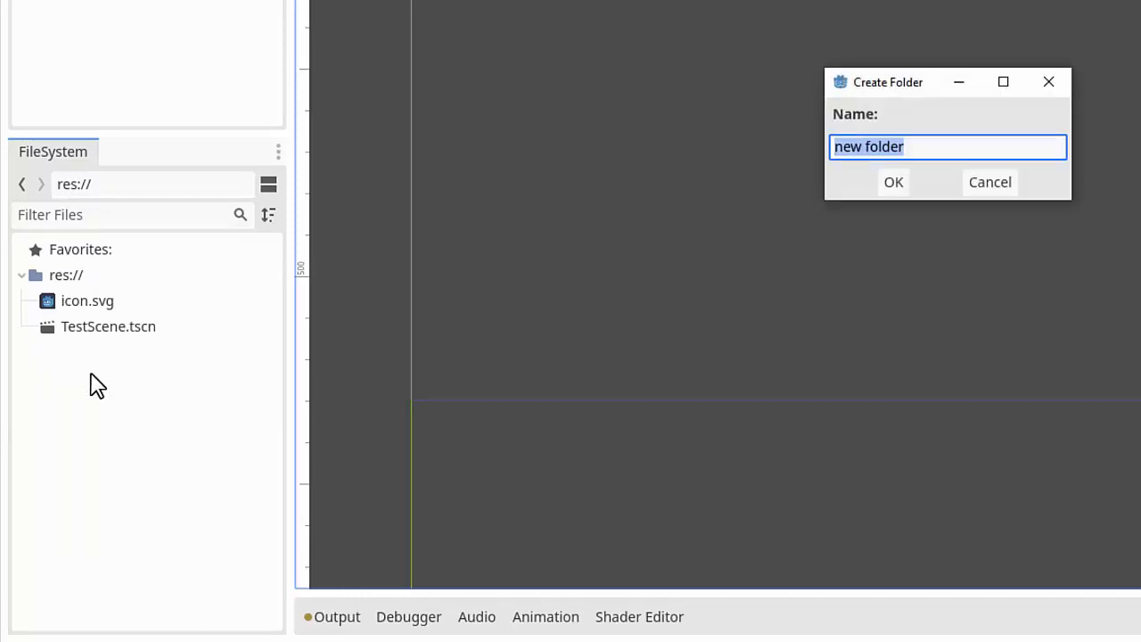
text(Sprites)
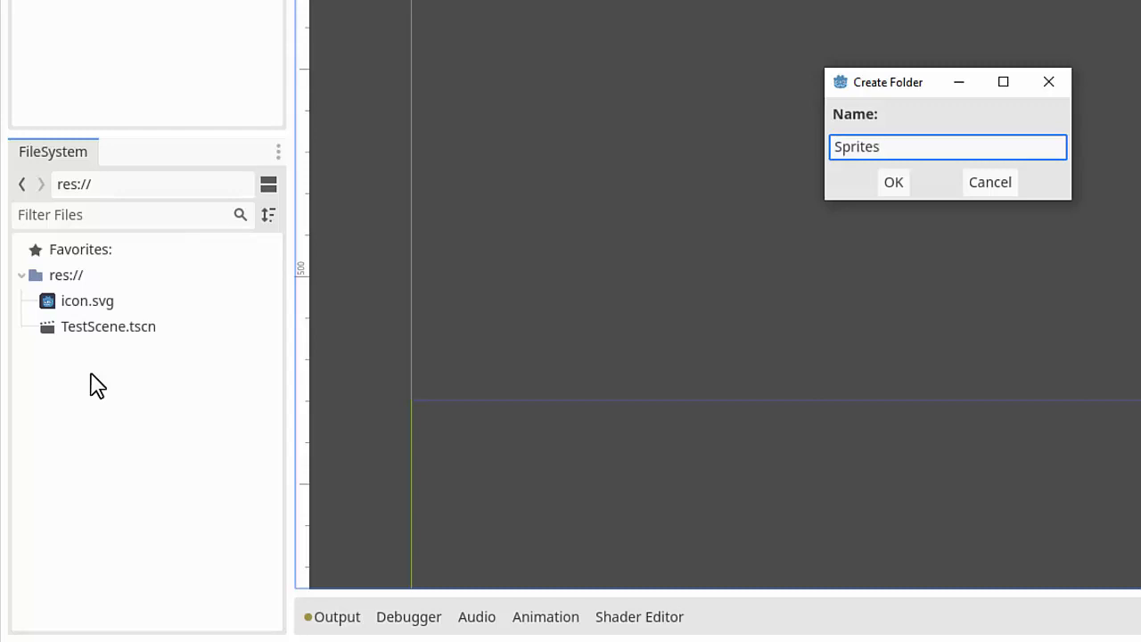
key(Return)
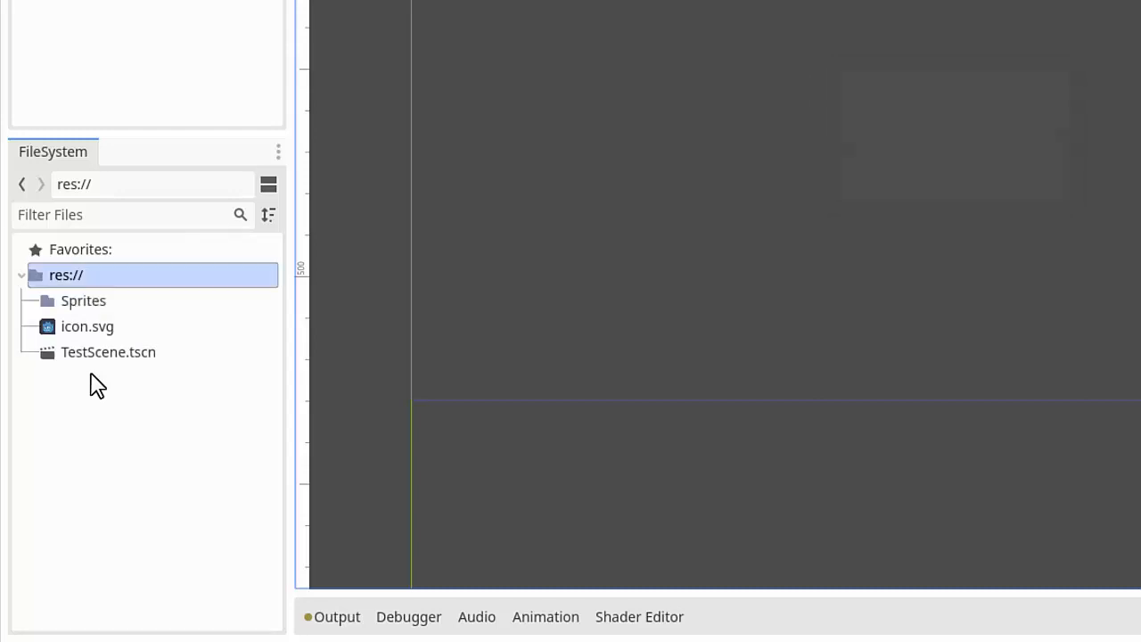
click(97, 392)
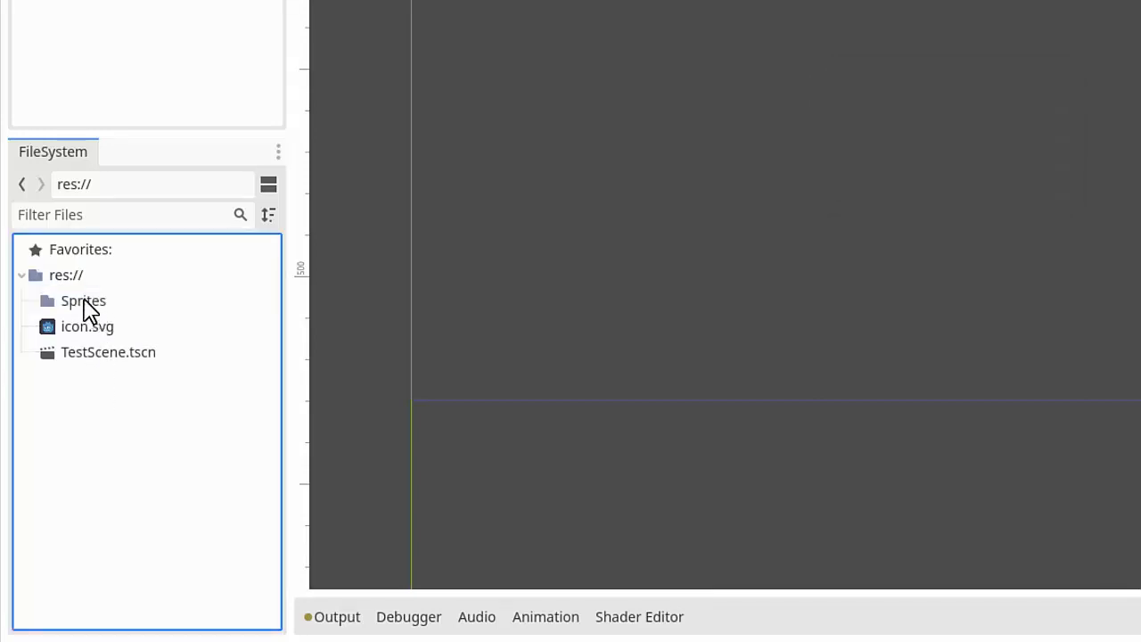
Import the Player and Coin images from File Explorer into the project's Sprites folder
click(54, 303)
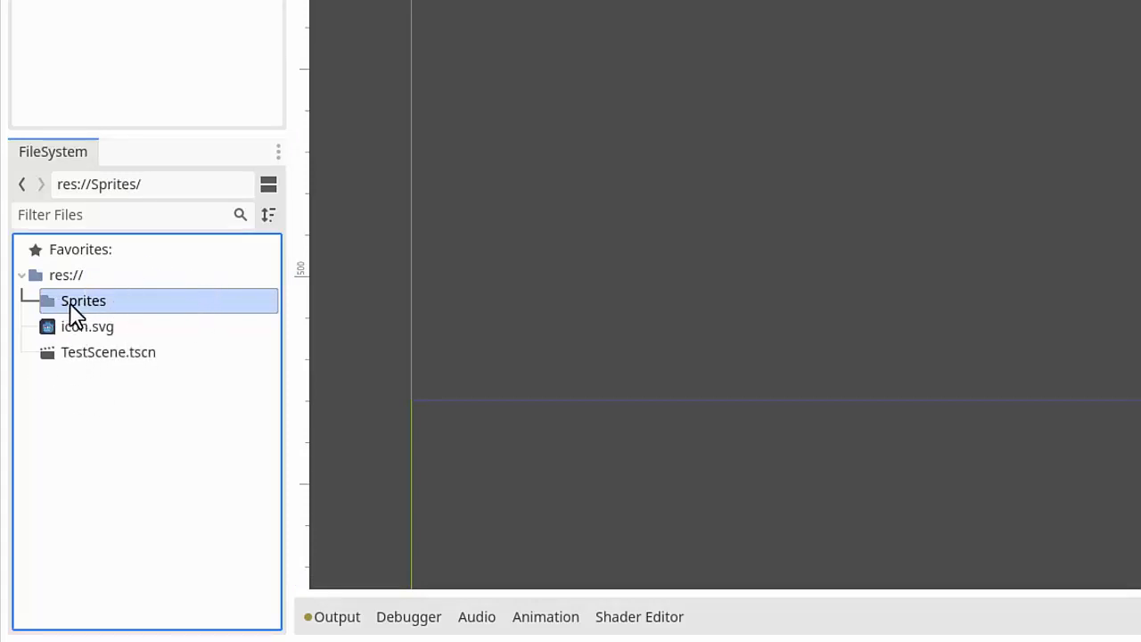
click(162, 510)
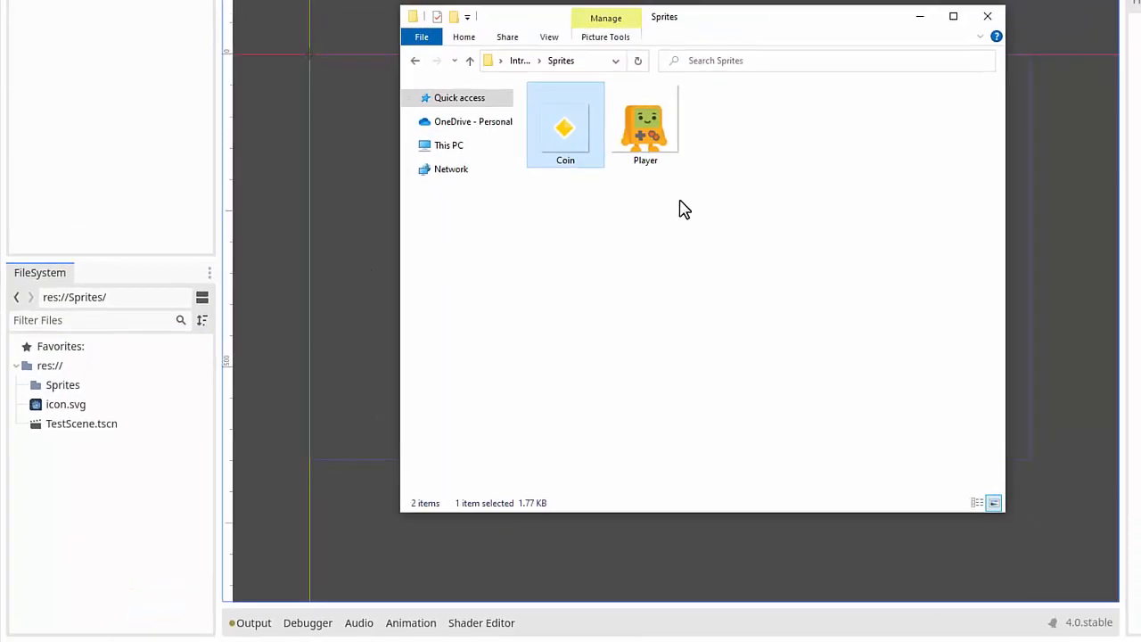
click(685, 210)
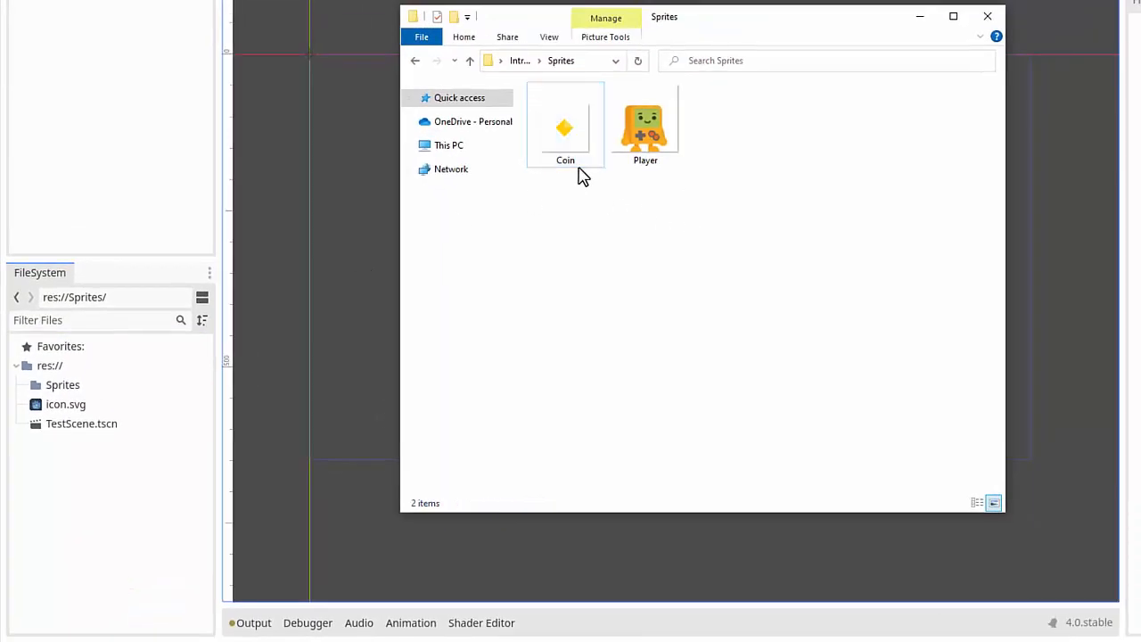
click(570, 158)
click(658, 152)
click(633, 308)
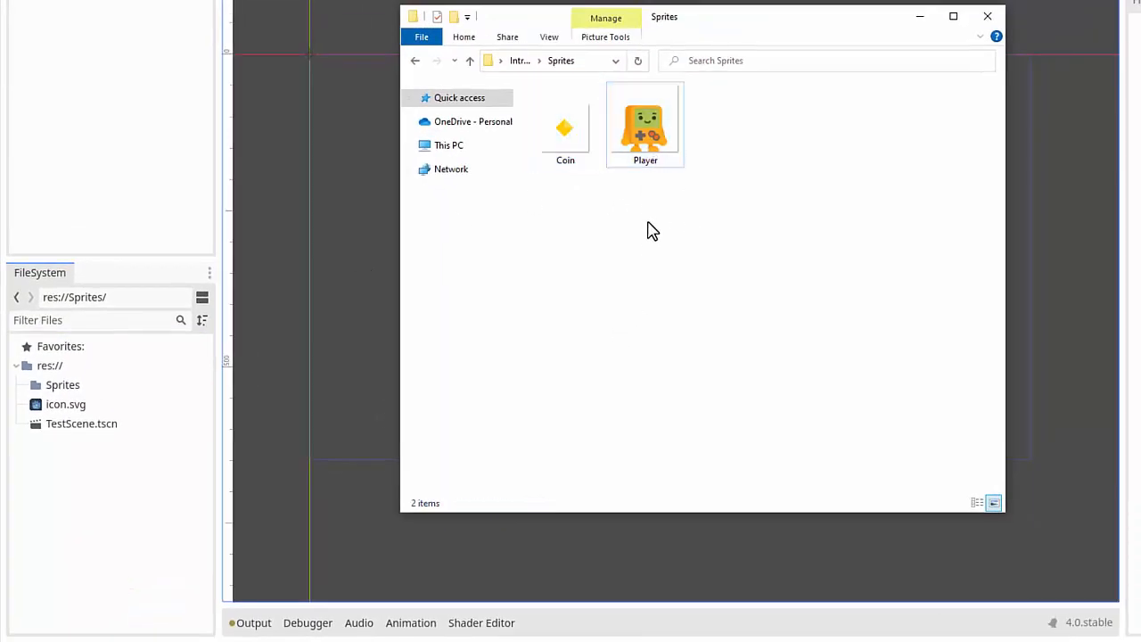
drag(636, 131, 59, 390)
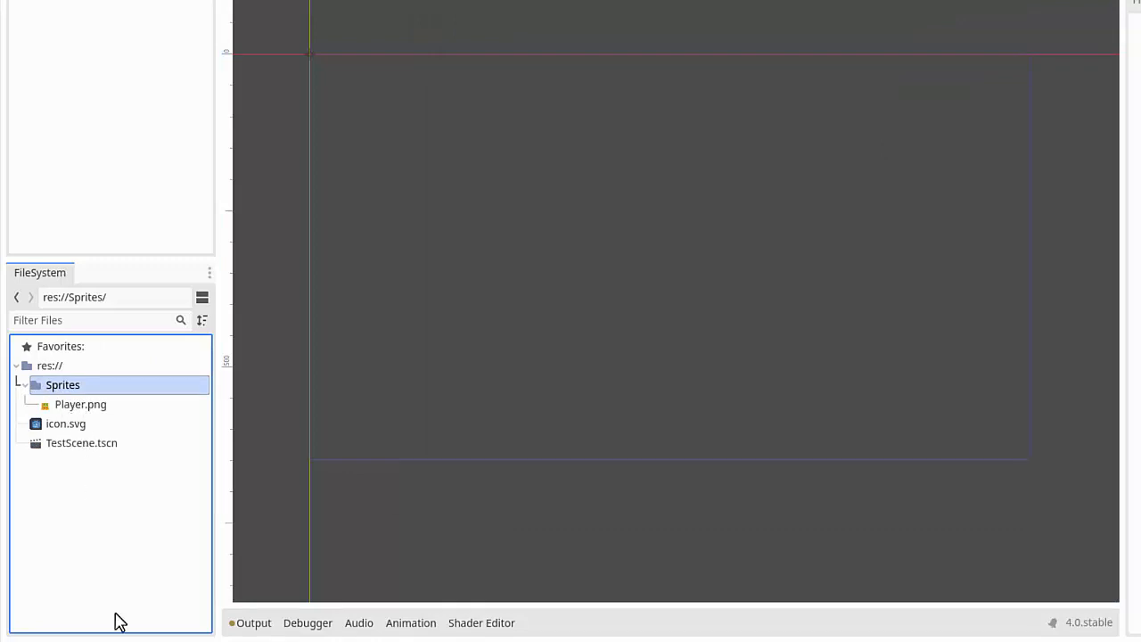
click(147, 641)
drag(564, 129, 75, 419)
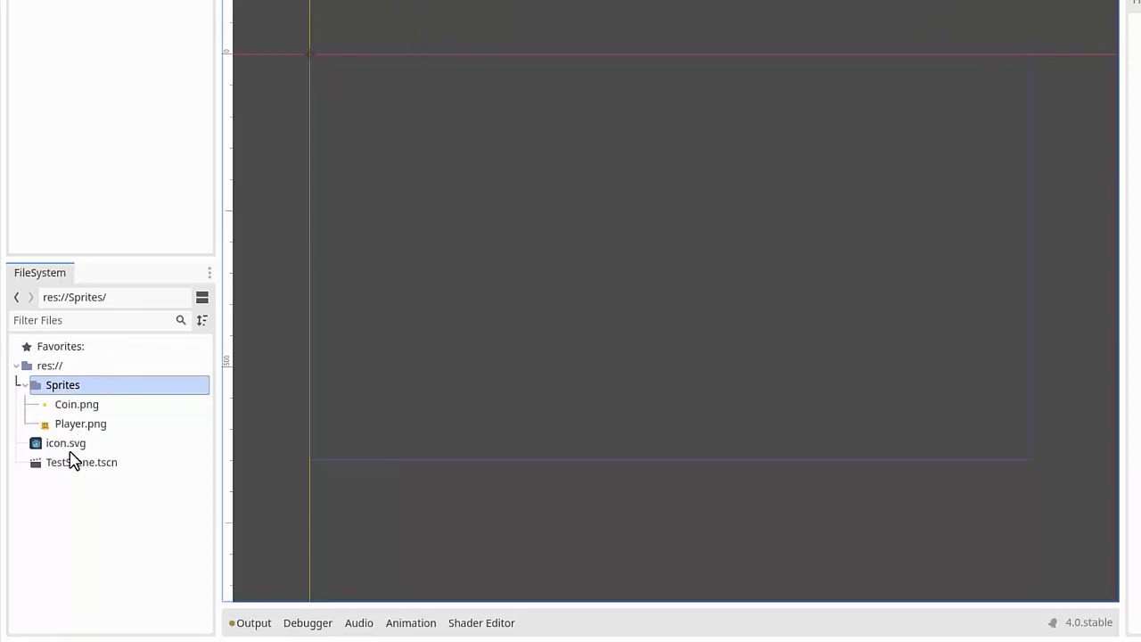
Check the imported Coin.png and Player.png files in the project's Sprites folder
drag(64, 384, 65, 412)
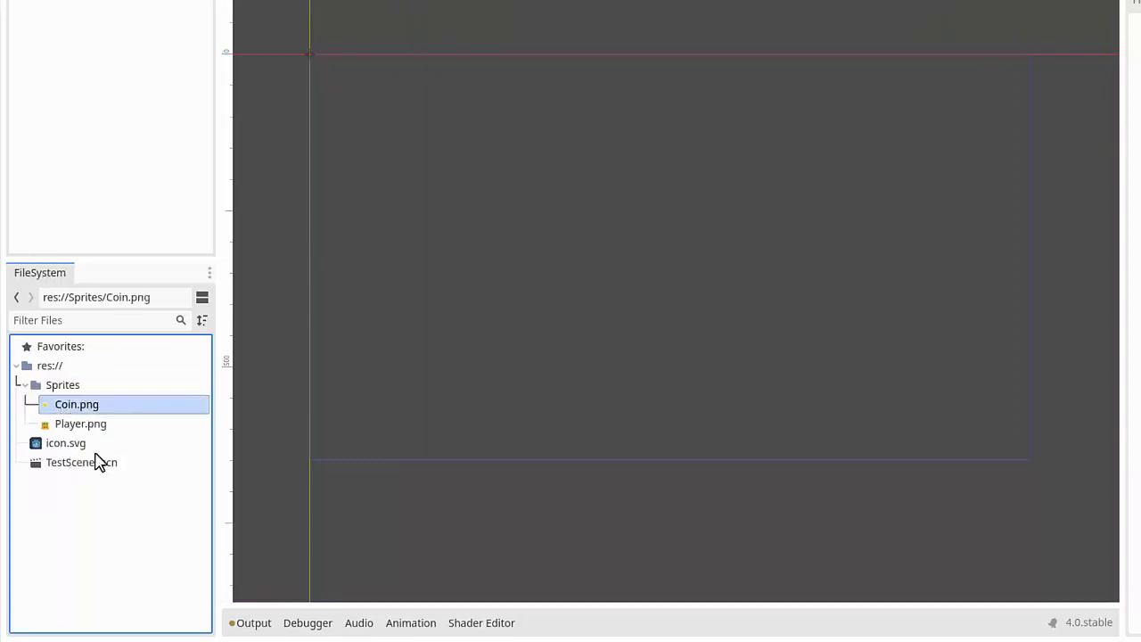
click(79, 424)
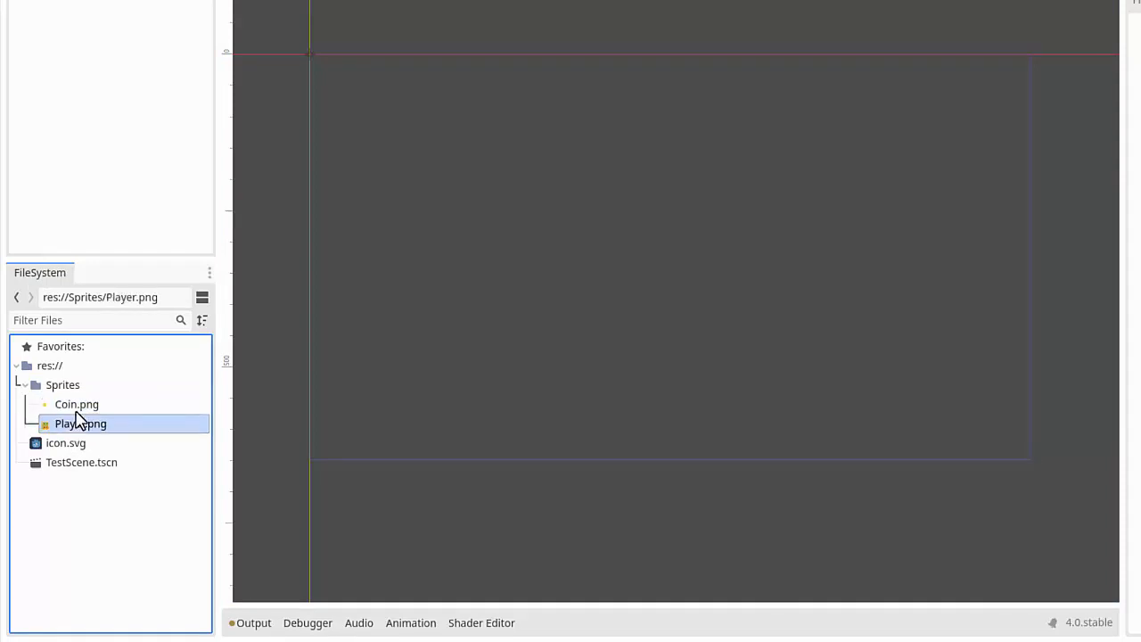
click(71, 509)
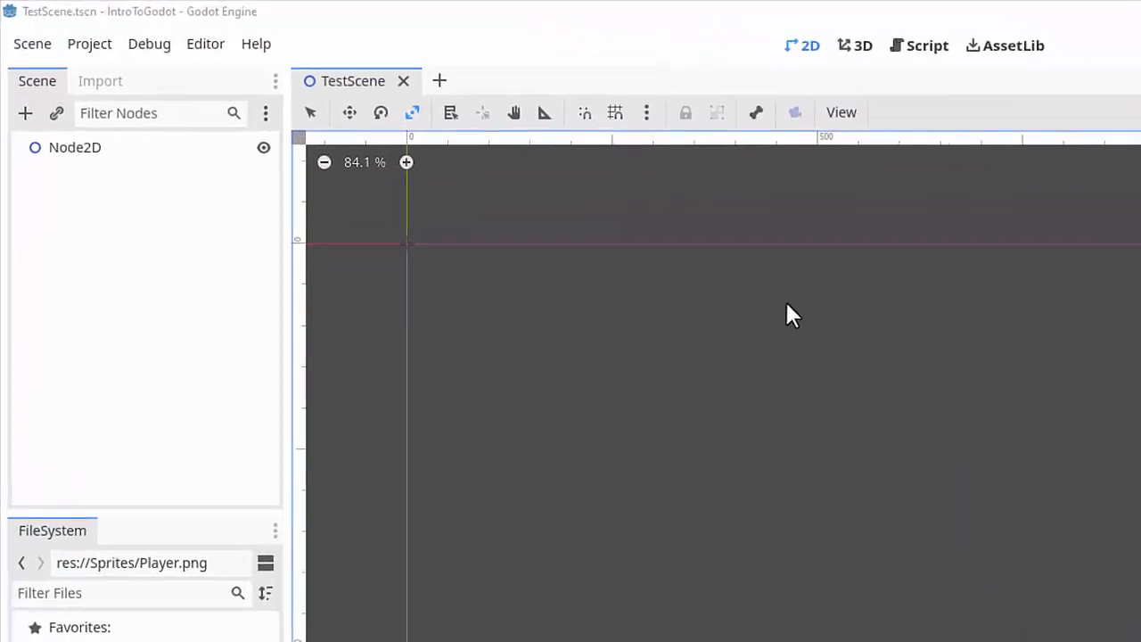
Examine the Node2D root's Transform properties and its place at the scene origin, leaving the node deselected
click(62, 110)
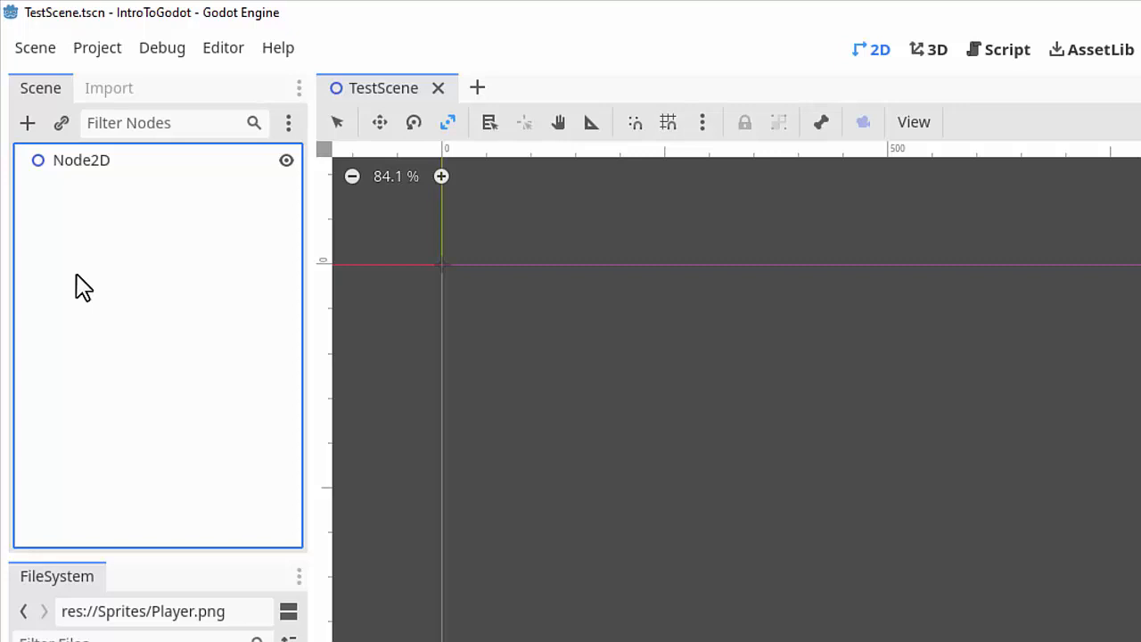
click(79, 160)
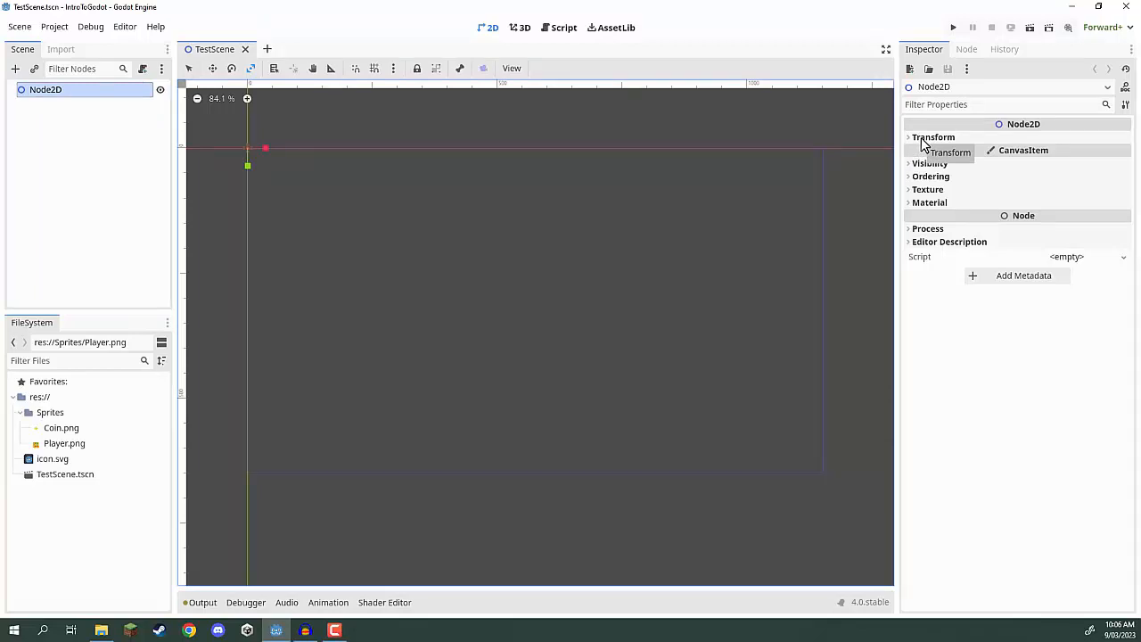
click(910, 138)
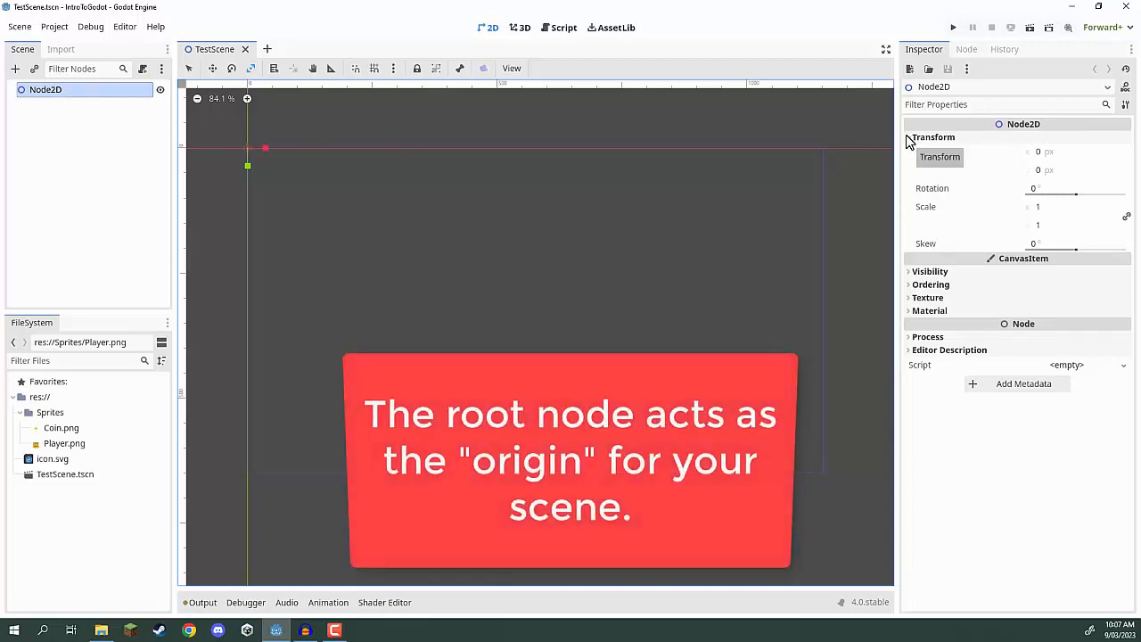
click(913, 138)
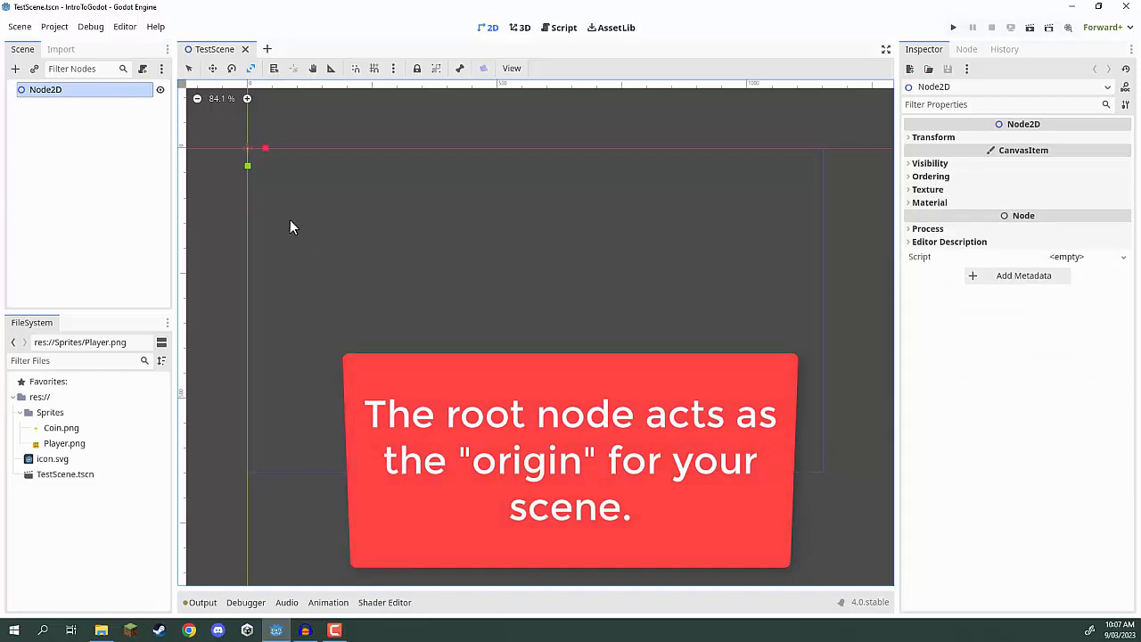
middle_drag(289, 220, 467, 274)
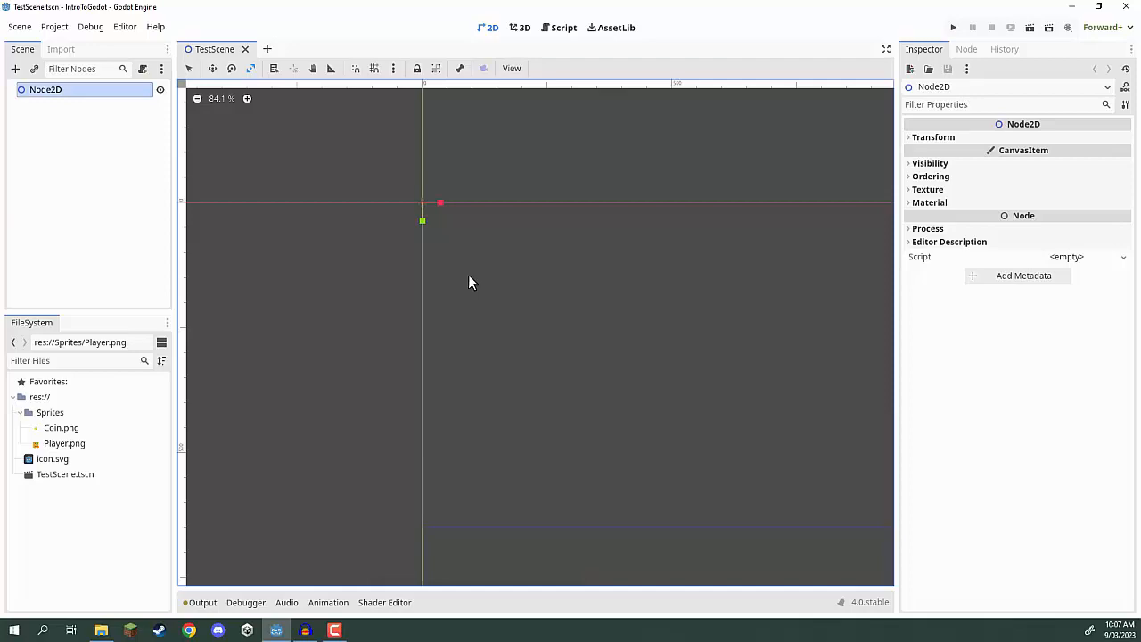
click(50, 183)
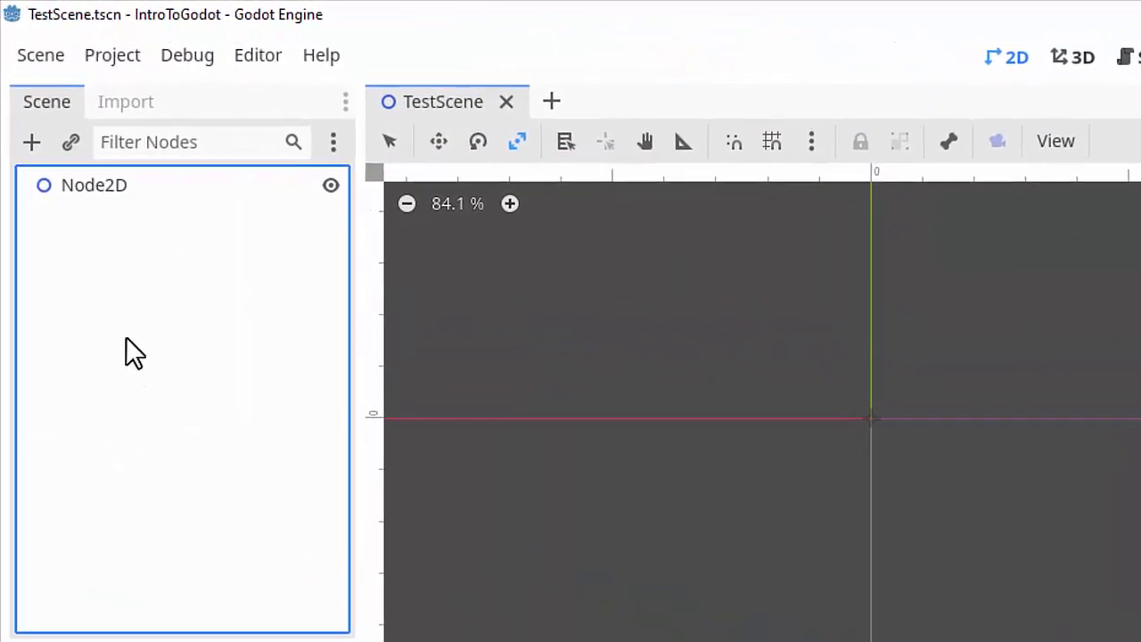
Start adding a new node and browse the 2D node types grouped under Node2D
click(26, 148)
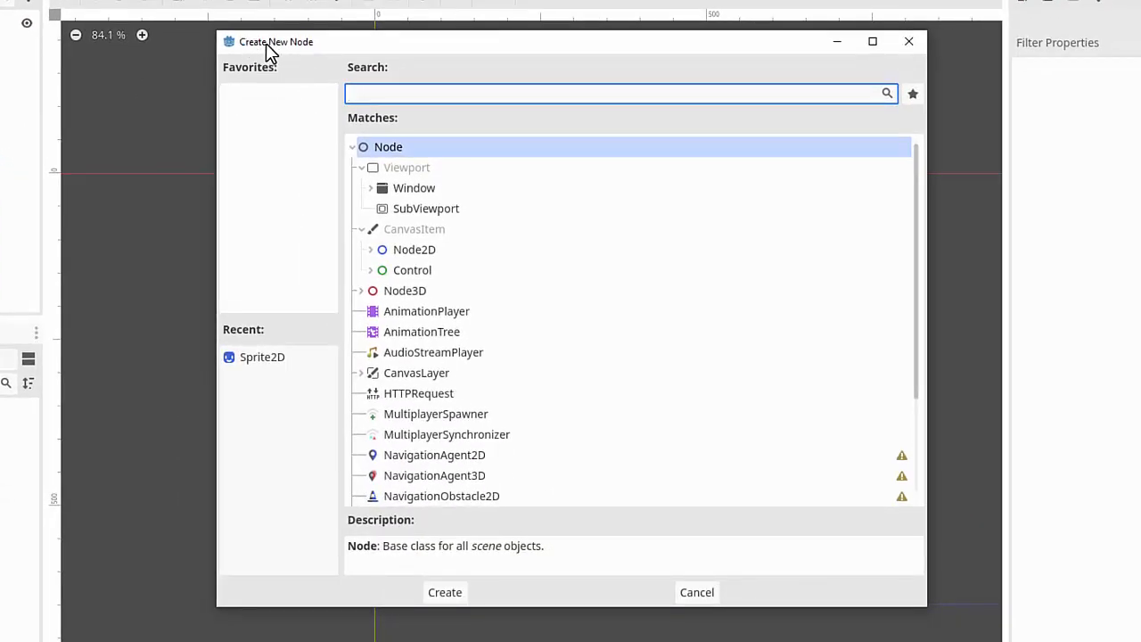
scroll(461, 214, down, 3)
scroll(448, 283, up, 3)
click(371, 250)
scroll(497, 230, down, 3)
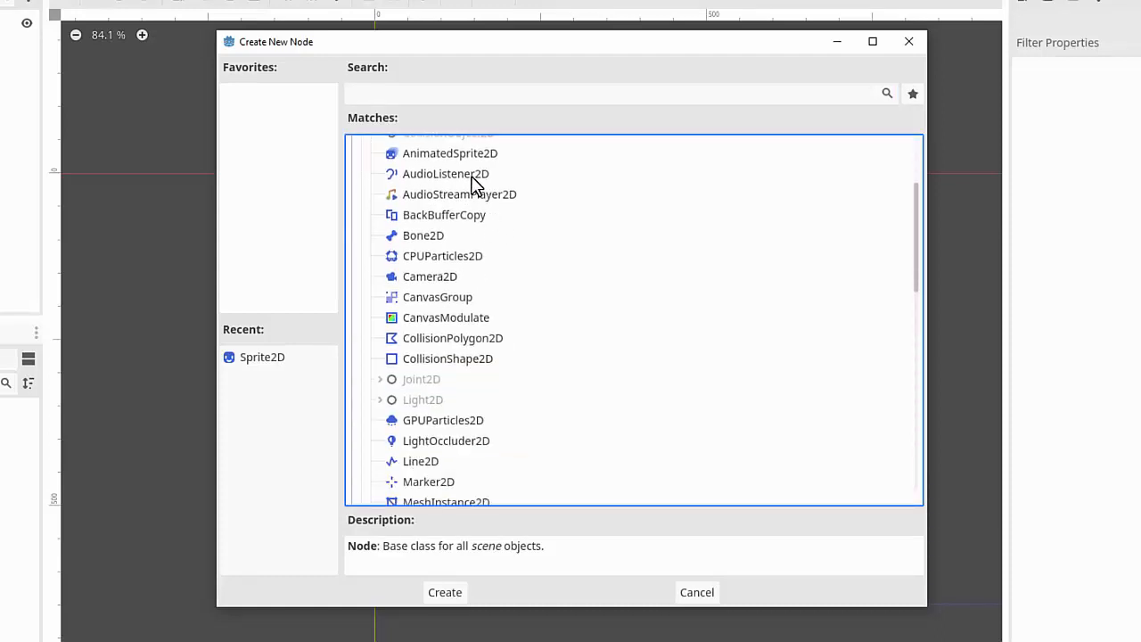
scroll(473, 186, down, 3)
scroll(466, 257, down, 2)
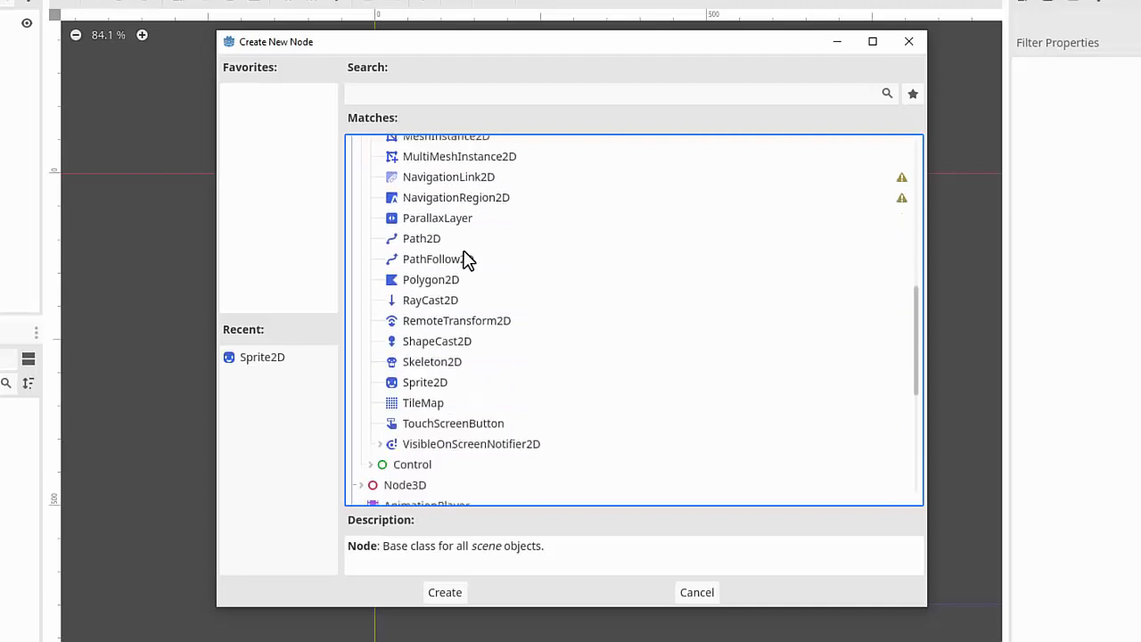
scroll(467, 257, up, 1)
scroll(465, 259, down, 5)
scroll(463, 260, down, 3)
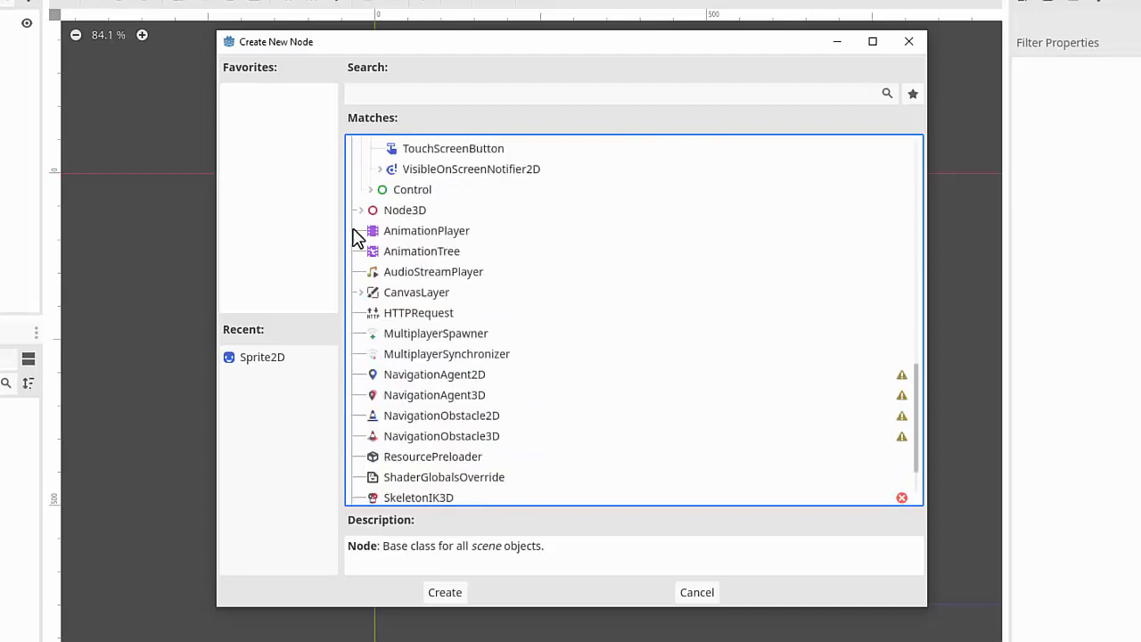
Look through the Node3D and Control node types, collapse both branches, and return to the 2D node list
click(361, 210)
scroll(446, 245, down, 6)
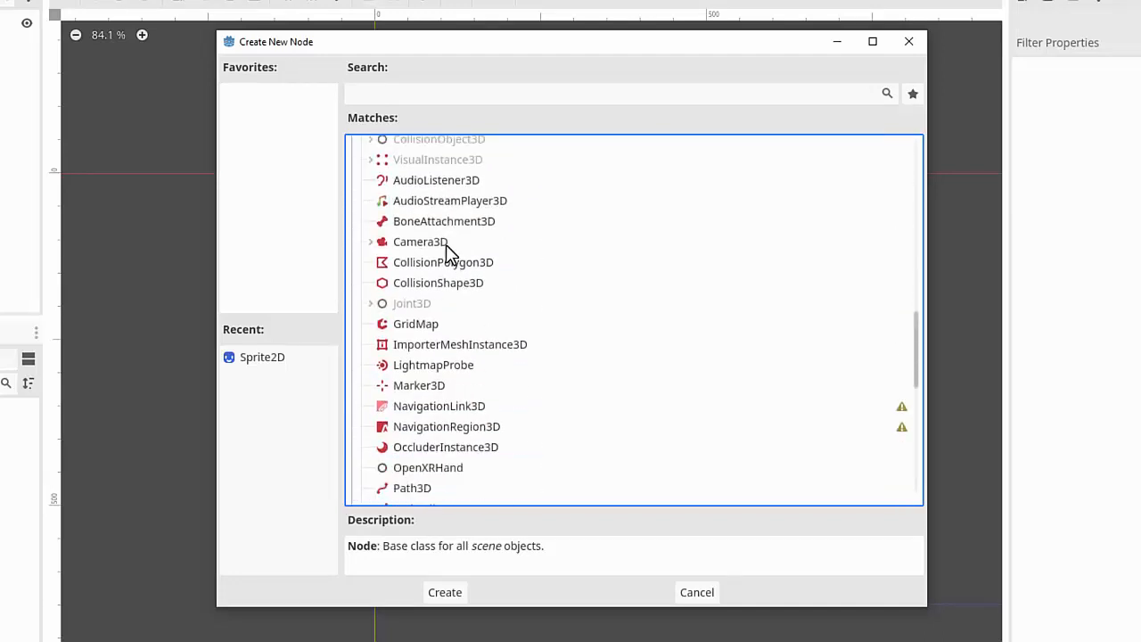
scroll(442, 339, up, 7)
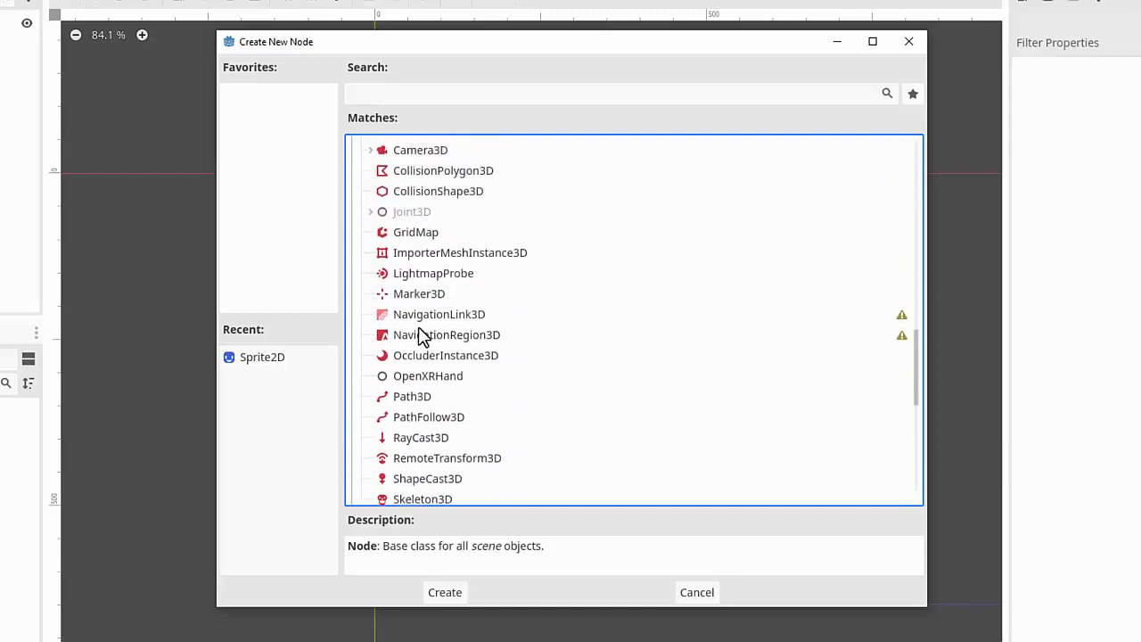
click(369, 236)
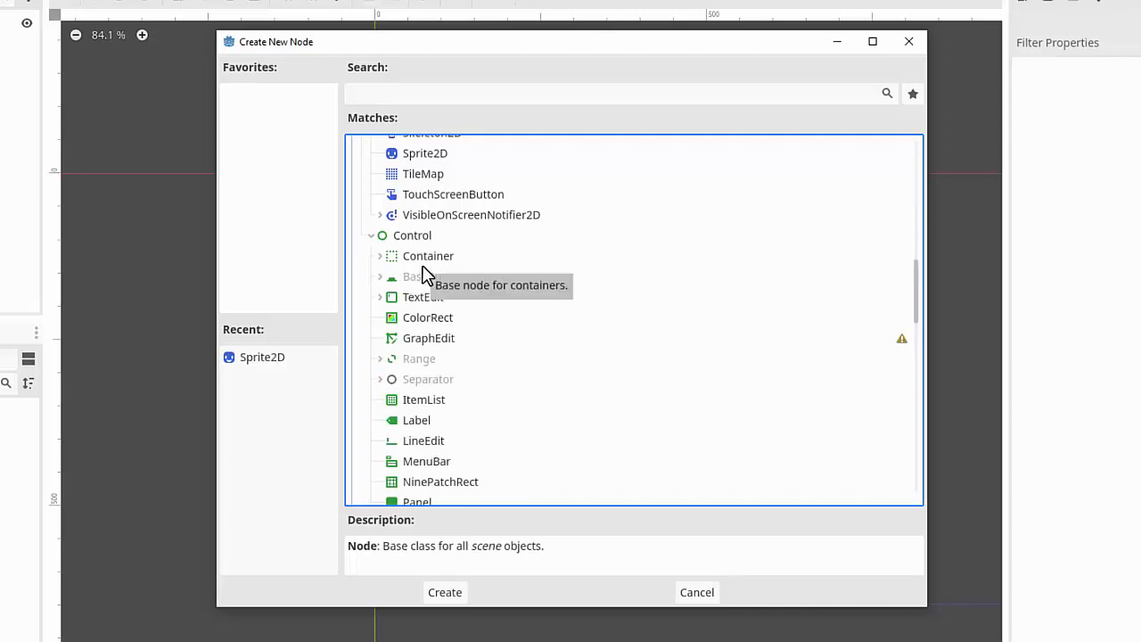
click(371, 236)
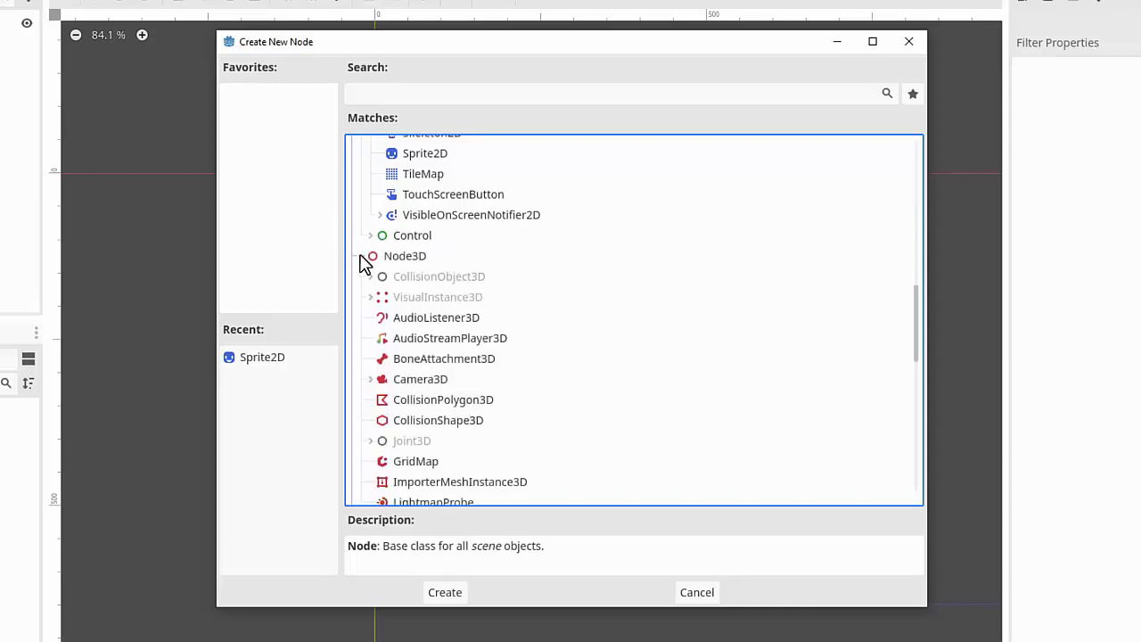
click(363, 256)
scroll(471, 288, up, 4)
scroll(472, 288, down, 1)
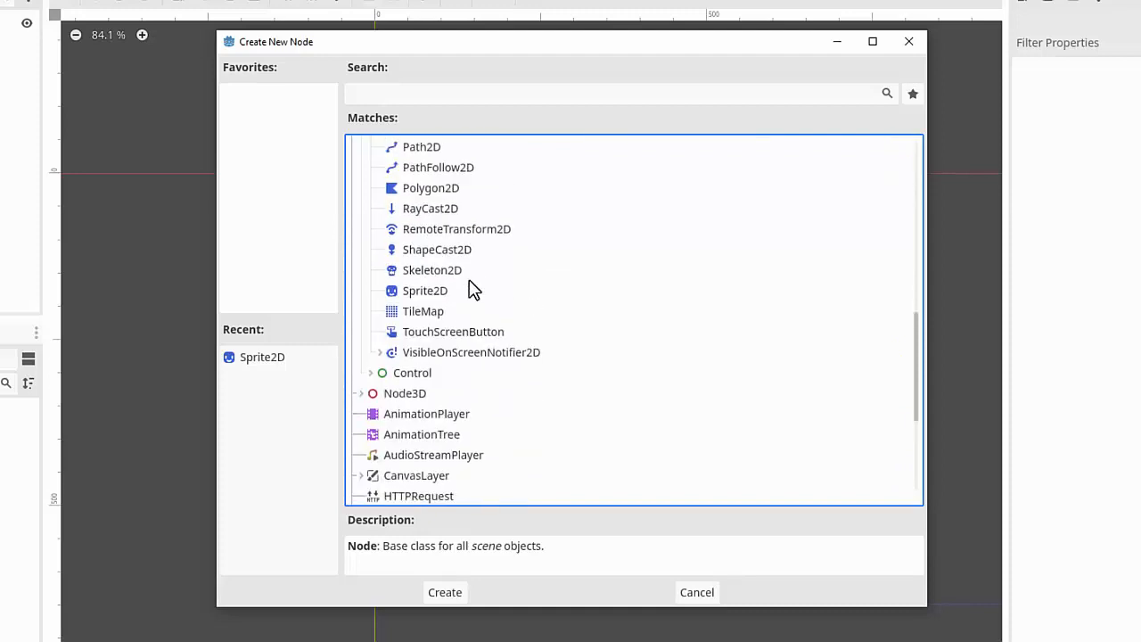
Look through the 2D node types and add a Sprite2D node as a child of the Node2D root
scroll(486, 285, up, 6)
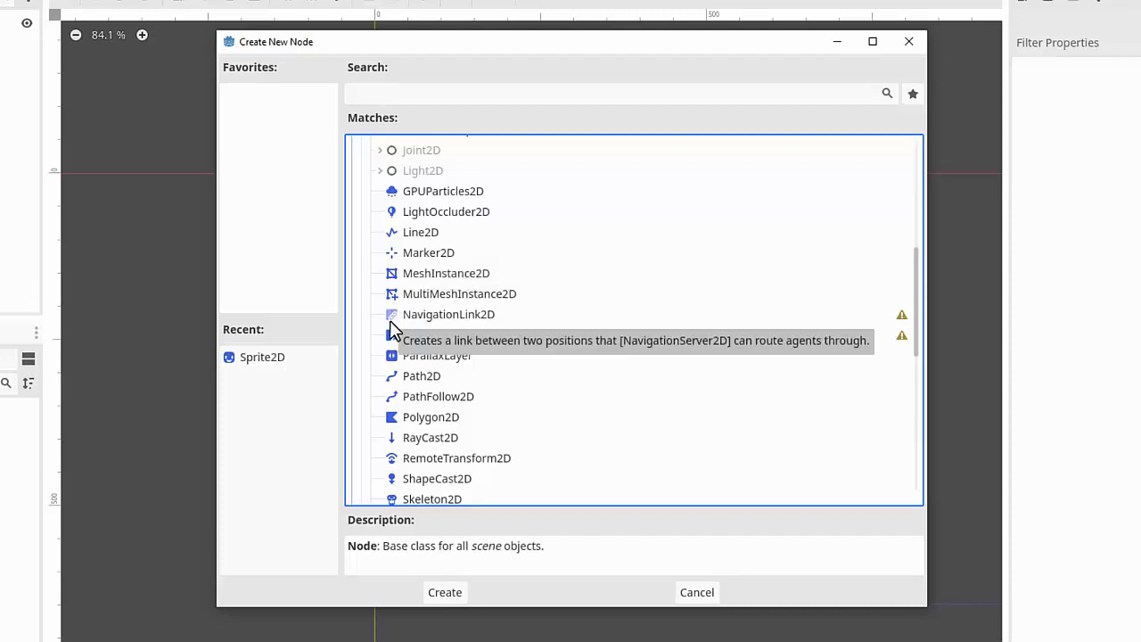
scroll(472, 330, up, 2)
scroll(490, 268, up, 6)
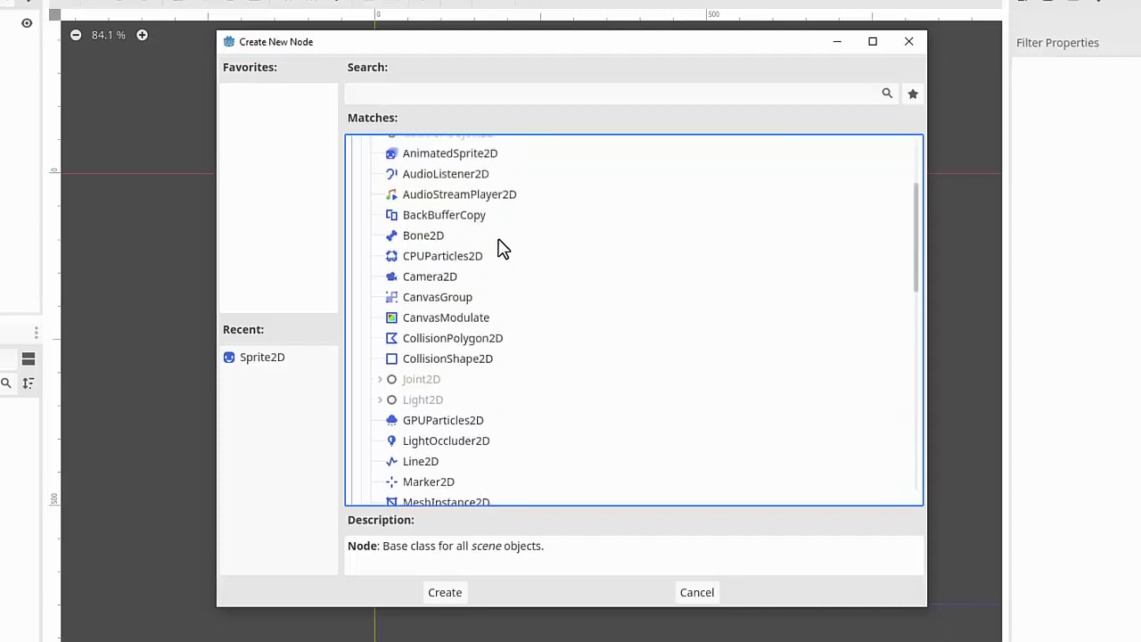
scroll(439, 289, down, 12)
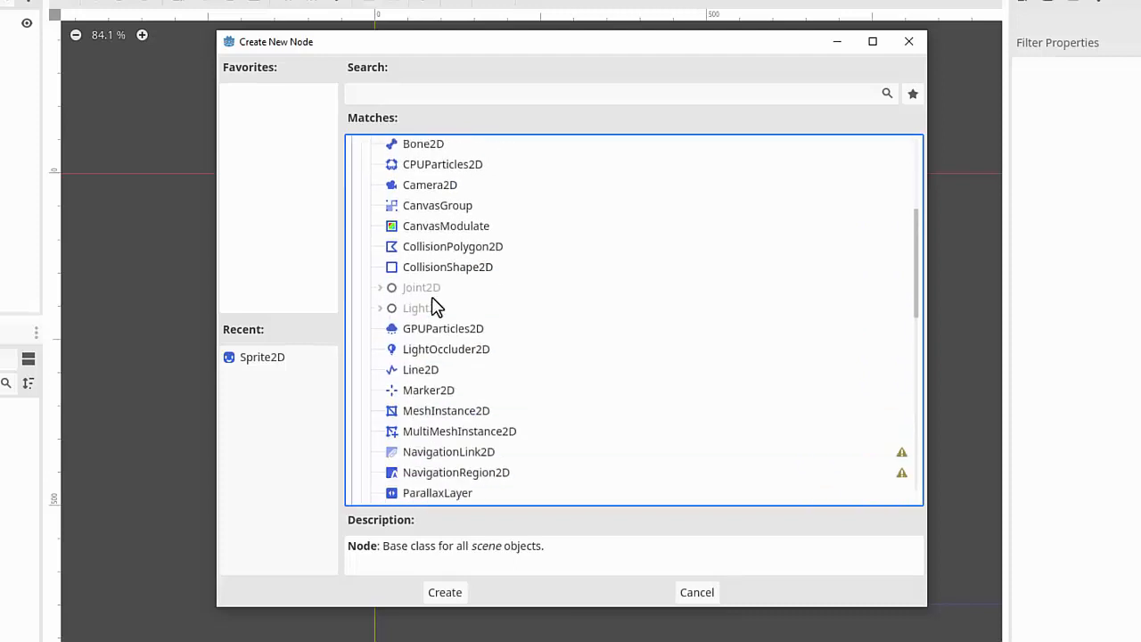
click(425, 339)
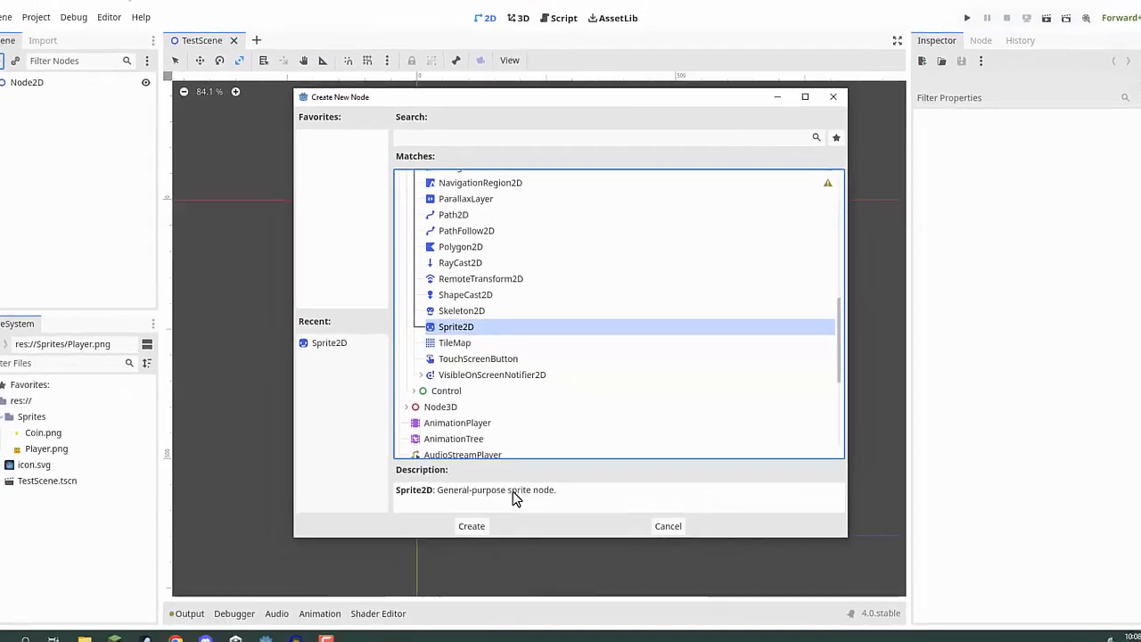
click(449, 582)
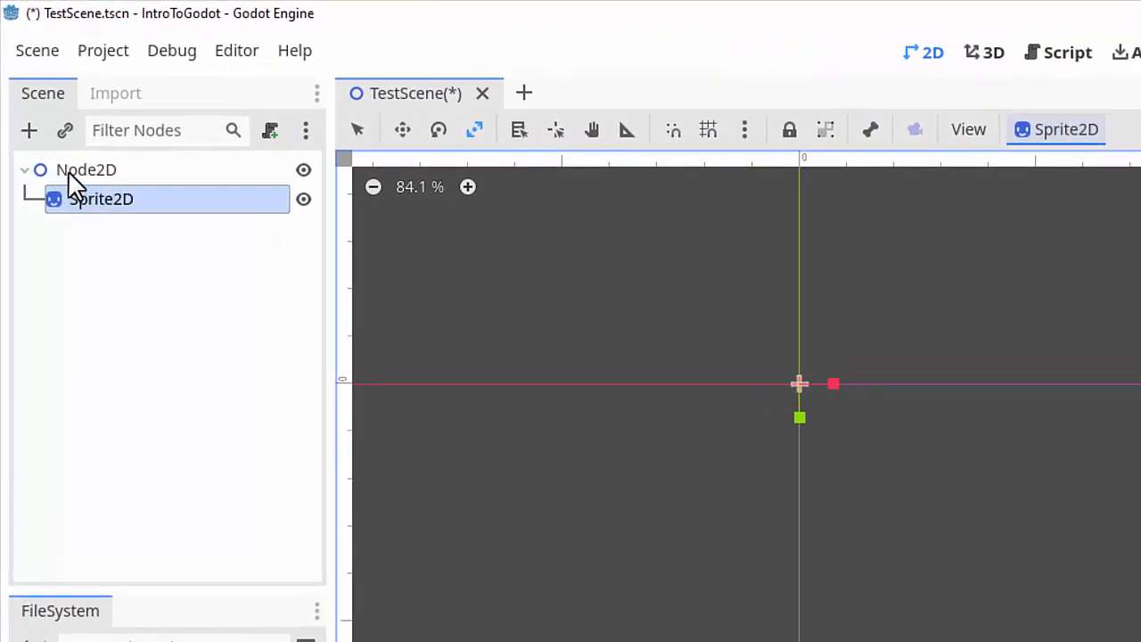
Rename the new Sprite2D child node to Player
click(82, 174)
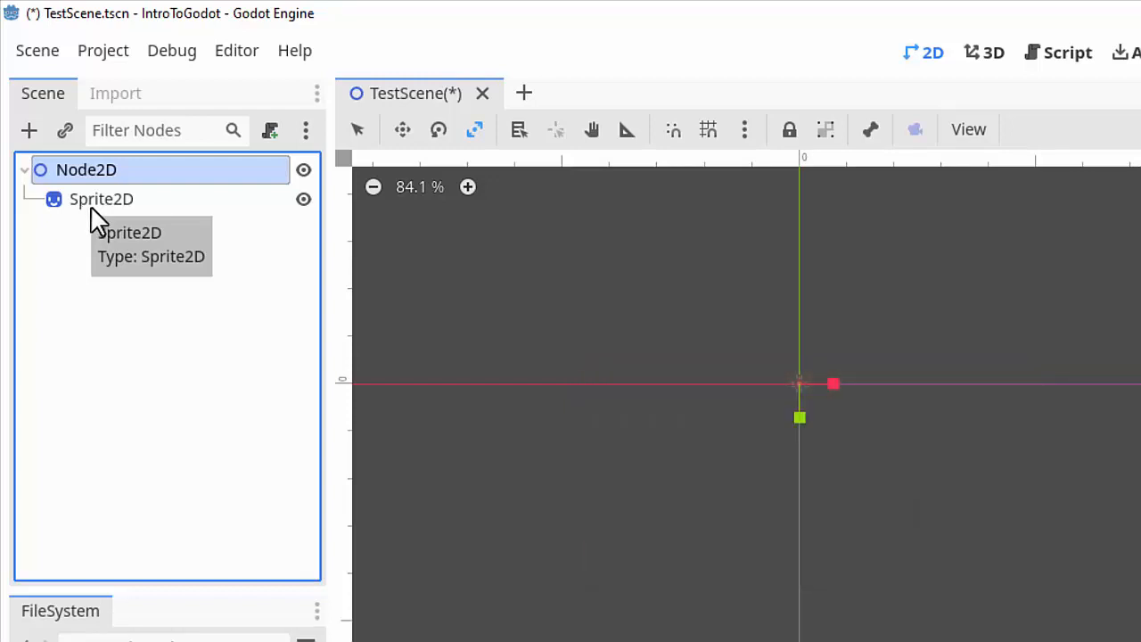
click(90, 204)
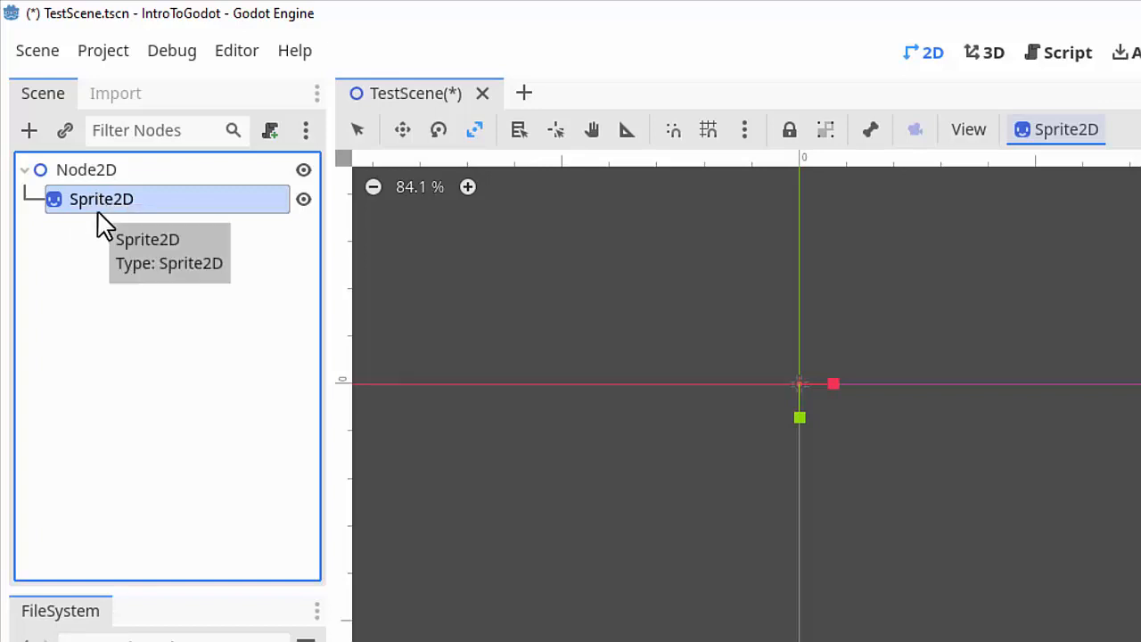
double_click(93, 205)
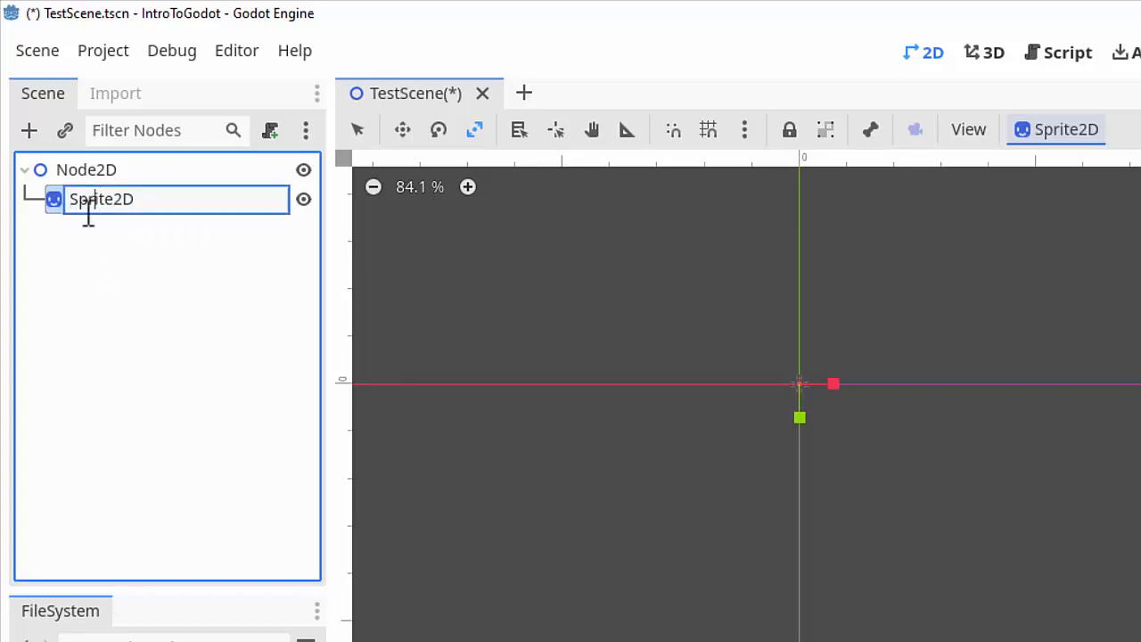
double_click(92, 199)
text(Player)
key(Return)
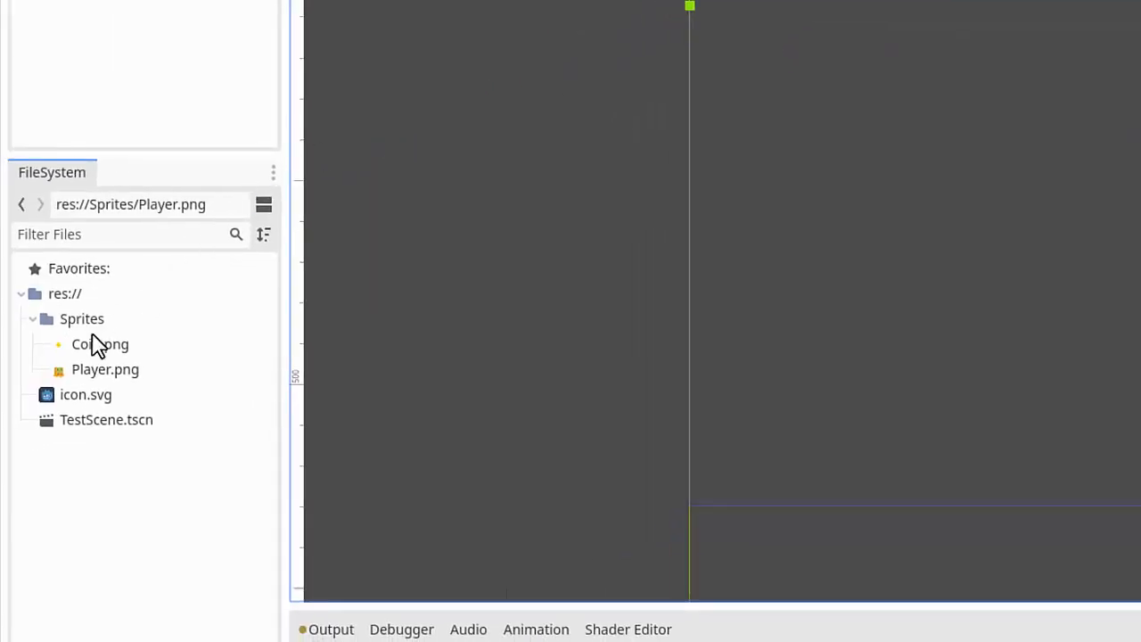
Assign Player.png from the Sprites folder as the Player node's texture and view the sprite up close
drag(81, 371, 116, 399)
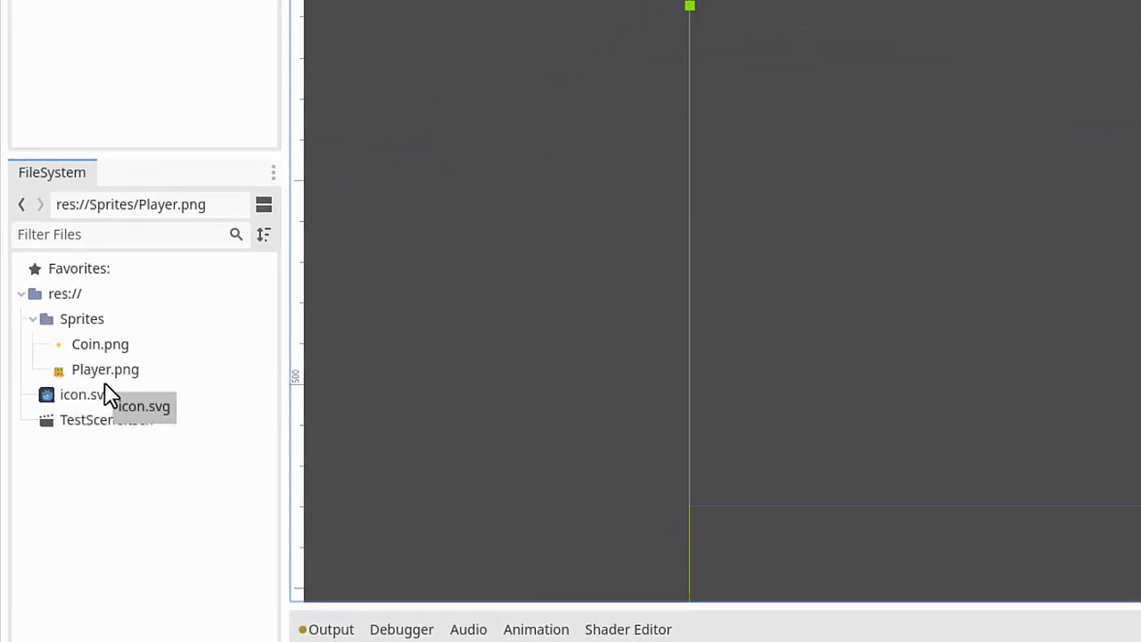
drag(87, 371, 1140, 43)
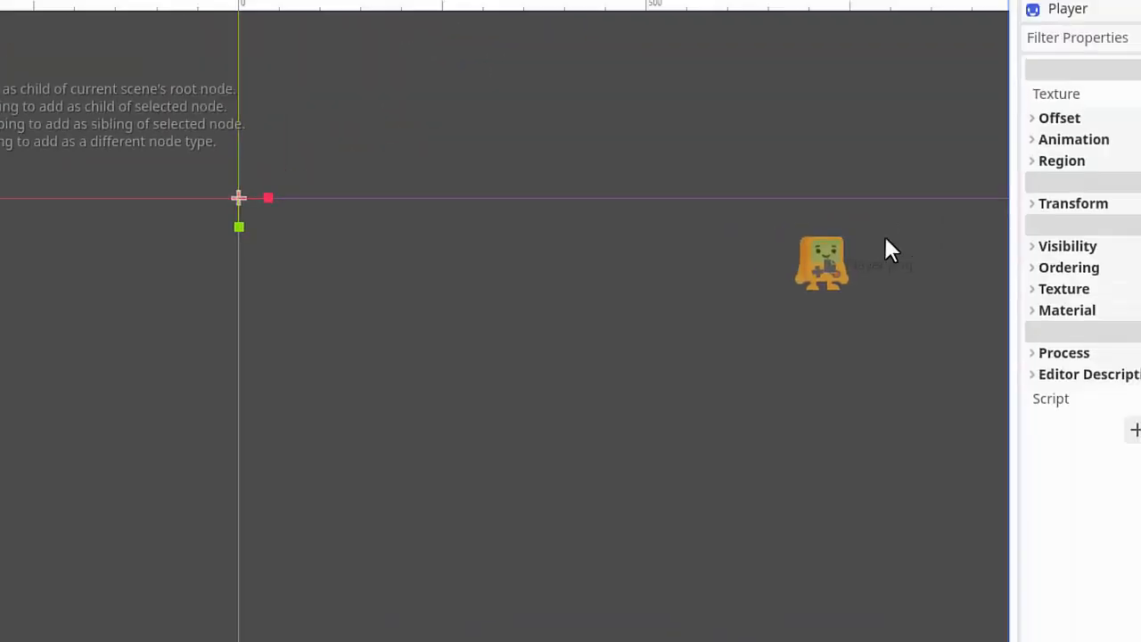
drag(885, 239, 1140, 97)
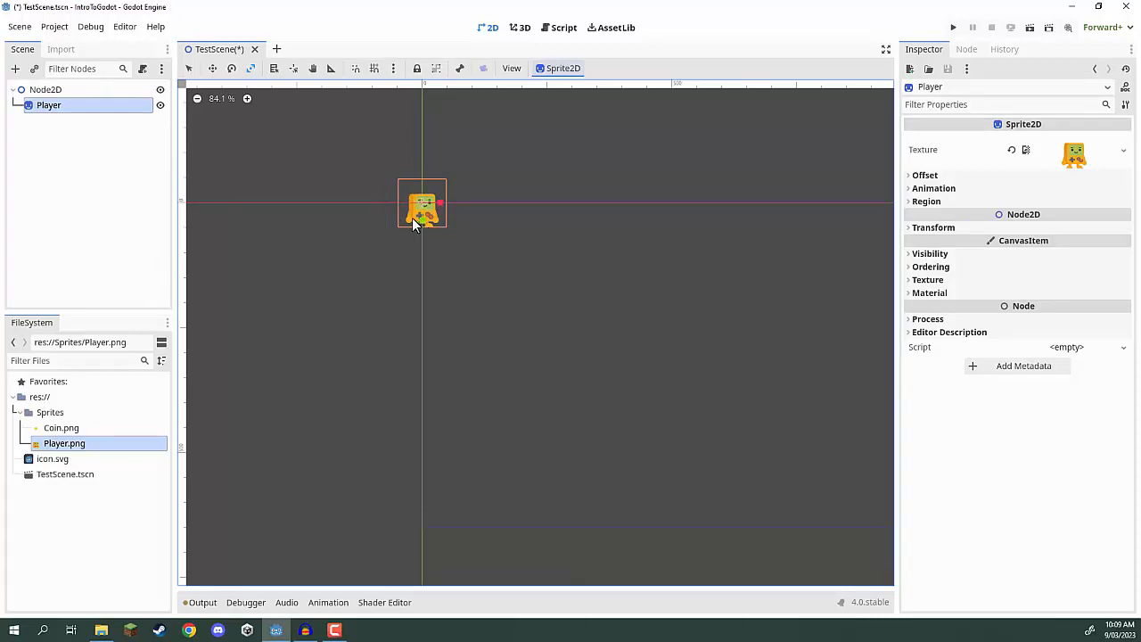
scroll(391, 172, up, 2)
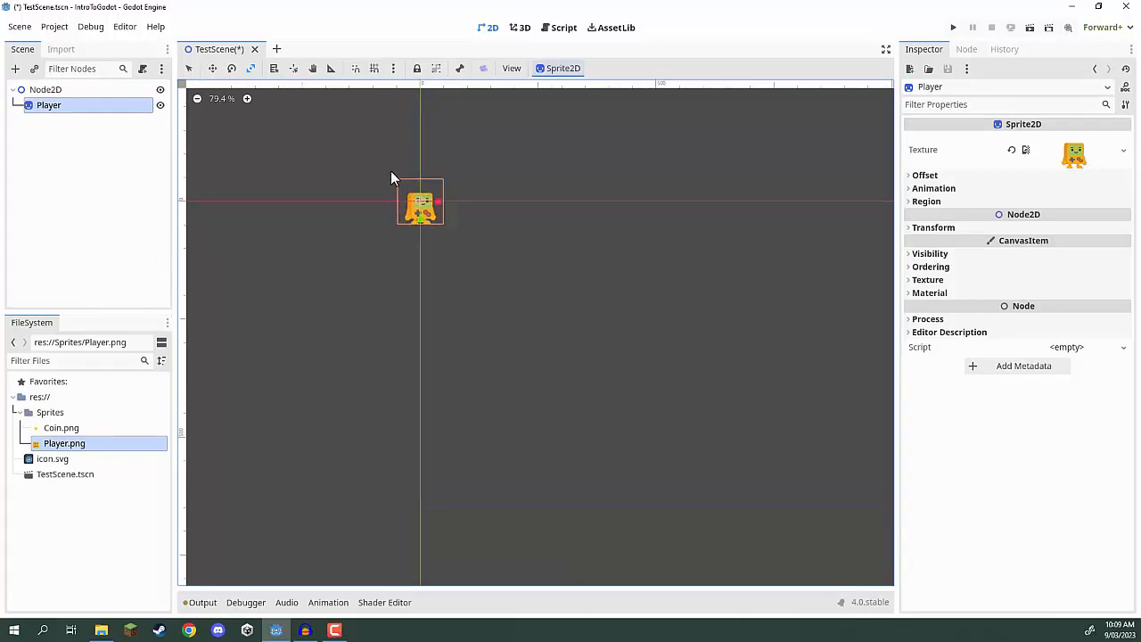
scroll(392, 189, up, 16)
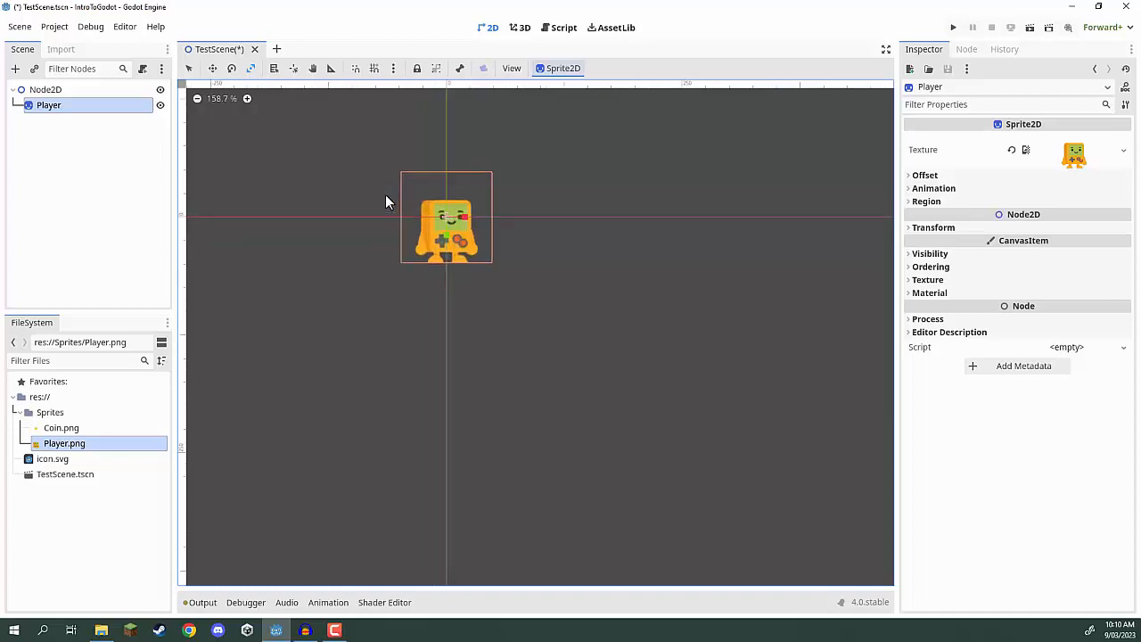
middle_drag(380, 207, 403, 222)
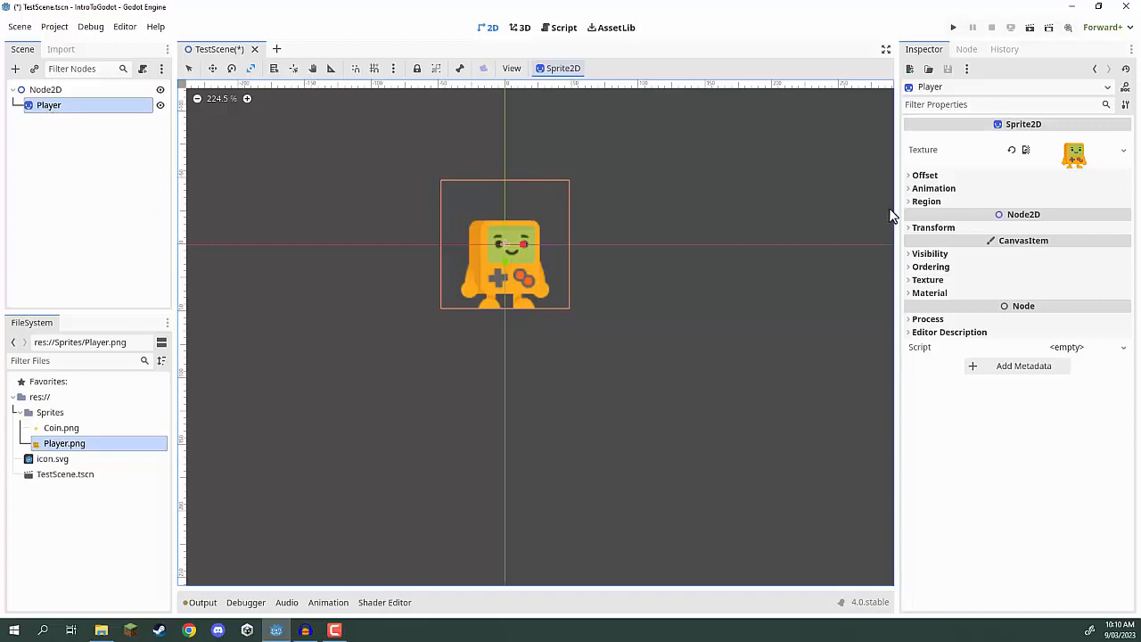
Move the Player sprite horizontally by setting its X position to 50 px and after that to -150 px
click(910, 230)
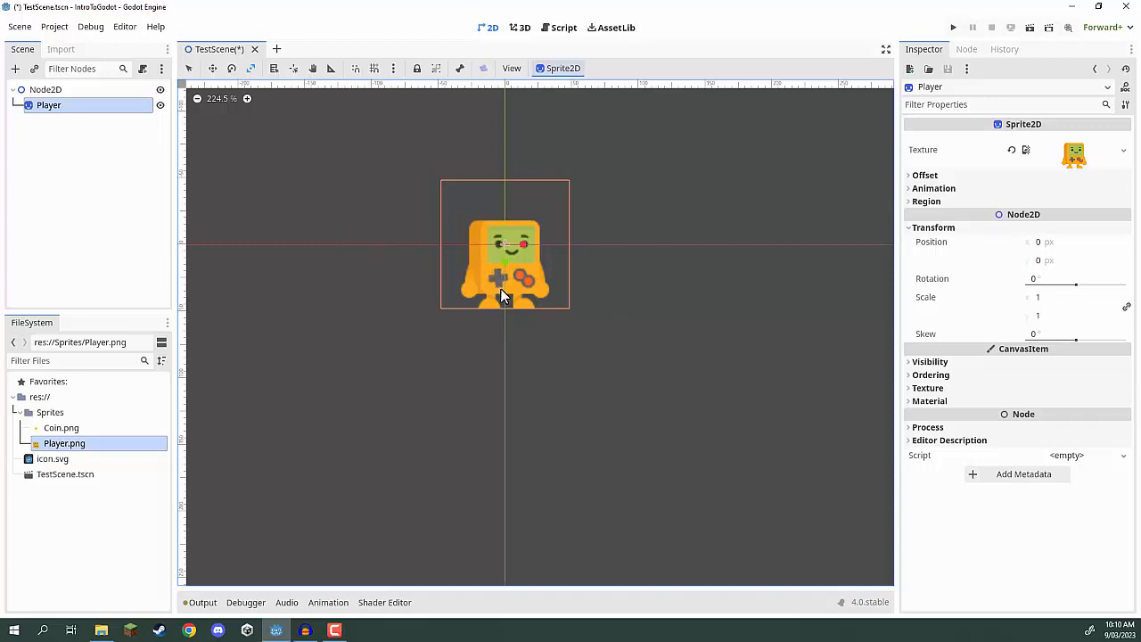
click(1056, 243)
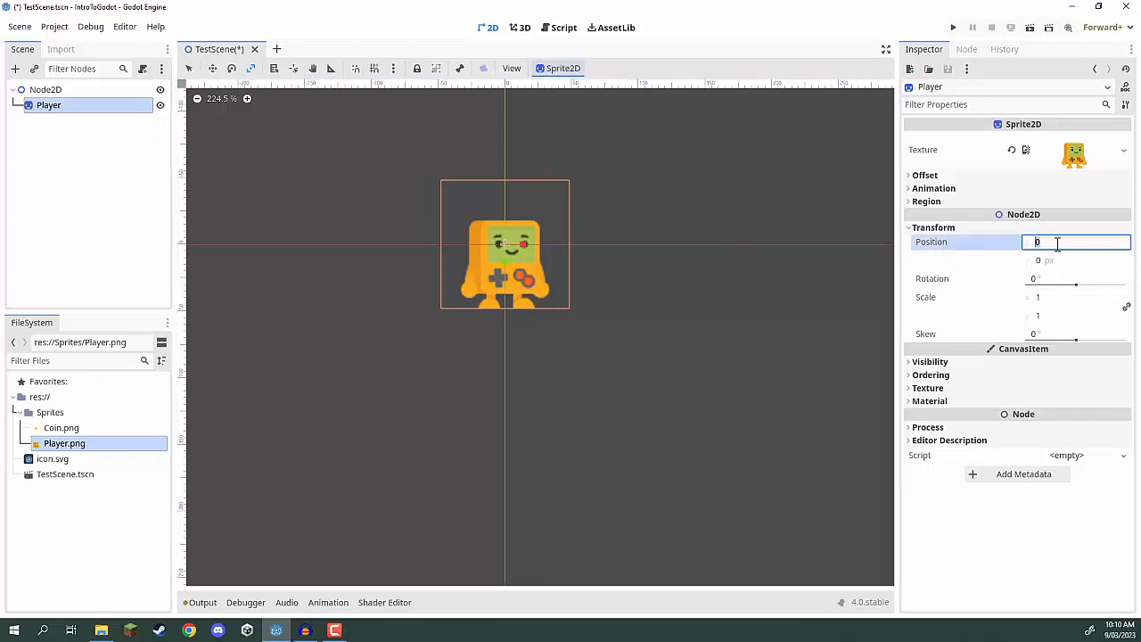
text(50)
key(Return)
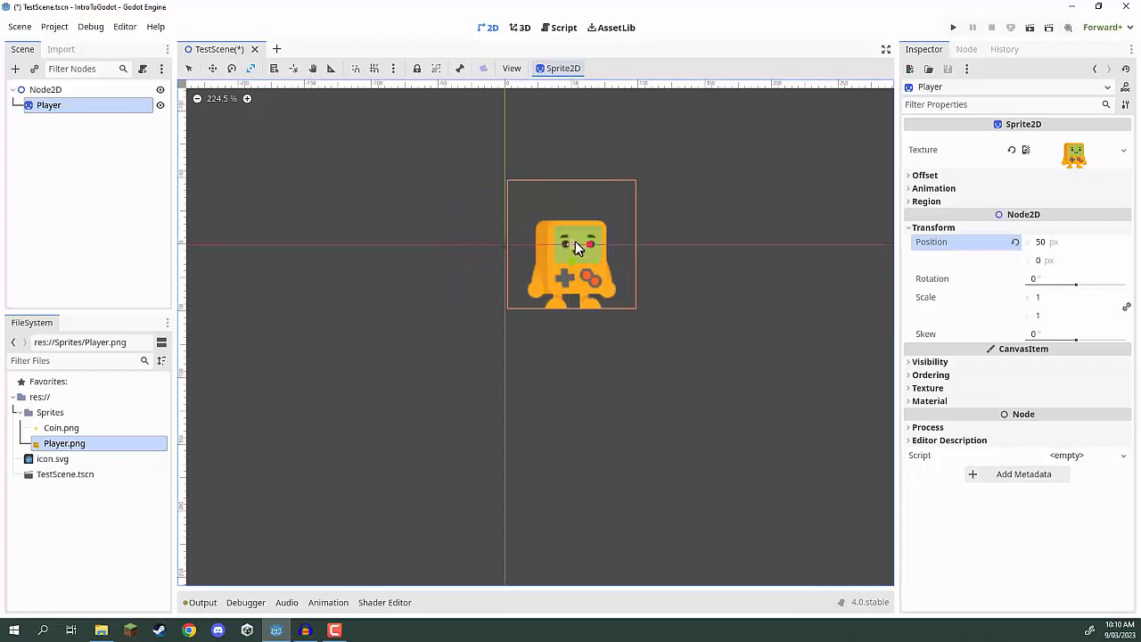
click(1076, 242)
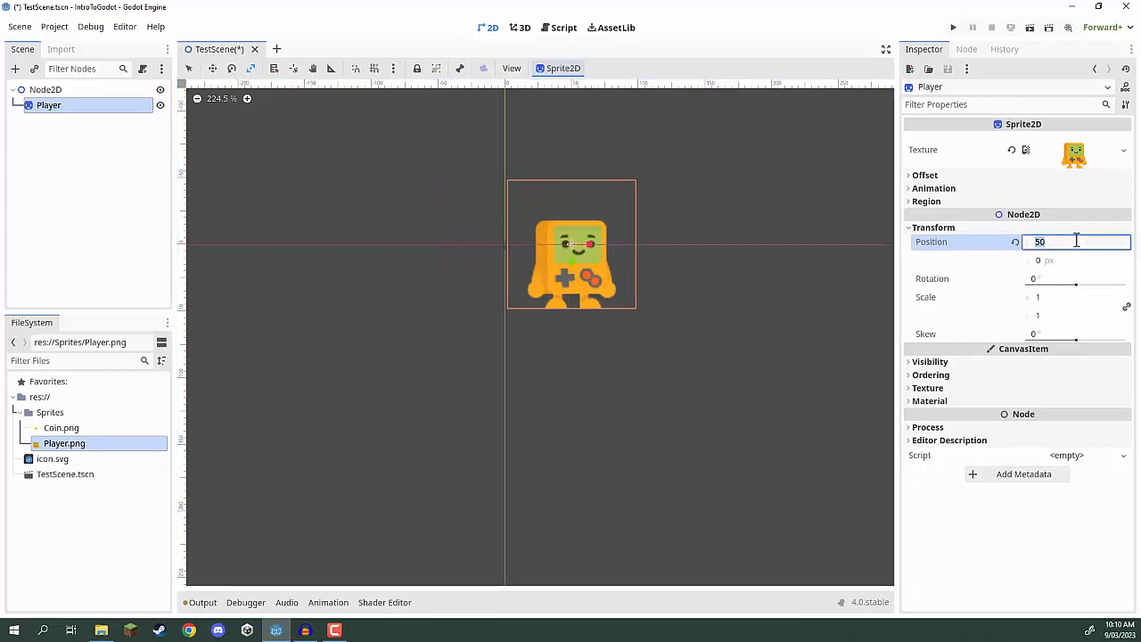
text(-150)
key(Return)
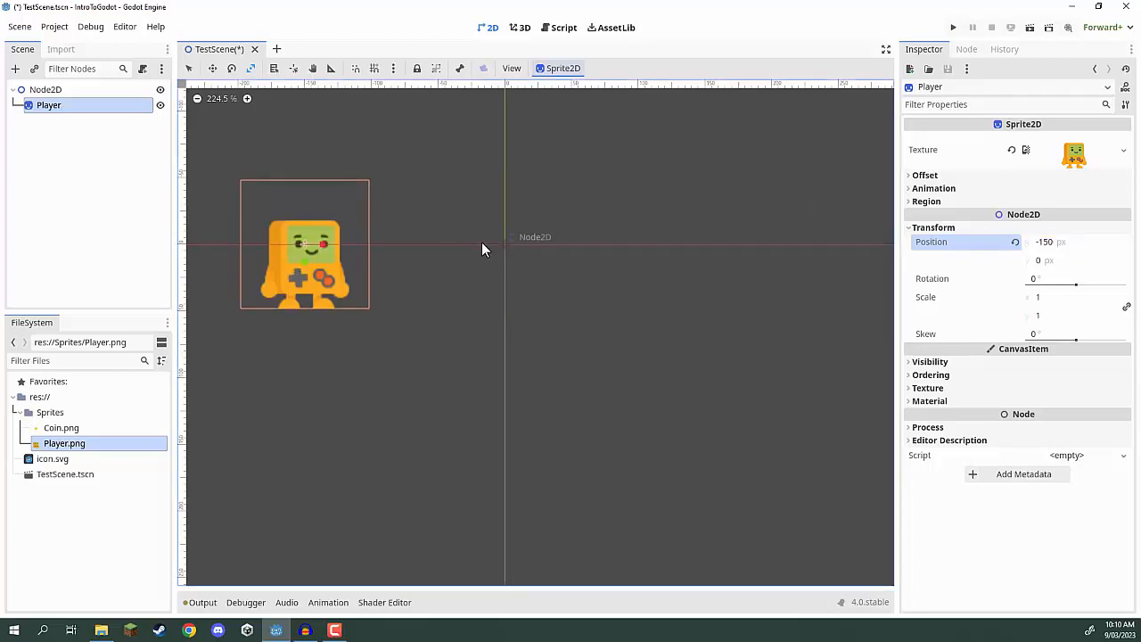
Compare the Player with its Node2D parent's origin and set the Player's Y position to 70 px
click(73, 91)
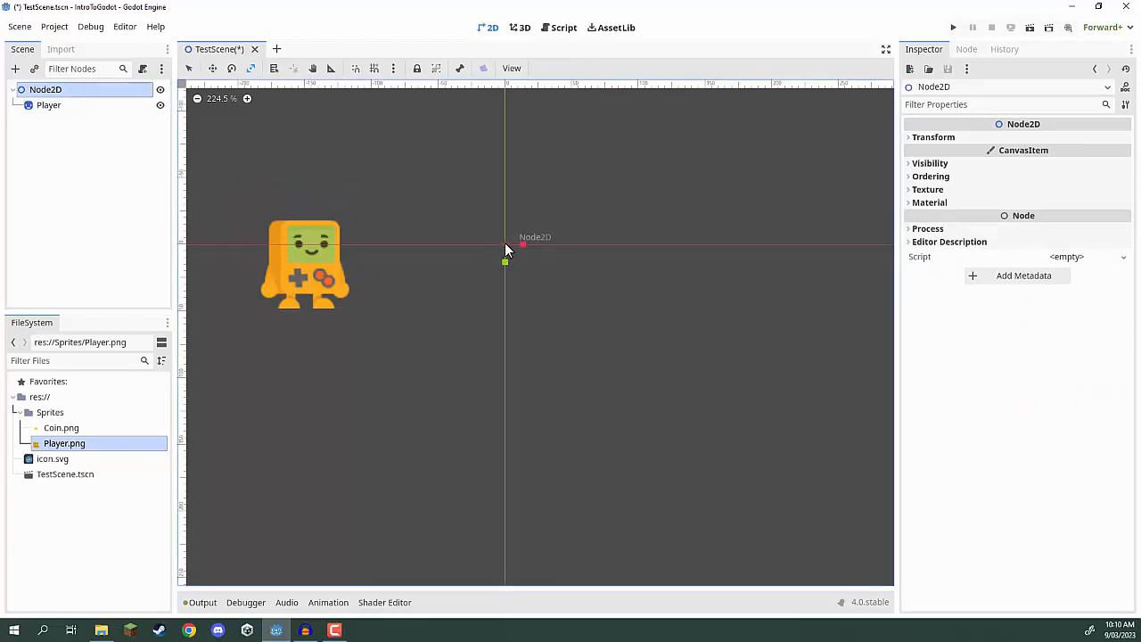
click(86, 107)
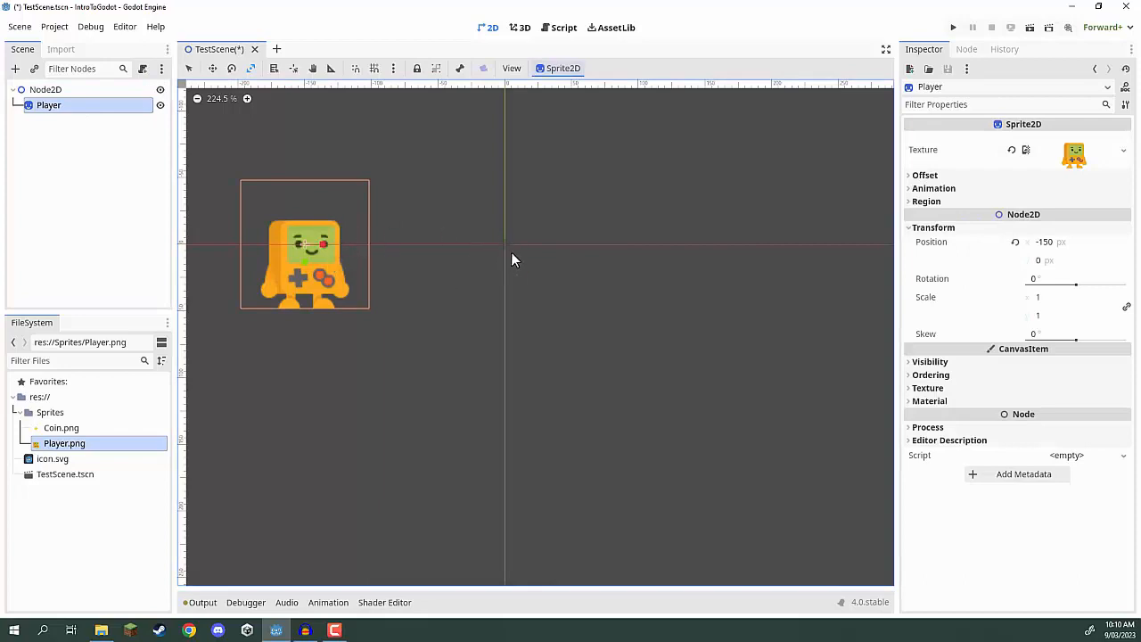
click(1065, 259)
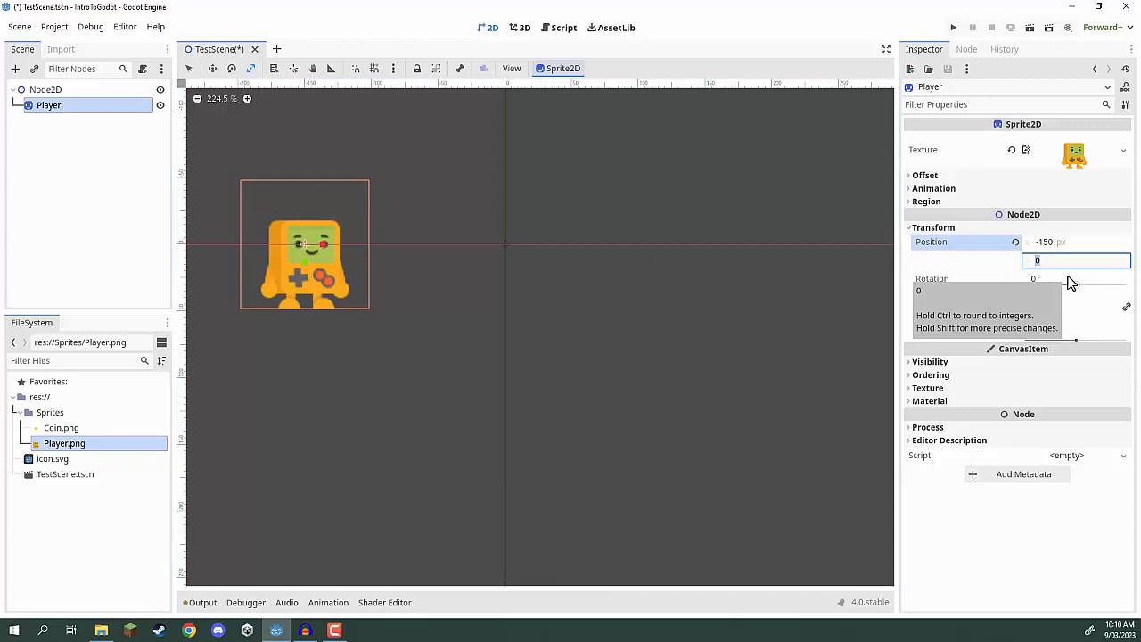
text(50)
text(70)
key(Return)
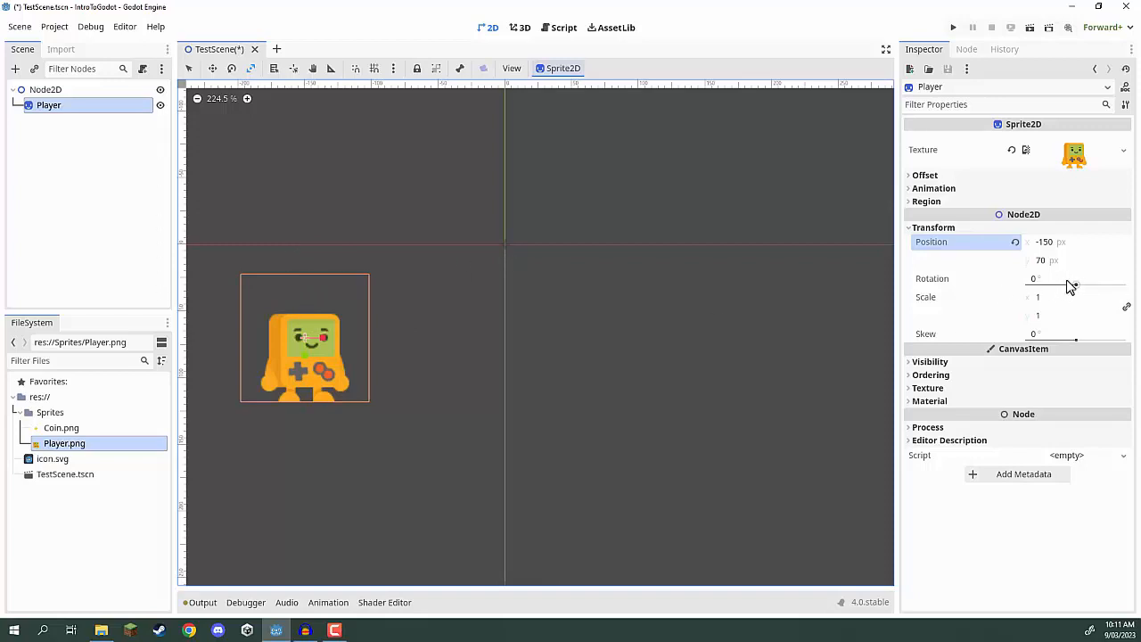
Try out the Player's rotation and a scale of 2, and return the scale to 1
mouse_move(1075, 285)
mouse_down()
mouse_move(1029, 288)
mouse_move(1123, 291)
mouse_move(1044, 285)
mouse_move(1072, 285)
mouse_up()
click(1031, 300)
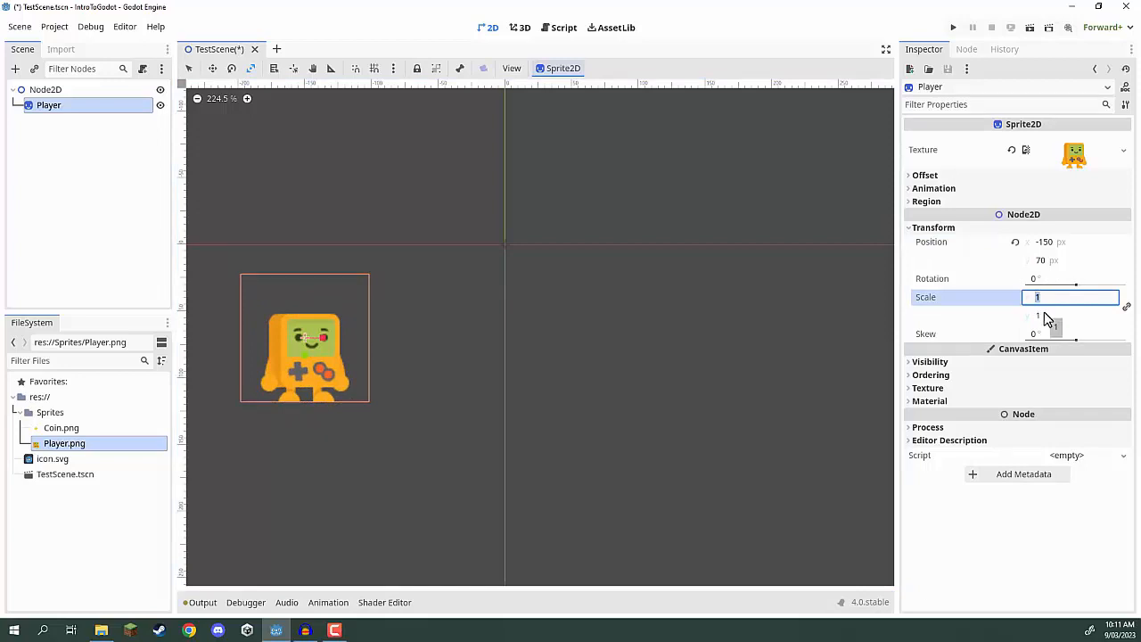
key(Return)
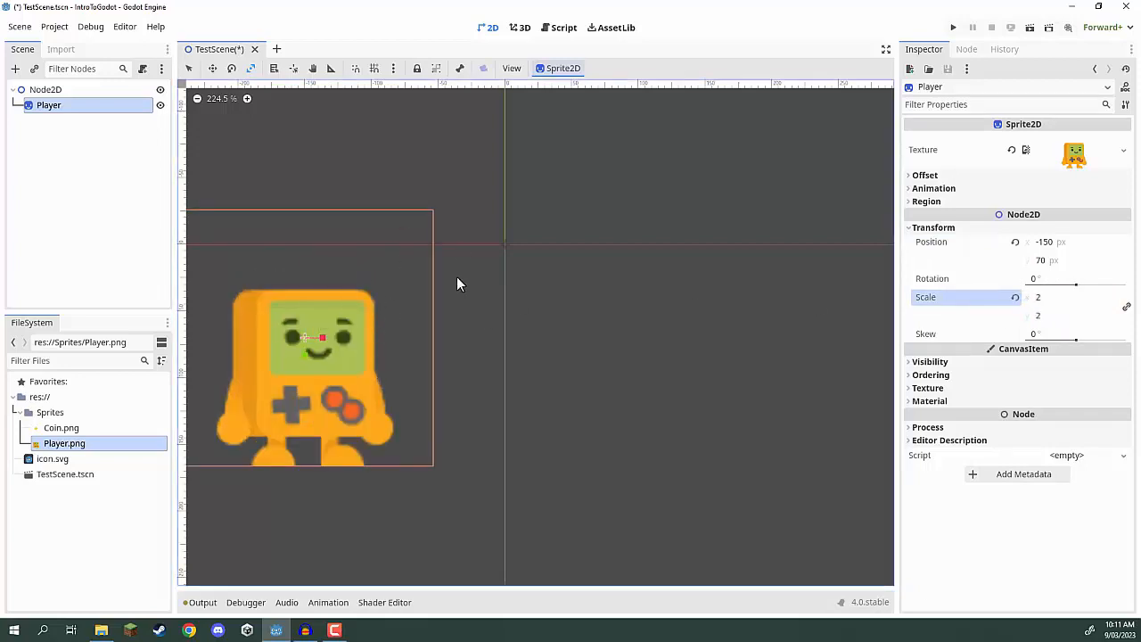
click(1057, 303)
text(1)
key(Return)
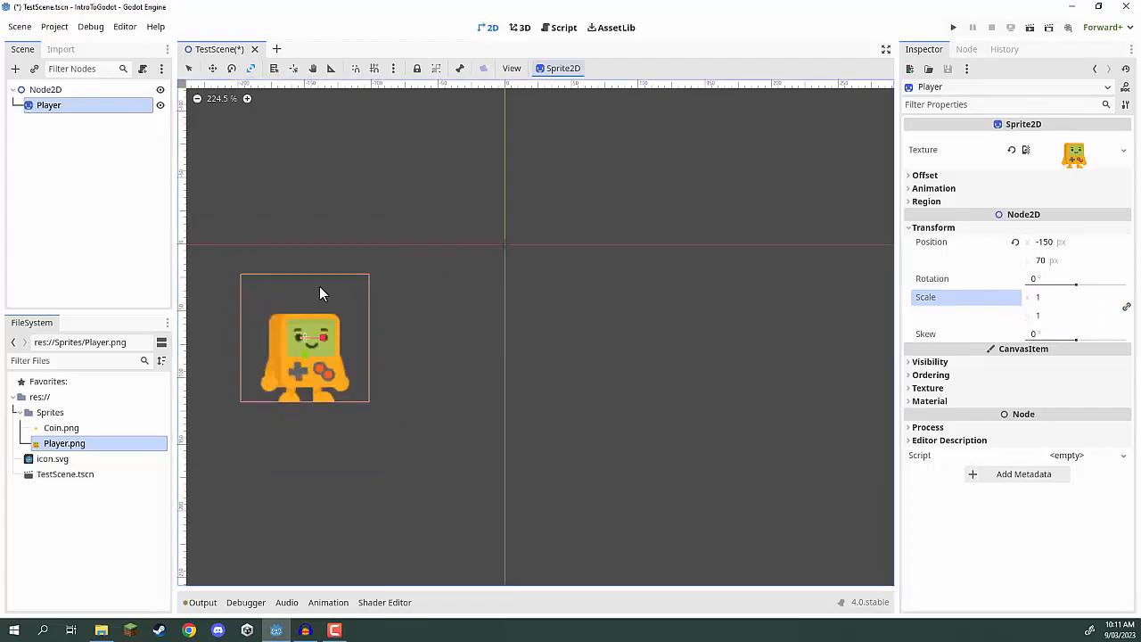
scroll(373, 281, down, 2)
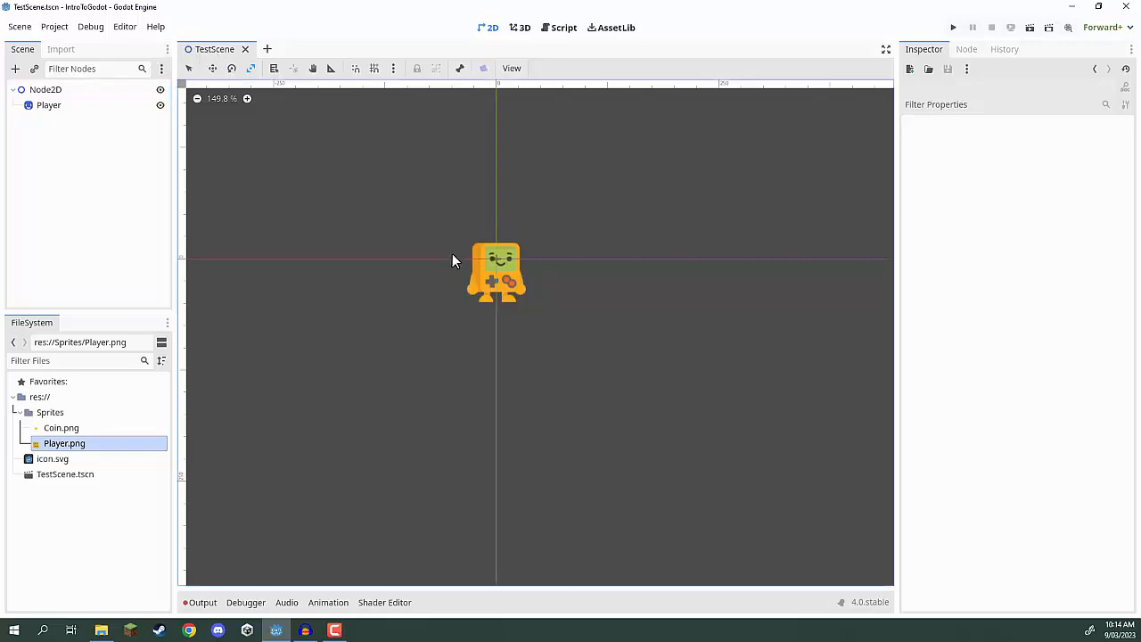
Duplicate the Player node under the Node2D root
click(49, 106)
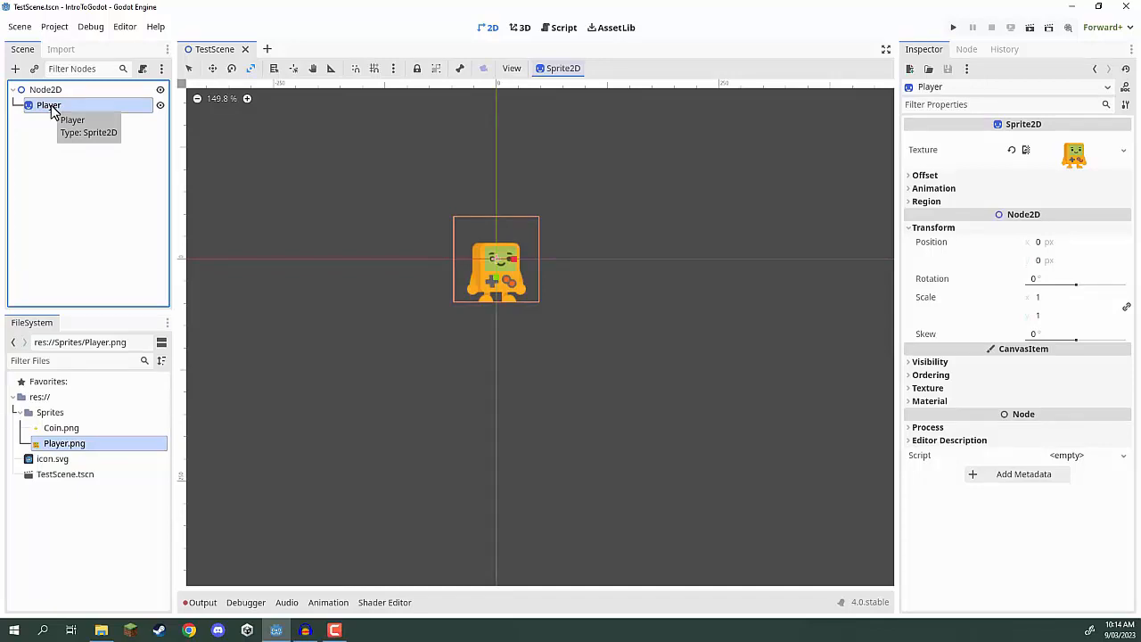
click(56, 149)
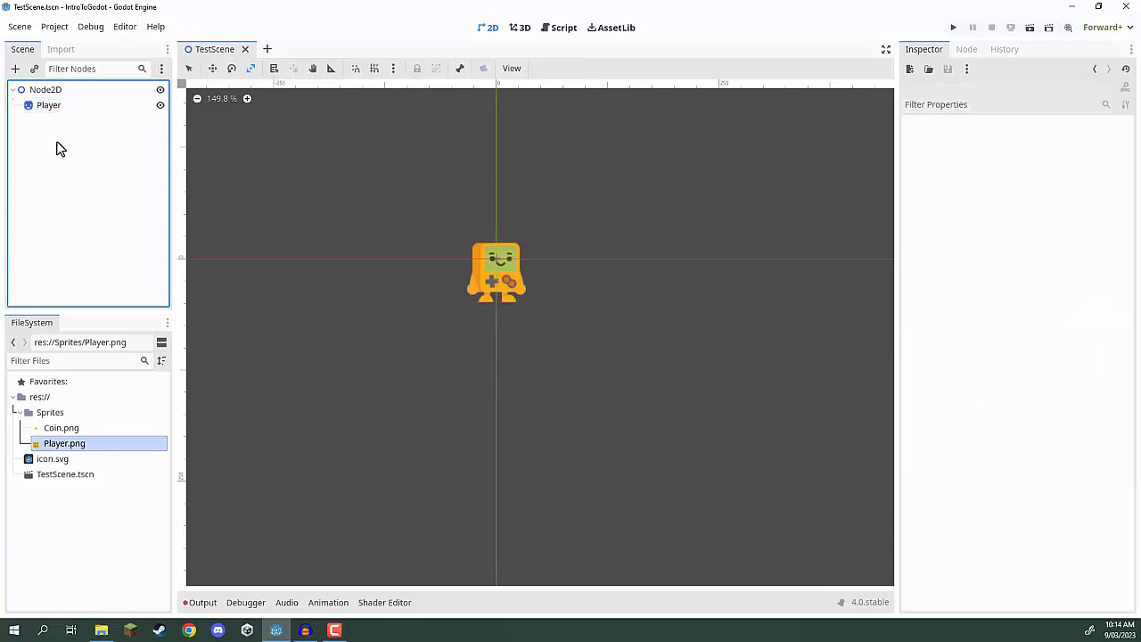
click(49, 108)
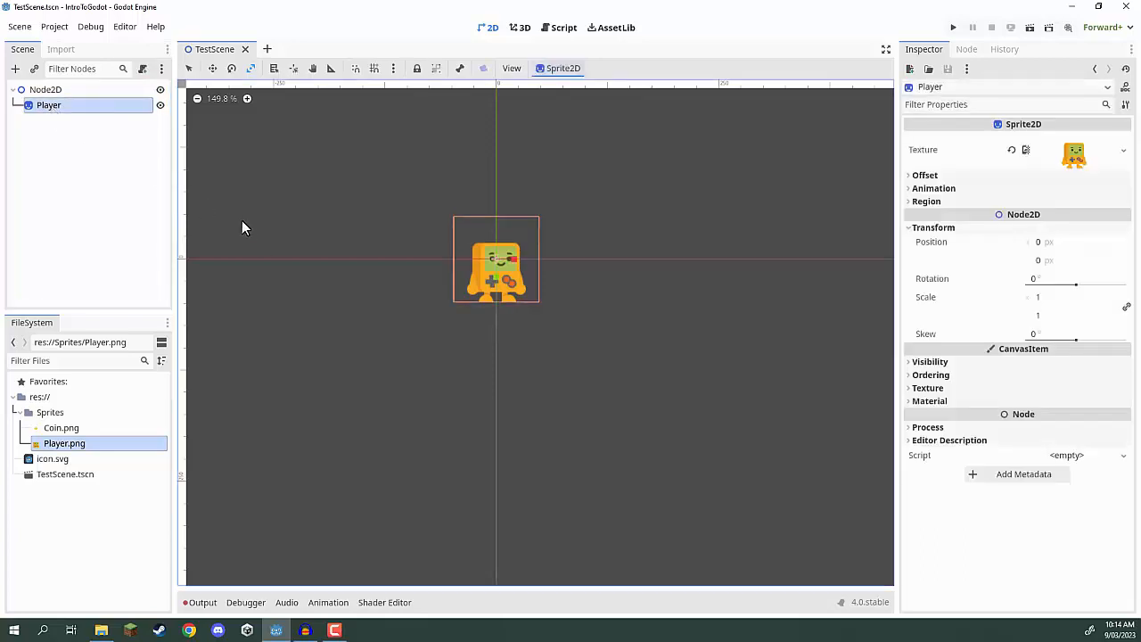
key(ctrl+d)
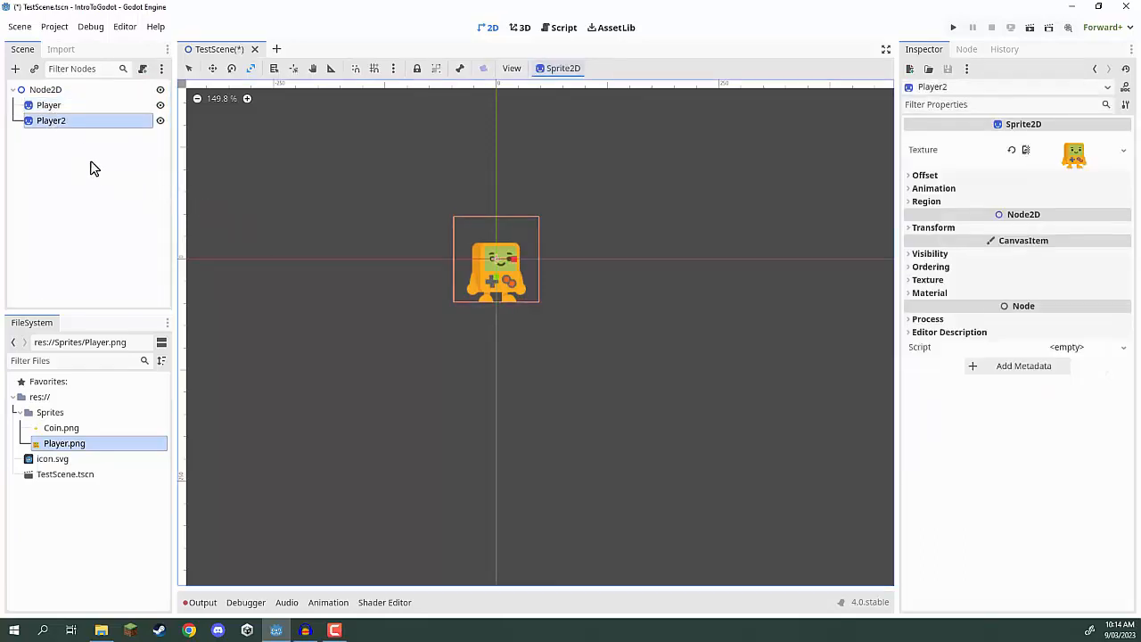
Offset the duplicated player from the original, trying an X position of -50 px and settling on -100 px
click(927, 228)
click(1050, 242)
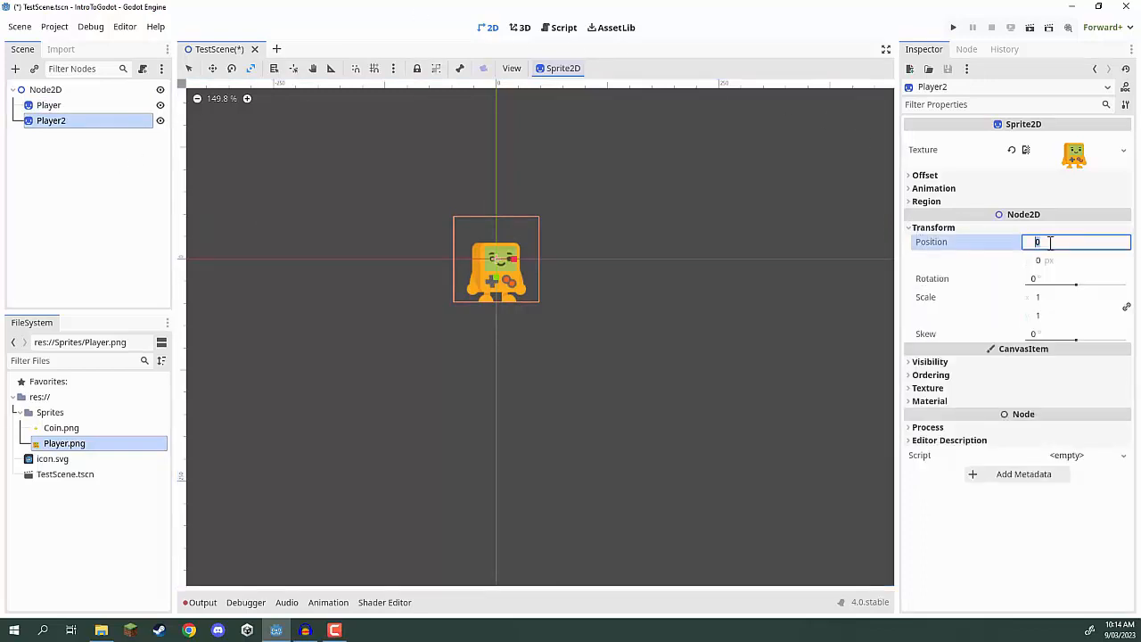
text(-50)
key(Return)
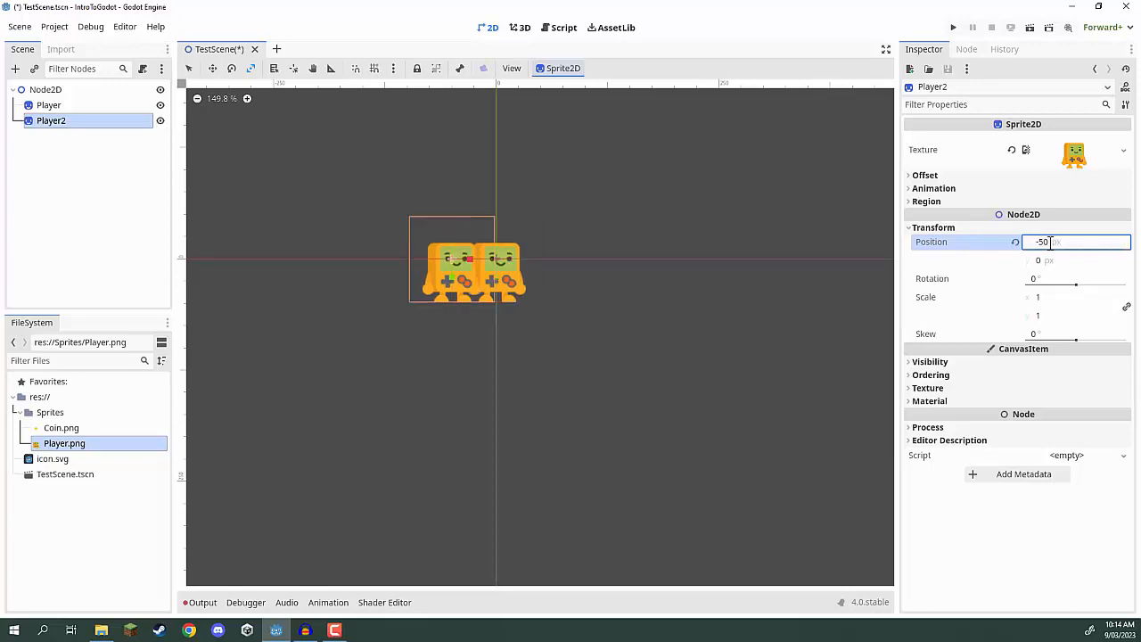
click(1051, 242)
text(-100)
key(Return)
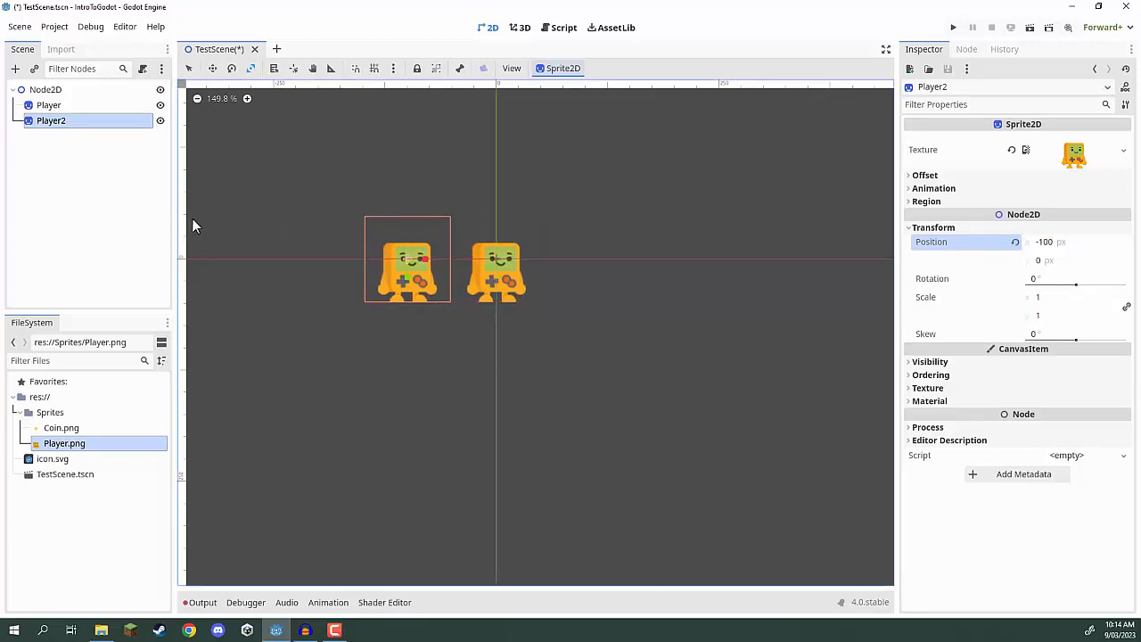
Duplicate the Player2 node and set the copy's Y position to 100 px
click(110, 196)
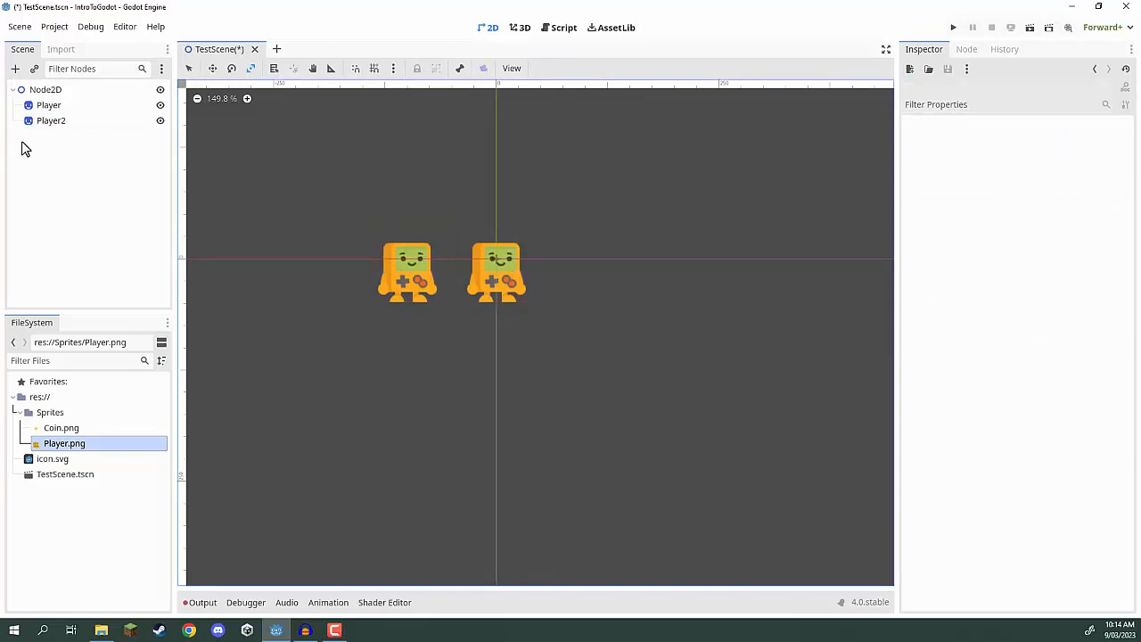
click(54, 121)
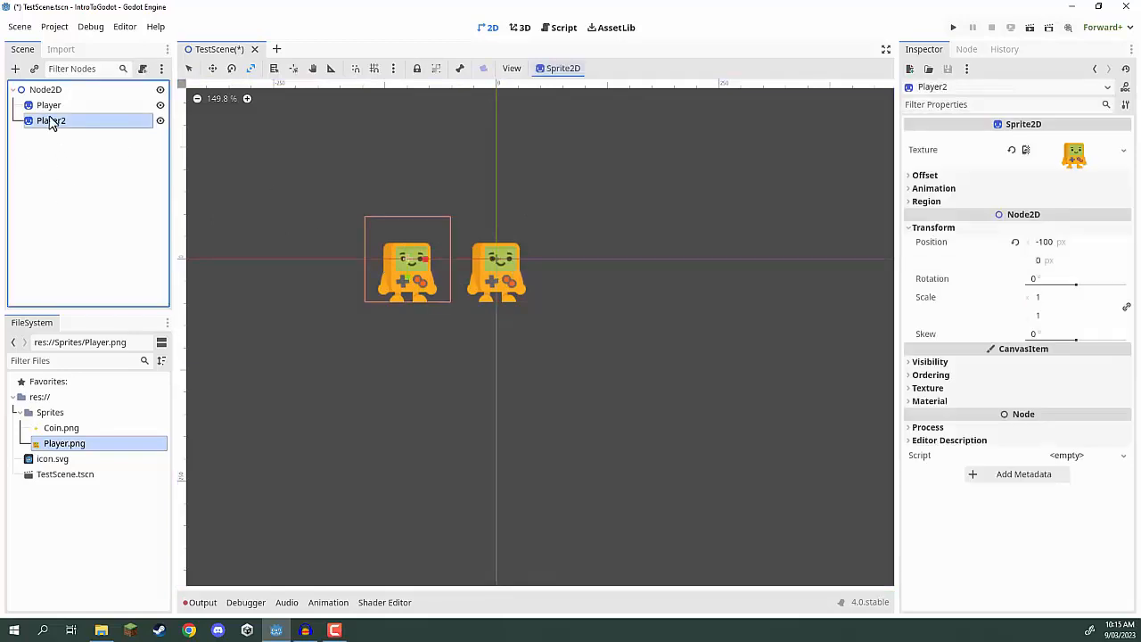
right_click(49, 126)
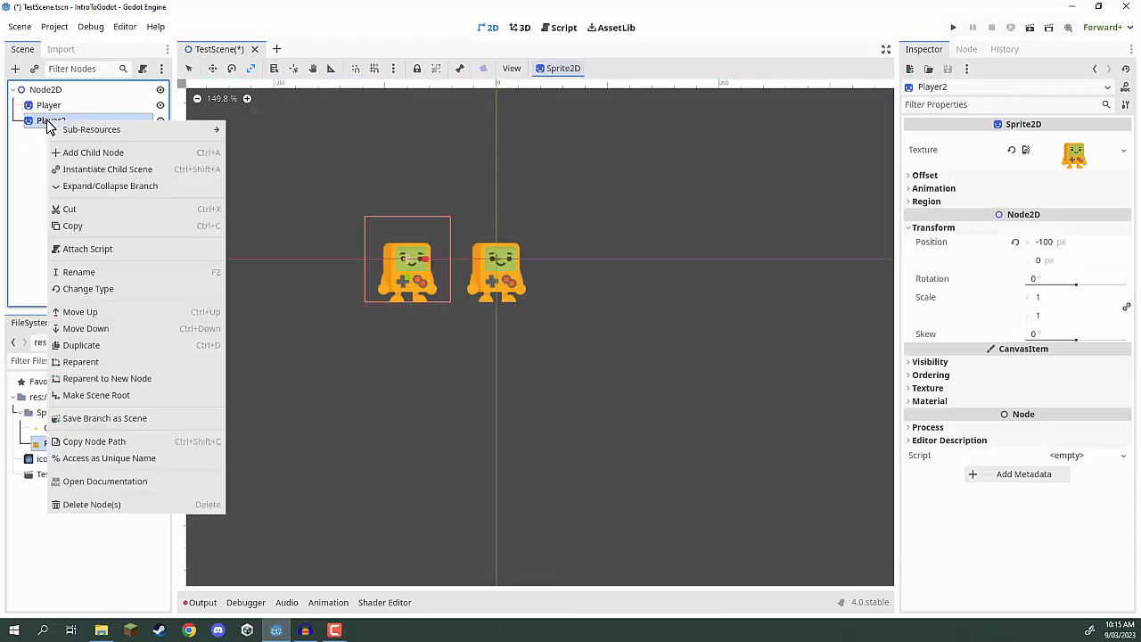
click(125, 345)
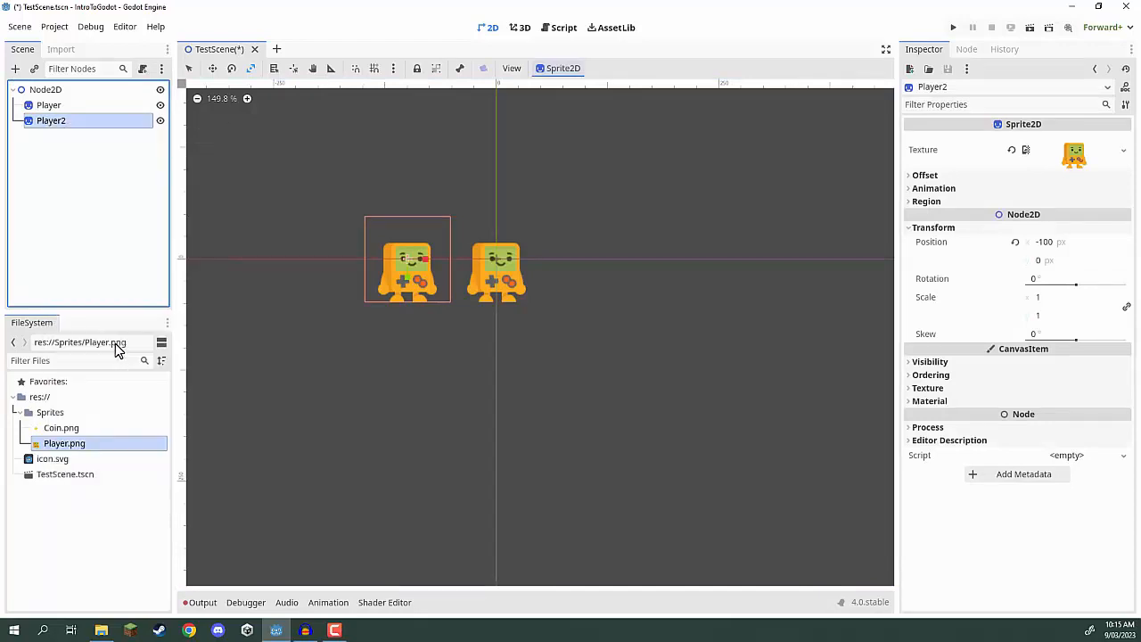
click(934, 229)
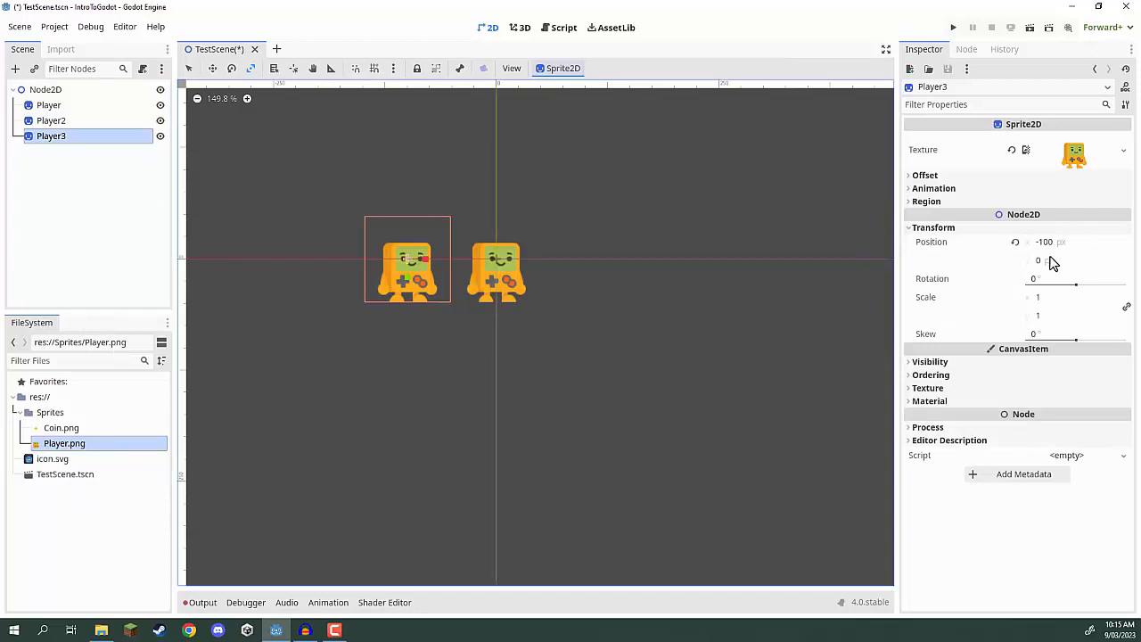
click(1050, 260)
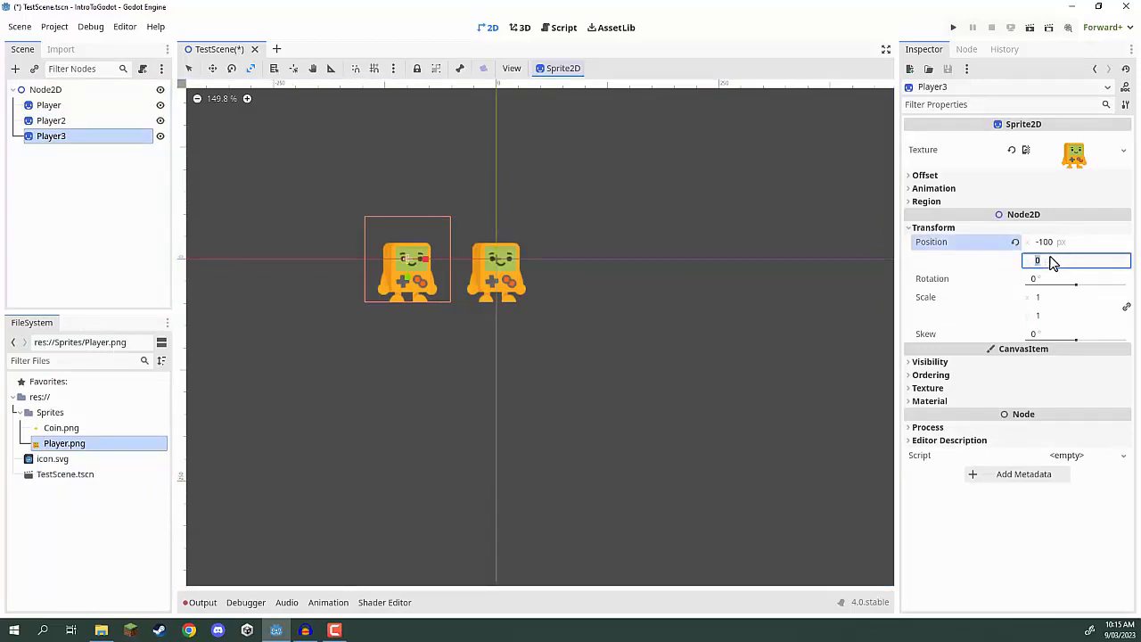
text(100)
key(Return)
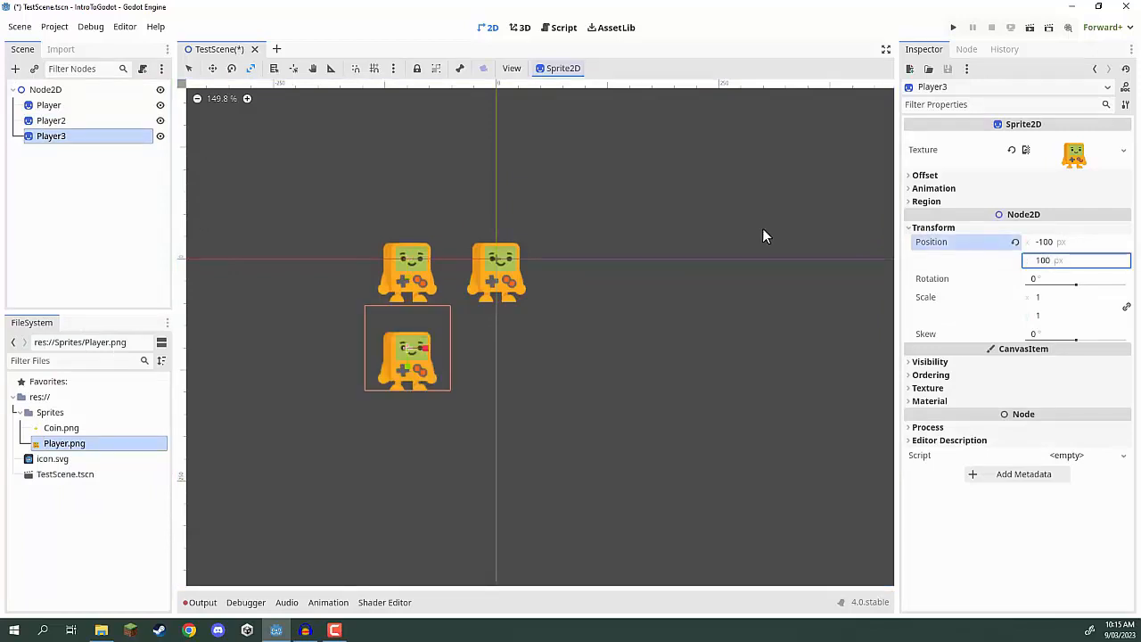
Deselect the nodes and save TestScene with its three player sprites
click(115, 196)
middle_drag(441, 253, 568, 257)
scroll(569, 258, up, 1)
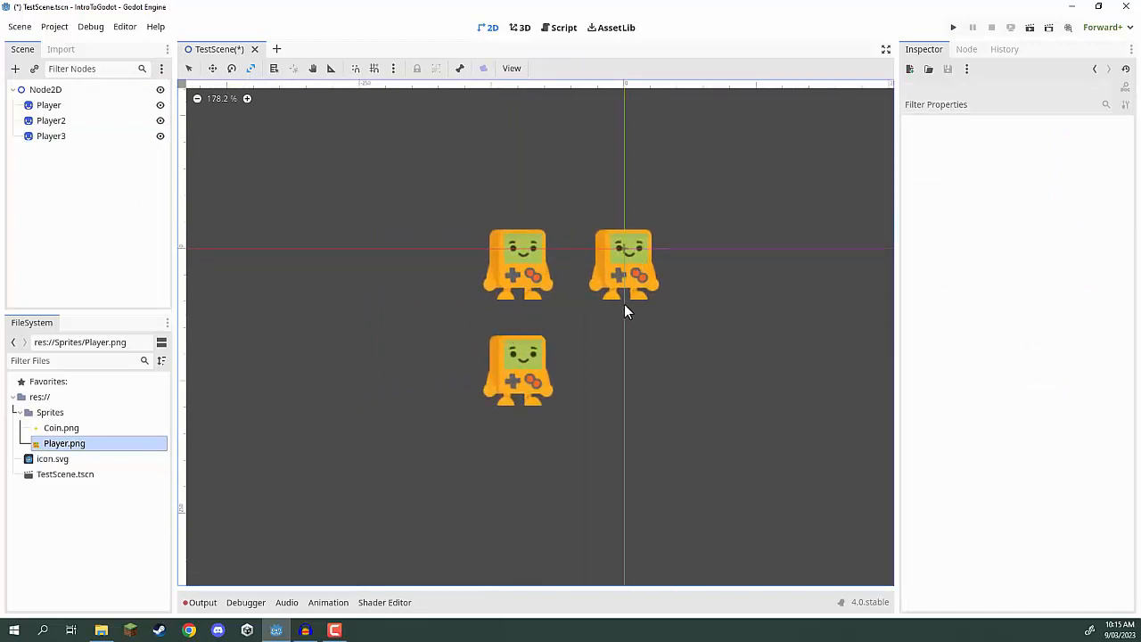
key(ctrl+s)
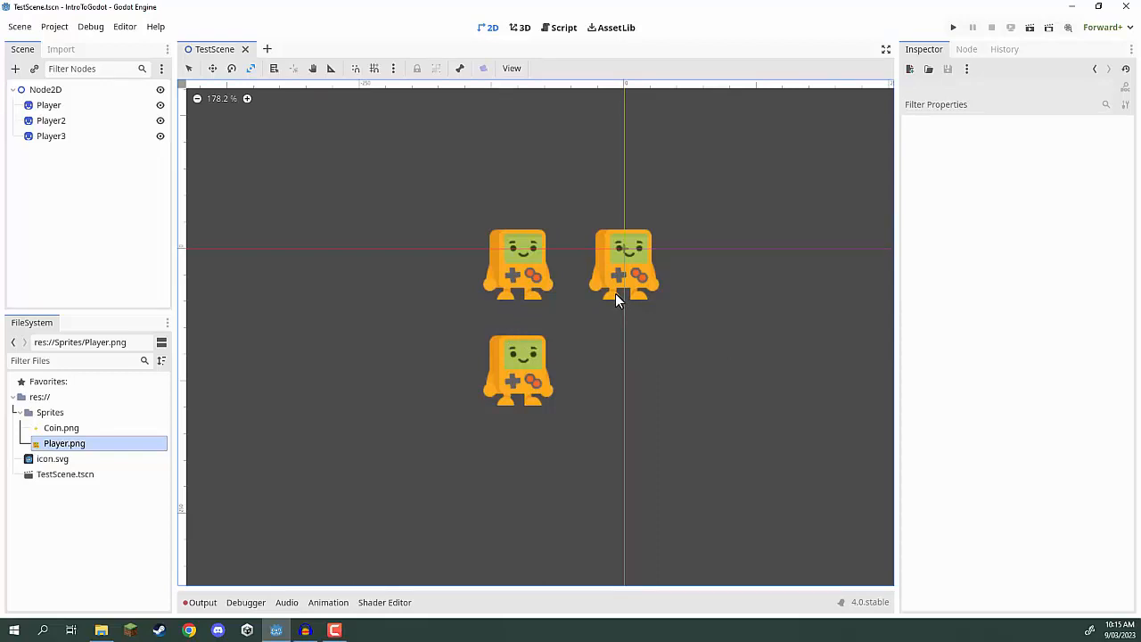
Tint the original Player bright green by setting its Modulate colour to 00f2a2
click(59, 106)
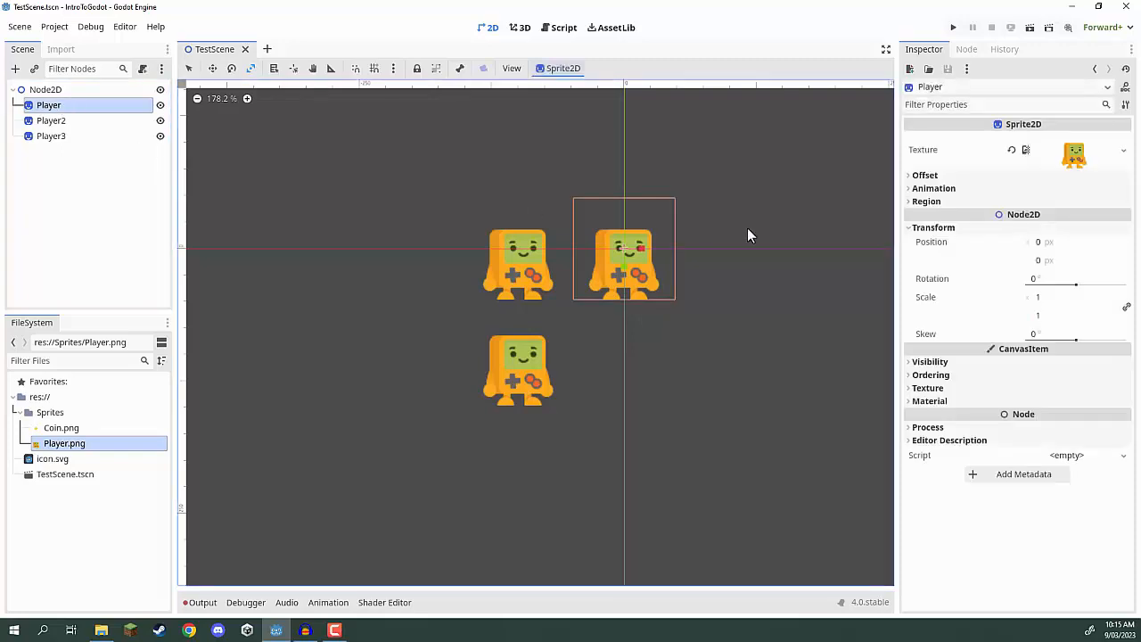
click(927, 362)
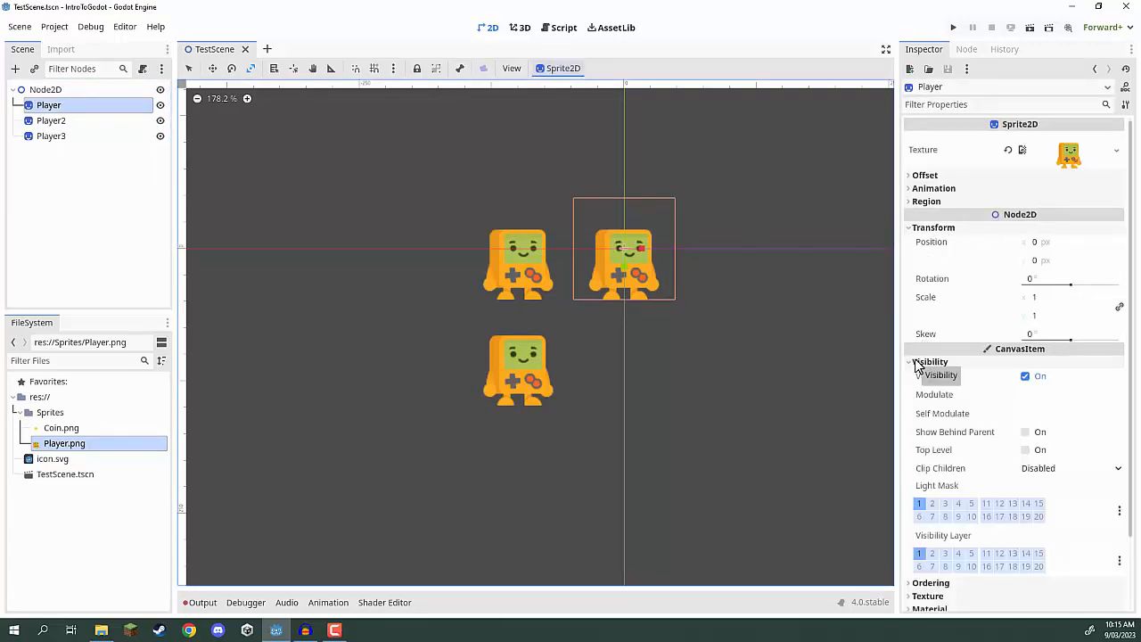
click(1030, 398)
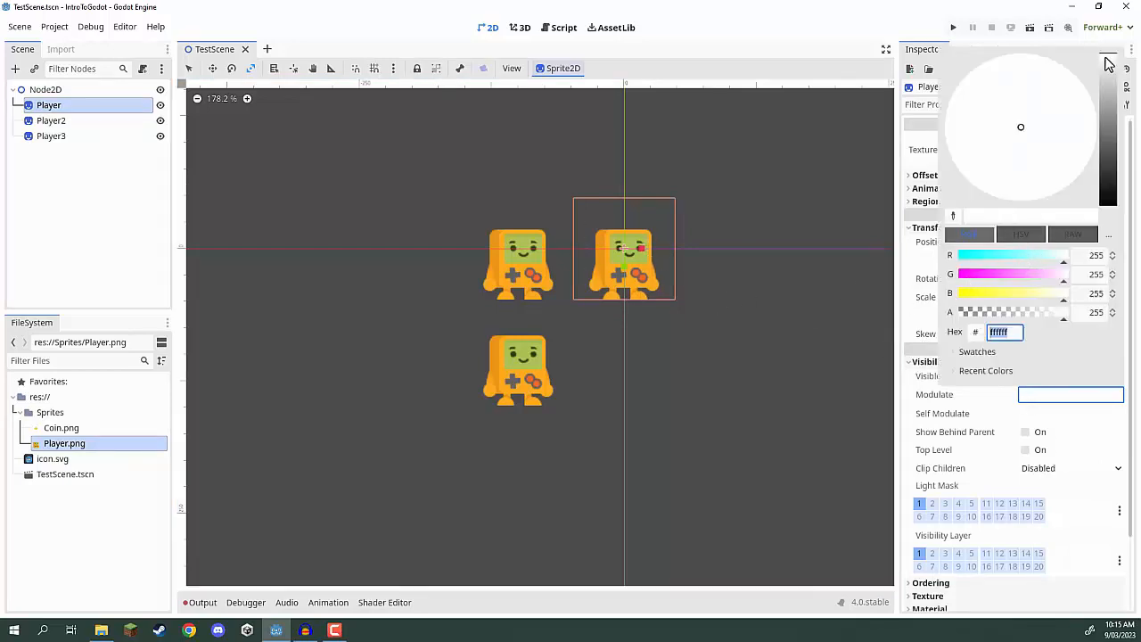
drag(1112, 96, 1108, 133)
drag(1011, 128, 928, 158)
drag(1112, 116, 1107, 93)
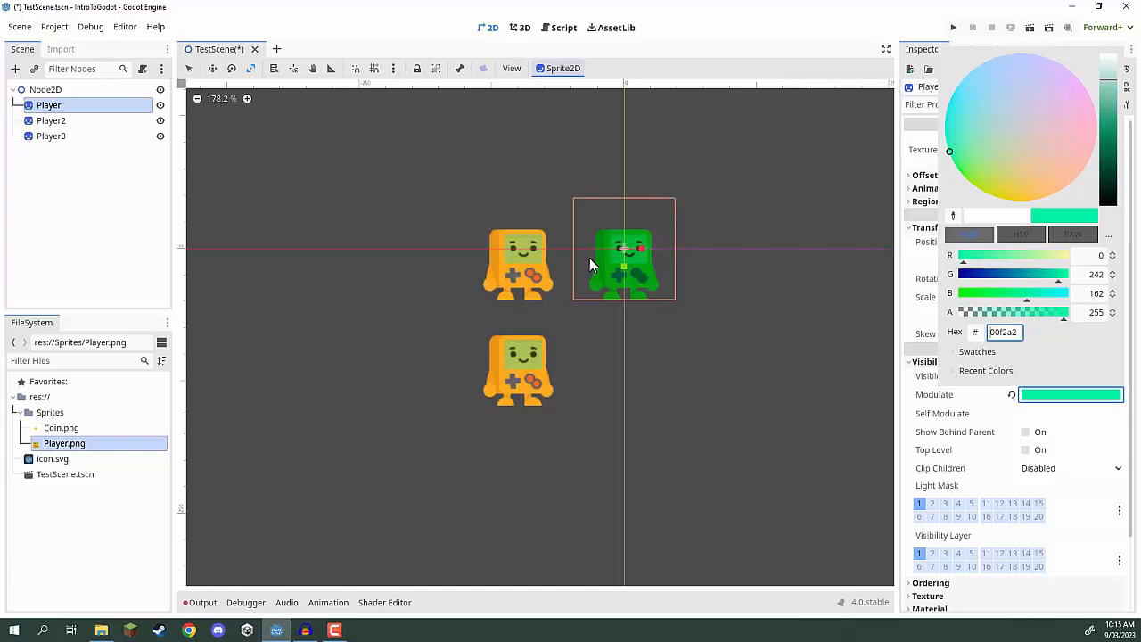
Tint Player2 a teal green through its own Modulate colour, brightening it and shifting the hue towards green
click(49, 120)
click(49, 121)
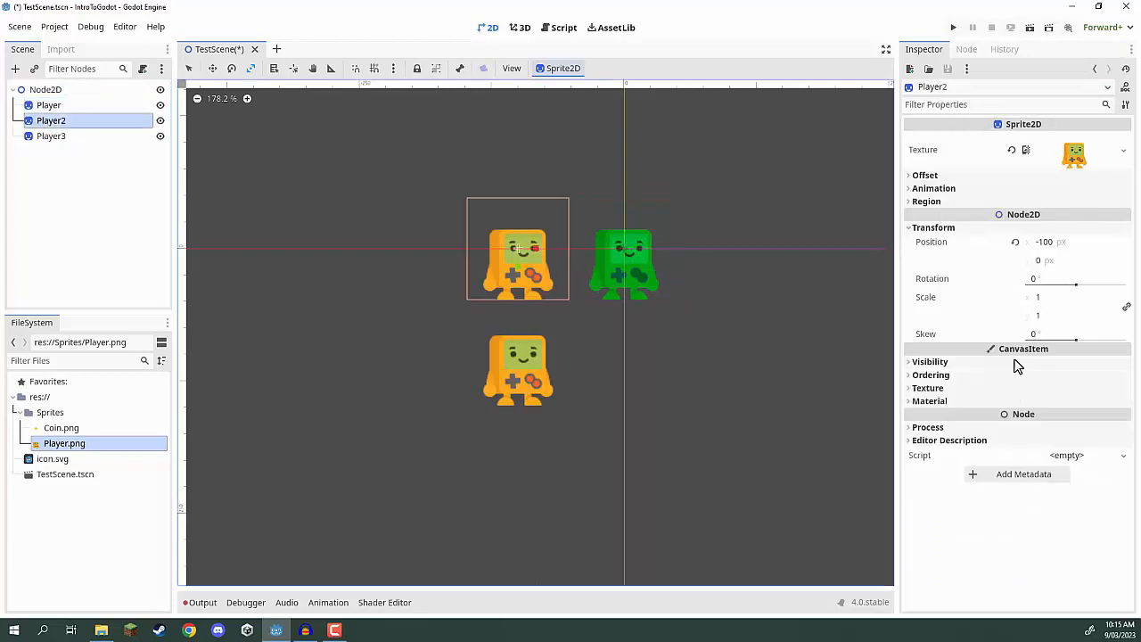
click(928, 362)
click(1073, 396)
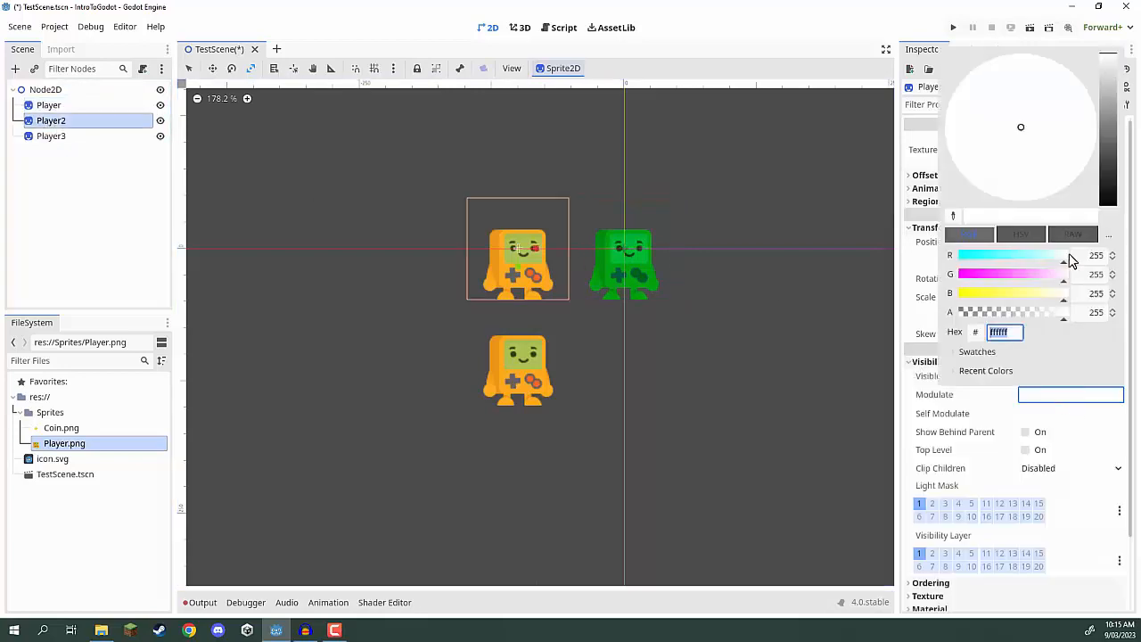
drag(1108, 100, 1110, 131)
drag(1019, 131, 924, 106)
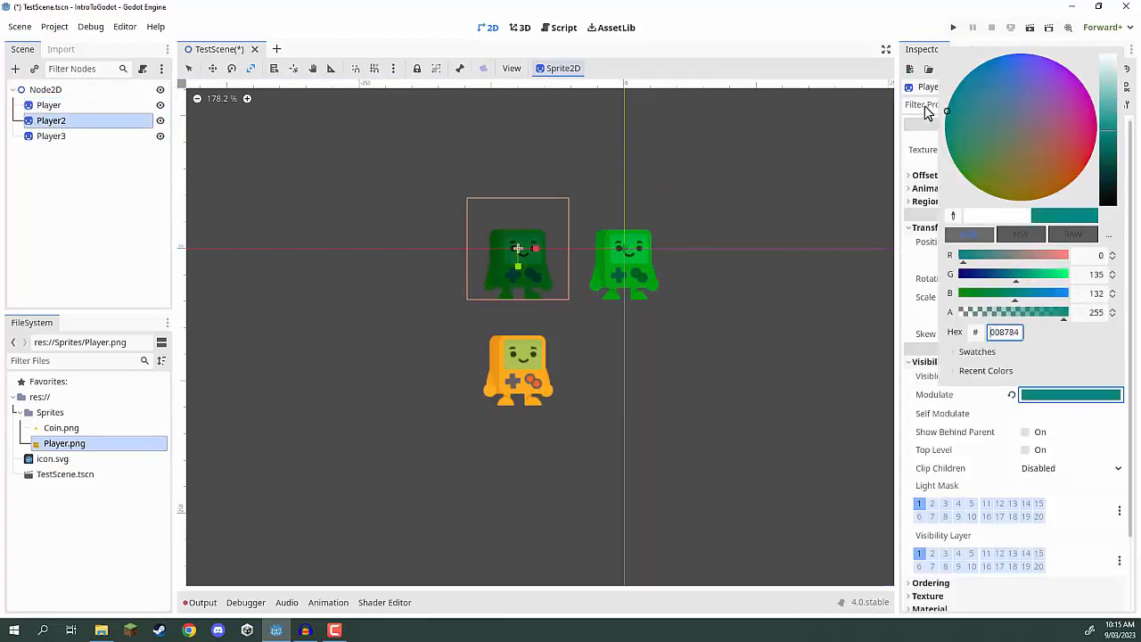
drag(1109, 129, 1110, 89)
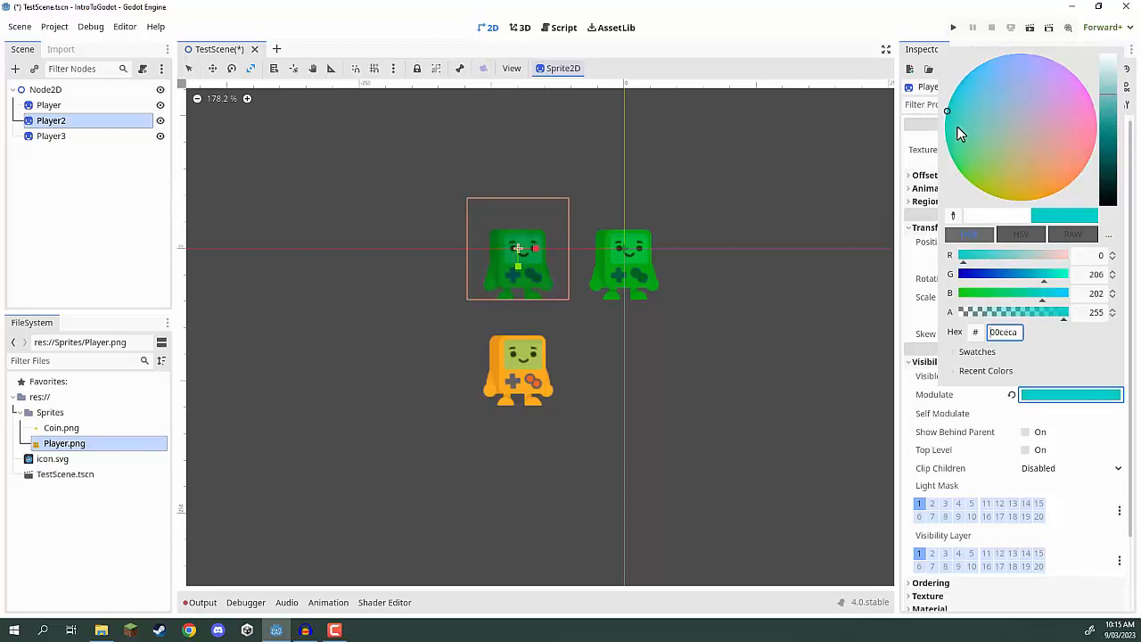
drag(957, 126, 927, 143)
click(586, 180)
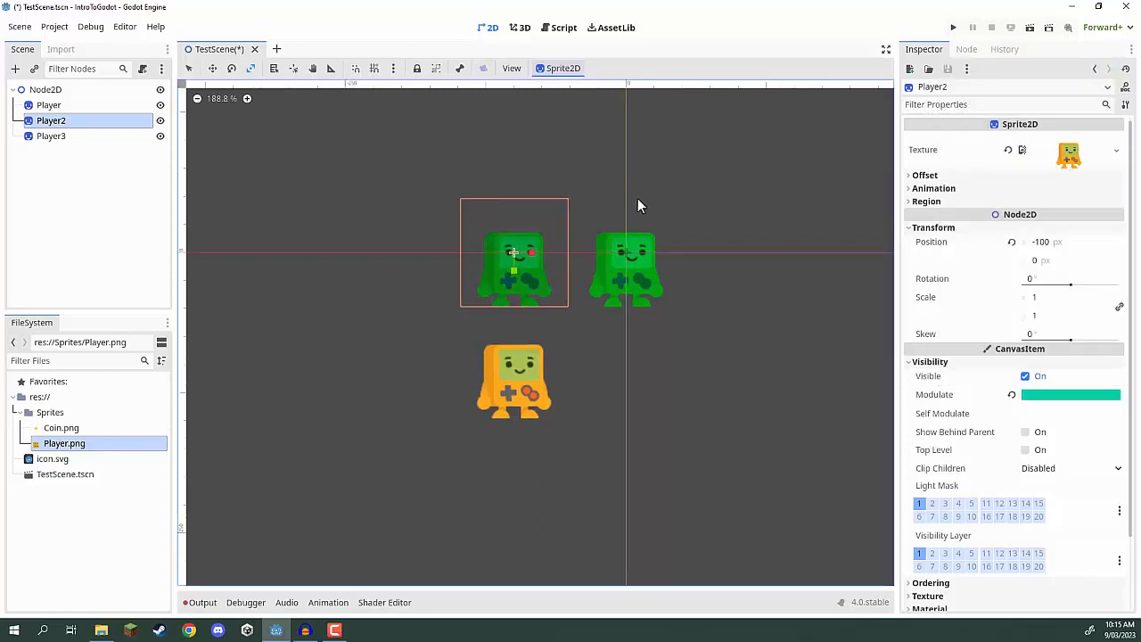
Delete the Player3 and Player2 nodes from the scene, leaving only the original Player under Node2D
scroll(638, 200, up, 1)
click(59, 138)
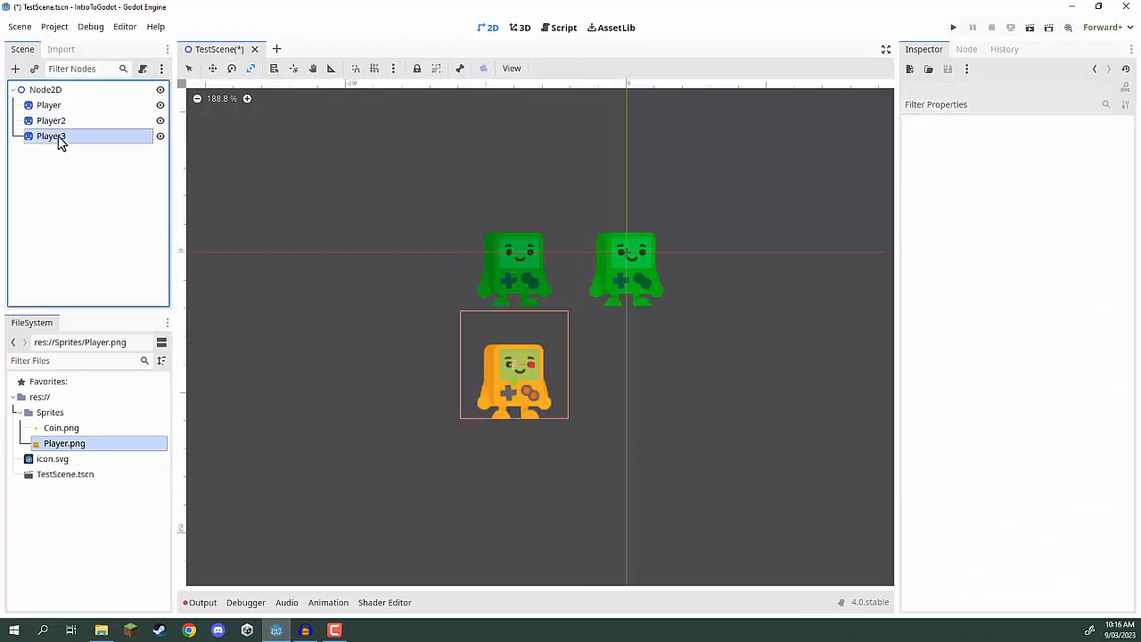
key(Delete)
key(Return)
click(41, 122)
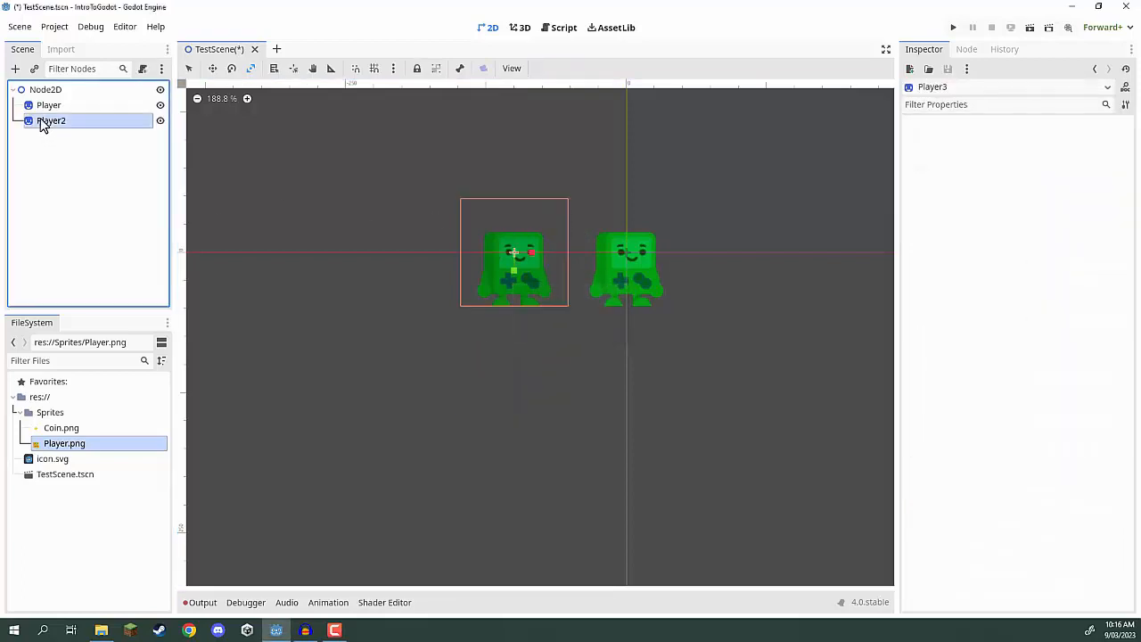
key(Delete)
key(Return)
Restore the Player's Modulate colour to white (ffffff) and deselect the node
click(52, 107)
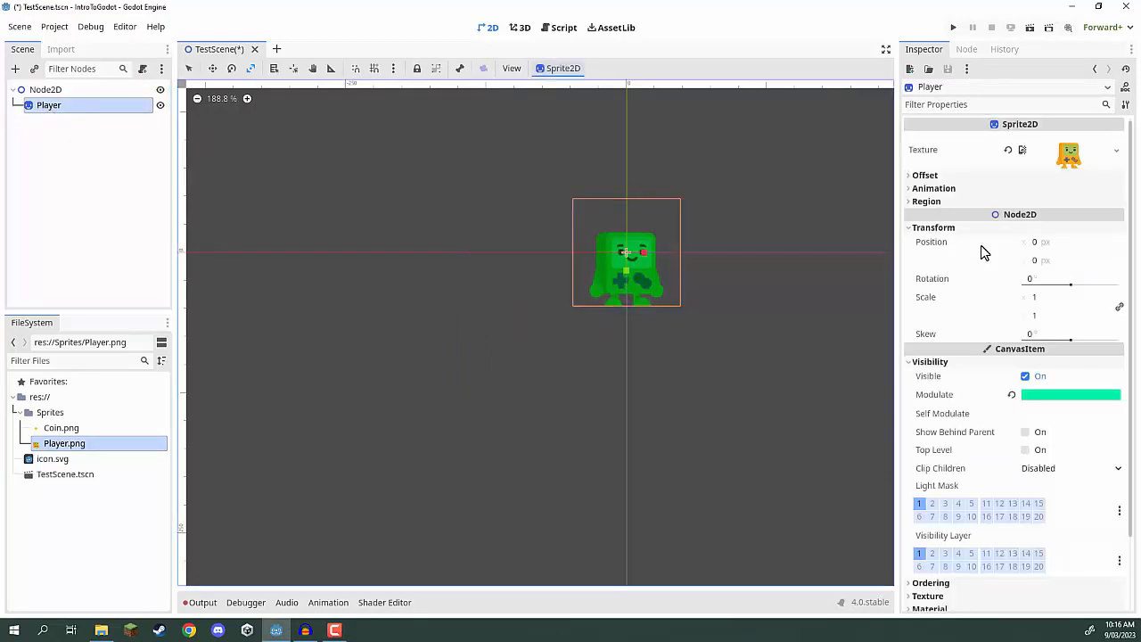
click(1055, 394)
drag(1103, 84, 1108, 43)
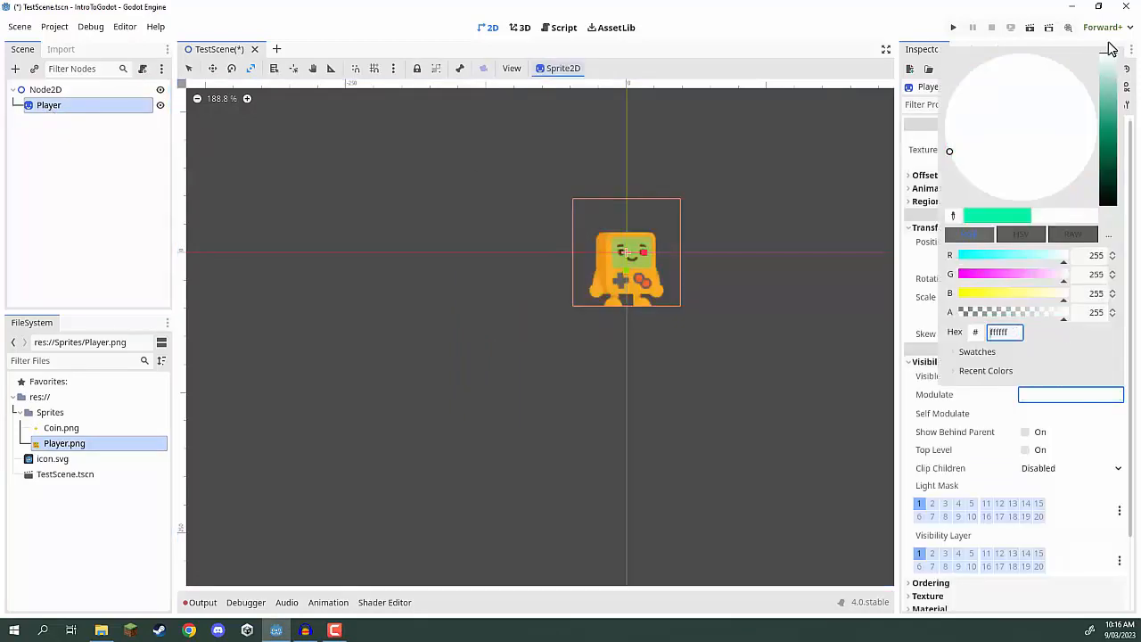
click(120, 217)
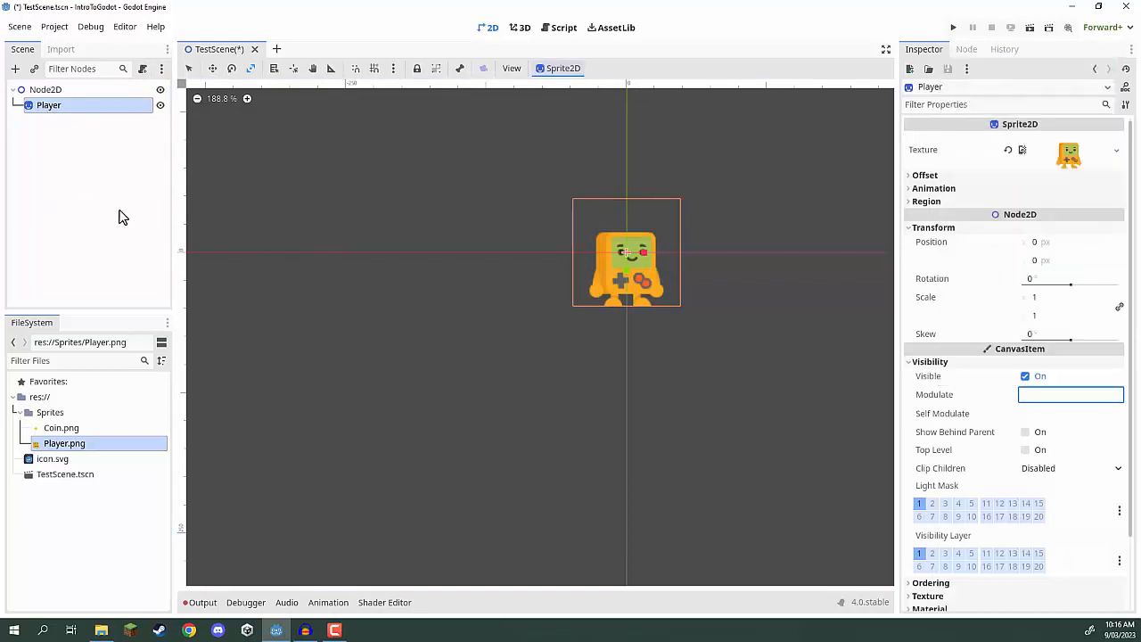
click(132, 204)
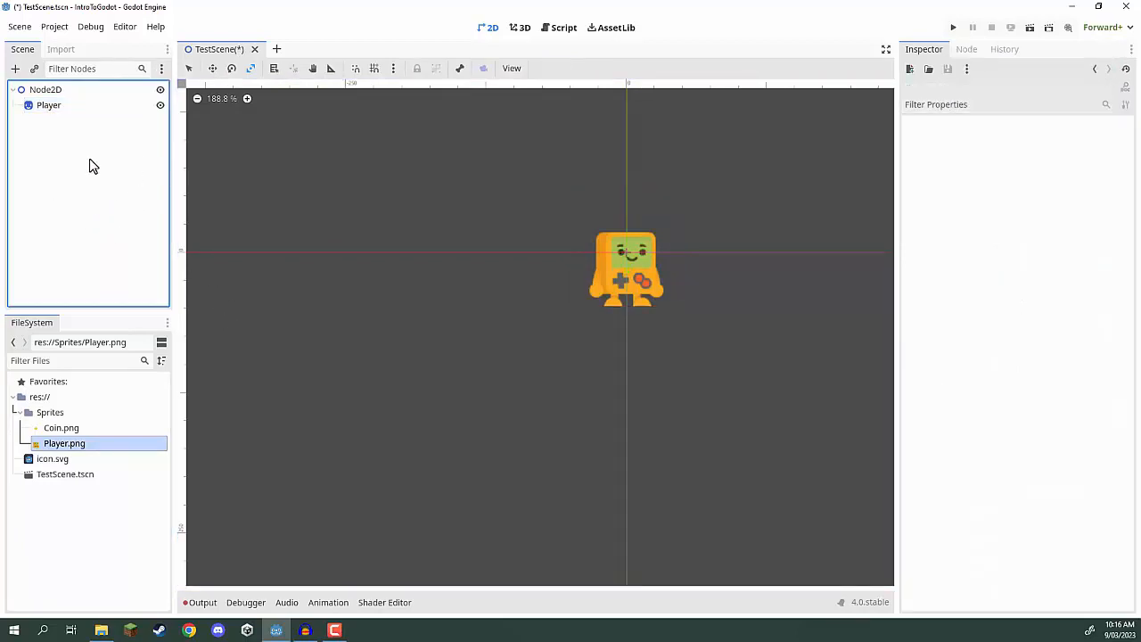
Save the Player branch as its own scene, Player.tscn, in the res:// folder
click(49, 107)
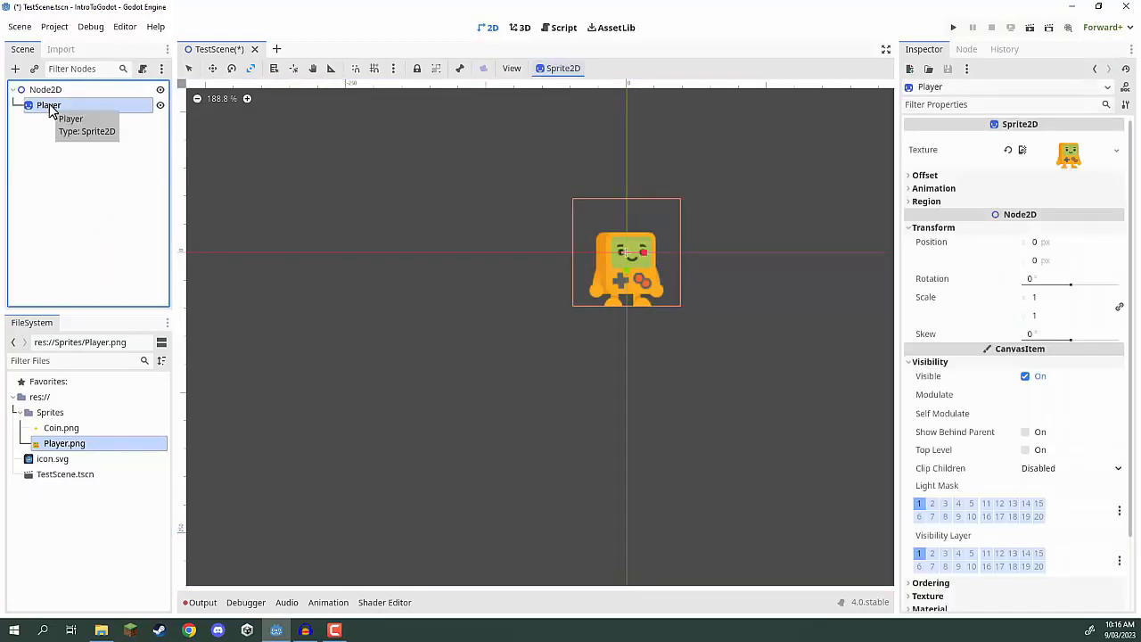
right_click(50, 108)
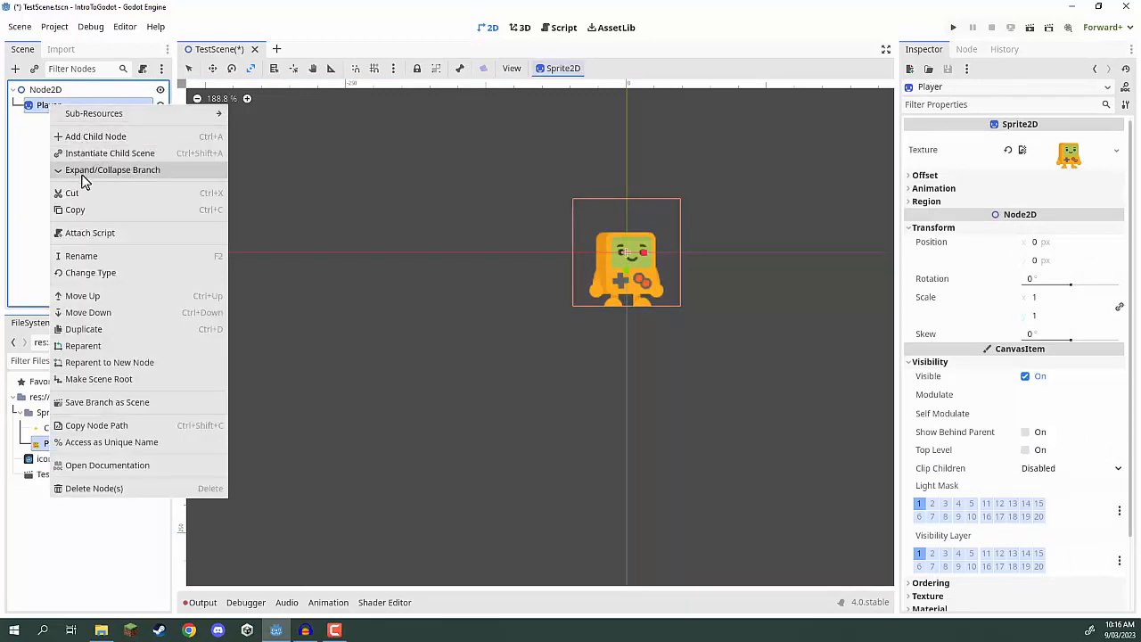
click(106, 402)
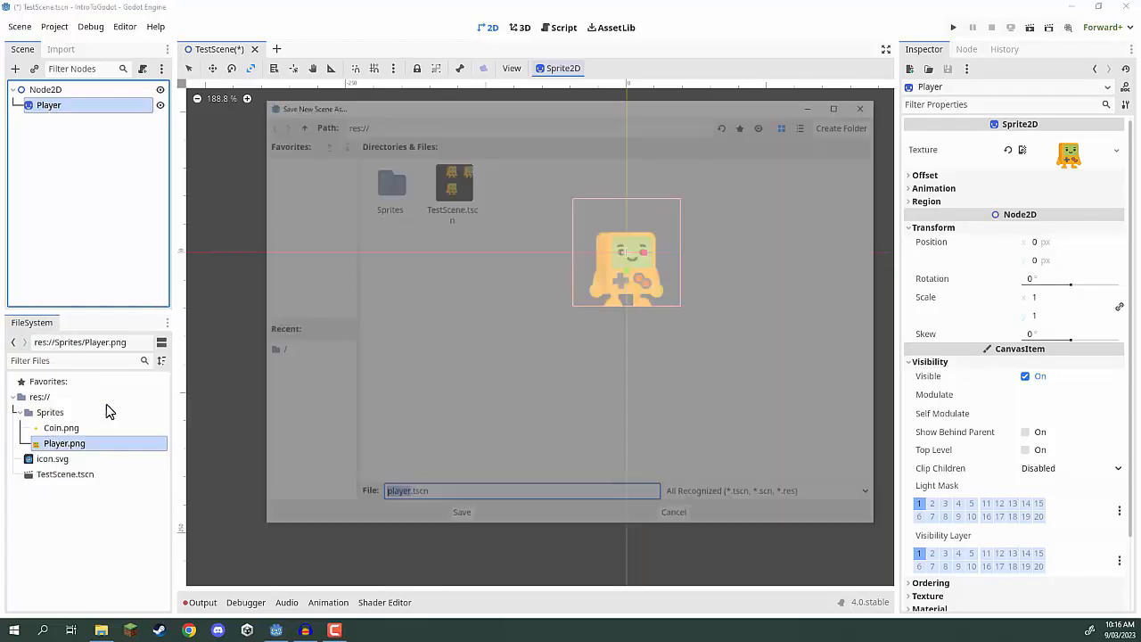
text(Player)
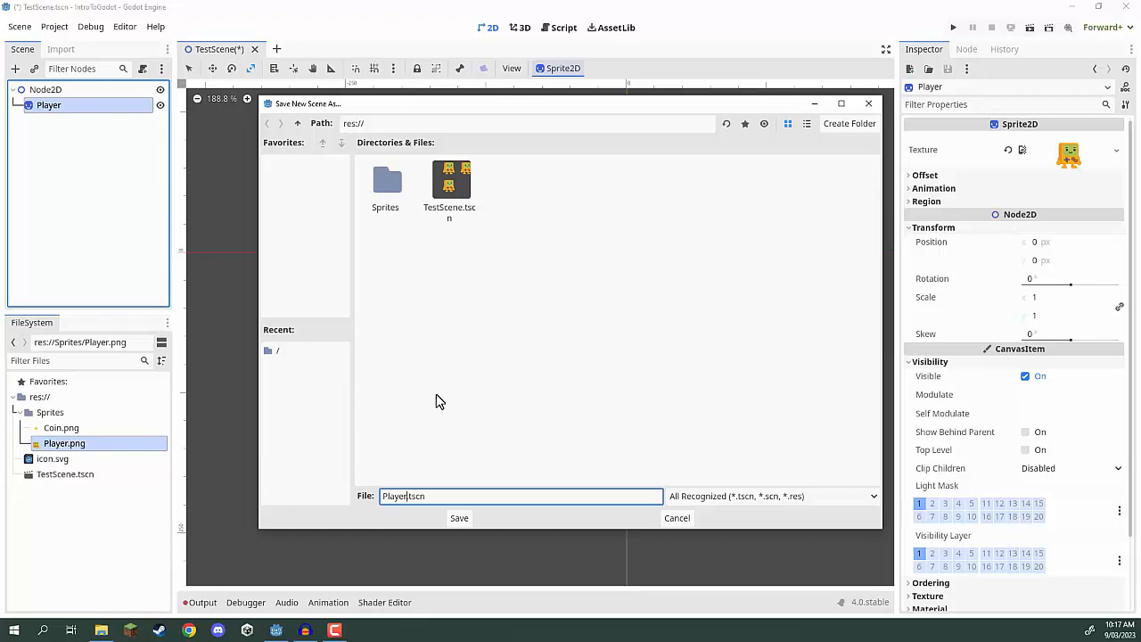
key(Return)
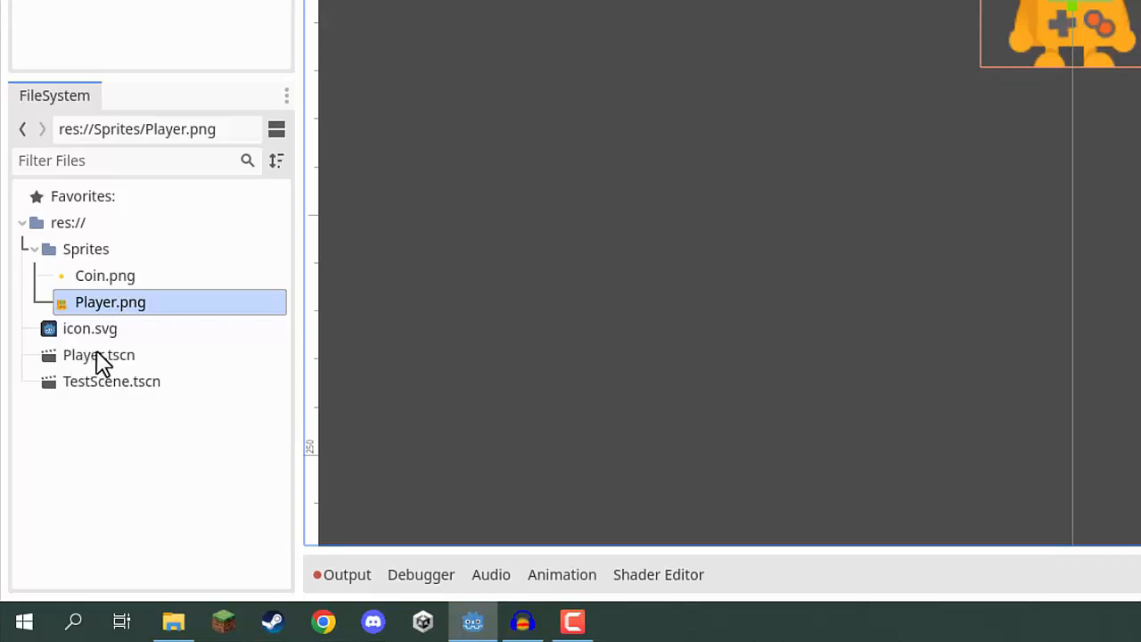
Open Player.tscn to view it alongside TestScene, and save TestScene
click(96, 353)
double_click(98, 354)
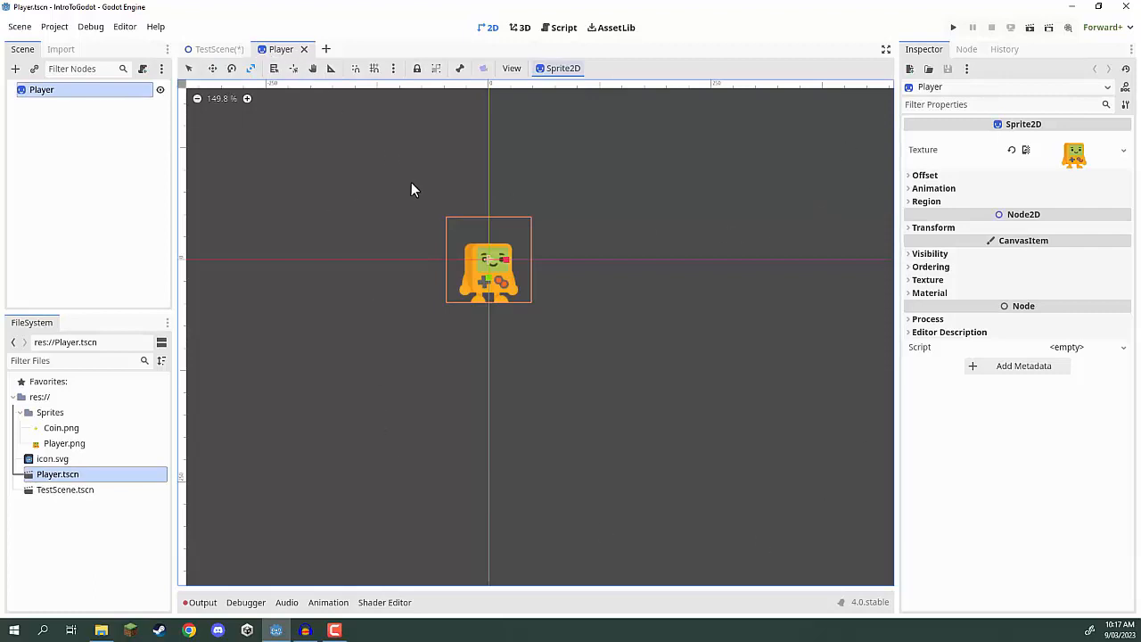
click(214, 51)
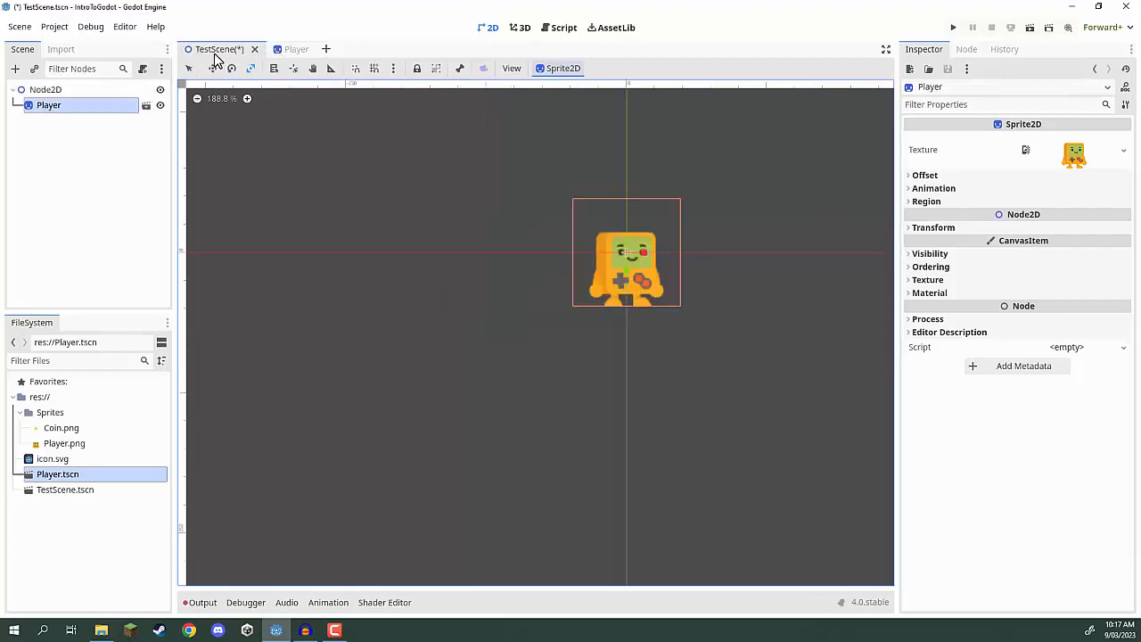
key(ctrl+s)
click(275, 48)
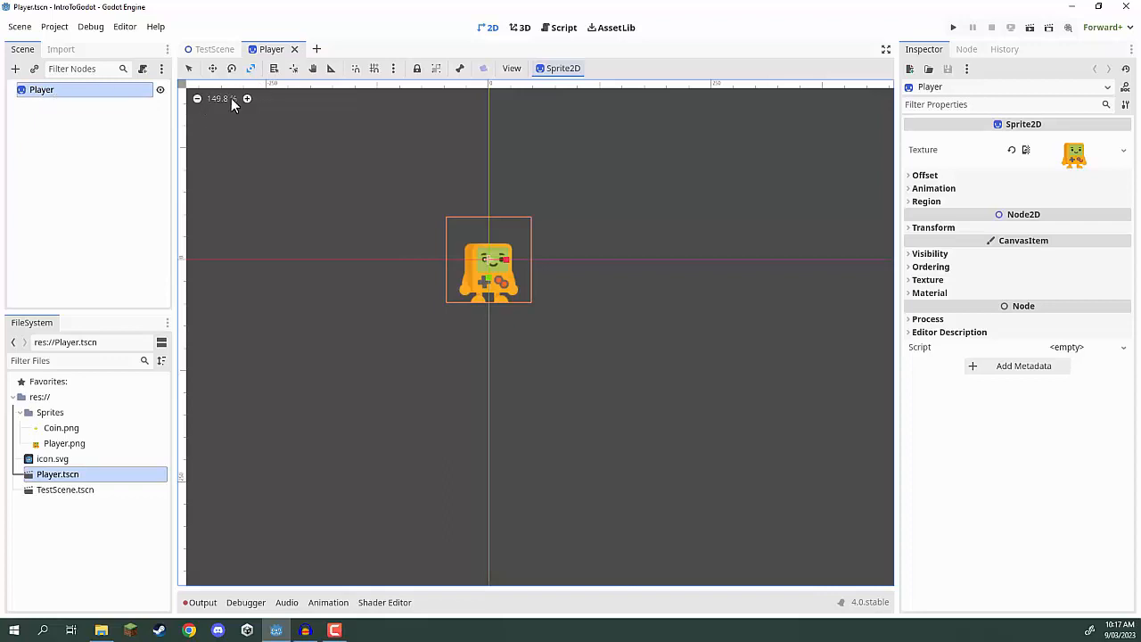
click(210, 49)
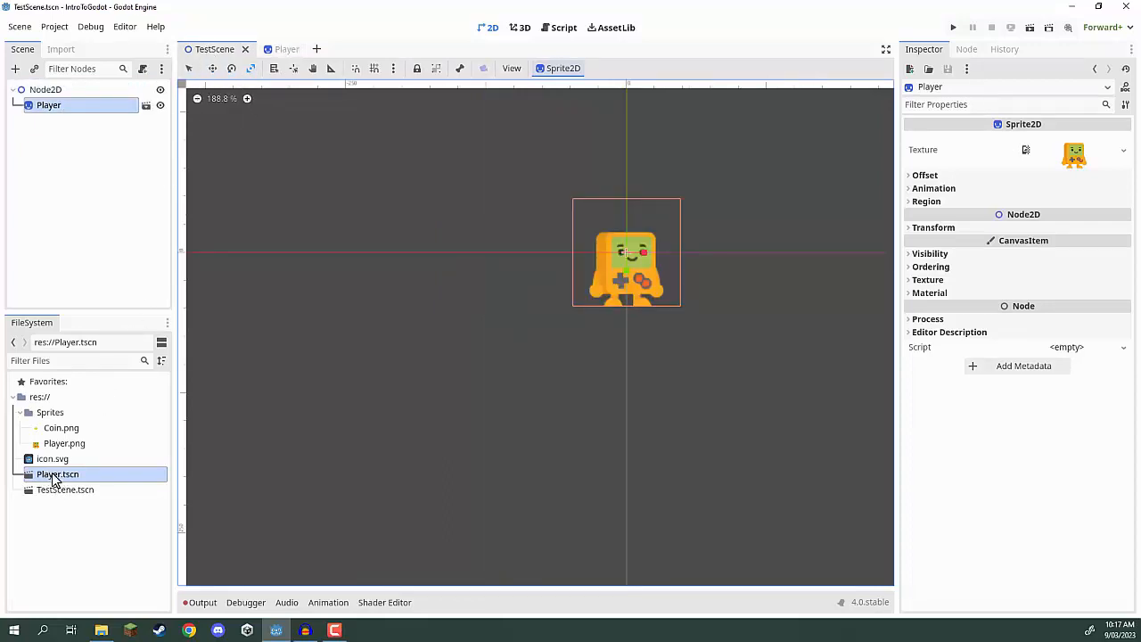
Place four instances of Player.tscn in TestScene, one beside the original Player and three spread out below
drag(45, 480, 439, 250)
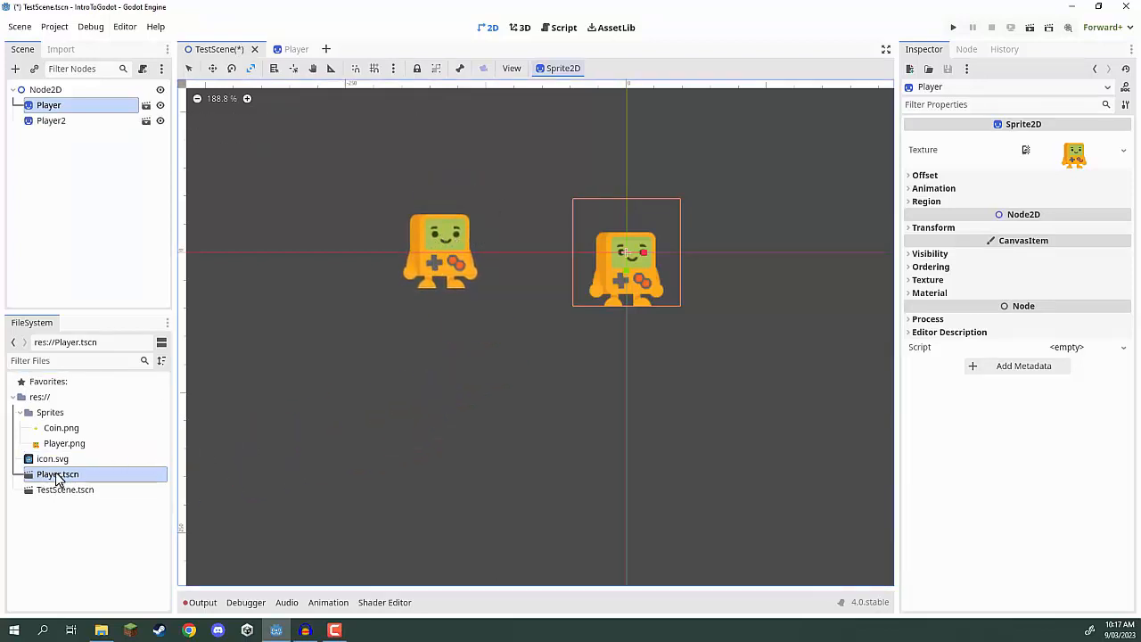
drag(40, 474, 345, 380)
drag(41, 480, 514, 404)
drag(81, 476, 677, 367)
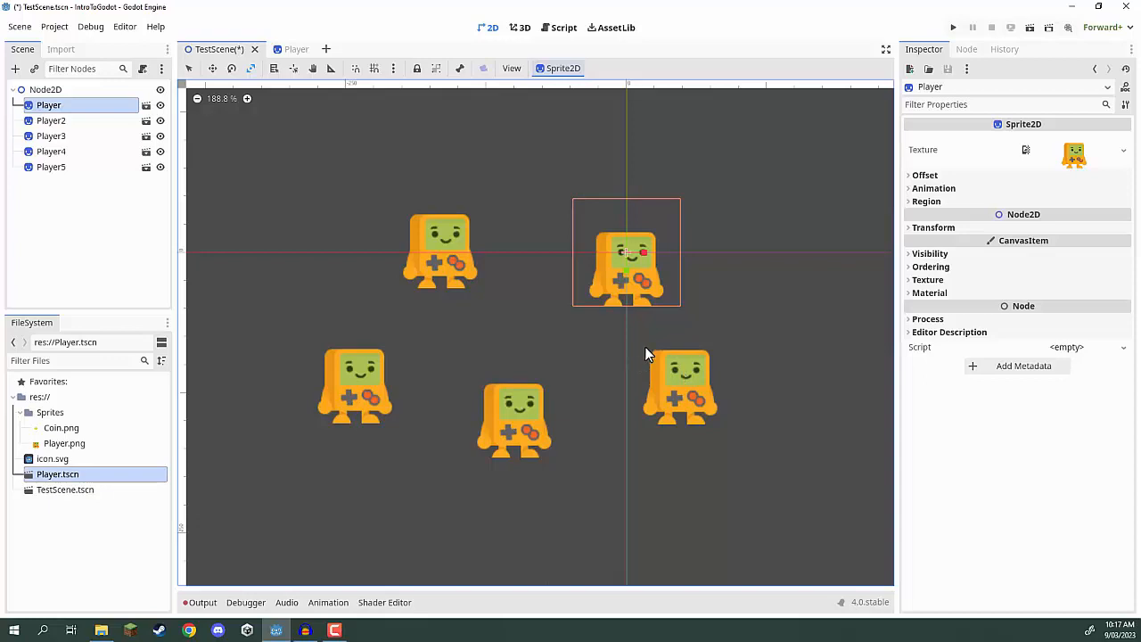
Inspect the Player's Visibility properties, its source scene, and each of the other Player instances in TestScene
click(918, 253)
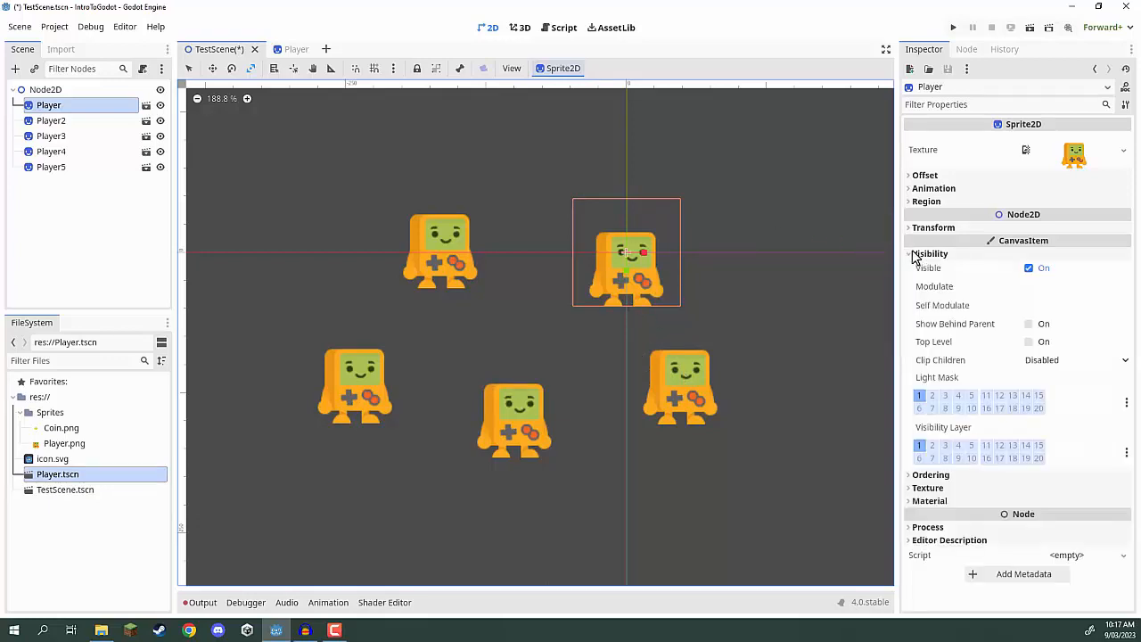
click(918, 253)
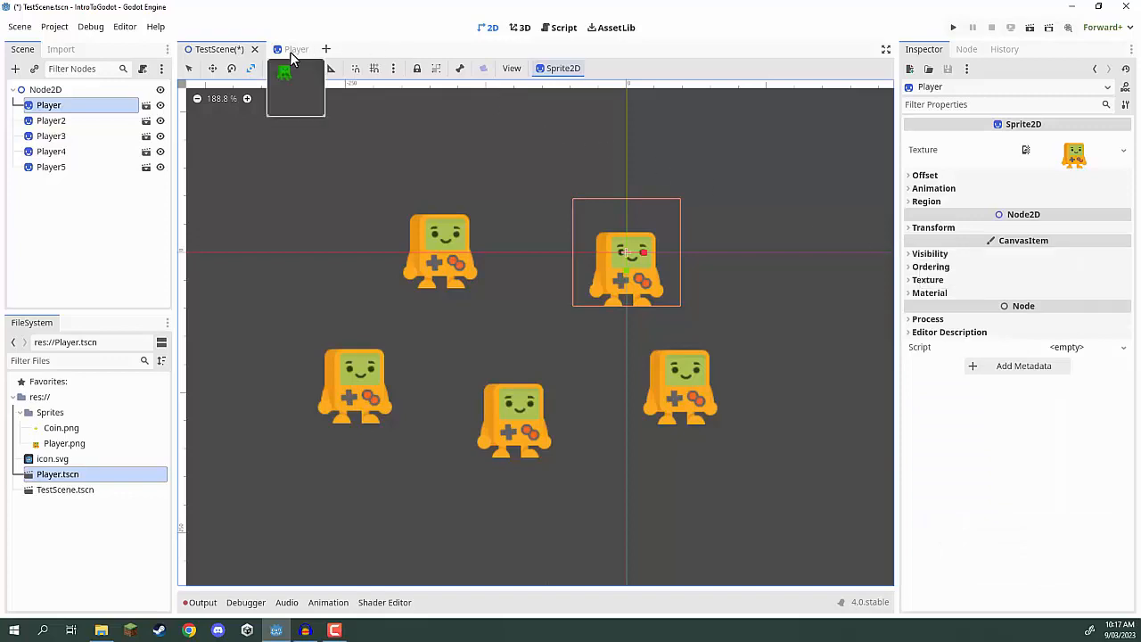
click(286, 48)
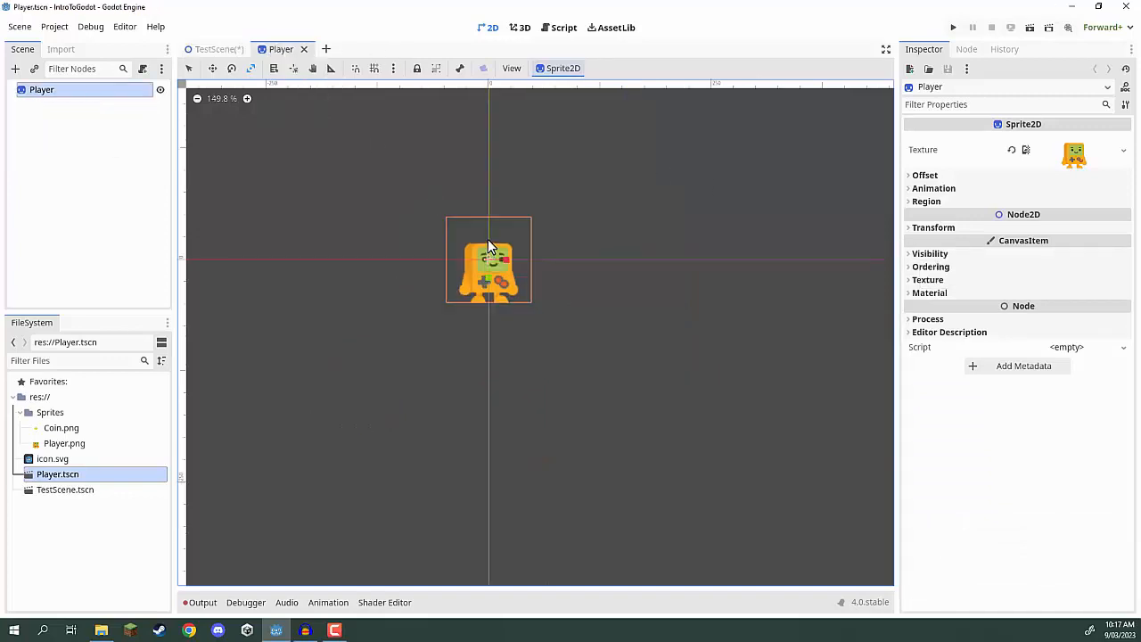
click(203, 49)
click(76, 123)
click(74, 136)
click(76, 152)
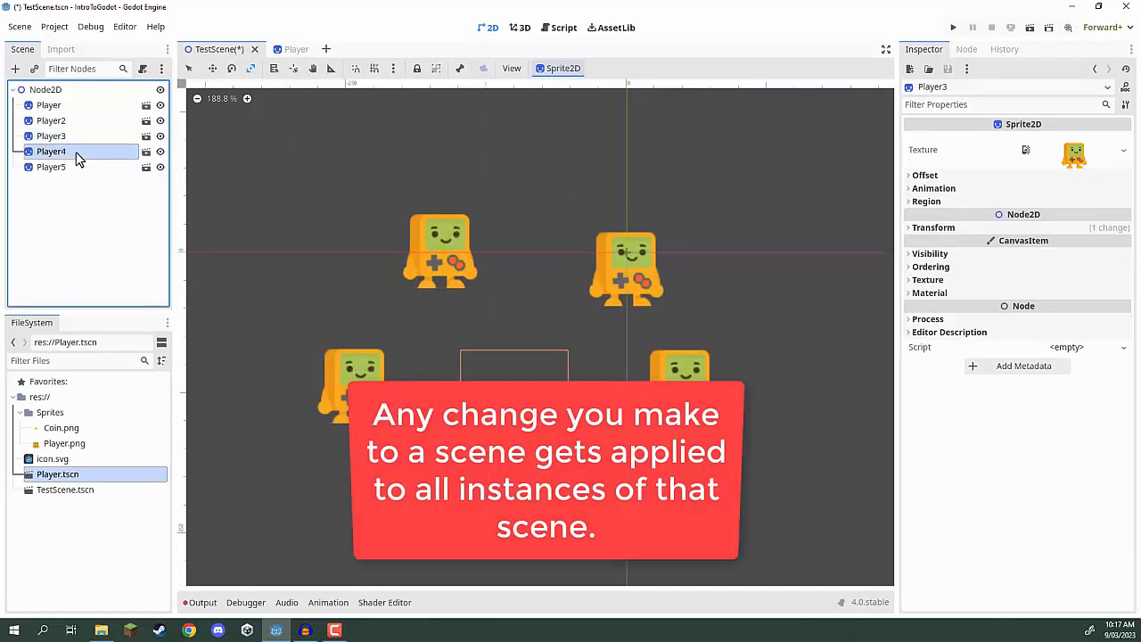
click(74, 167)
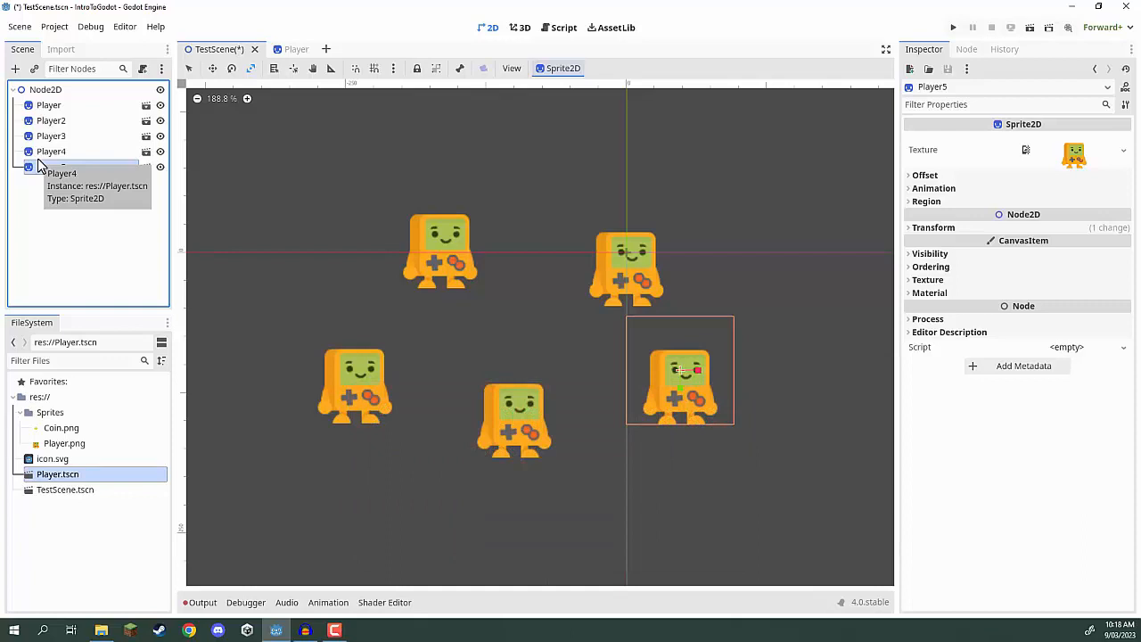
In the Player scene, set the Player's Modulate colour to magenta-pink (f700a3) and save the scene
click(294, 49)
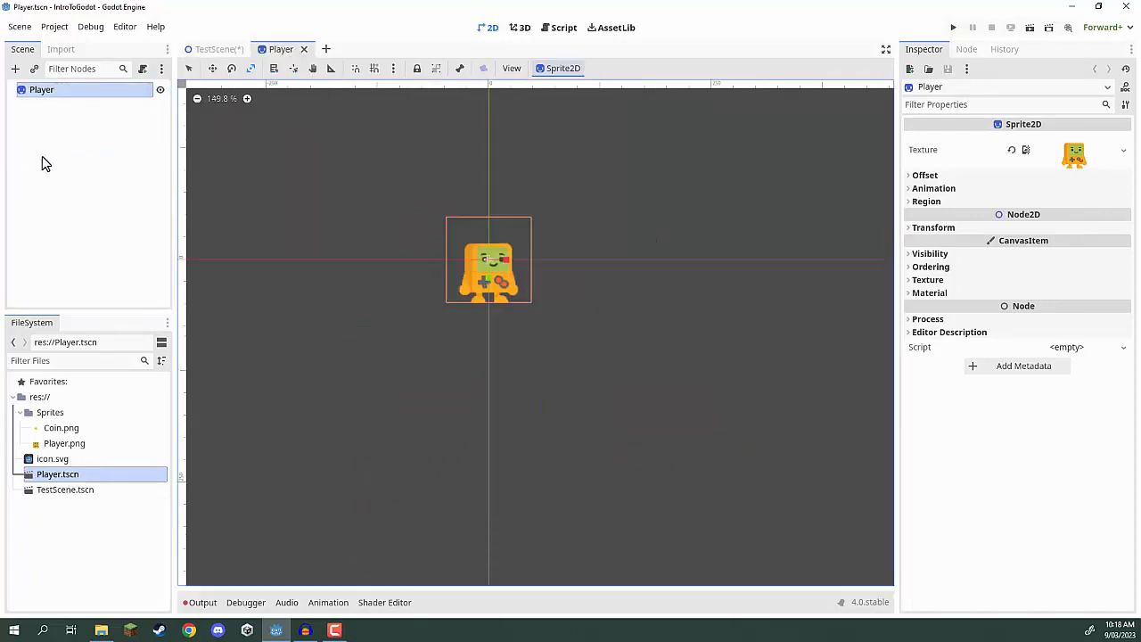
click(44, 91)
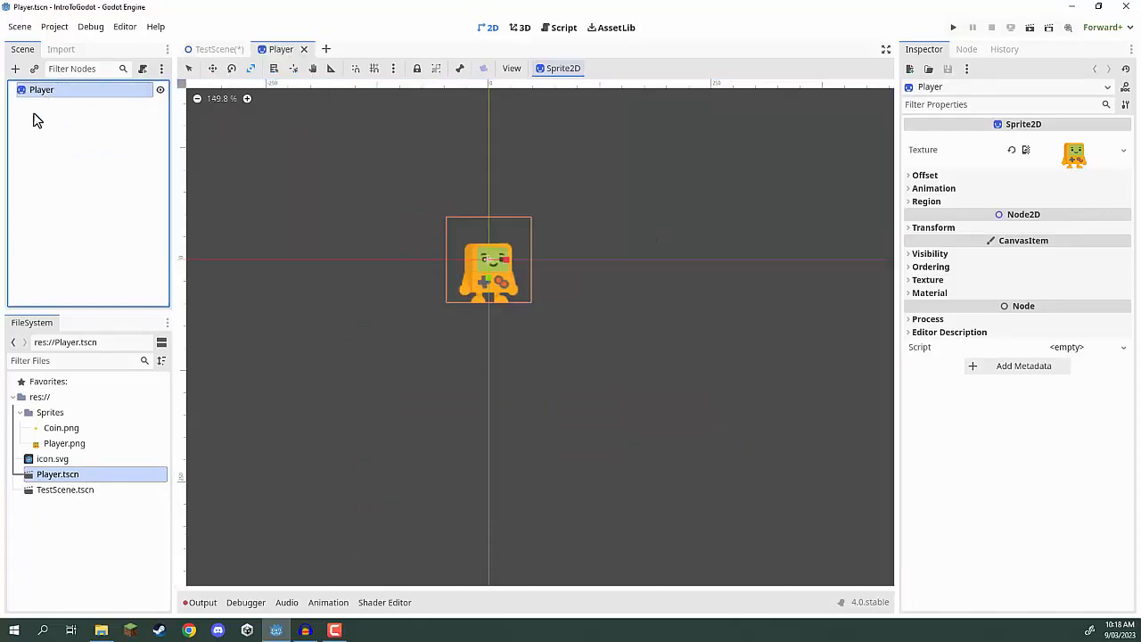
click(927, 255)
click(1031, 287)
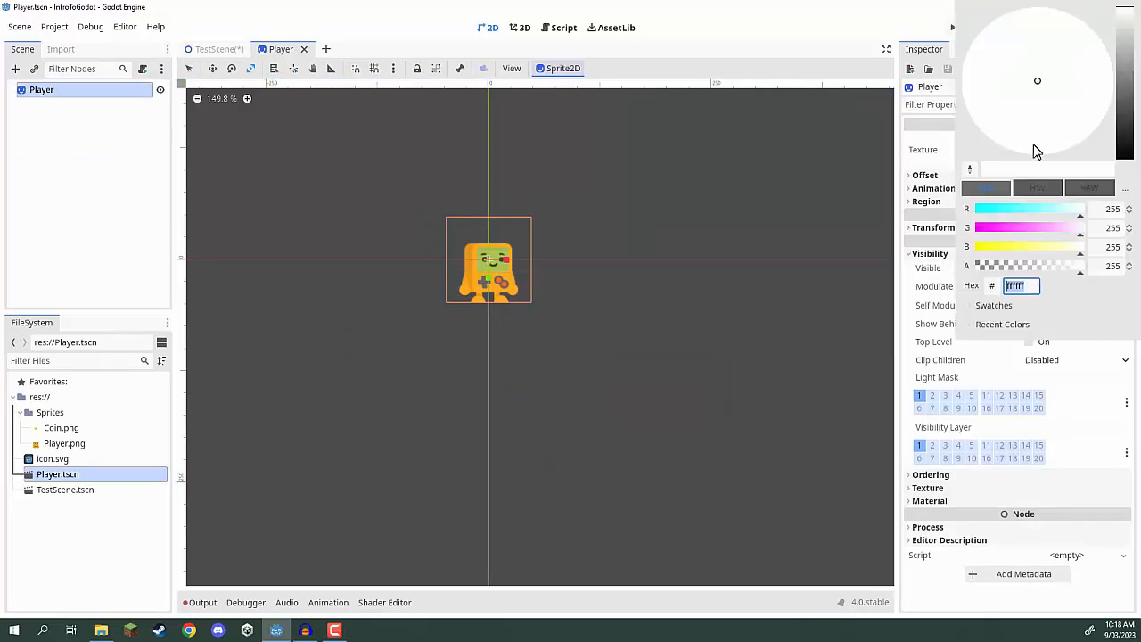
drag(1129, 71, 1125, 40)
click(976, 127)
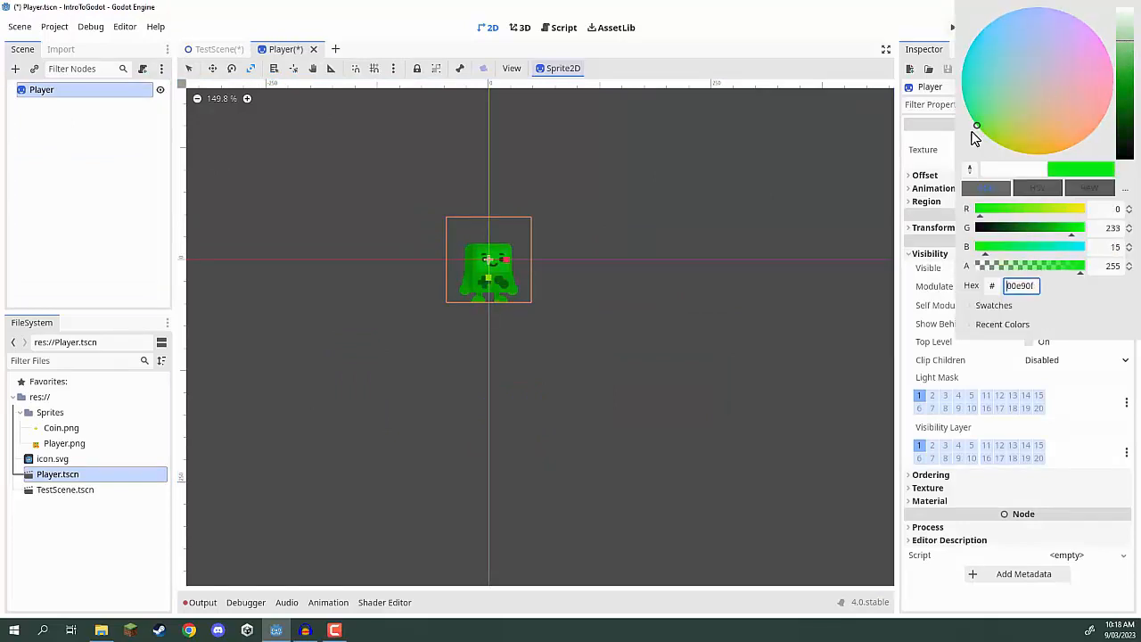
drag(974, 132, 1128, 70)
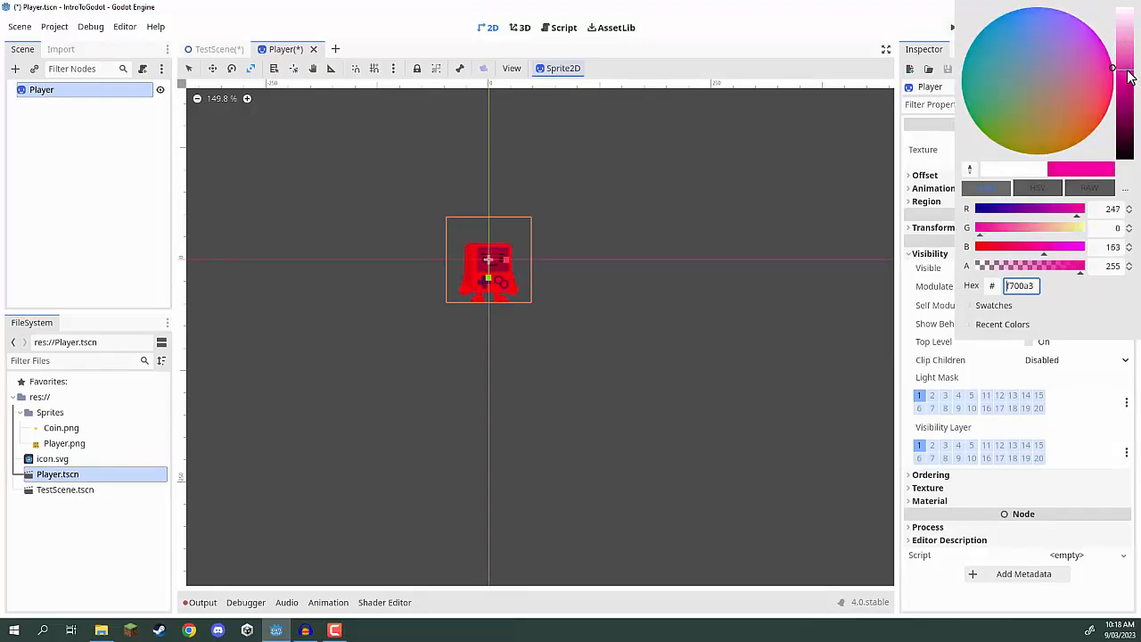
click(704, 40)
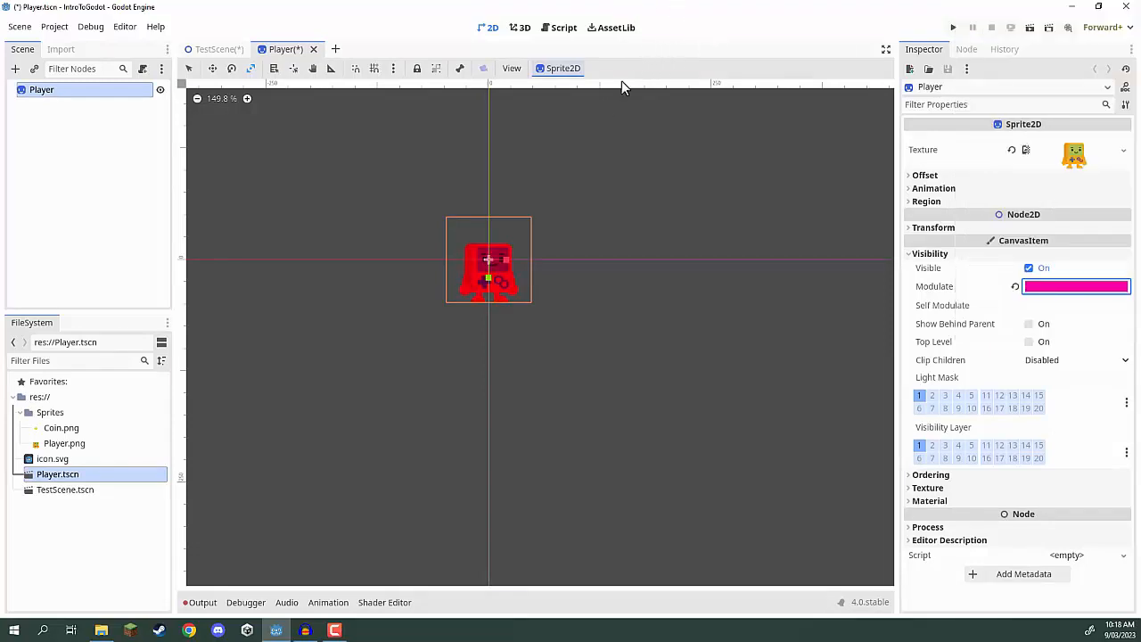
key(ctrl+s)
Return to TestScene and inspect the Player, Player2 and Player3 instances for the colour change
click(219, 51)
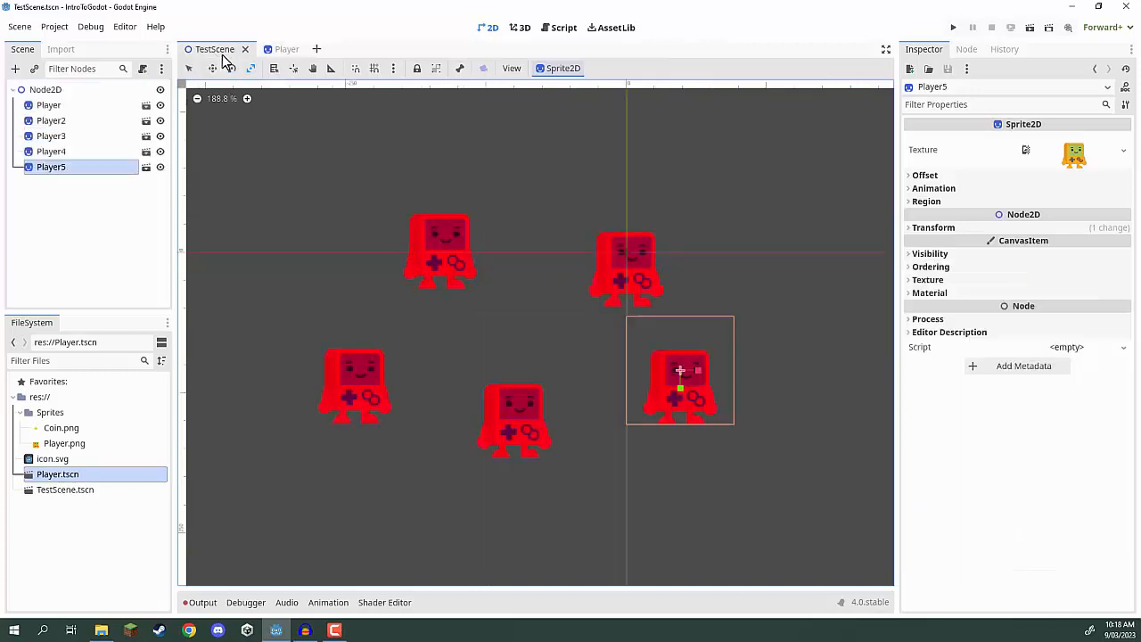
click(73, 105)
click(56, 122)
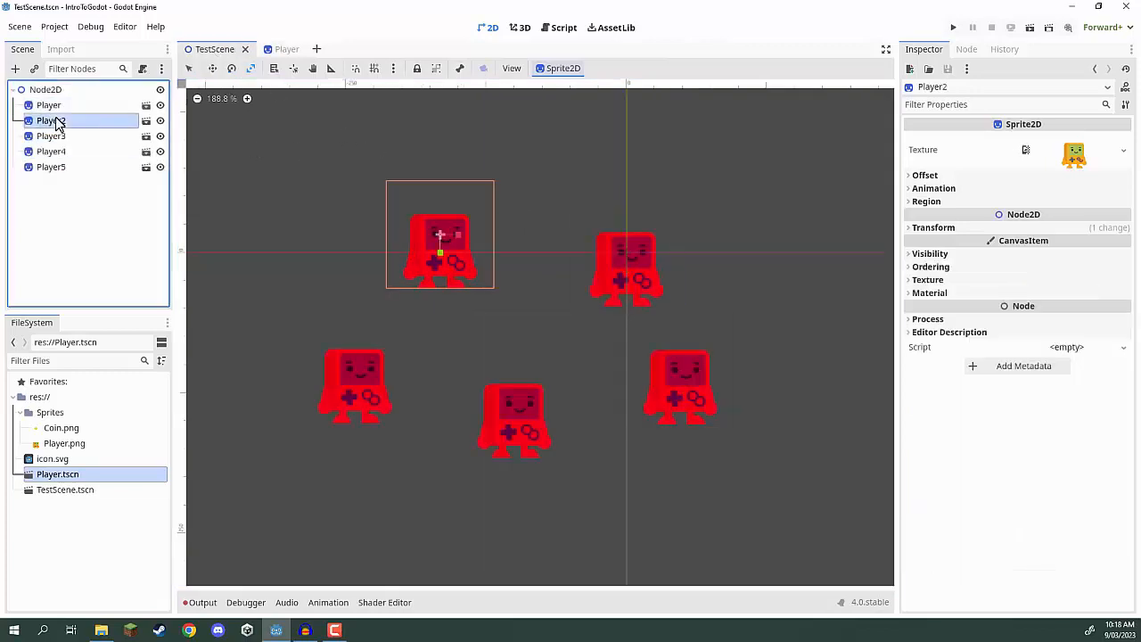
click(56, 138)
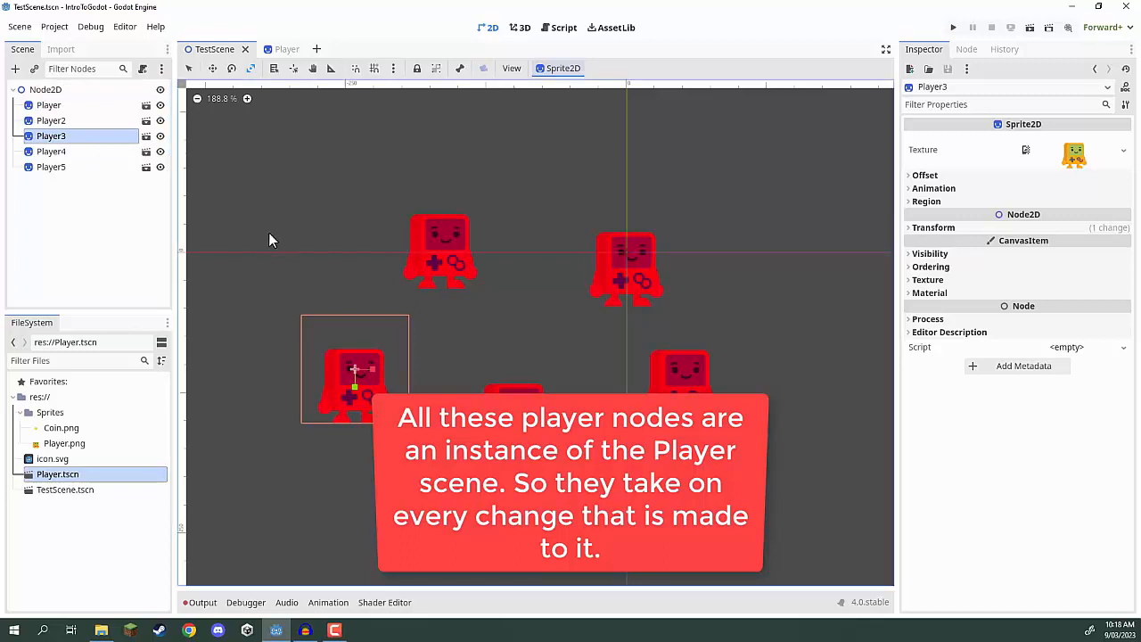
Add a Sprite2D child node to the Player in its own scene and assign Coin.png as its texture
click(284, 49)
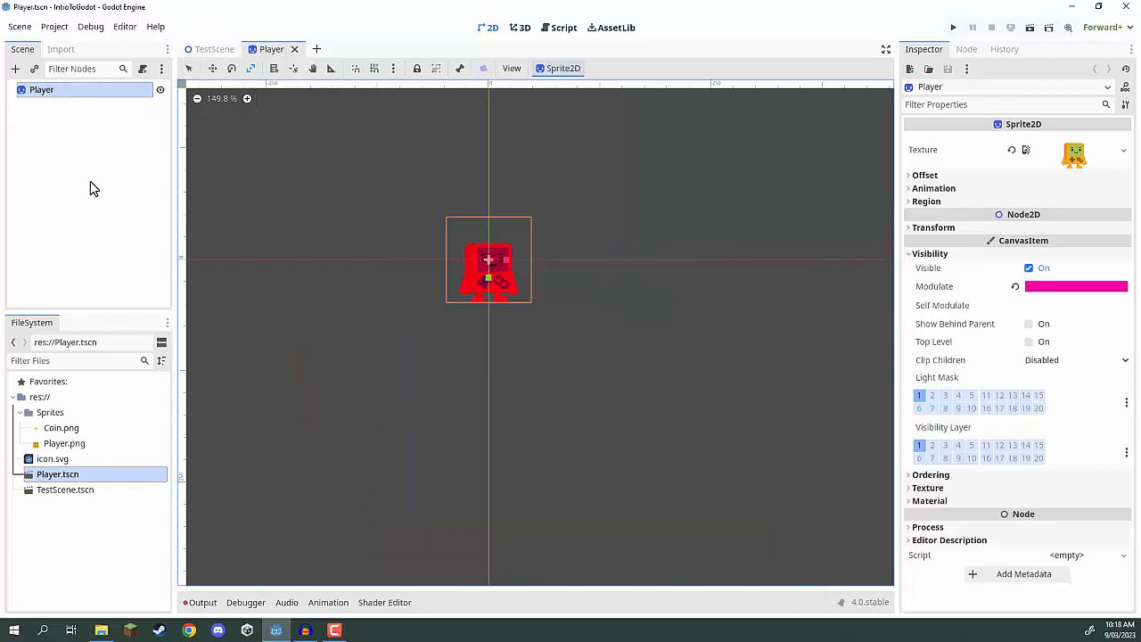
right_click(34, 91)
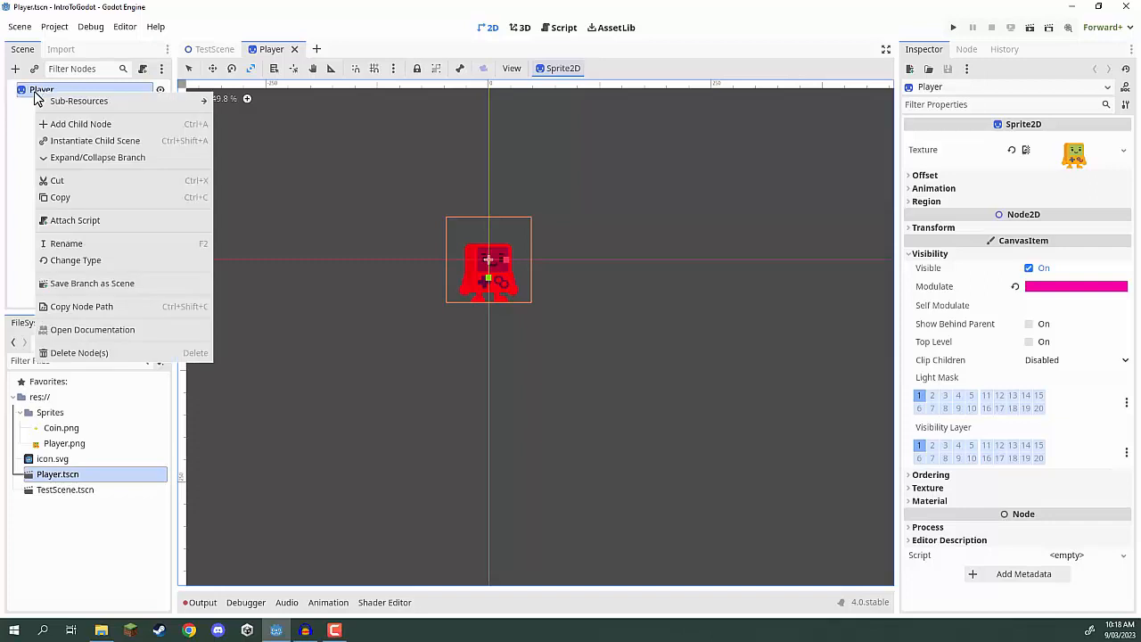
click(64, 125)
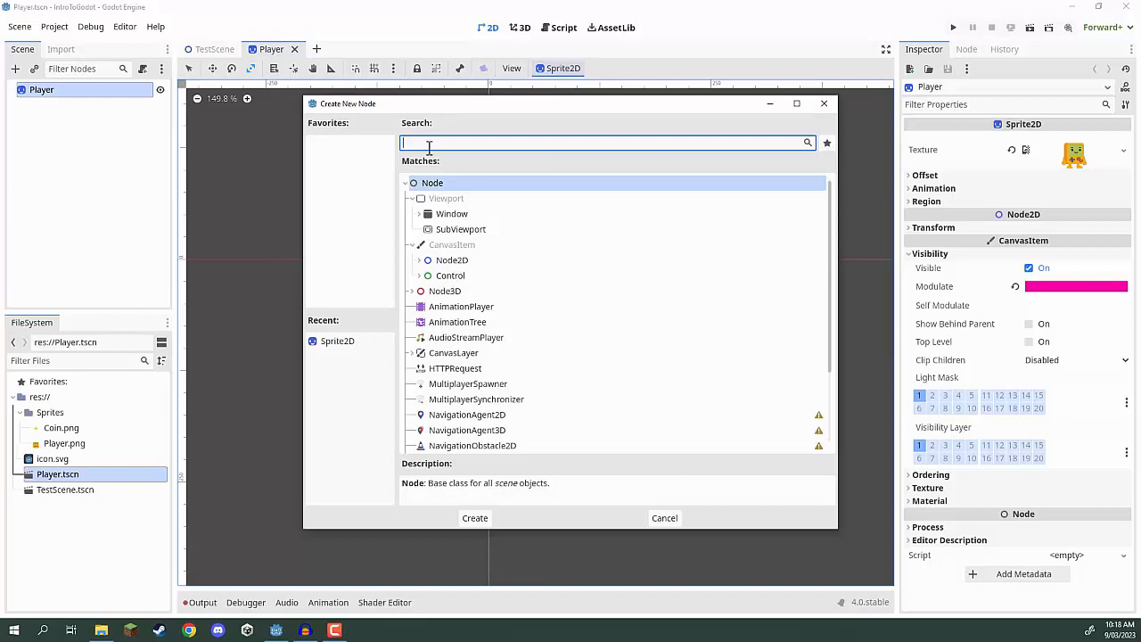
text(sprite)
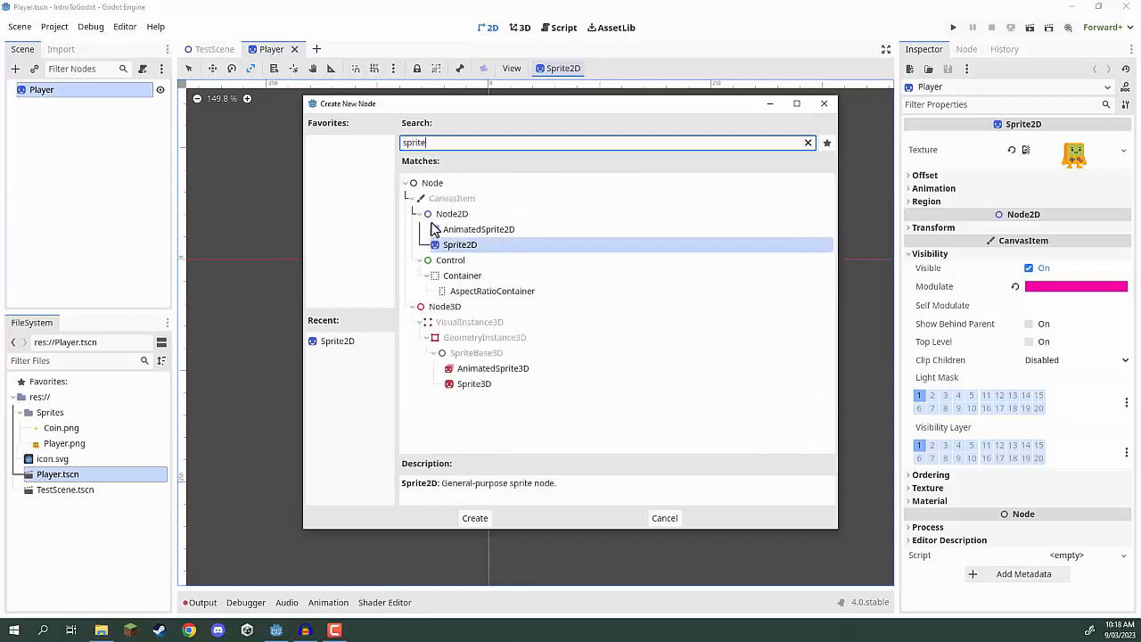
click(486, 515)
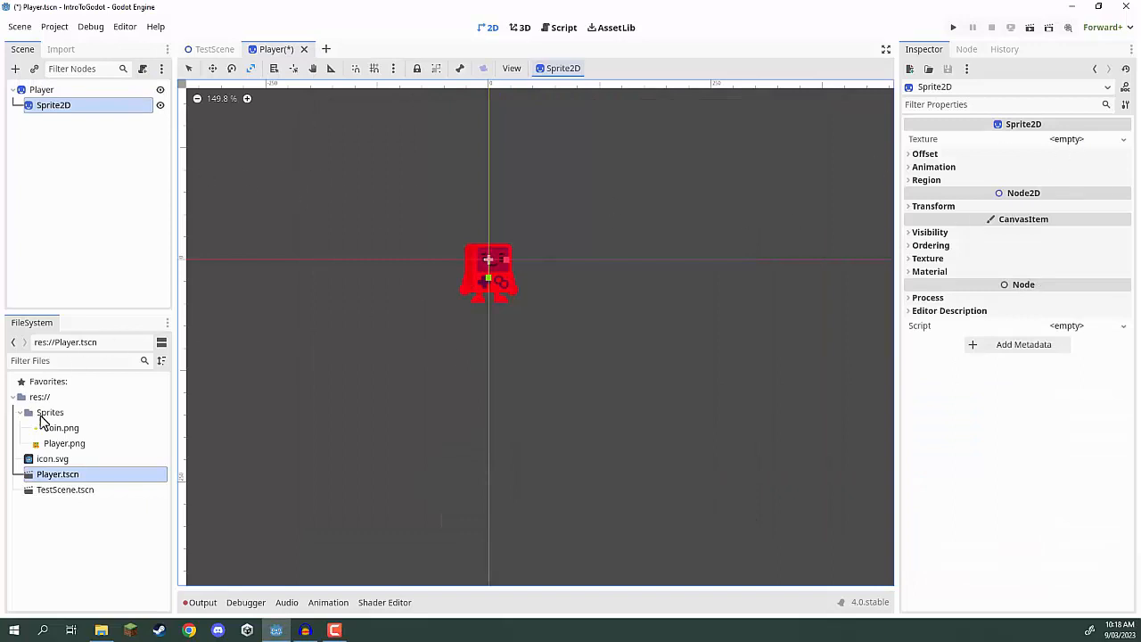
drag(61, 429, 1070, 141)
Set the coin sprite's Y position to -50 px so it sits above the Player, and deselect it
scroll(474, 192, down, 1)
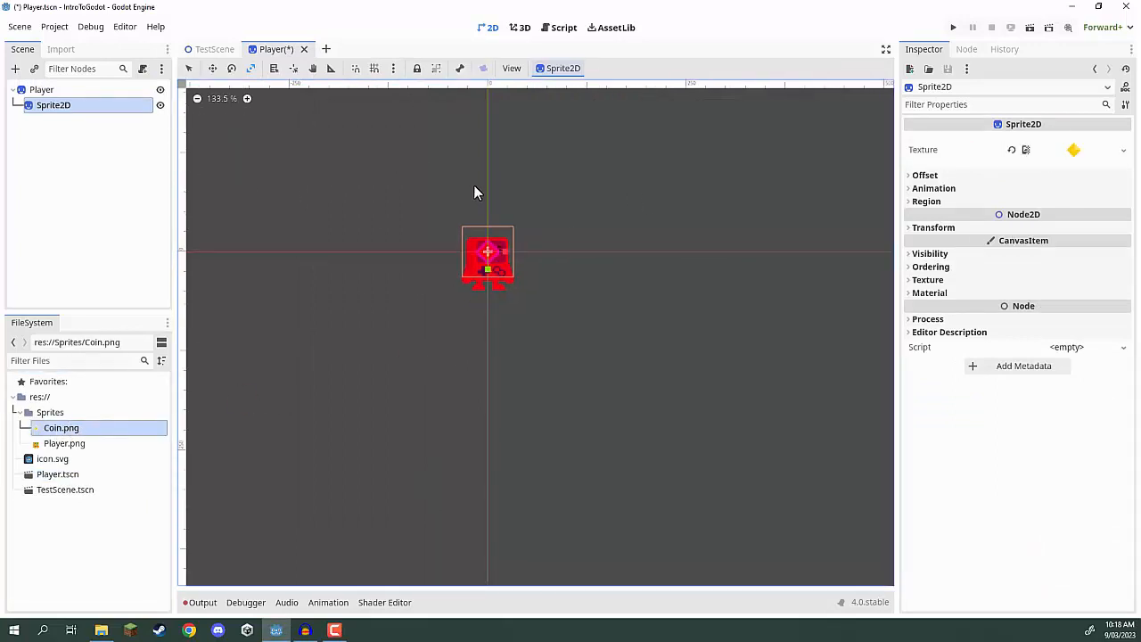
scroll(474, 192, up, 1)
click(912, 230)
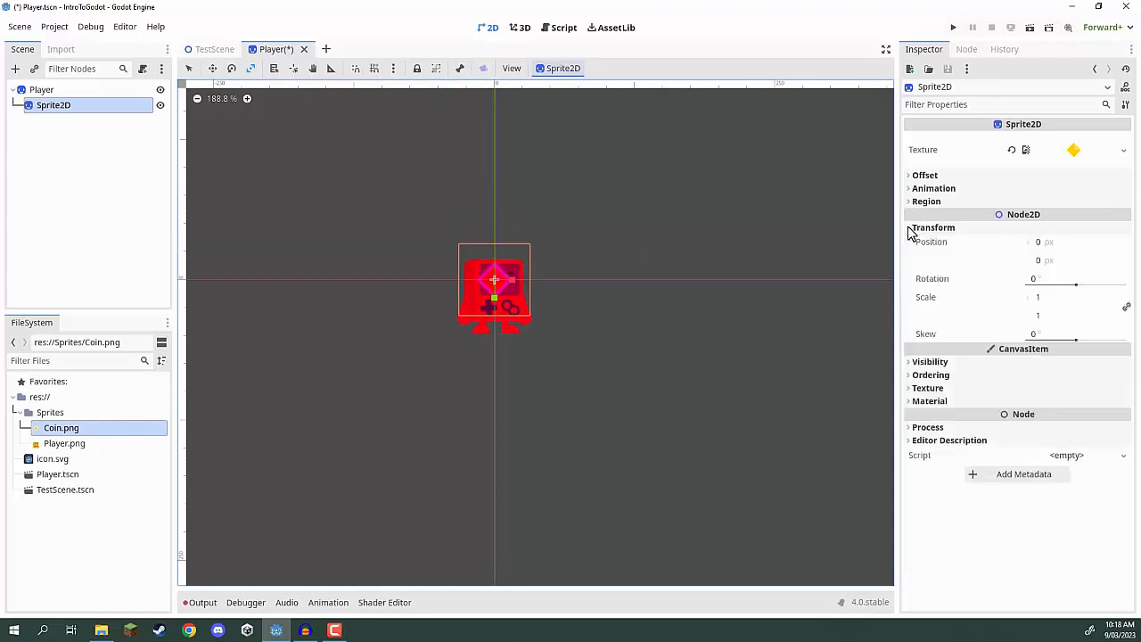
click(1052, 243)
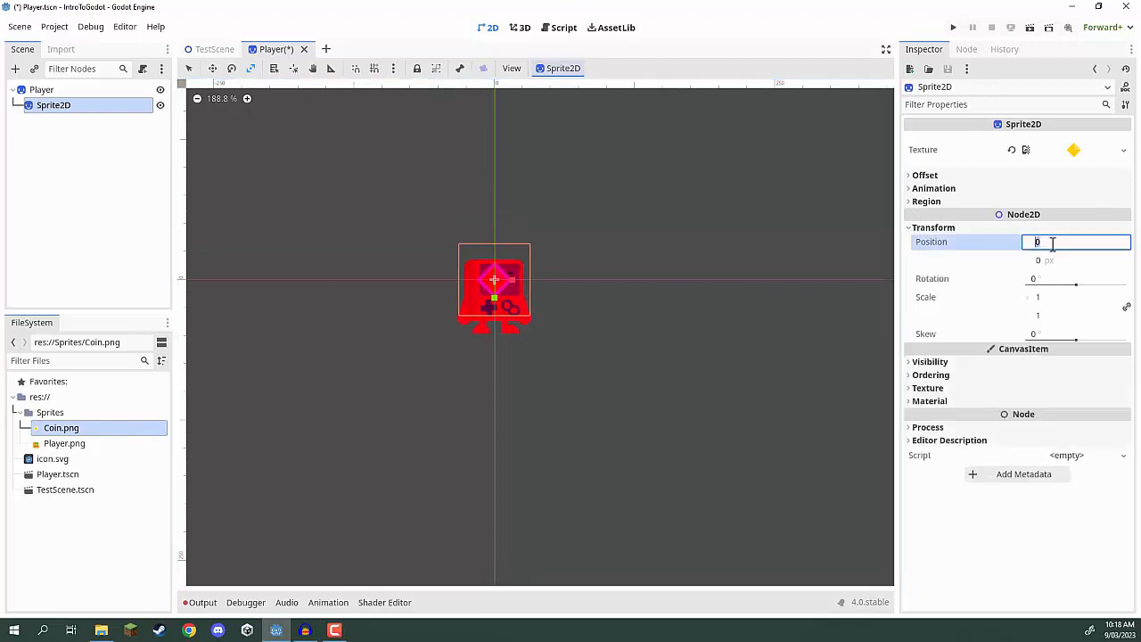
click(1048, 260)
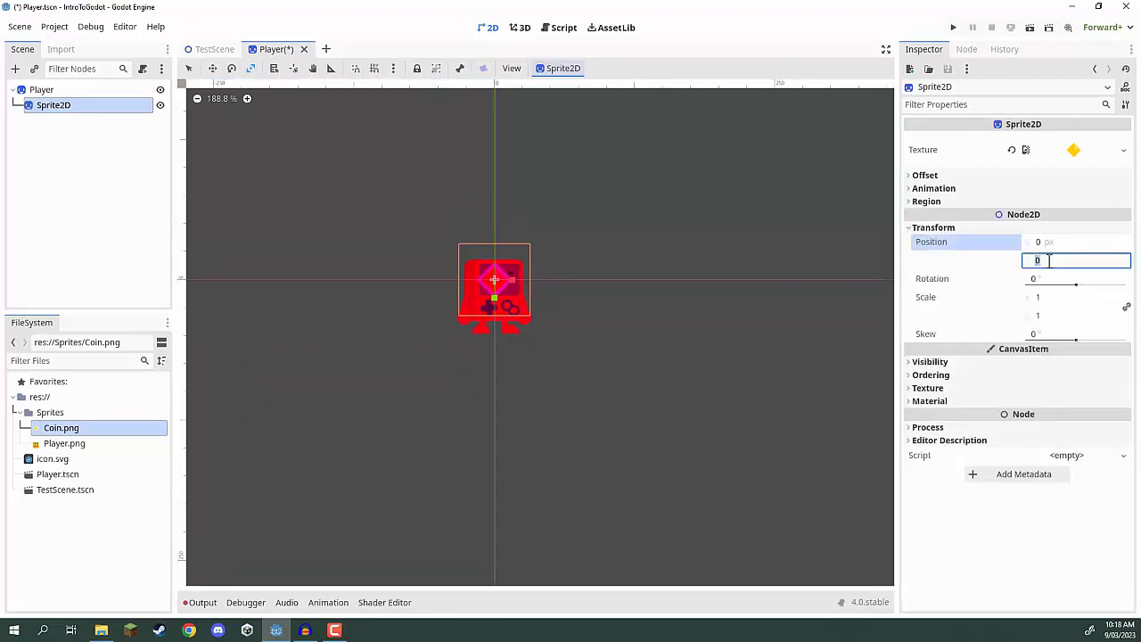
text(-50)
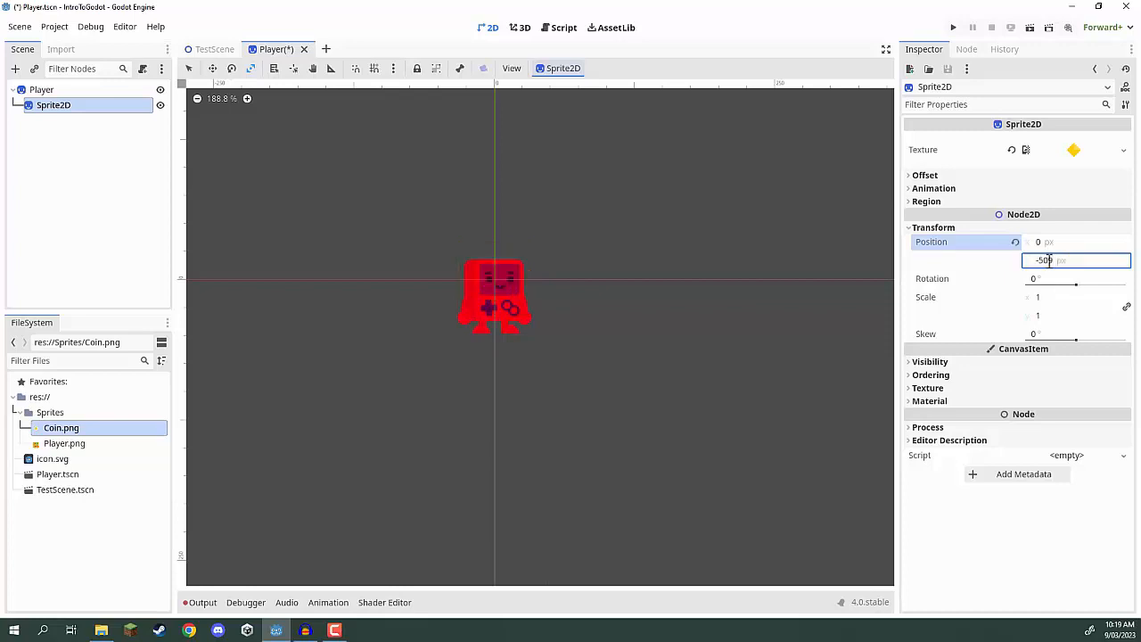
key(Return)
click(72, 179)
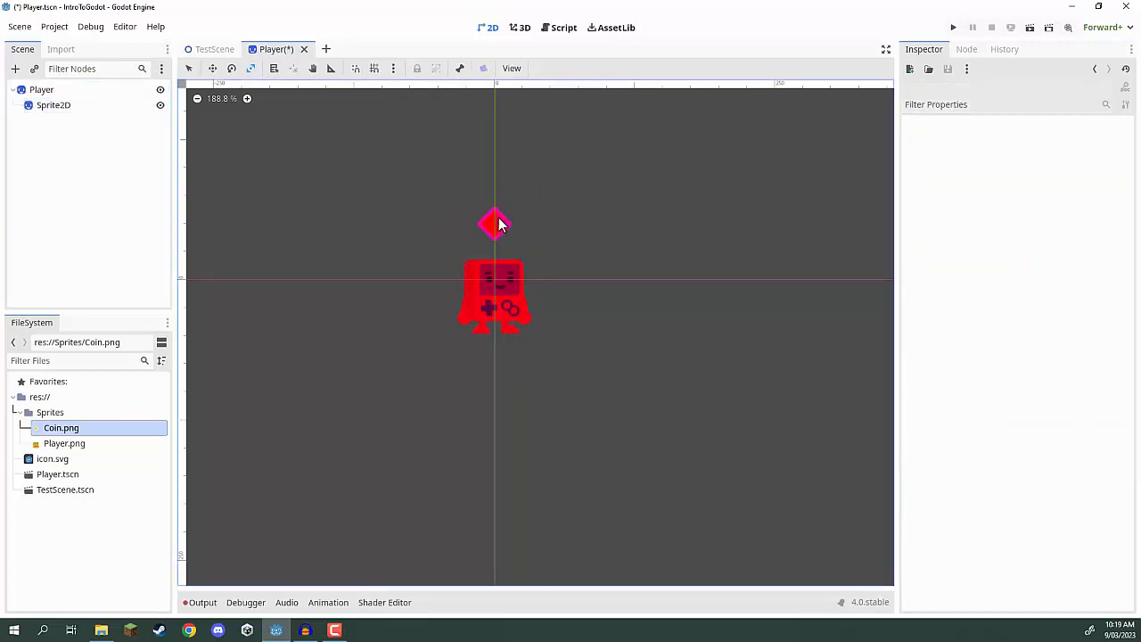
Review the Player and Sprite2D nodes, save the Player scene, and return to TestScene to view the instances
click(39, 107)
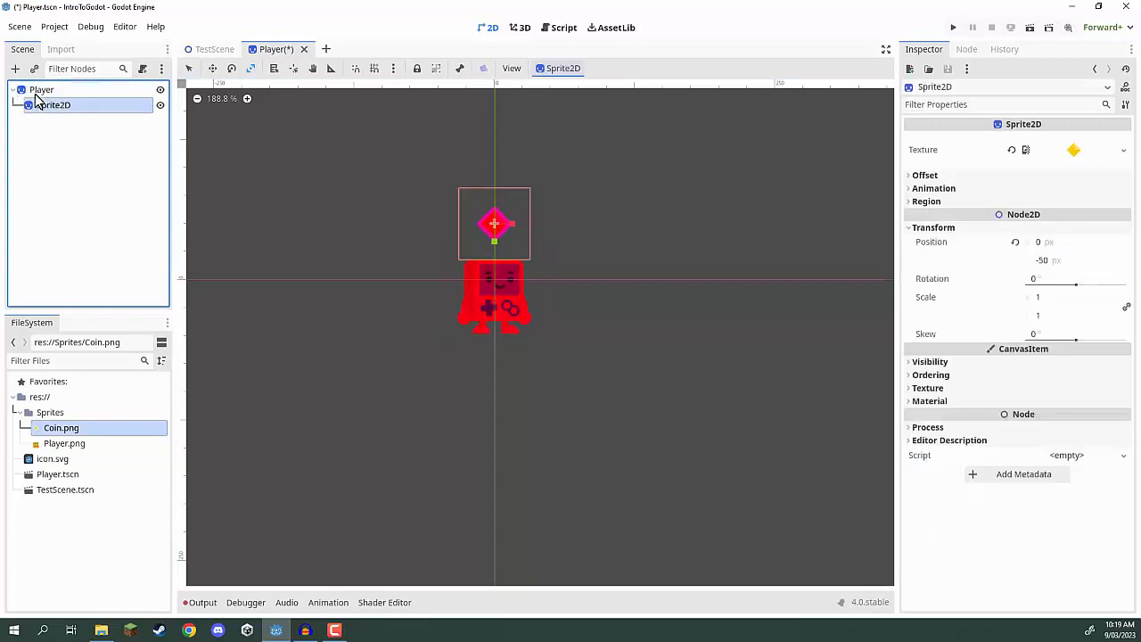
click(42, 93)
click(54, 107)
click(61, 168)
key(ctrl+s)
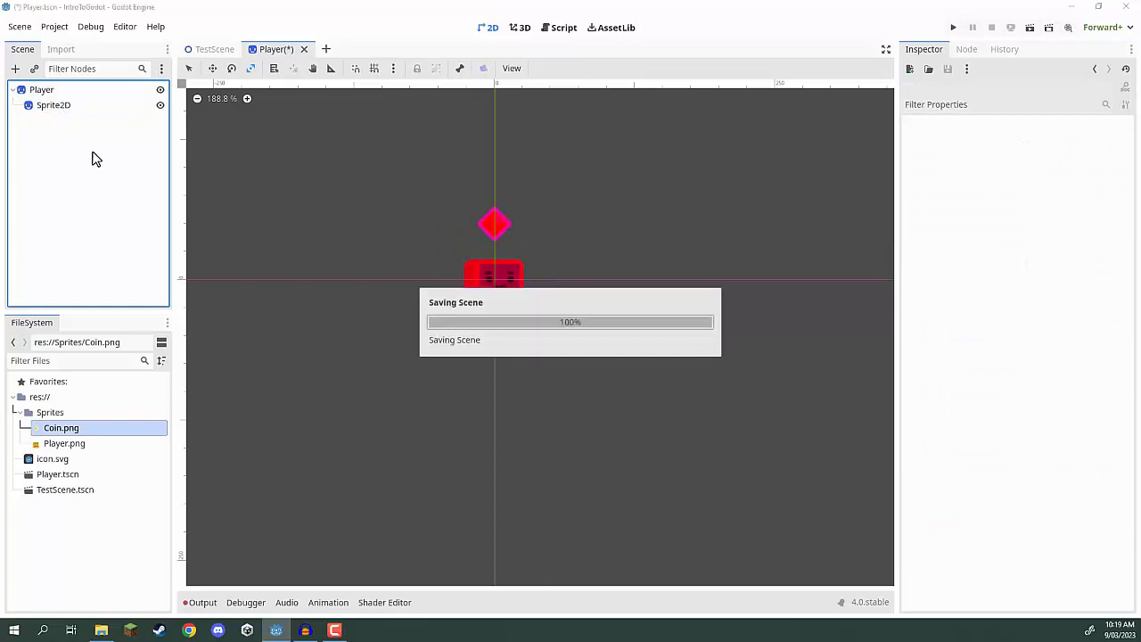
click(211, 49)
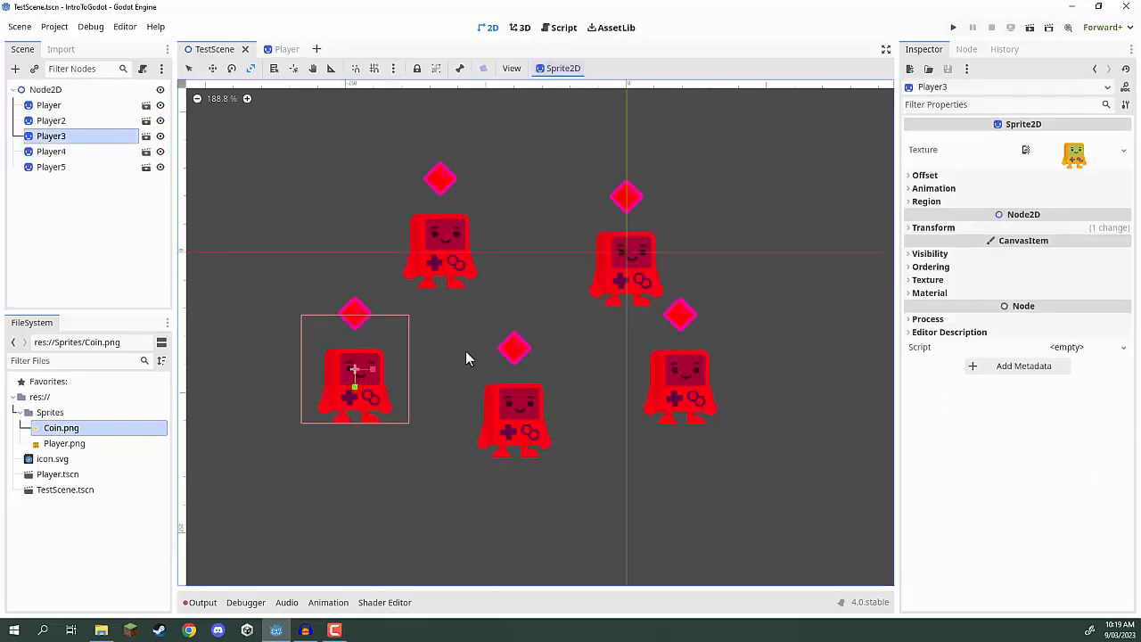
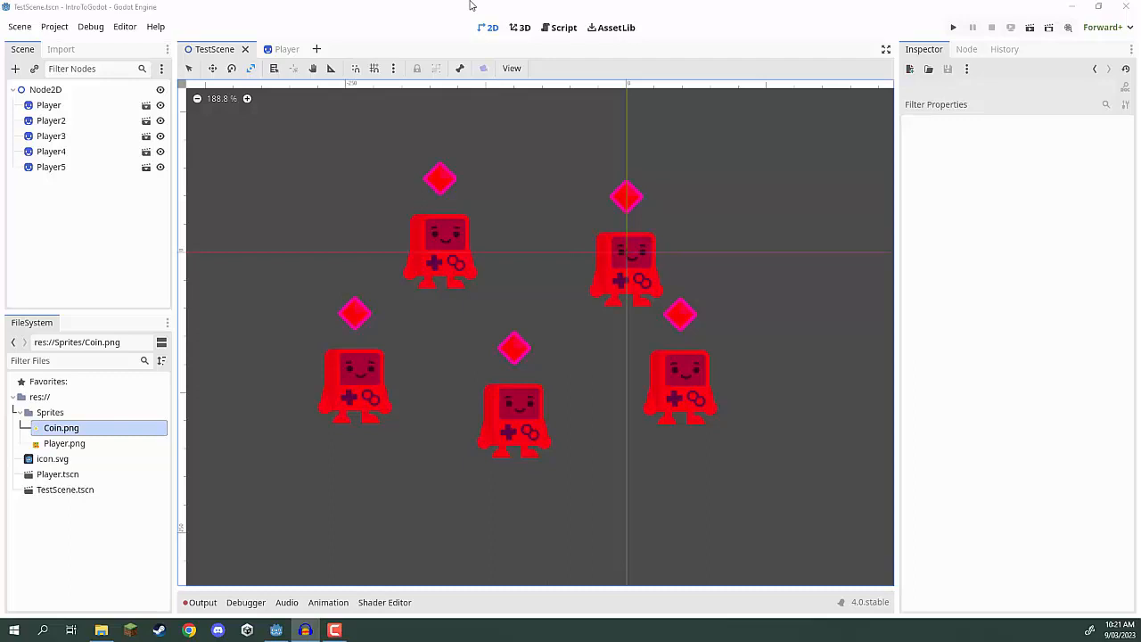
Examine the original Player instance's Transform properties in TestScene: position, rotation and scale
click(72, 108)
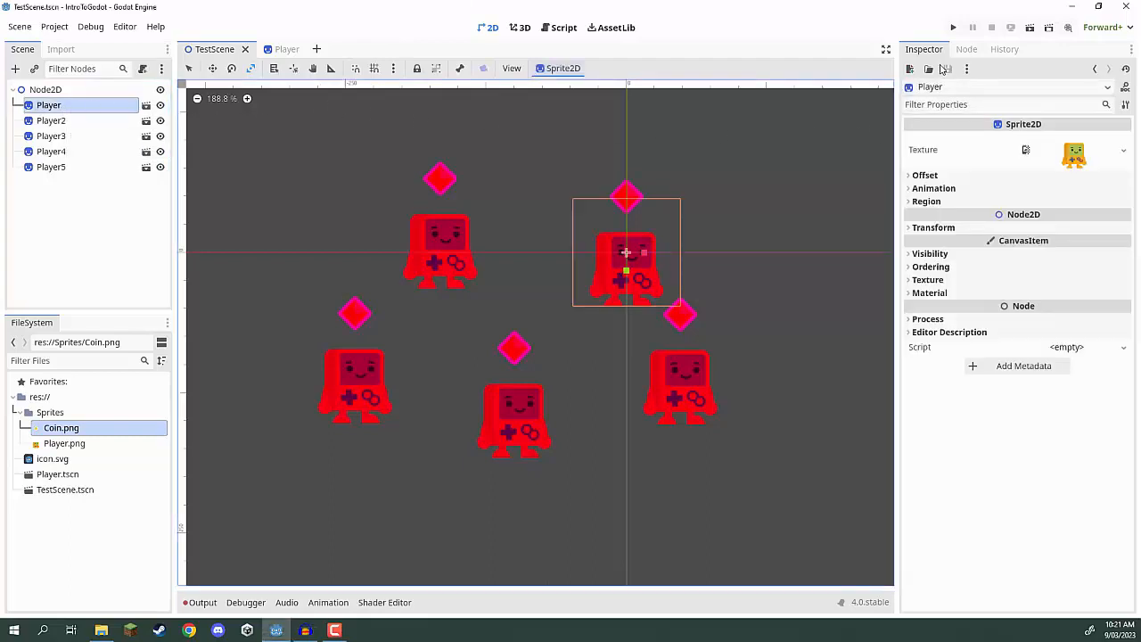
click(913, 228)
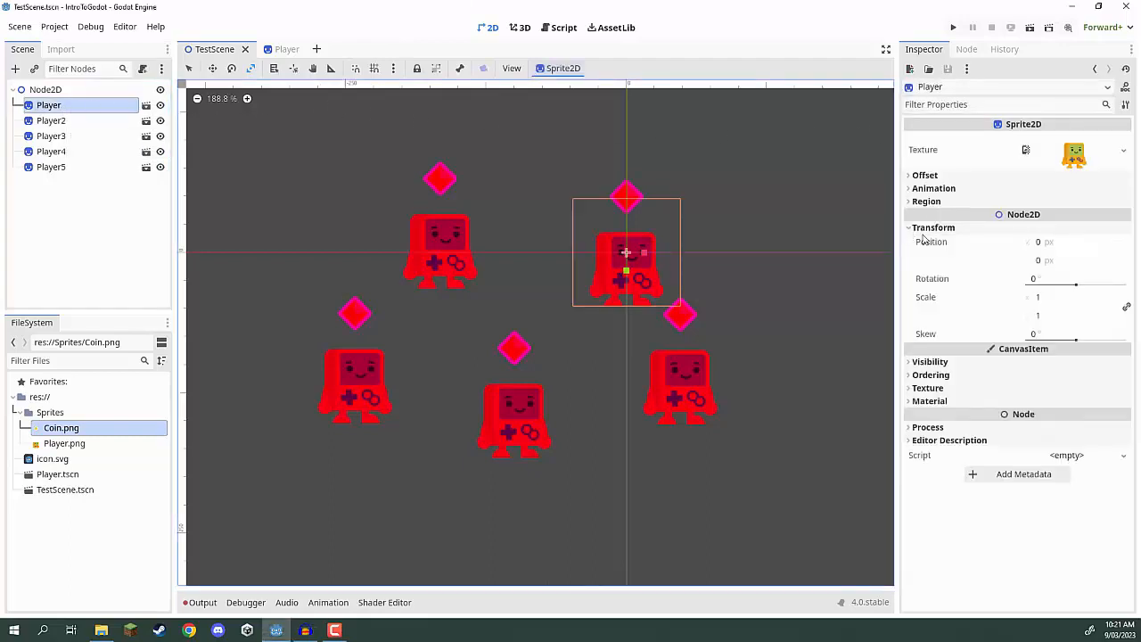
click(1040, 244)
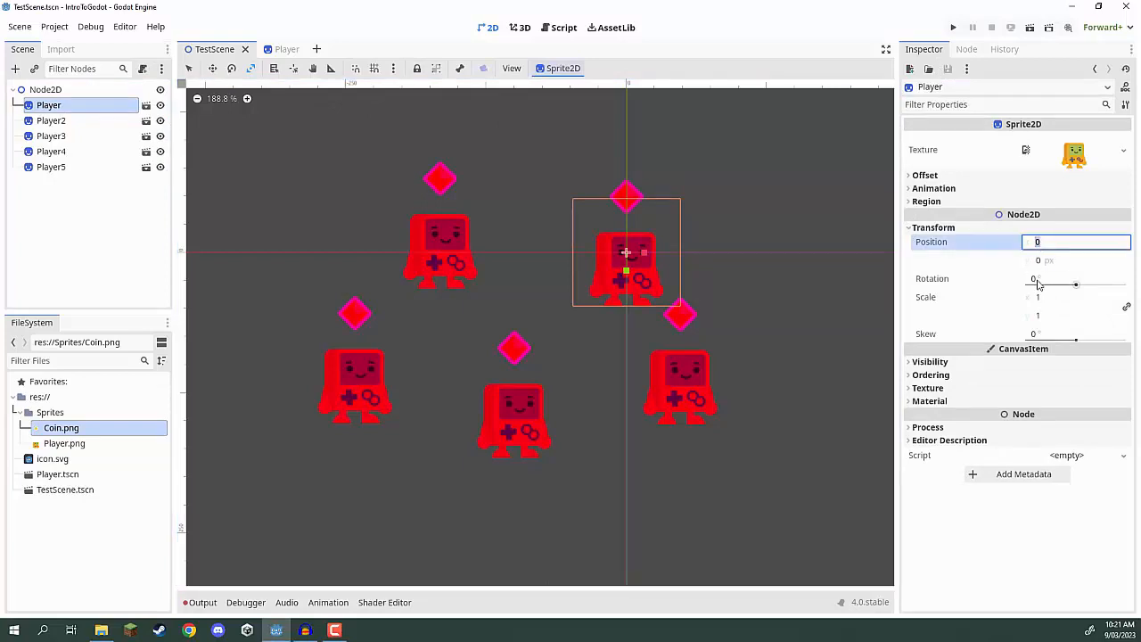
click(1039, 281)
click(1040, 300)
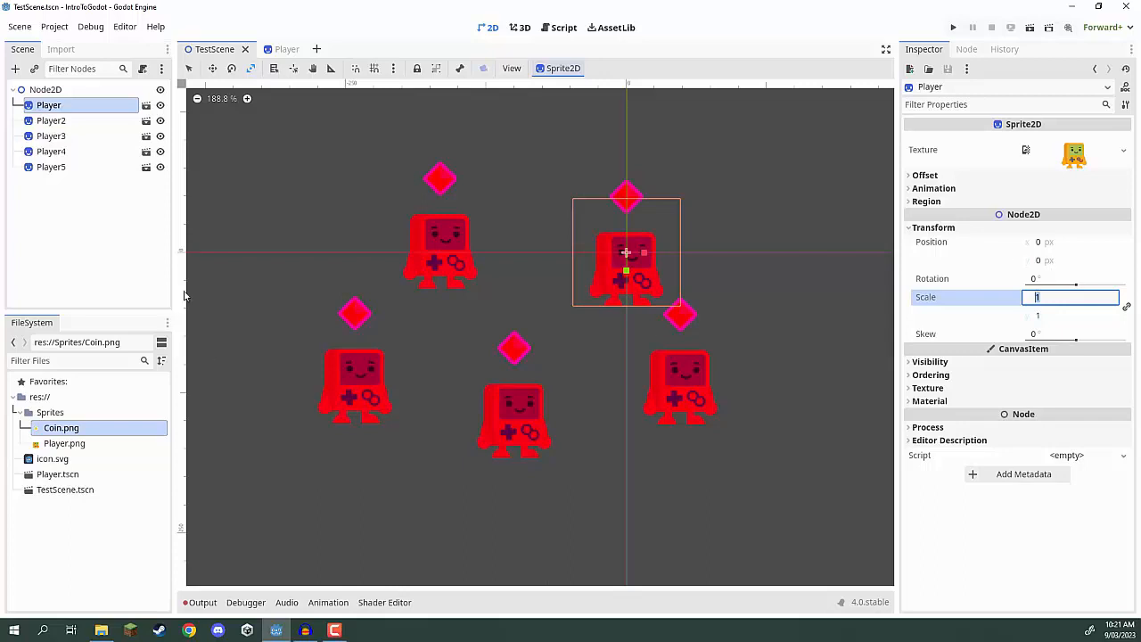
click(113, 215)
With the original Player selected, go through the Select, Move, Rotate and Scale modes, ending in Scale mode
click(58, 105)
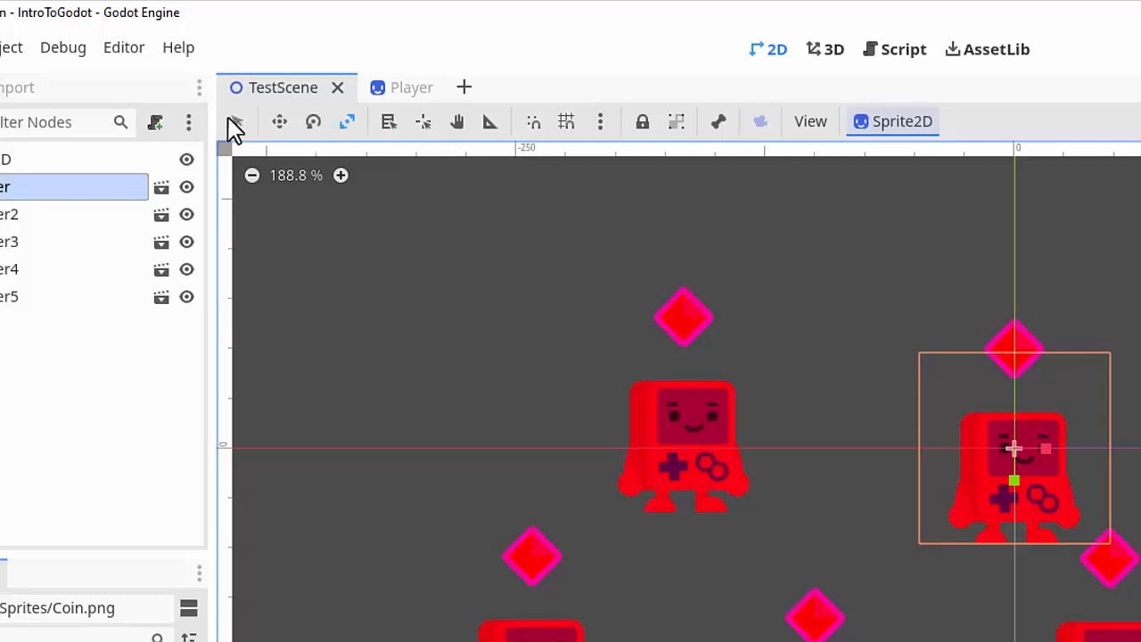
click(237, 123)
click(279, 122)
click(315, 125)
click(346, 125)
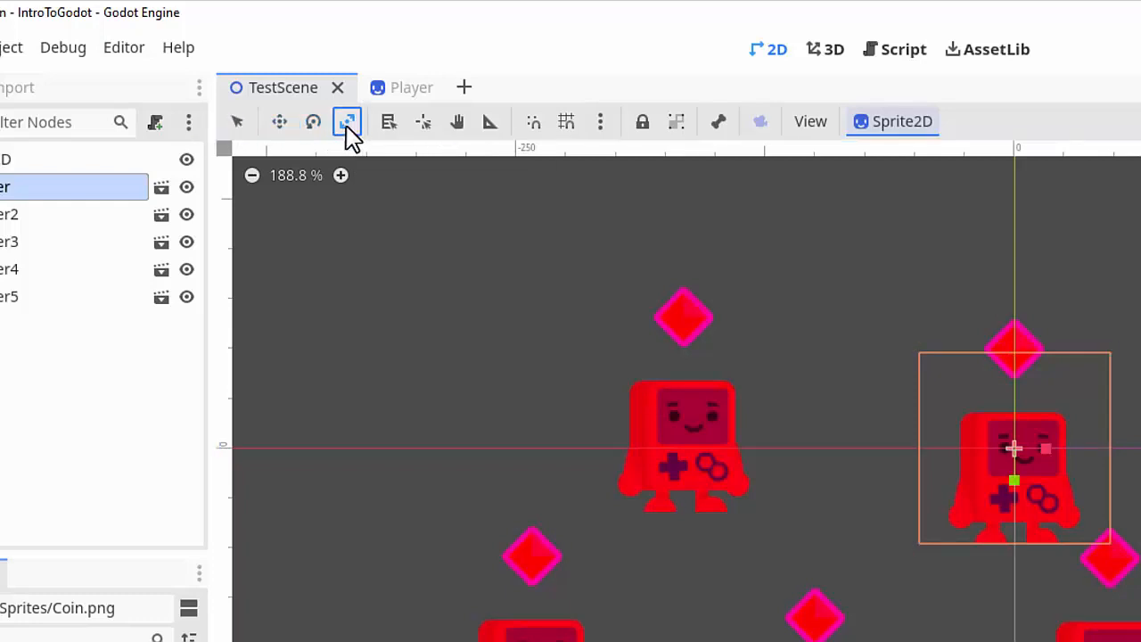
In Select mode, select each of the five Player instances in turn, going around the group repeatedly
click(239, 122)
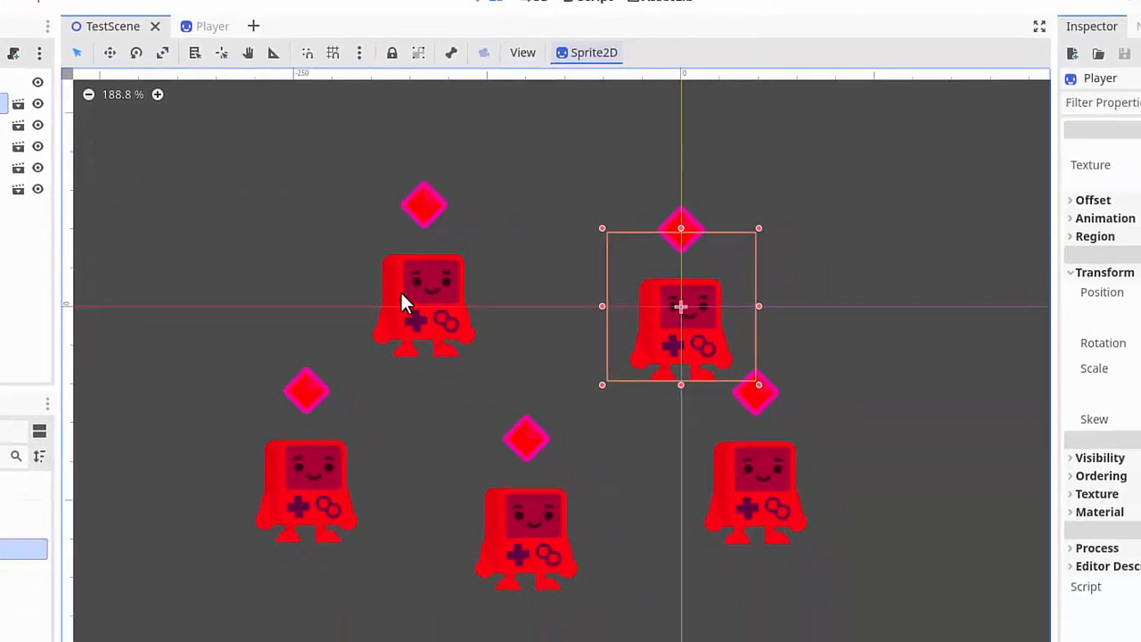
click(401, 303)
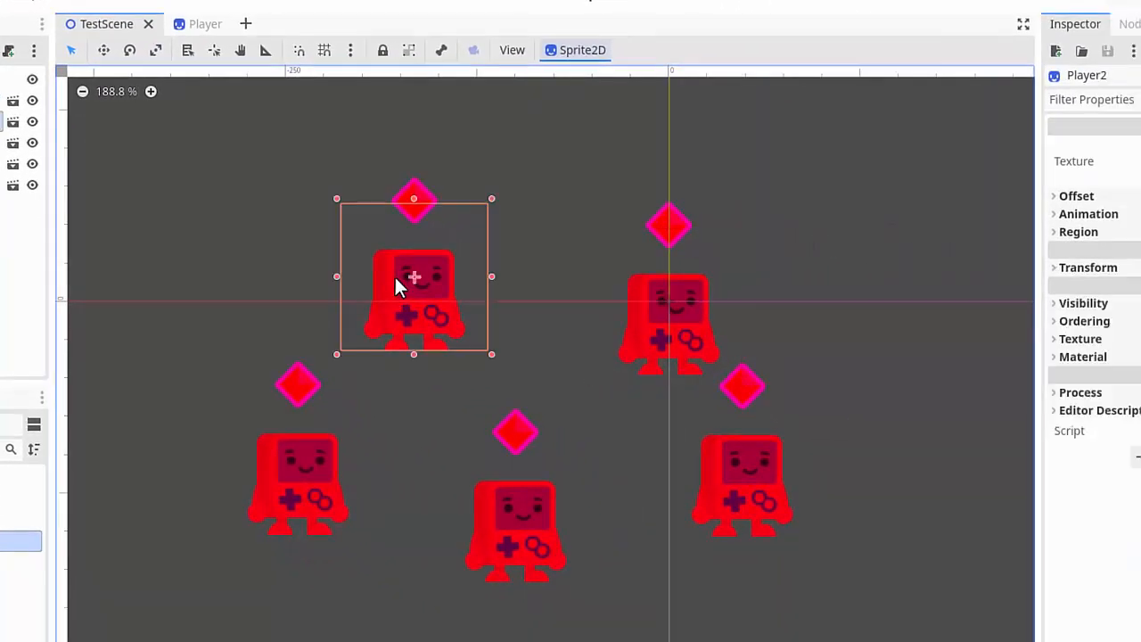
click(284, 480)
click(515, 523)
click(756, 470)
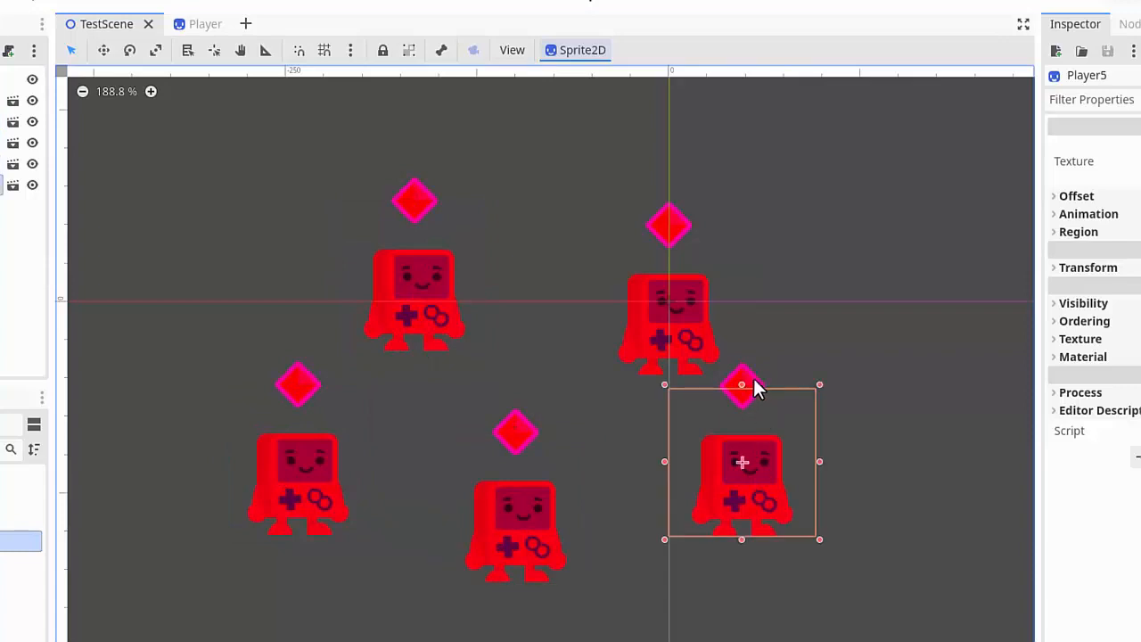
click(670, 329)
click(403, 313)
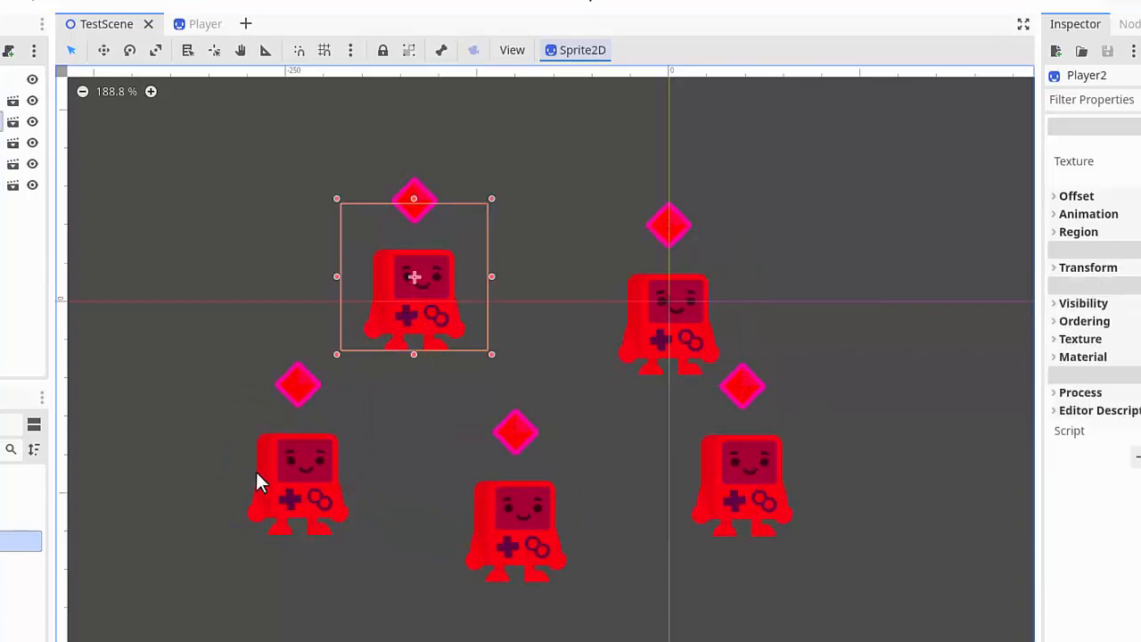
click(281, 462)
click(509, 523)
click(760, 482)
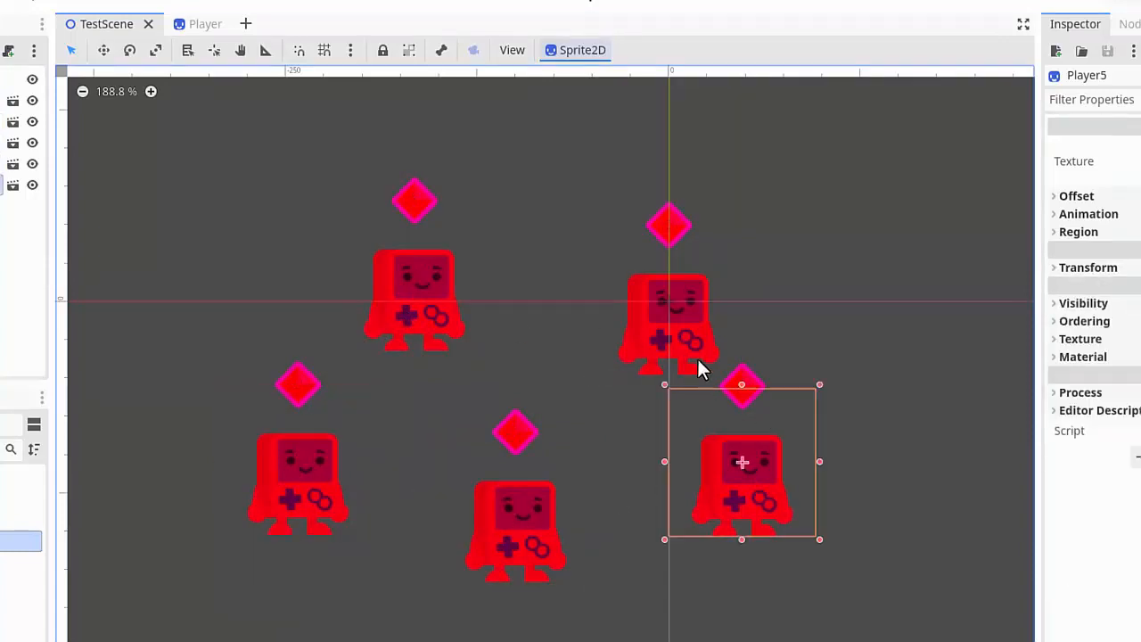
click(671, 337)
click(398, 316)
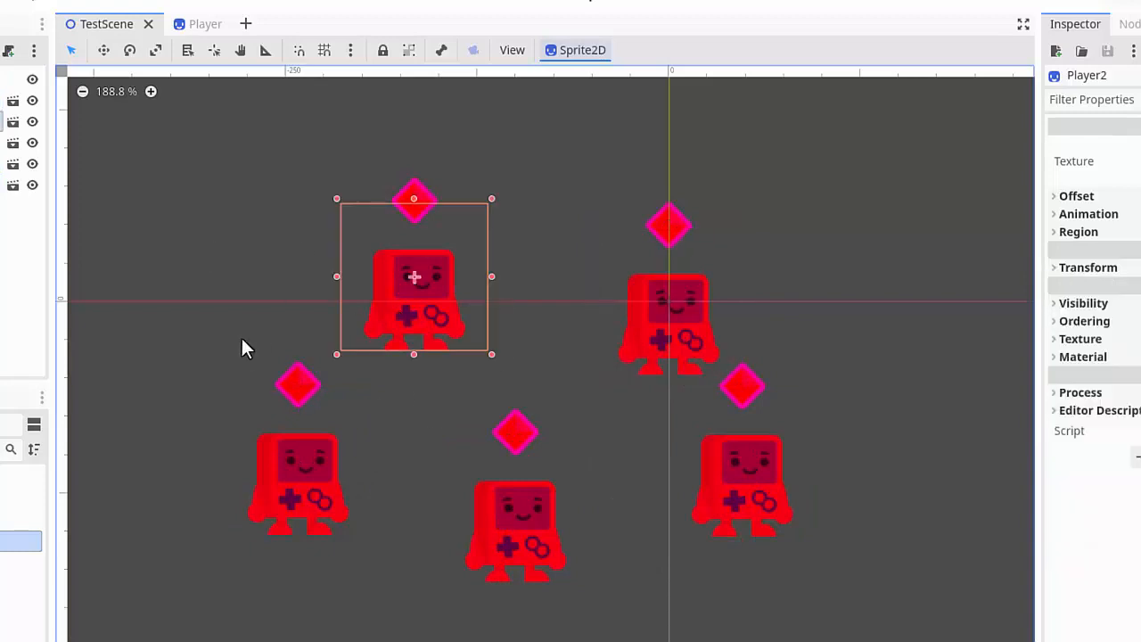
click(658, 325)
Select the Player2 instance and shift it slightly downward with the Move tool
click(411, 327)
click(103, 51)
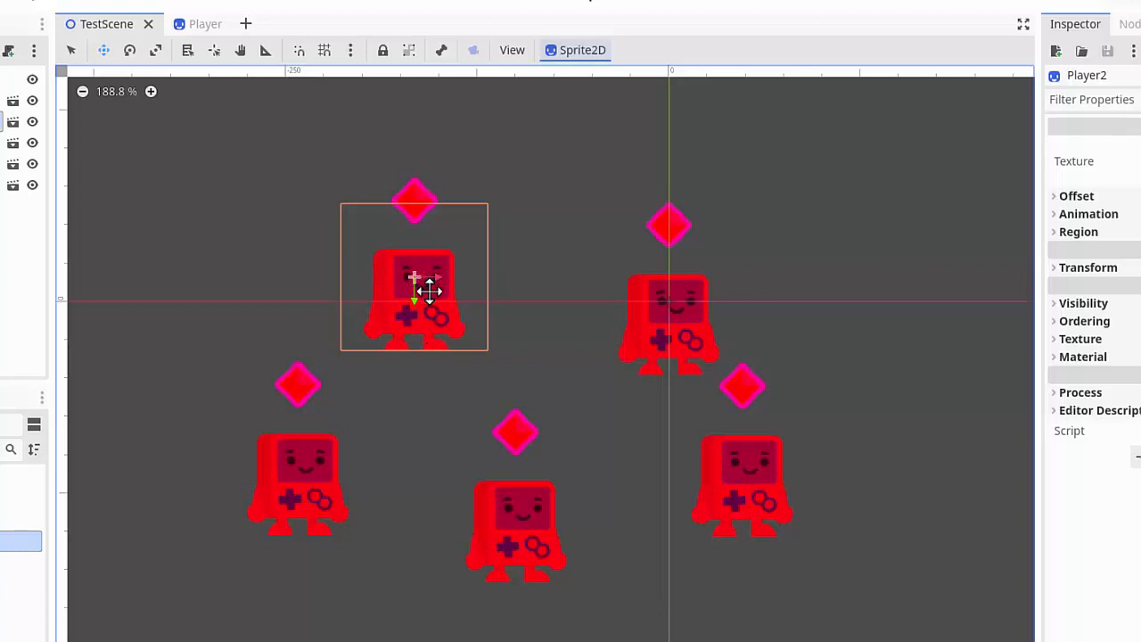
drag(428, 281, 444, 304)
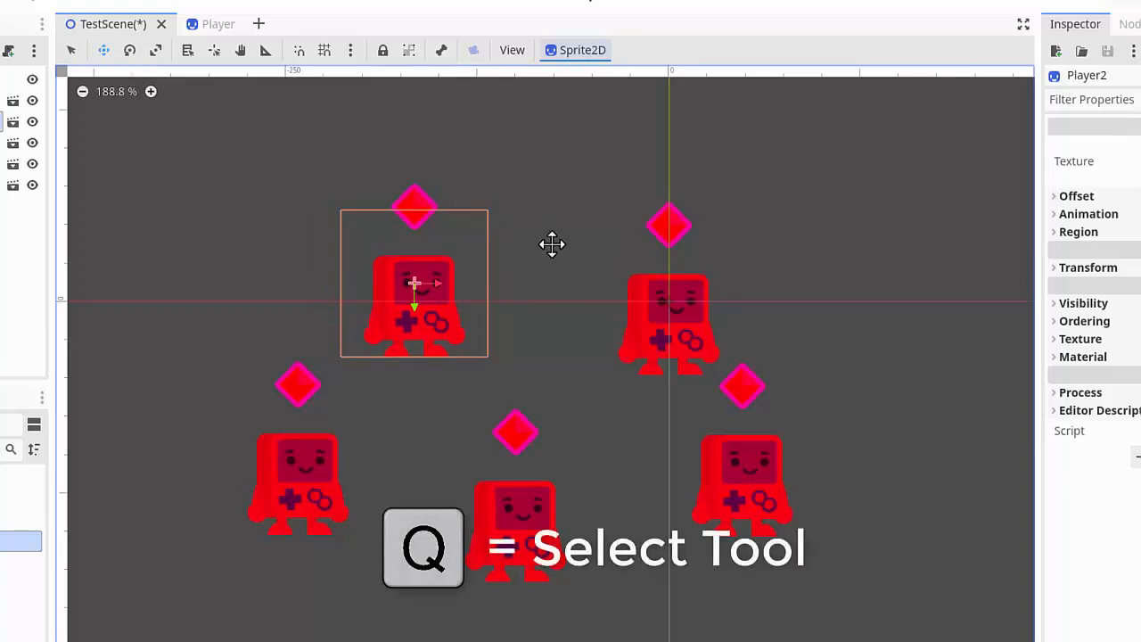
Select the original Player instance at the origin and move it up and slightly right, above the horizontal axis
click(647, 305)
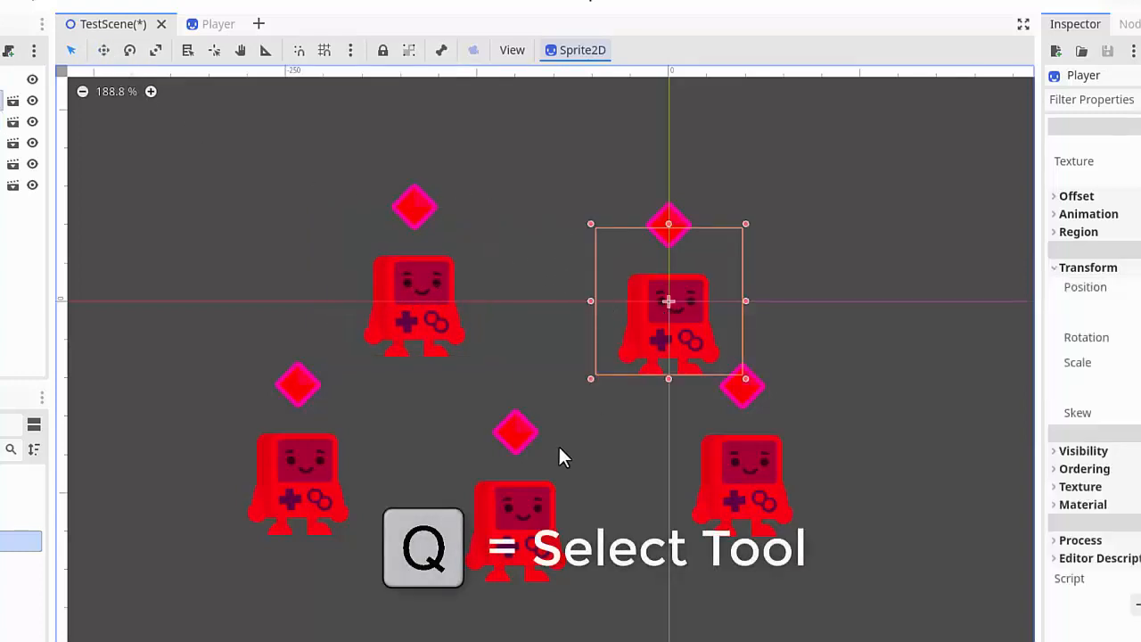
click(558, 444)
click(700, 291)
key(w)
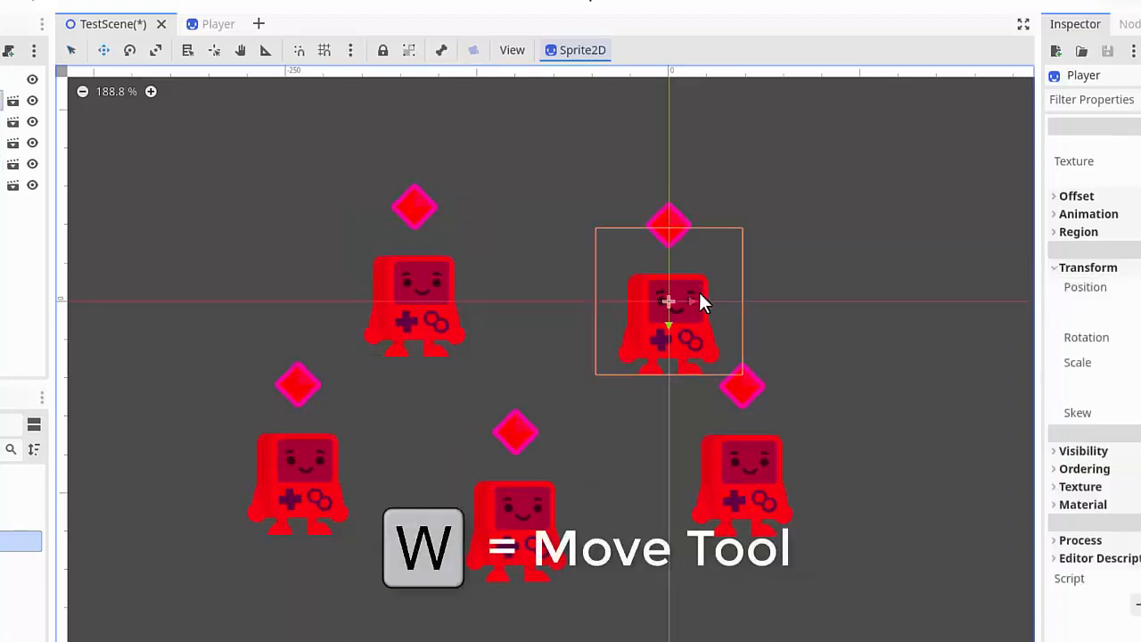
drag(677, 326, 711, 288)
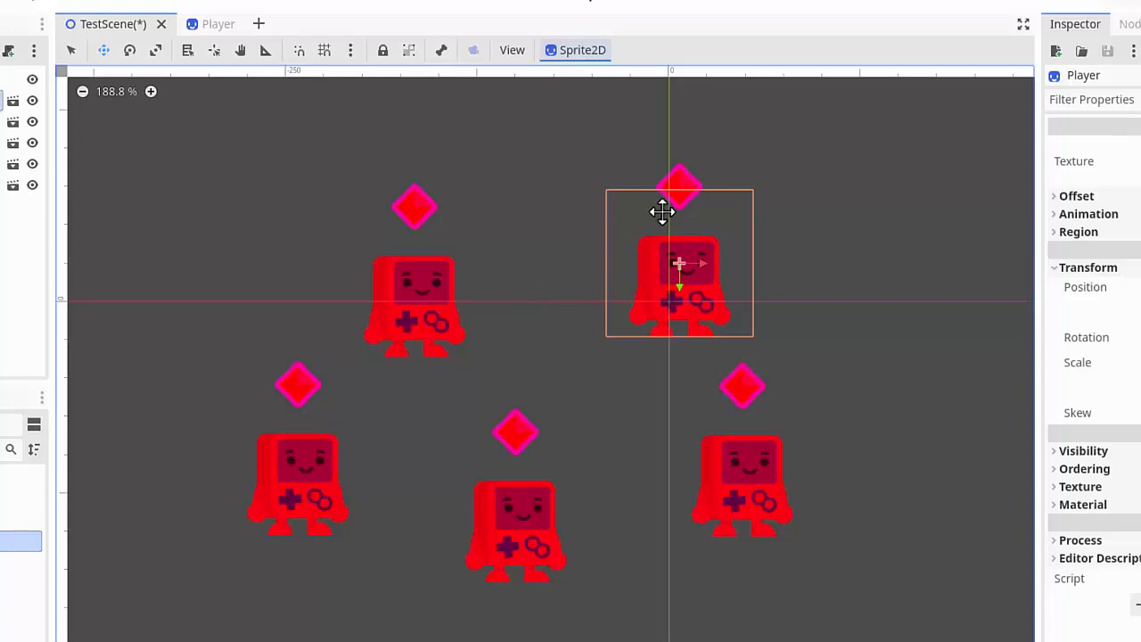
Rotate the original Player clockwise until its coin points down to the right, and scale it up evenly
click(129, 51)
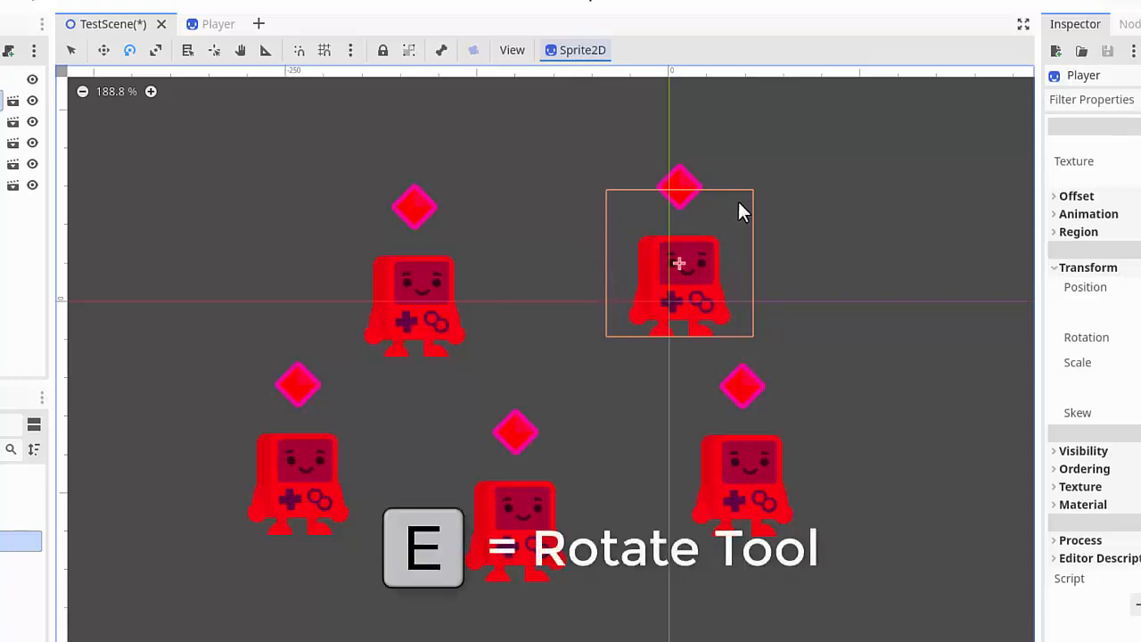
drag(739, 208, 745, 403)
key(s)
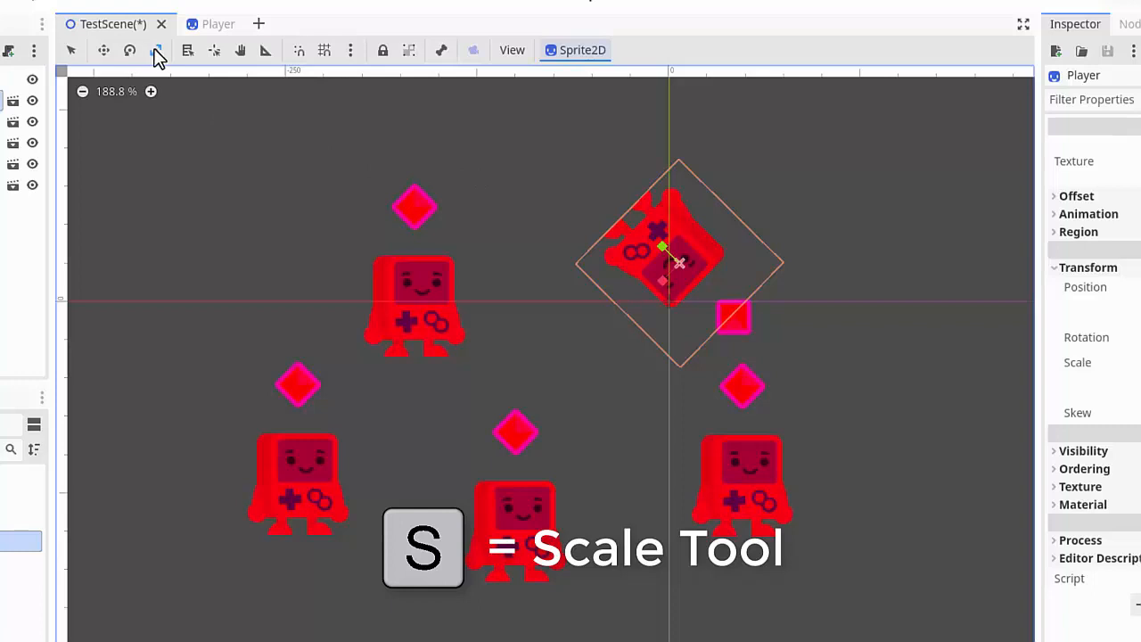
drag(659, 280, 661, 244)
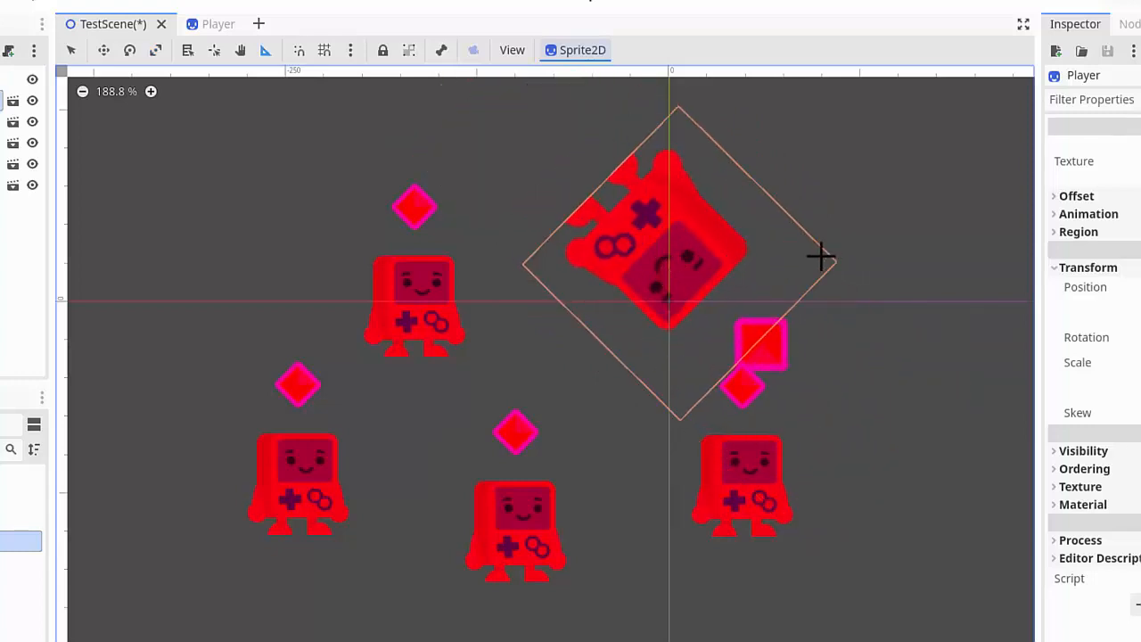
Rotate the enlarged Player back upright and move it slightly up and left, ending in Select mode
drag(740, 239, 573, 198)
key(w)
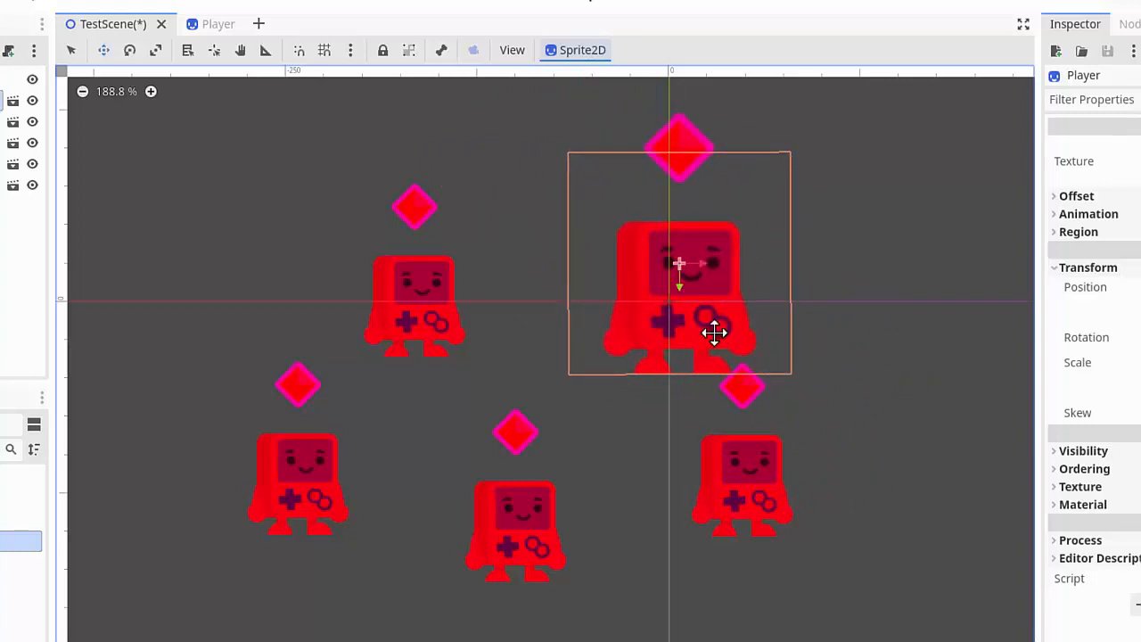
drag(705, 306, 727, 241)
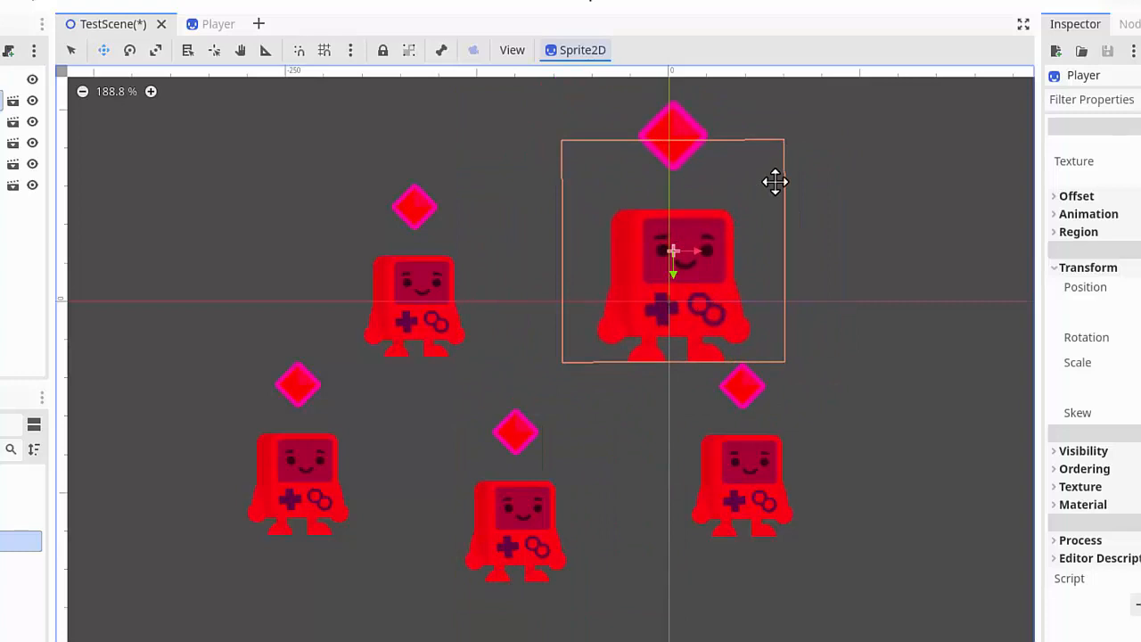
click(71, 51)
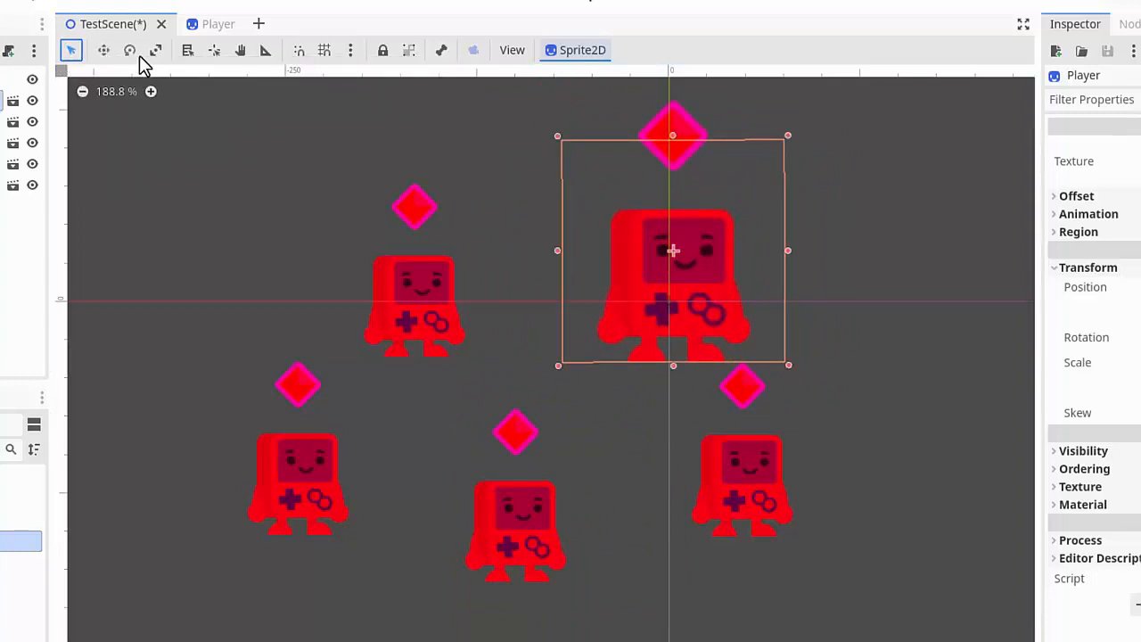
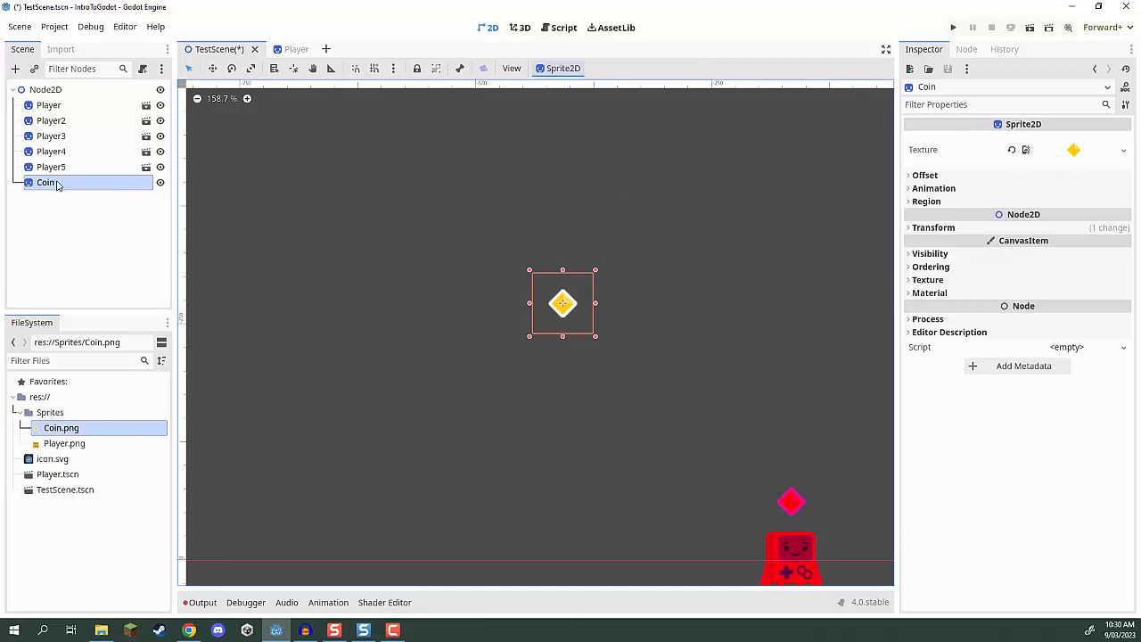
Move the Coin sprite upward and slightly left with the Move tool
scroll(582, 314, up, 1)
scroll(582, 314, up, 1)
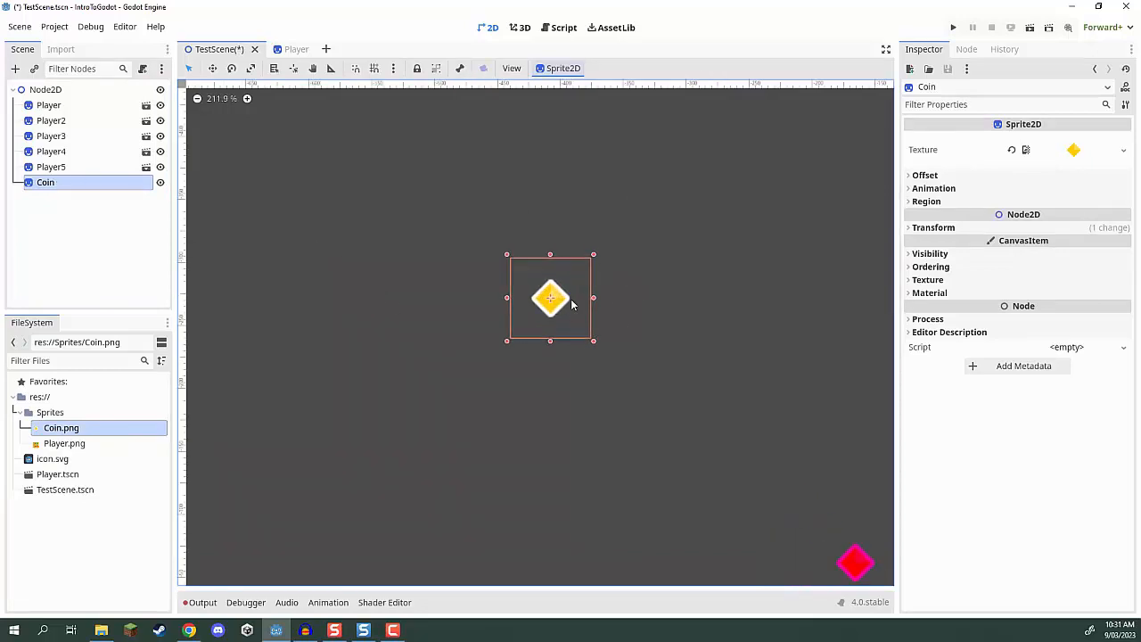
middle_drag(596, 298, 619, 287)
drag(586, 277, 589, 240)
click(588, 294)
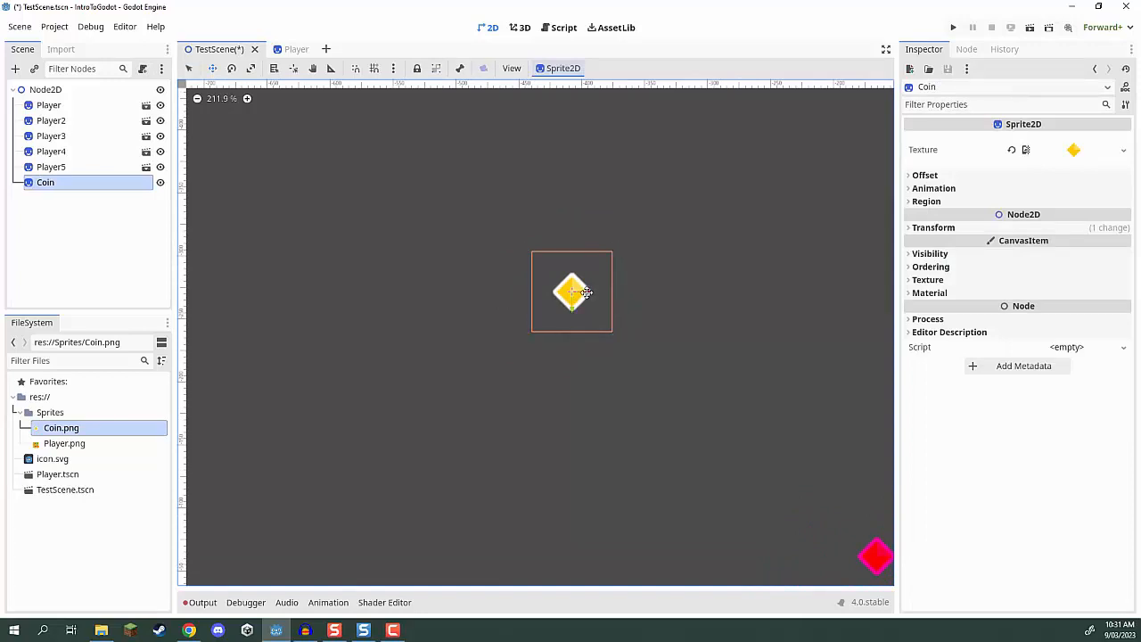
drag(587, 300, 569, 196)
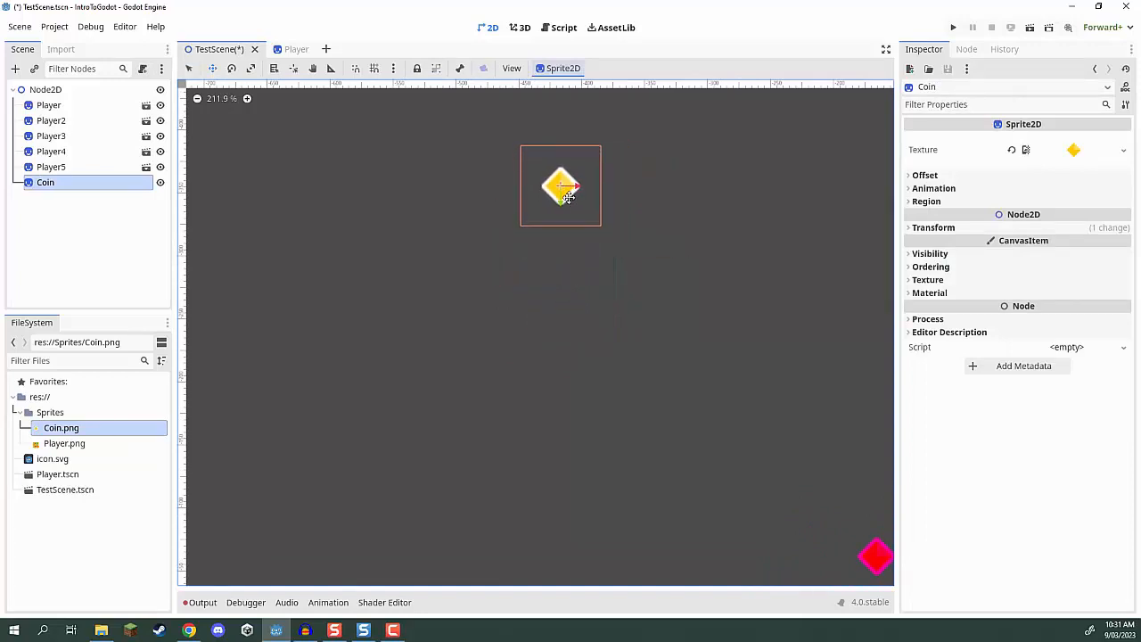
Duplicate the coin twice, placing one copy directly below the original and the other between them to the left
key(ctrl+d)
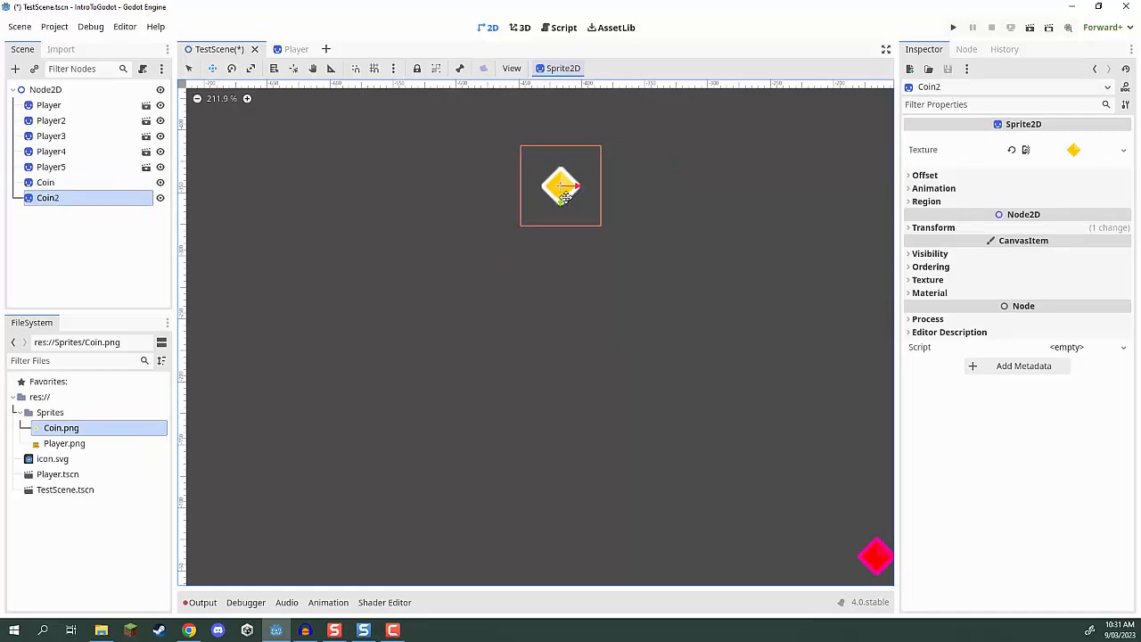
drag(569, 196, 536, 226)
key(ctrl+d)
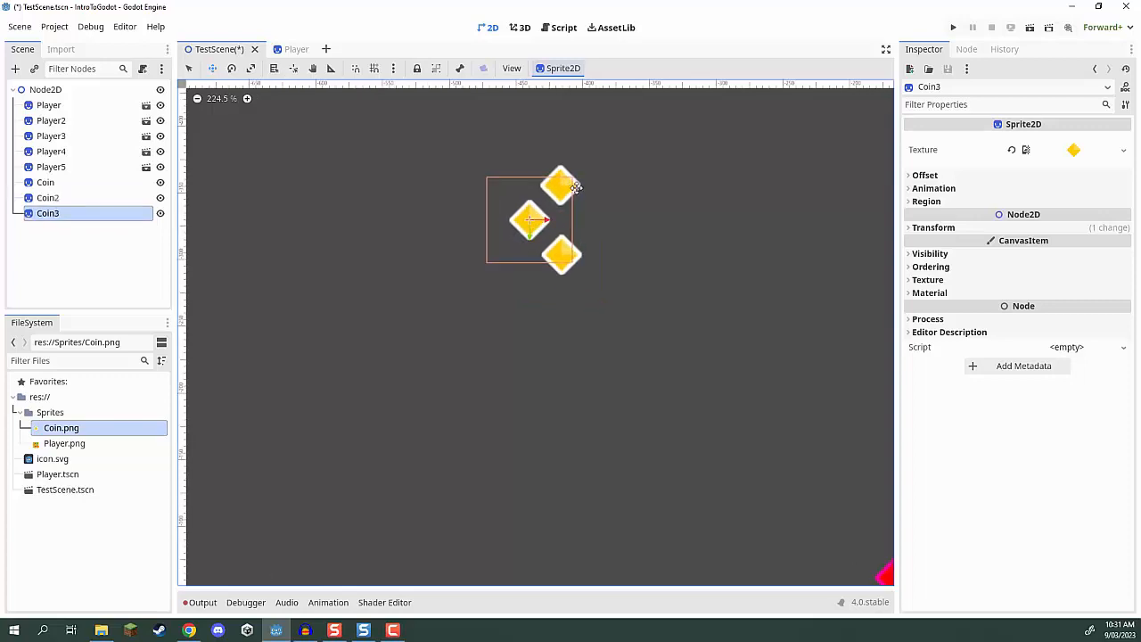
scroll(557, 227, up, 1)
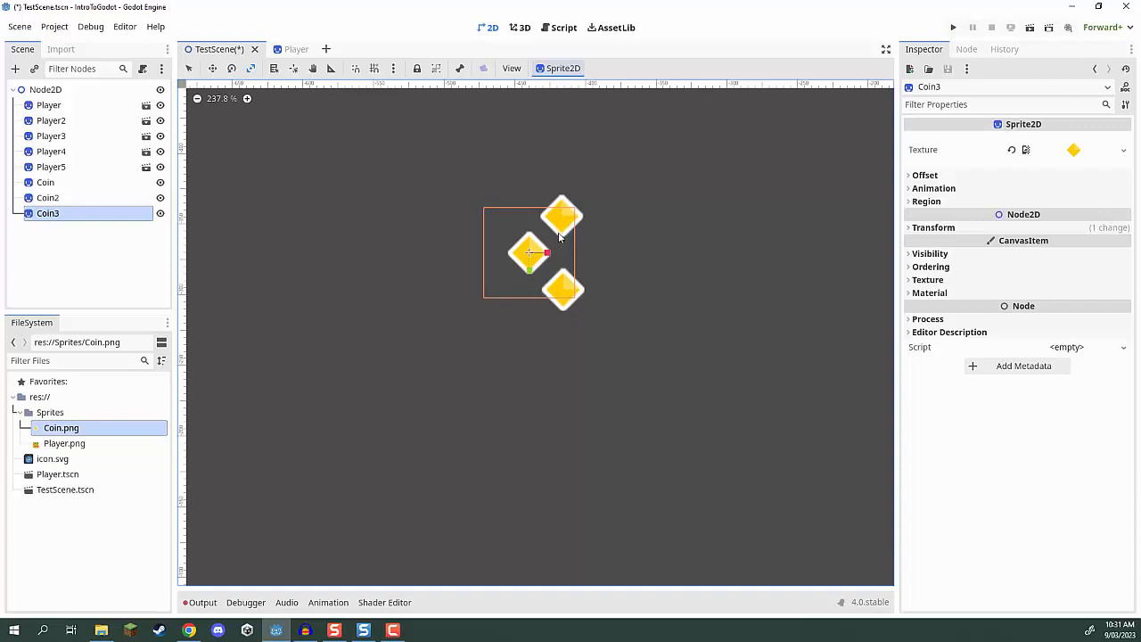
Shrink Coin3 and add three more duplicates to form a symmetric pattern of small inner coins and larger, square-turned outer coins
drag(556, 236, 476, 258)
key(ctrl+d)
key(ctrl+d)
key(s)
key(e)
key(q)
key(ctrl+d)
middle_drag(561, 253, 628, 263)
scroll(630, 261, down, 3)
scroll(683, 231, up, 3)
Review the nodes Coin to Coin6 in the scene tree, leaving nothing selected
click(97, 298)
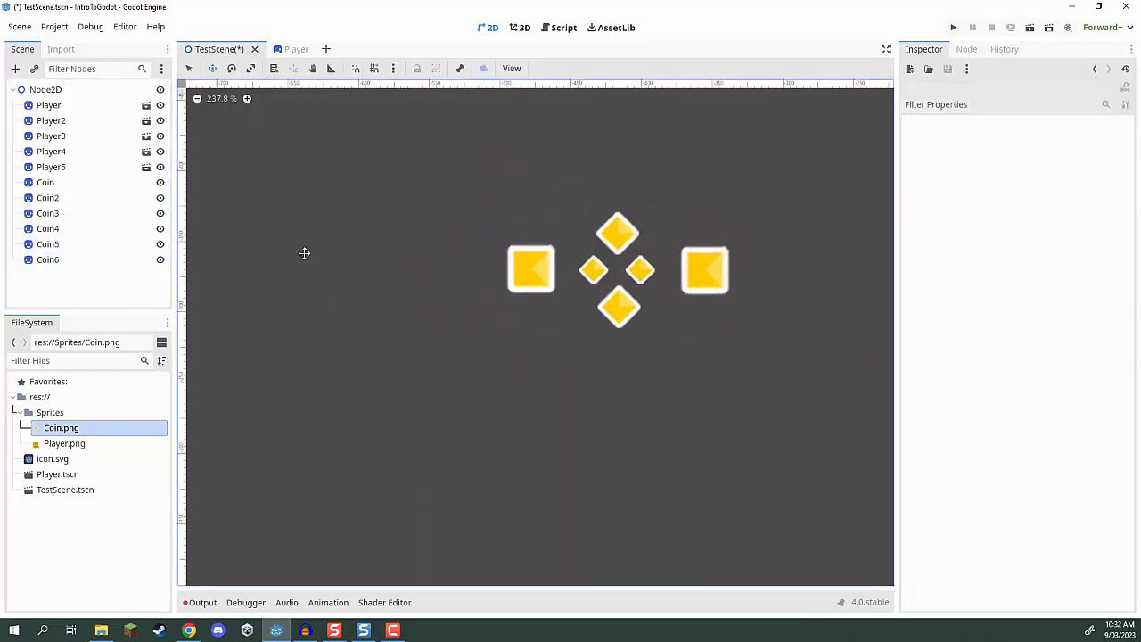
click(53, 246)
click(60, 277)
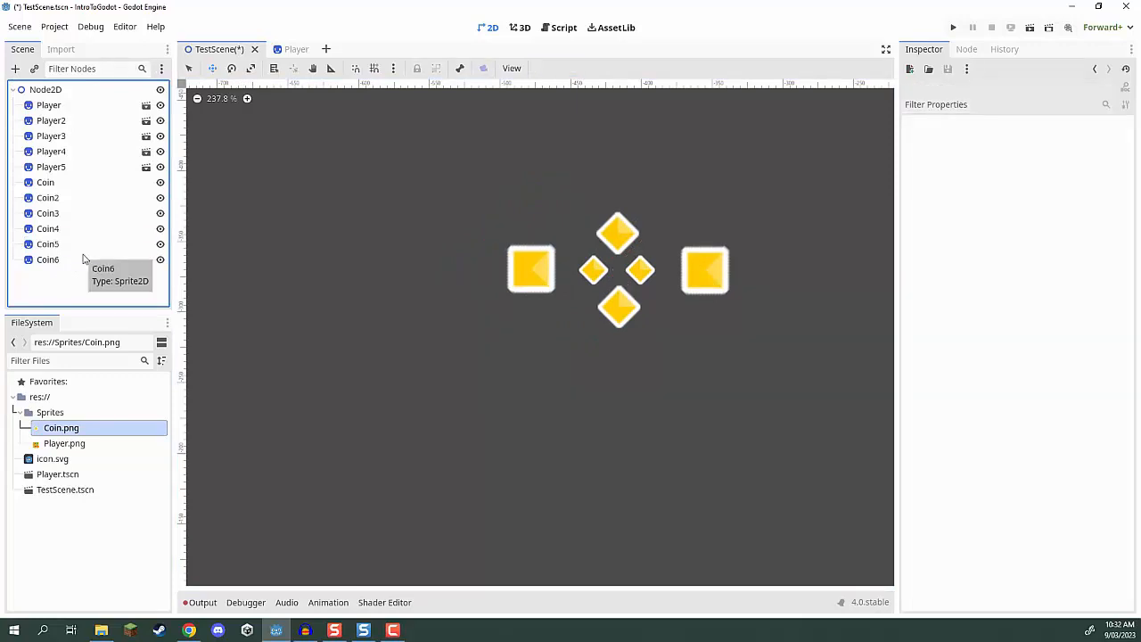
key(c)
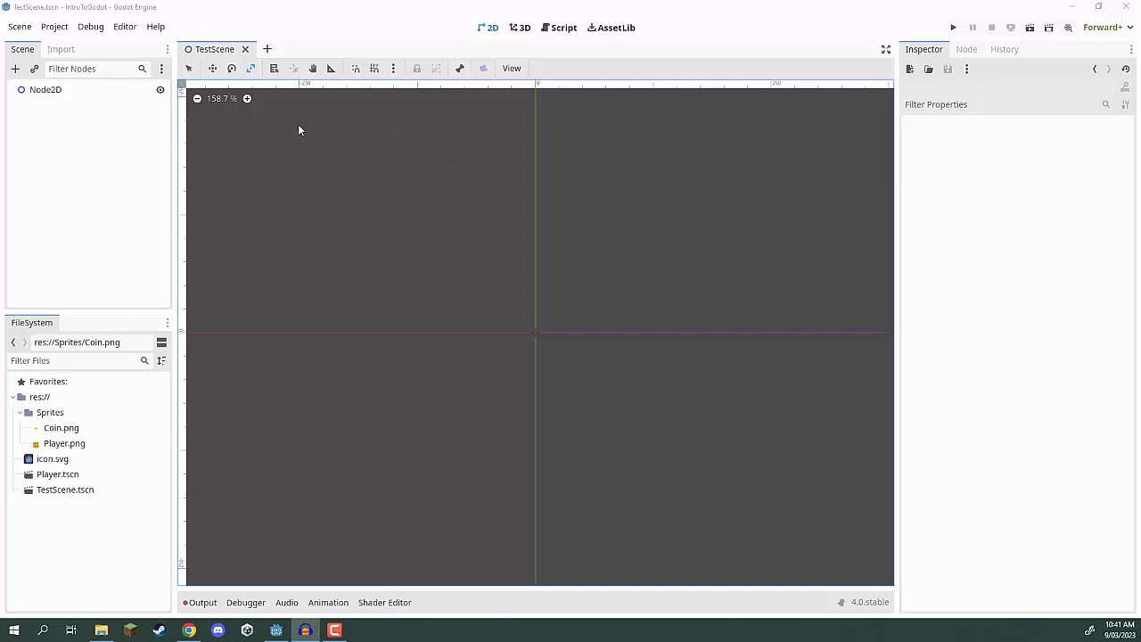
Find the Sprite2D node type by searching for "sprite" and add it as a child of the root Node2D
click(87, 92)
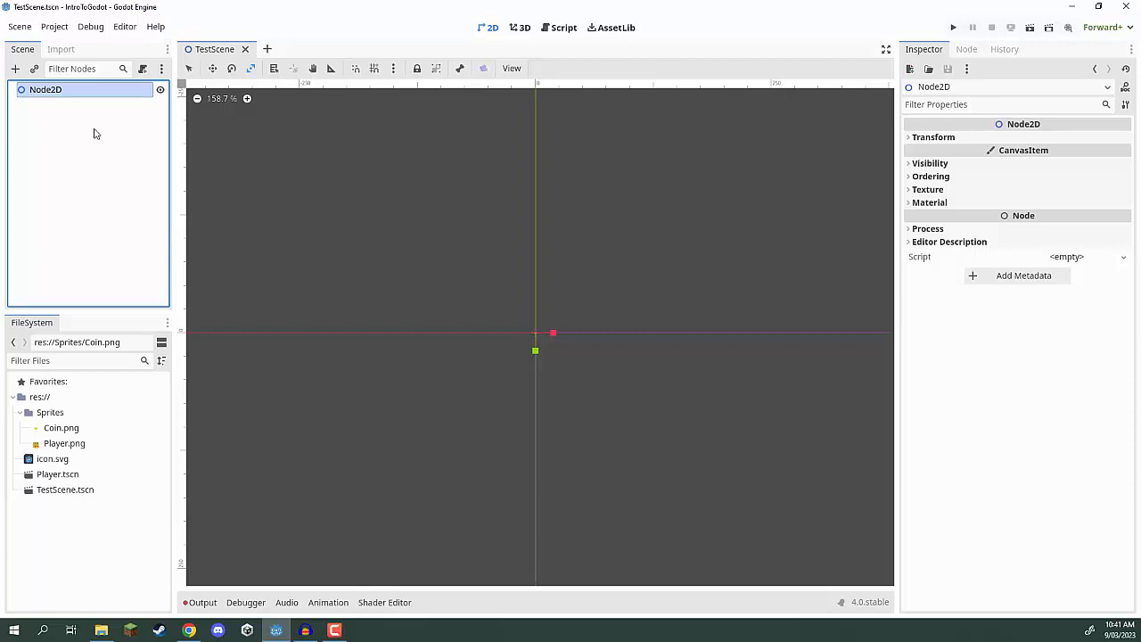
click(93, 133)
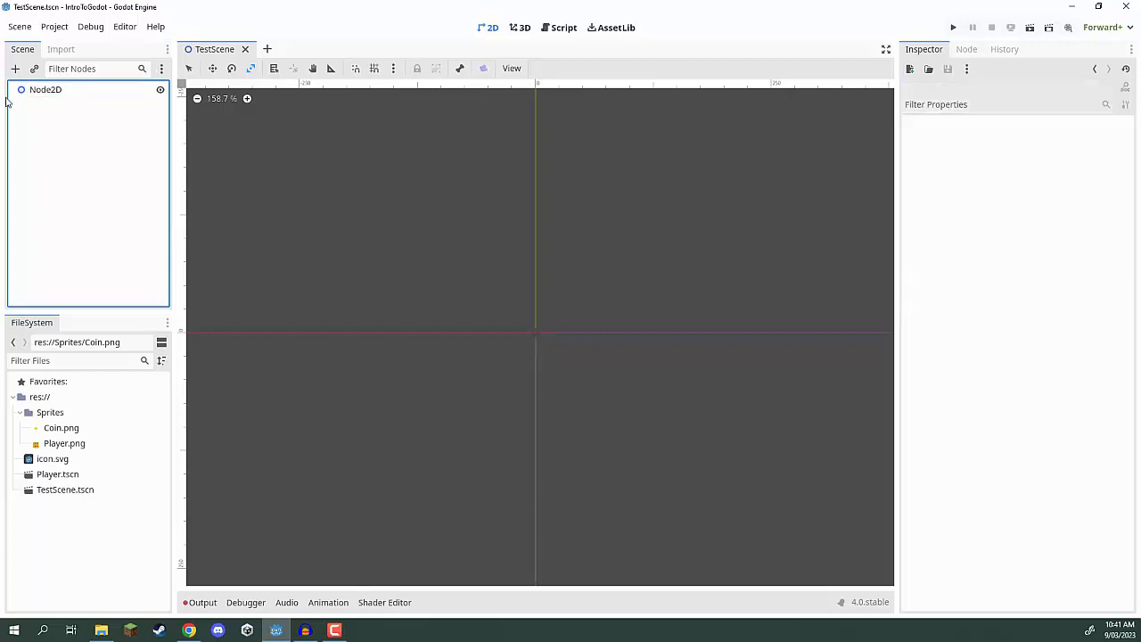
click(15, 69)
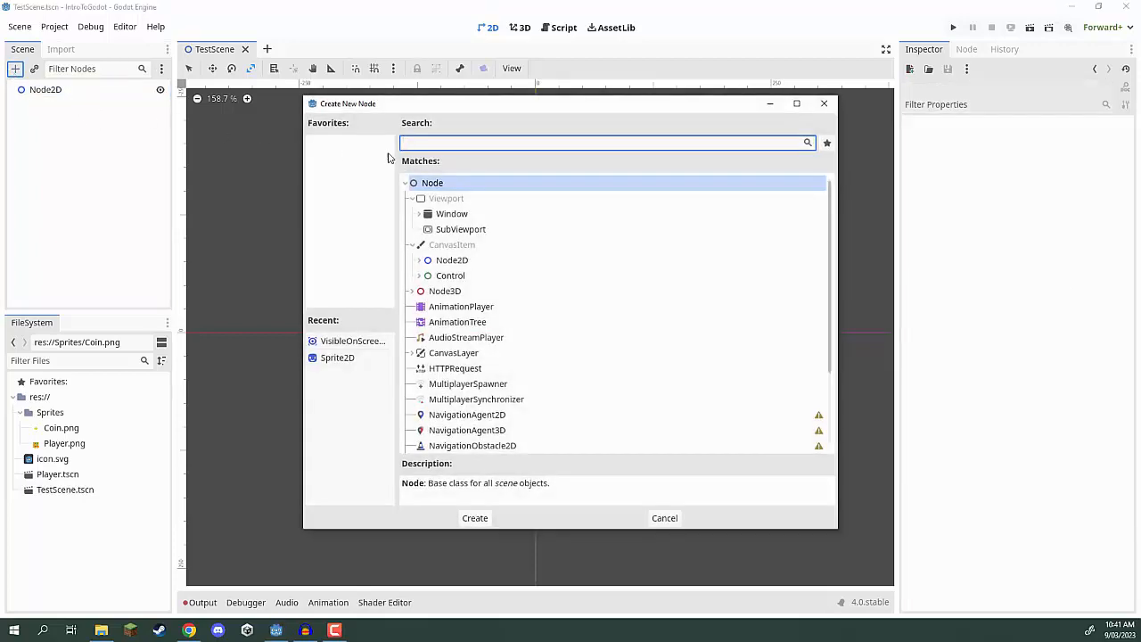
text(sprite)
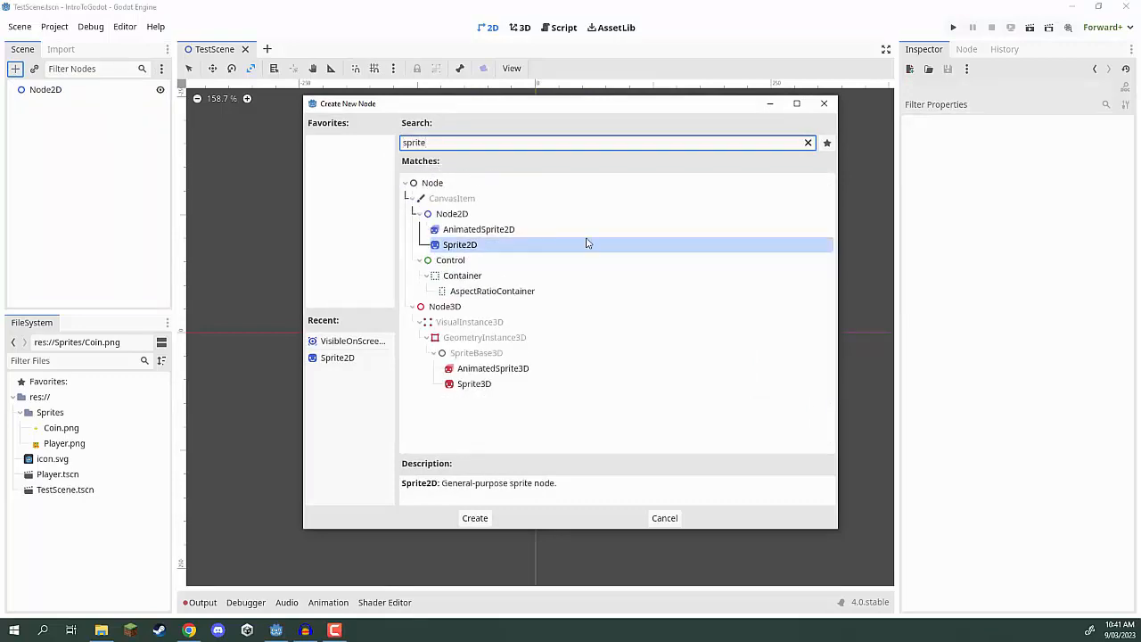
click(461, 248)
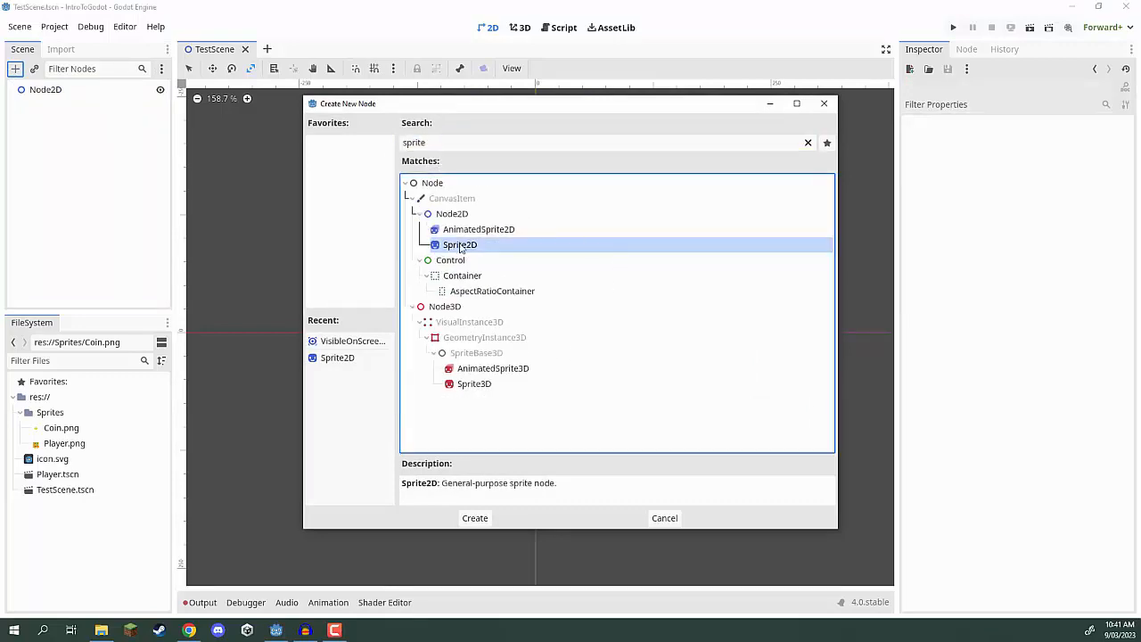
click(475, 518)
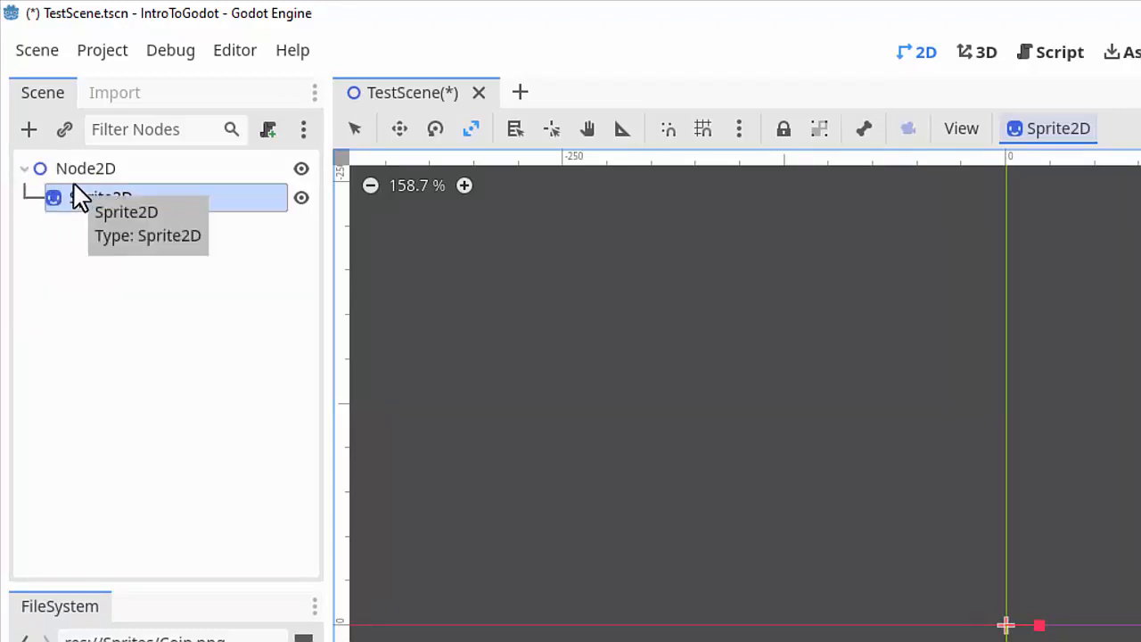
Collapse and expand the Node2D branch repeatedly to examine its parent-child relation with Sprite2D, ending collapsed
click(24, 169)
click(24, 170)
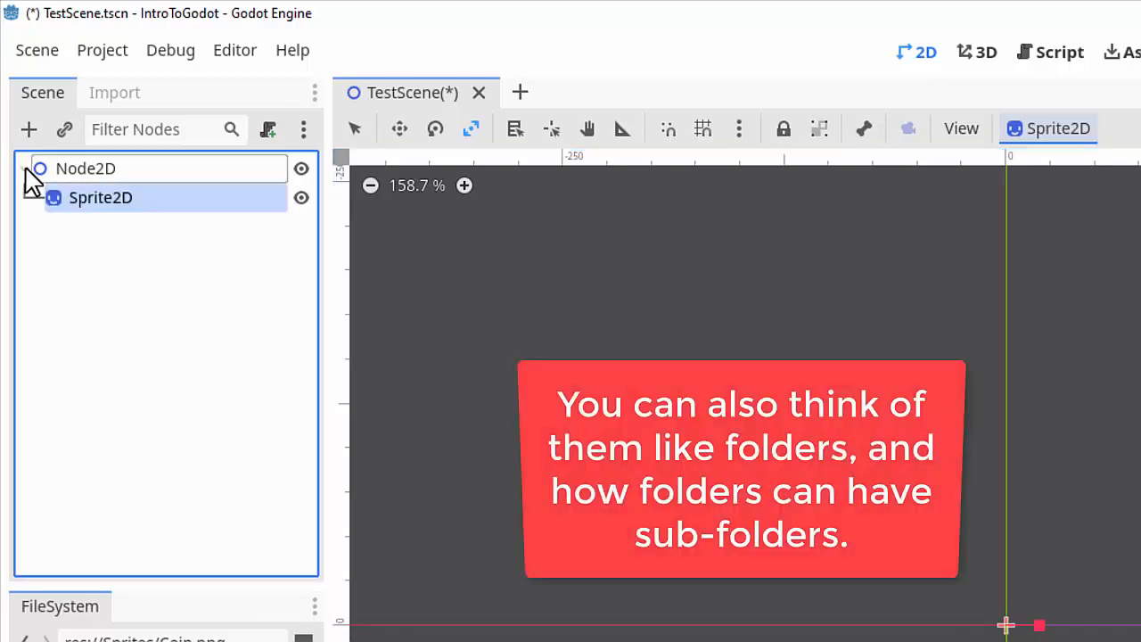
click(24, 170)
click(24, 170)
click(25, 169)
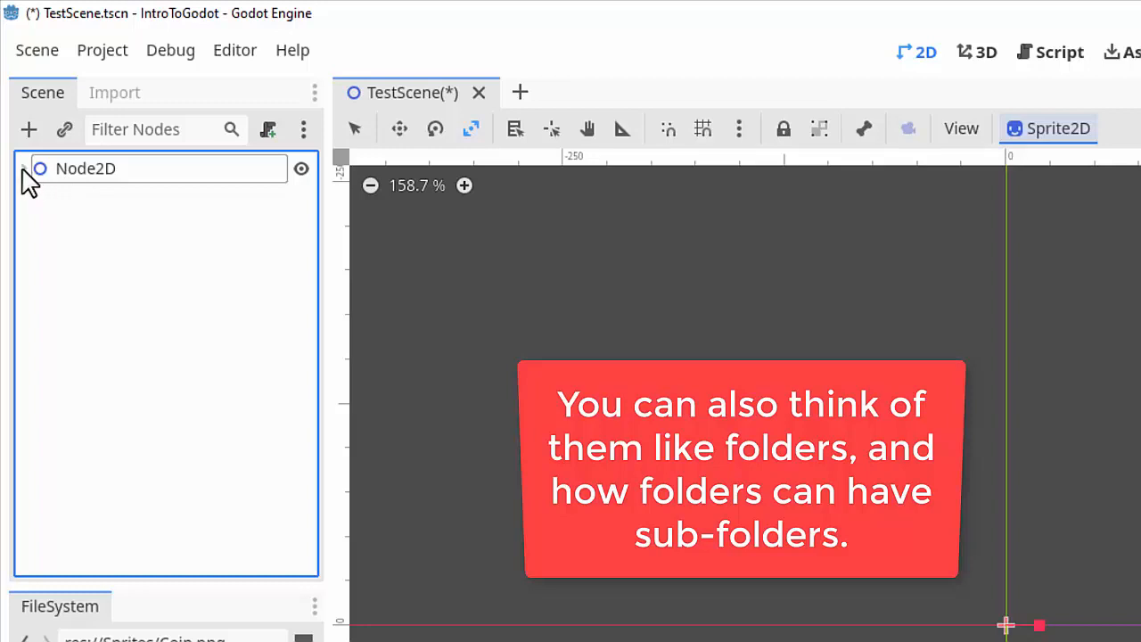
Expand the Node2D branch, assign Player.png as the texture of its Sprite2D child, and switch to the Move tool
click(24, 170)
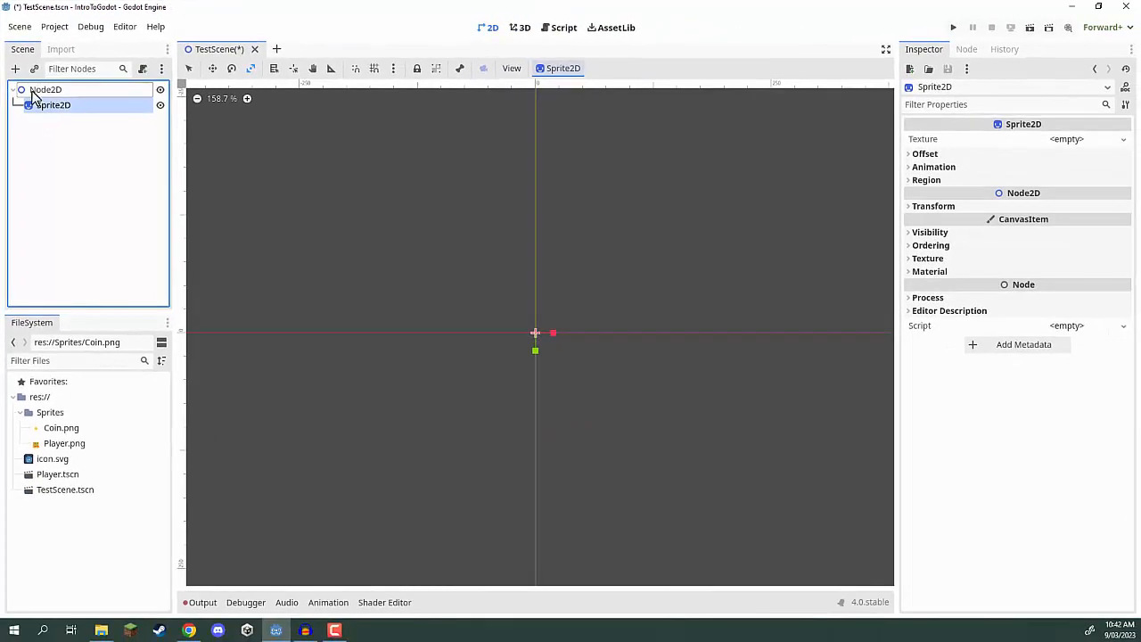
click(68, 170)
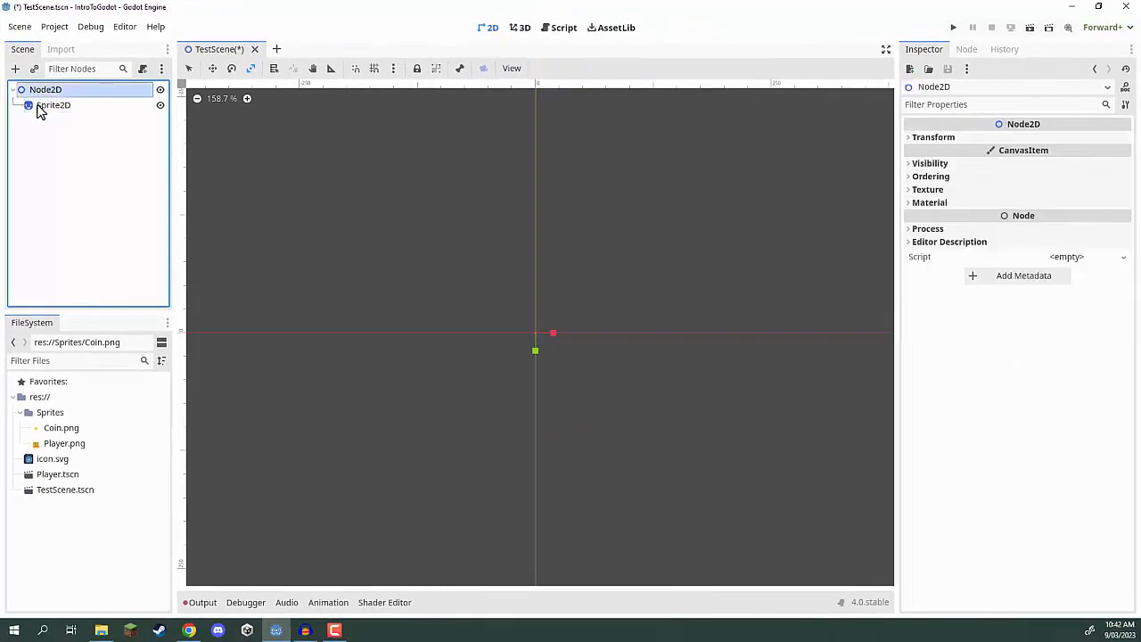
click(57, 110)
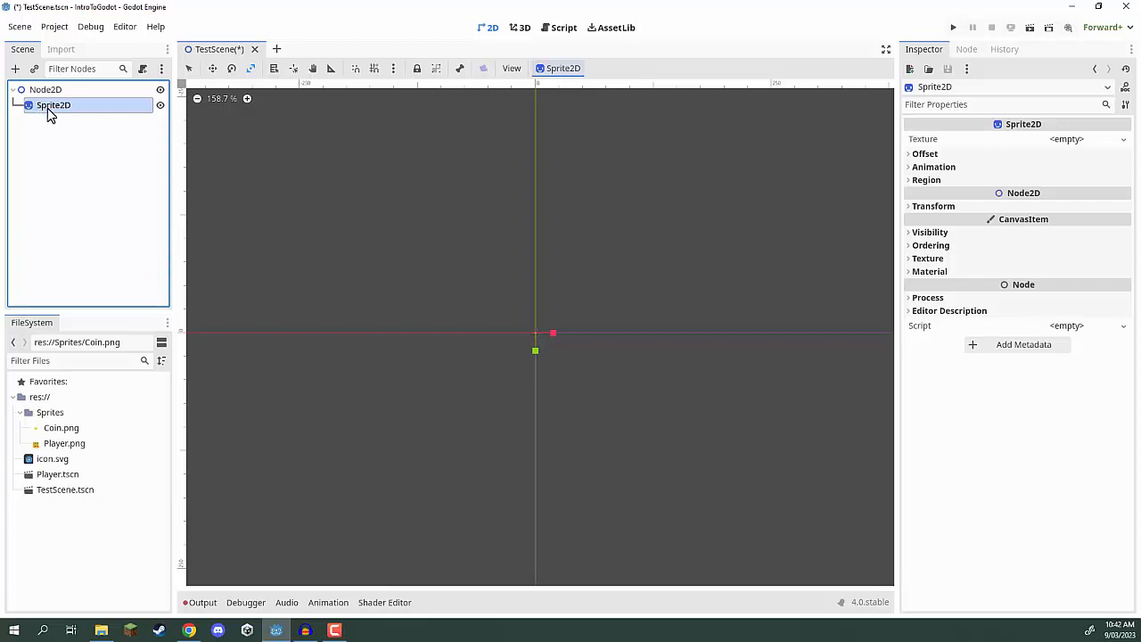
drag(53, 443, 1034, 140)
scroll(512, 370, up, 2)
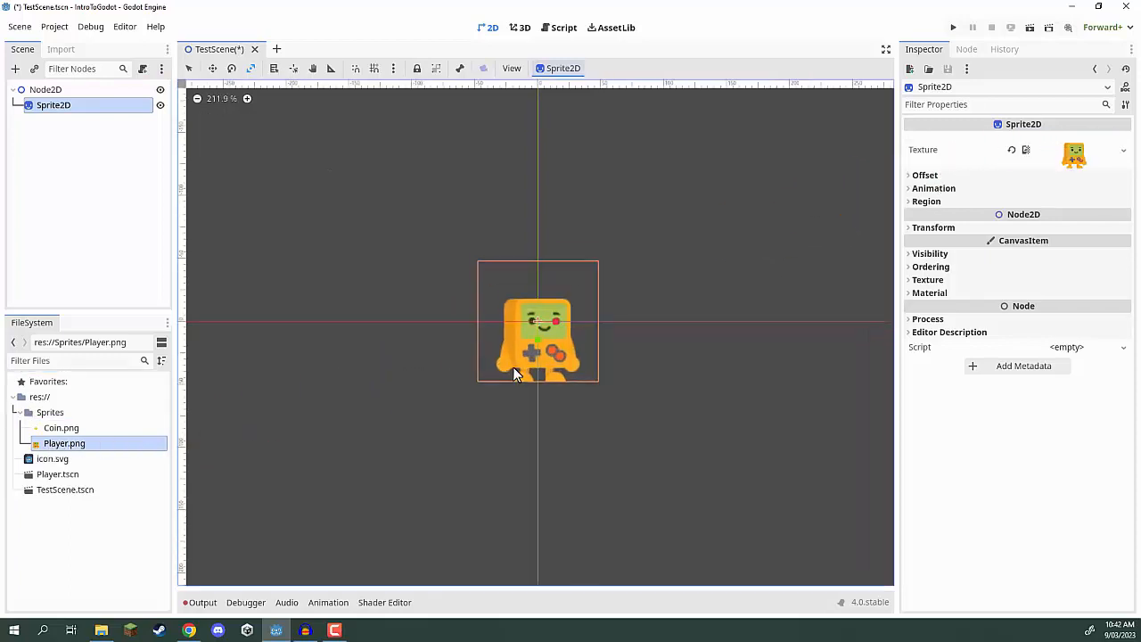
scroll(514, 367, up, 1)
key(w)
middle_drag(571, 314, 603, 263)
scroll(605, 261, down, 2)
scroll(603, 262, up, 4)
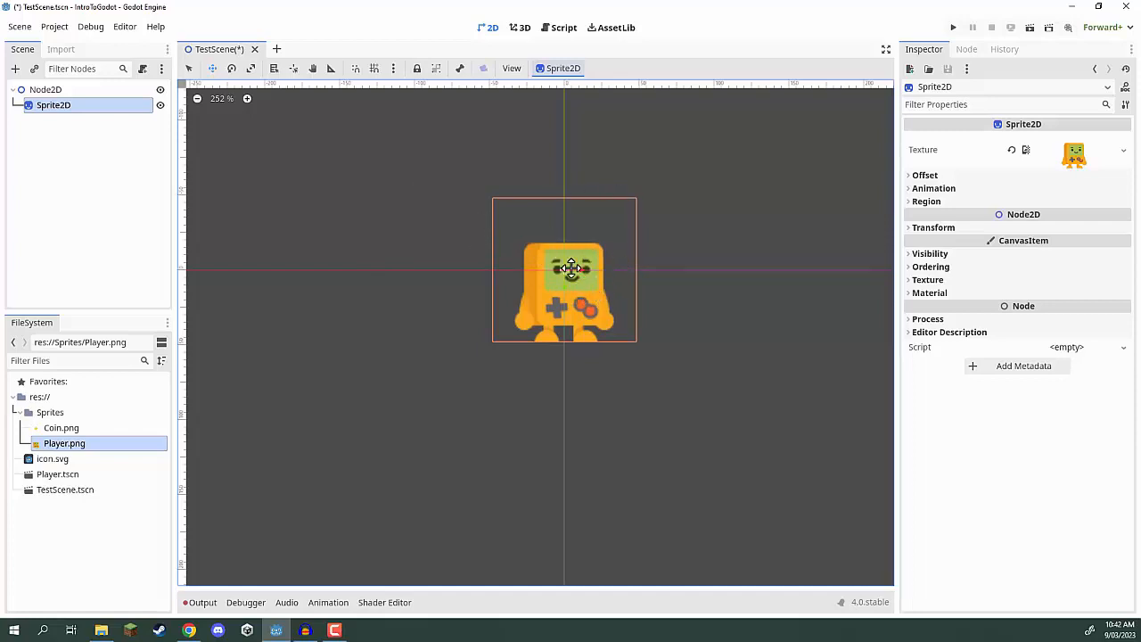
Find the CollisionShape2D node type by searching for "coll" and add it as a child of Sprite2D
right_click(48, 109)
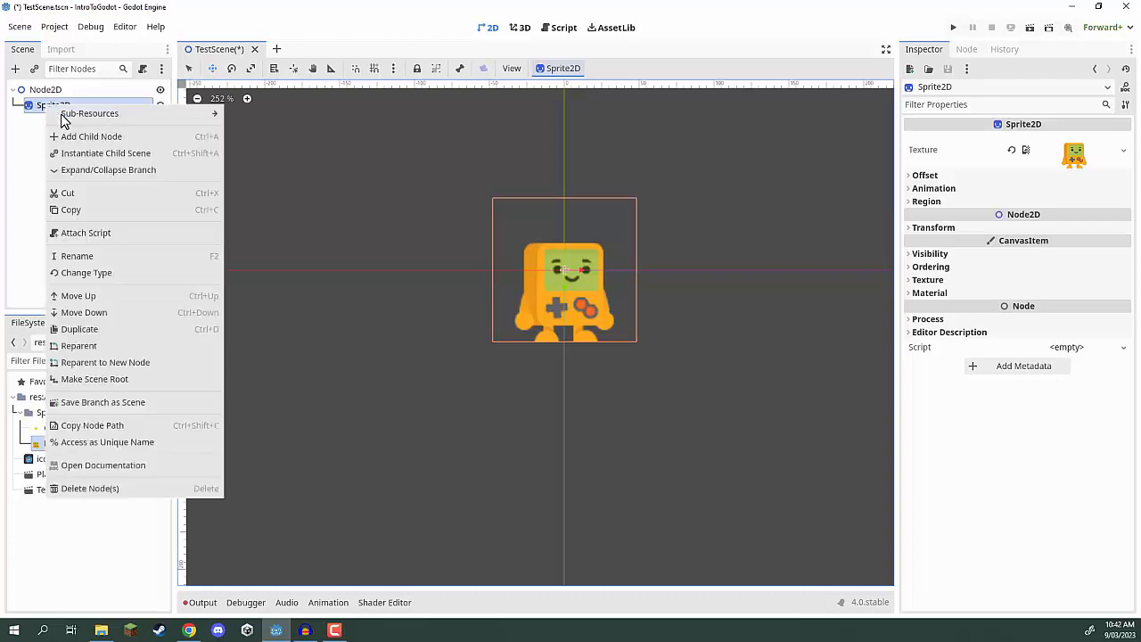
click(77, 138)
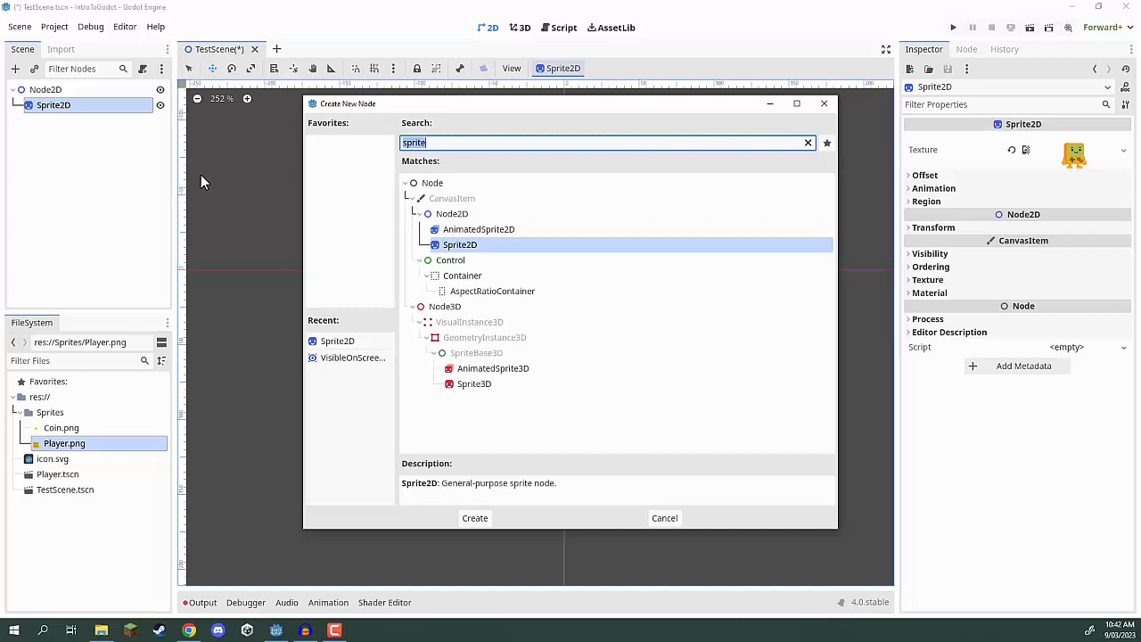
text(coll)
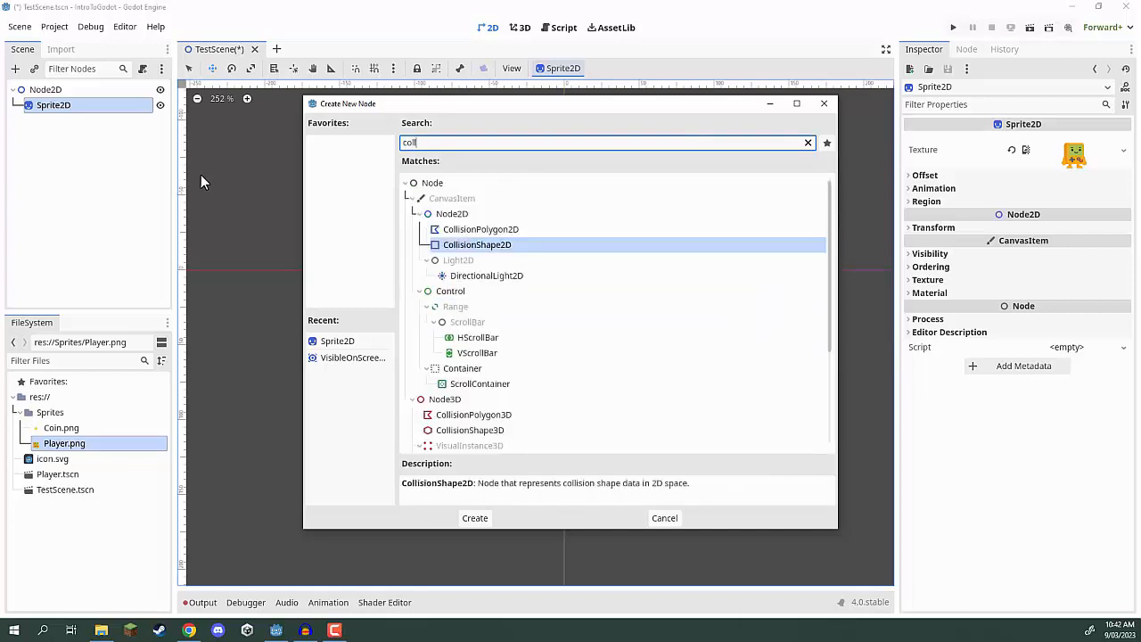
click(444, 244)
click(471, 519)
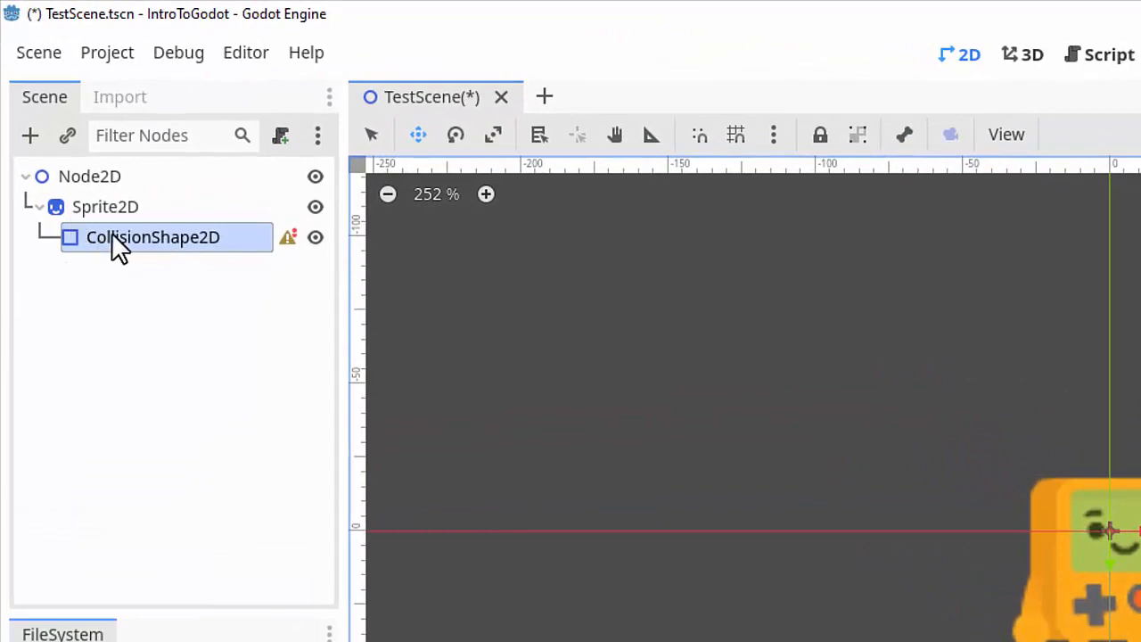
Give the CollisionShape2D node under Sprite2D a new RectangleShape2D as its shape
click(107, 206)
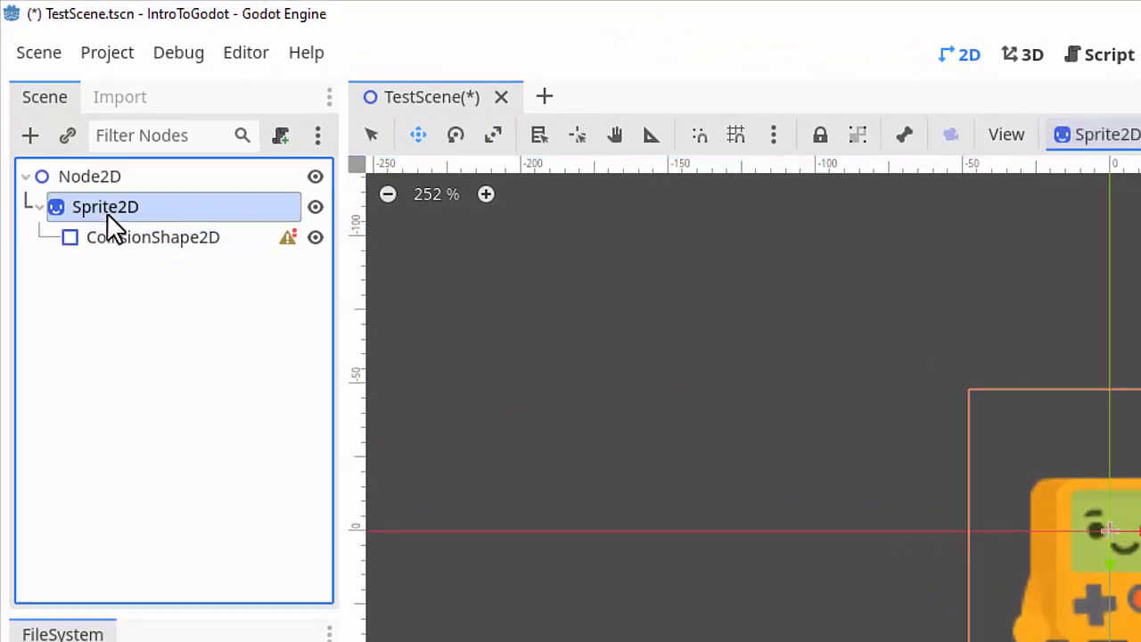
click(98, 236)
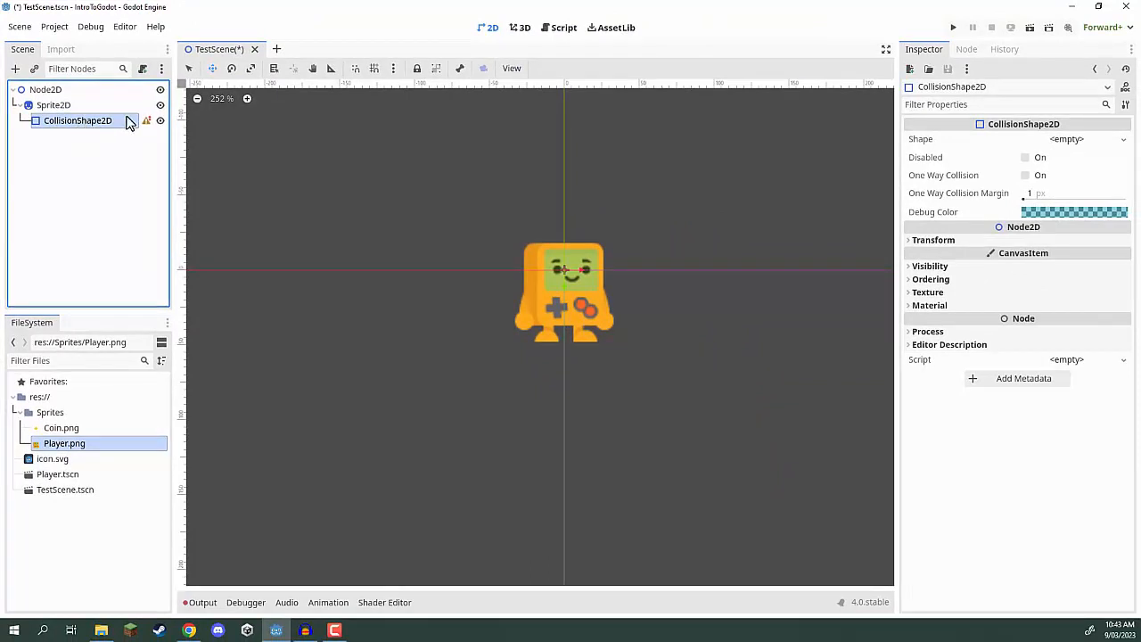
click(1123, 139)
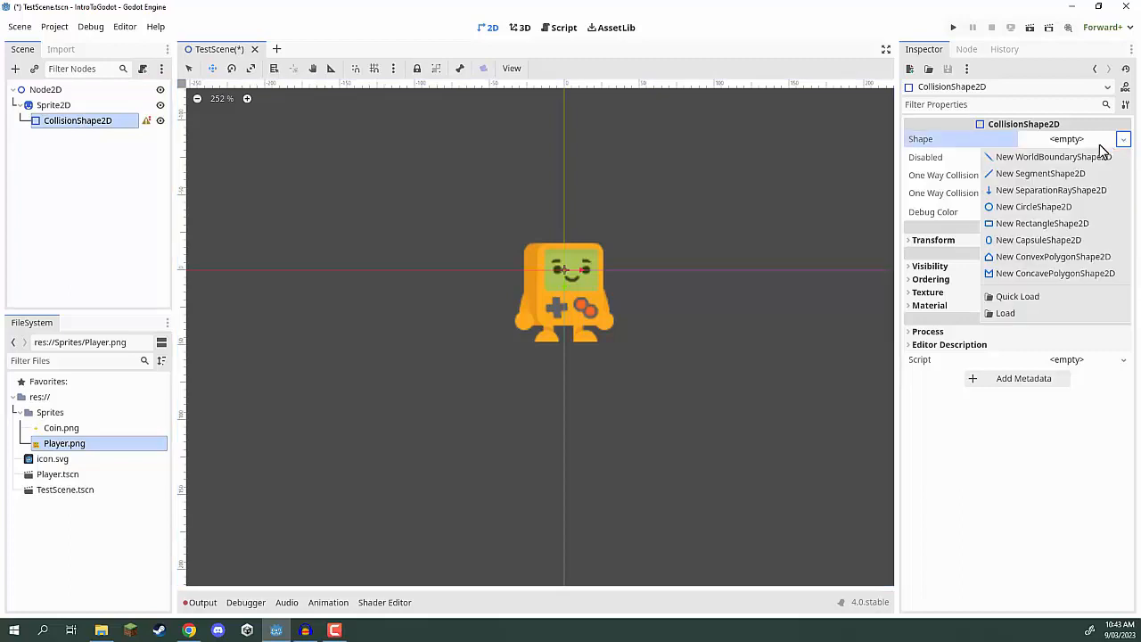
click(1031, 225)
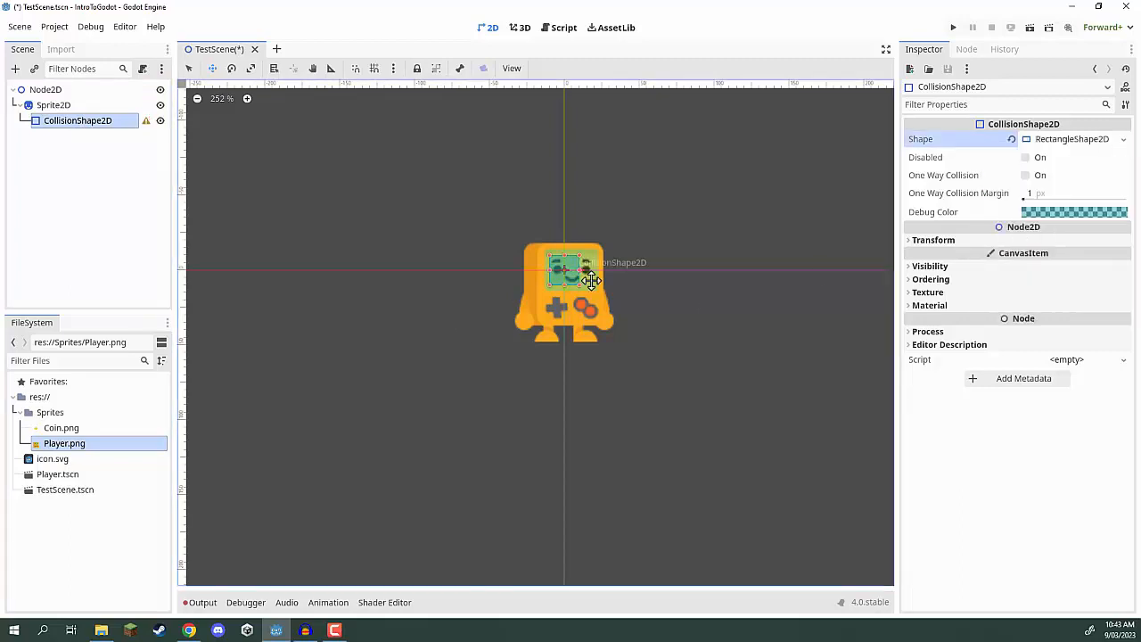
scroll(553, 268, up, 1)
scroll(553, 268, up, 1)
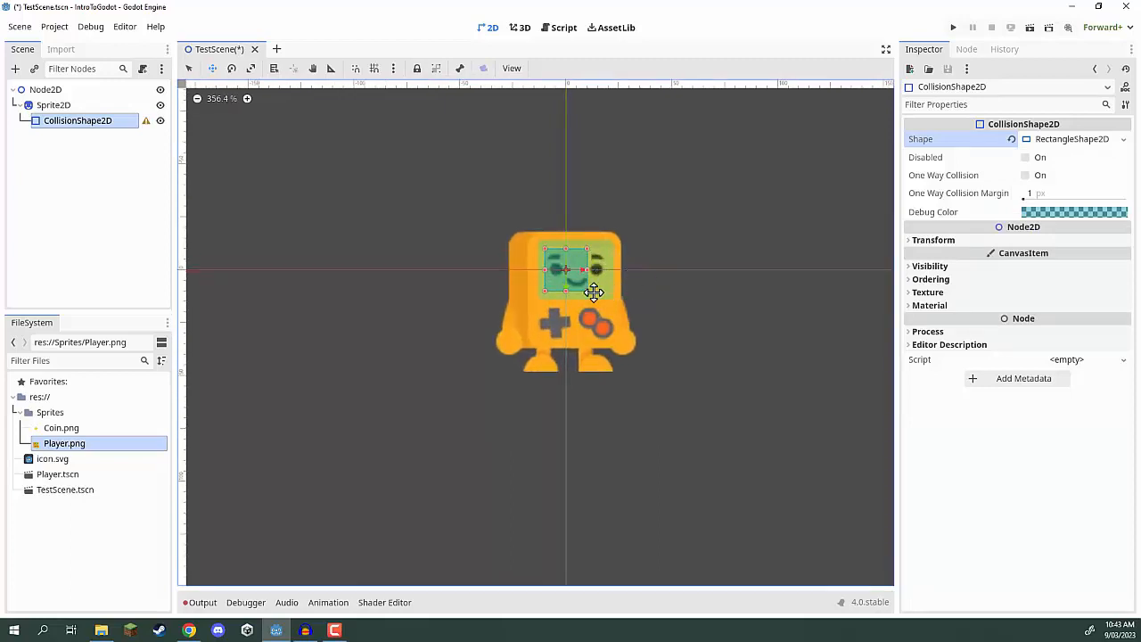
Resize the rectangular collision shape to cover the player sprite's body from head to feet, leaving the arms outside
drag(585, 291, 618, 371)
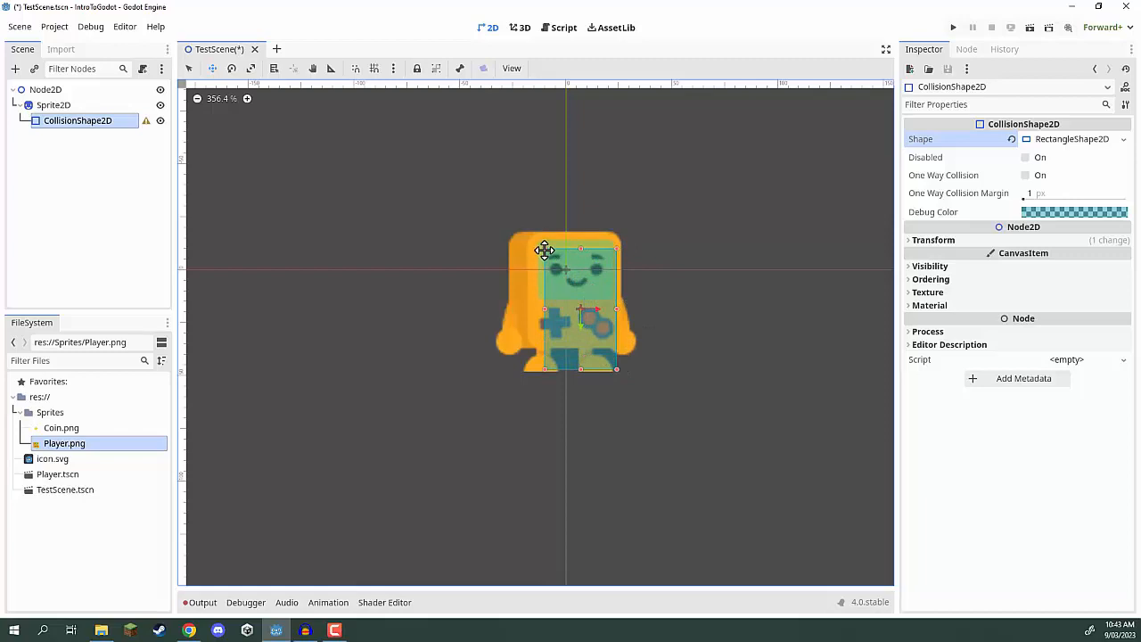
drag(544, 248, 506, 231)
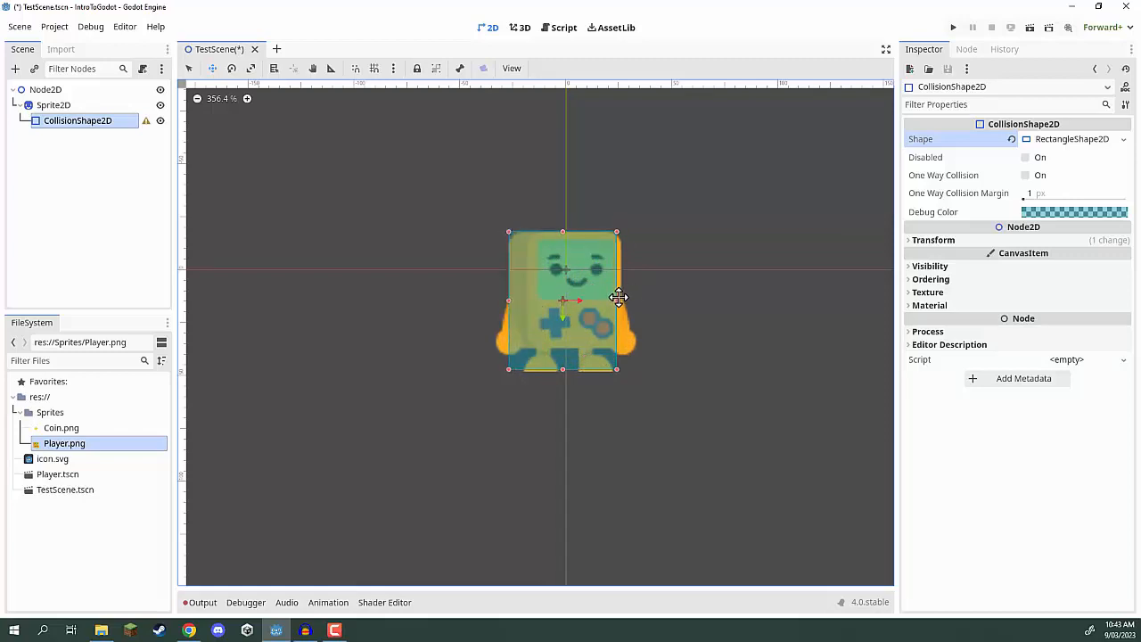
drag(615, 300, 618, 303)
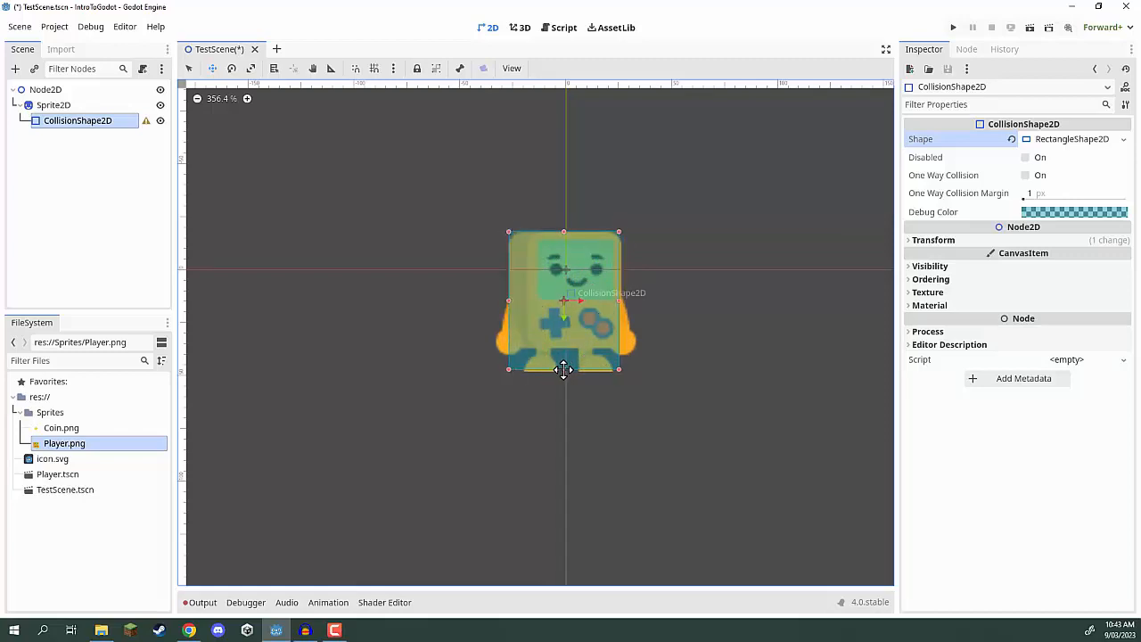
drag(564, 369, 564, 373)
drag(618, 301, 622, 302)
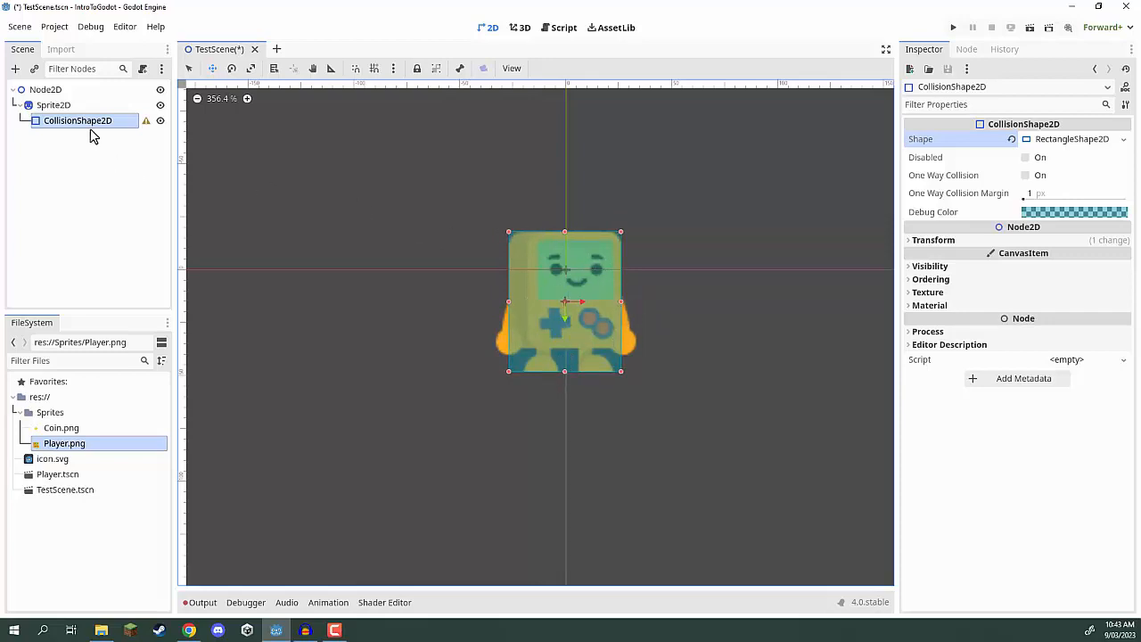
Move the Sprite2D node, together with its child collision shape, along the X axis to the negative side of the origin
click(71, 107)
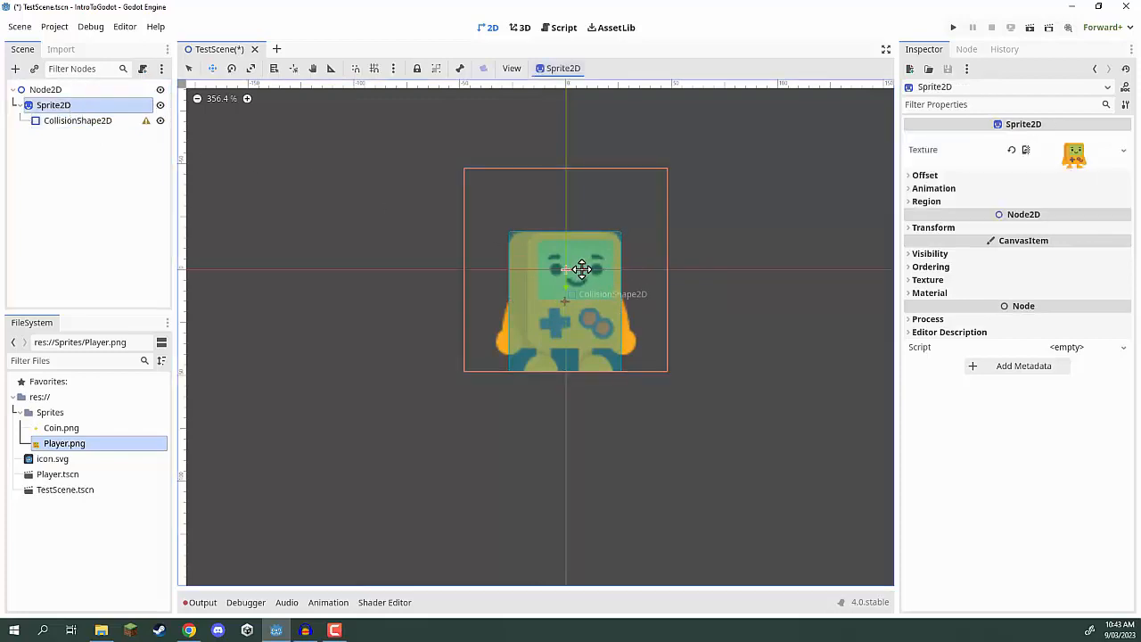
drag(582, 270, 274, 284)
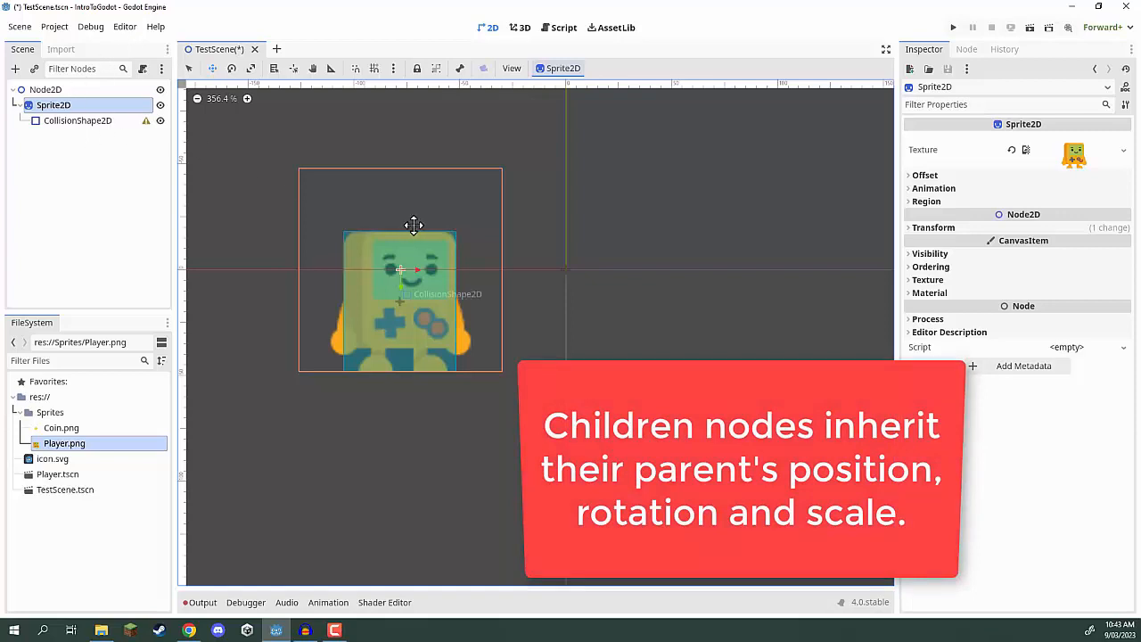
Try rotating and scaling Sprite2D with its collision shape, and undo the changes
key(e)
drag(459, 231, 544, 262)
key(s)
key(ctrl+z)
key(ctrl+z)
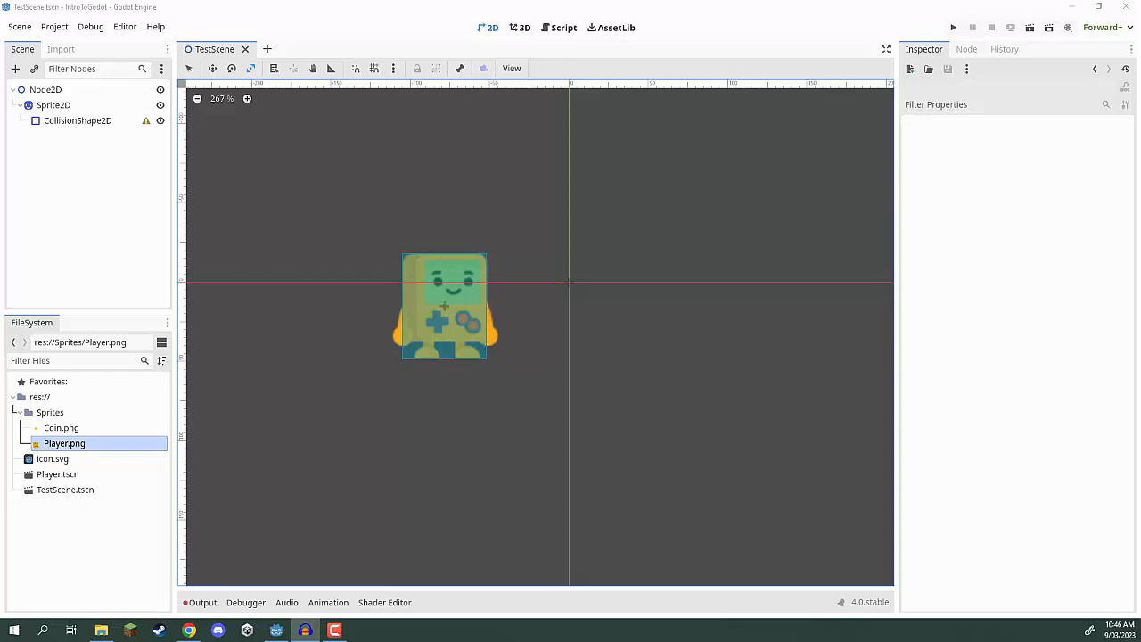
Create a new scene with a 3D Scene root node
click(136, 181)
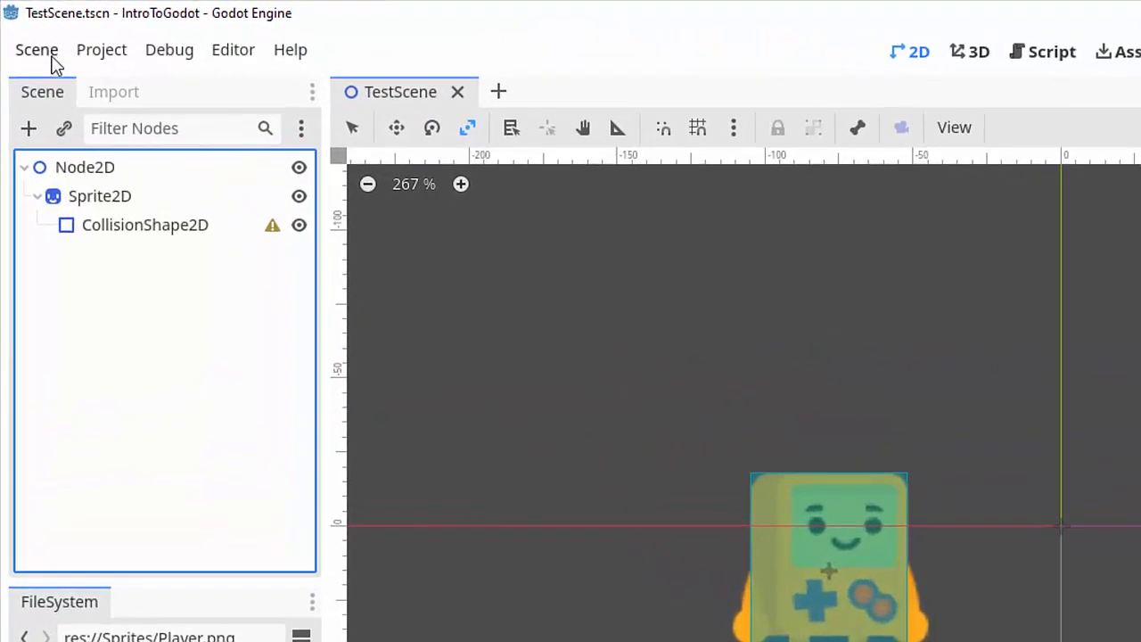
click(41, 55)
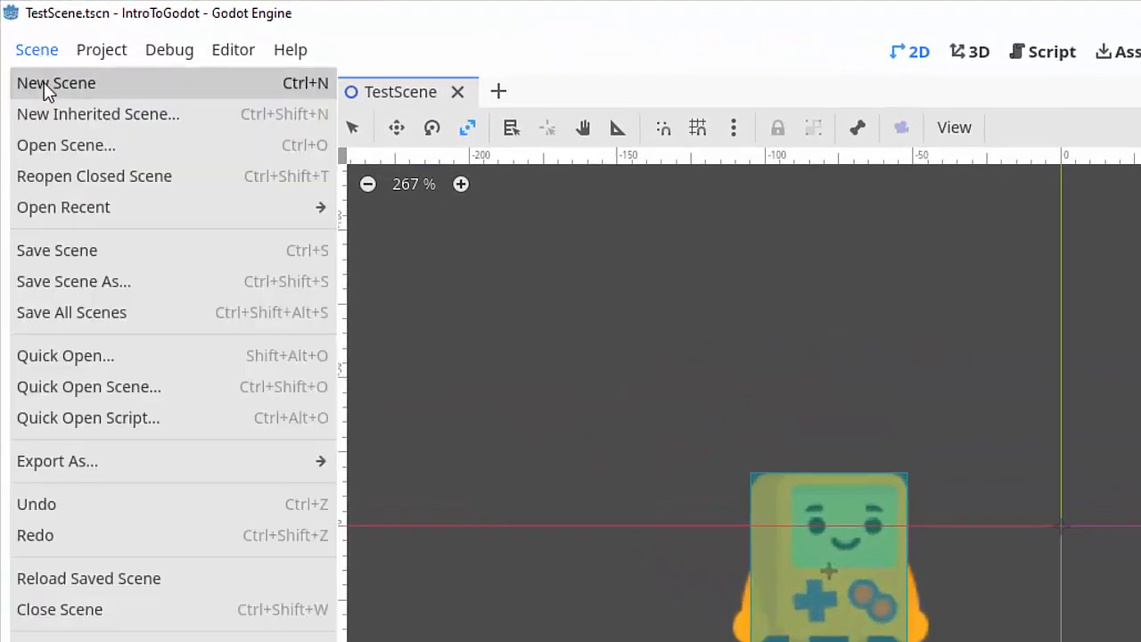
click(46, 82)
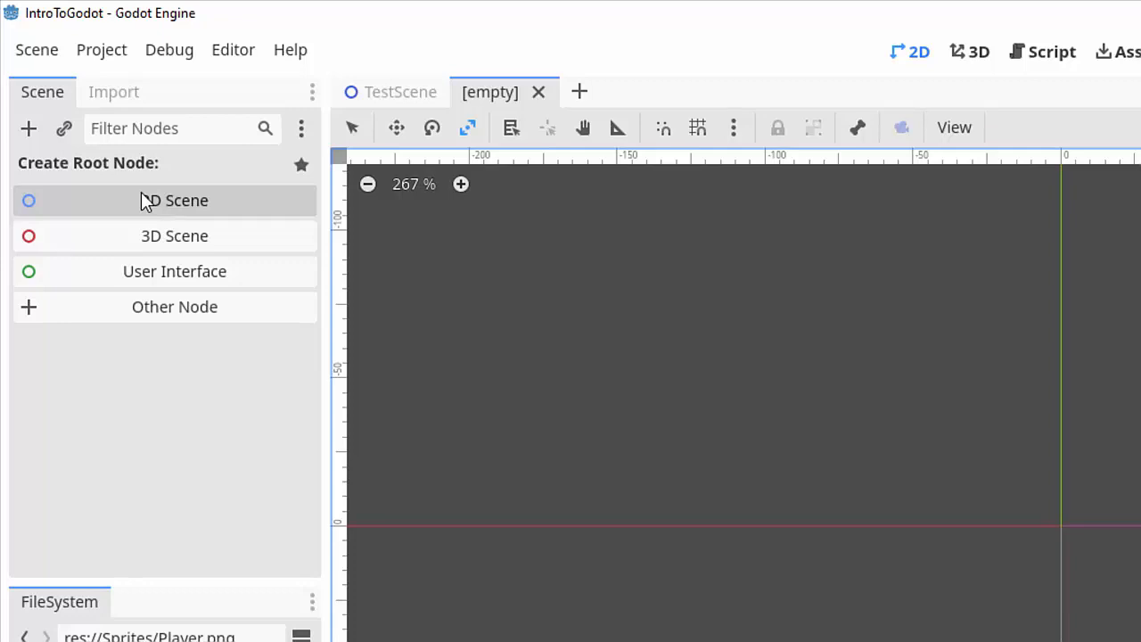
click(156, 236)
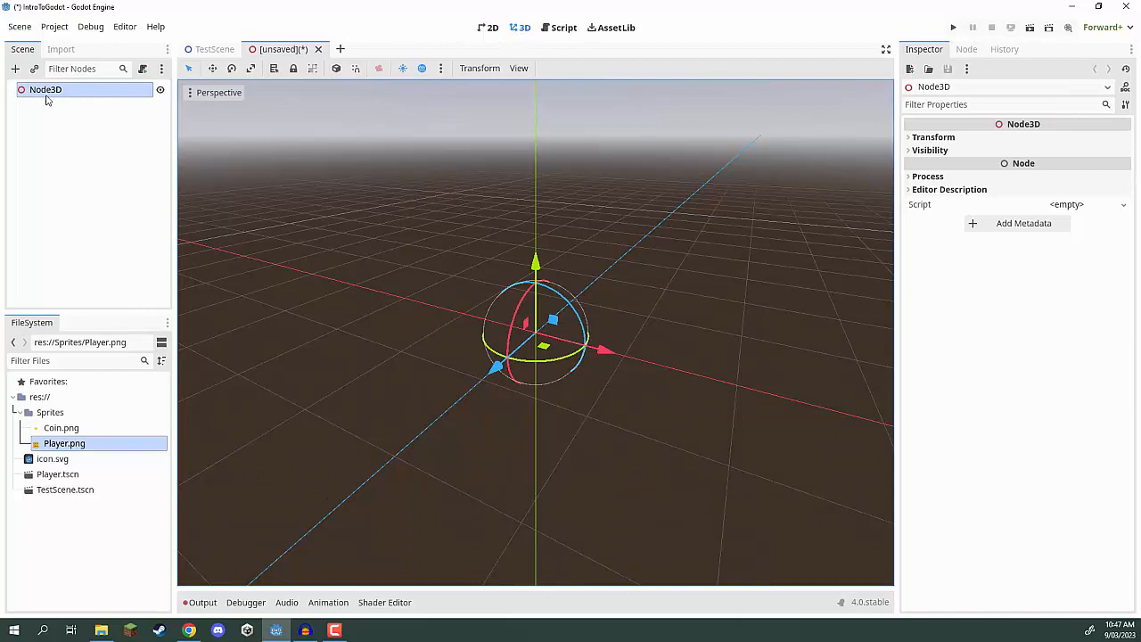
Save the new 3D scene as TestScene3D.tscn in the res:// folder
click(20, 27)
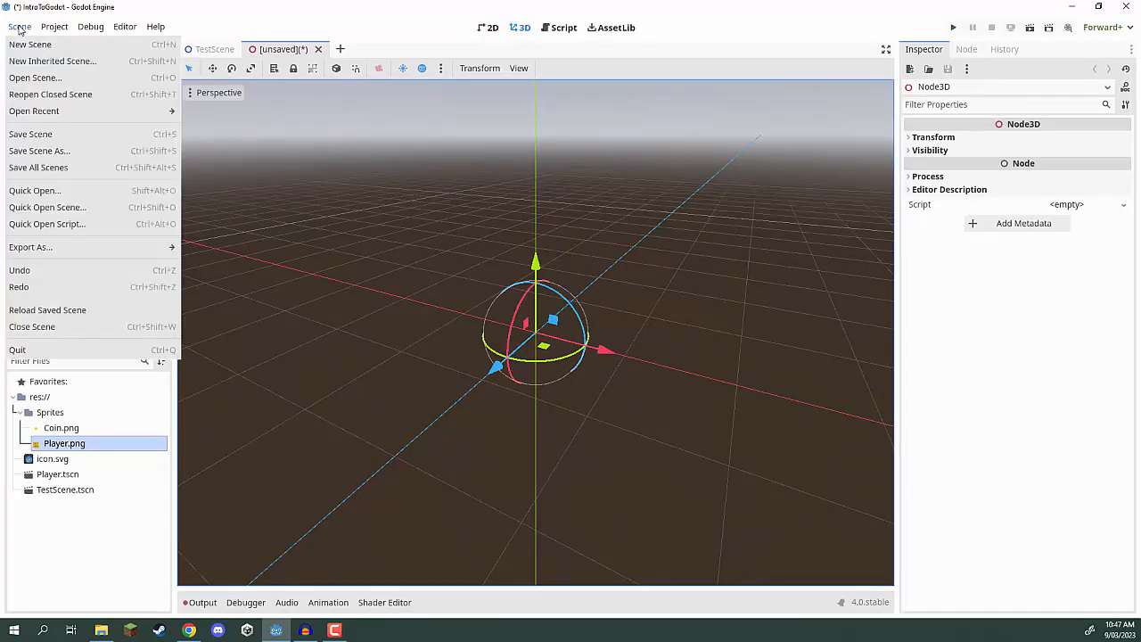
click(46, 152)
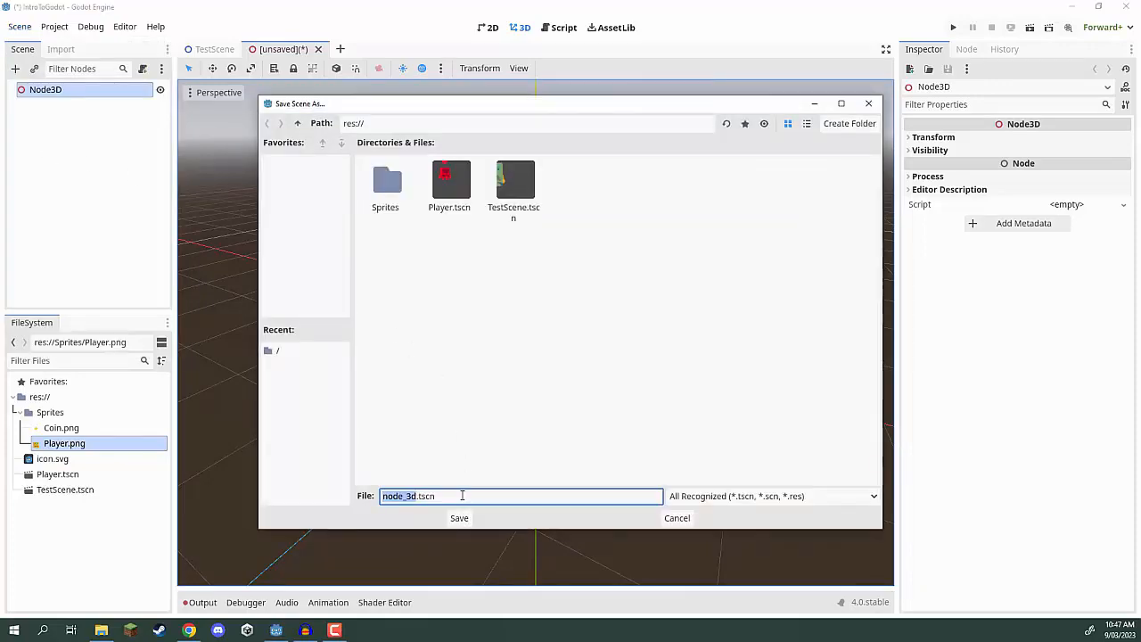
text(TestScene)
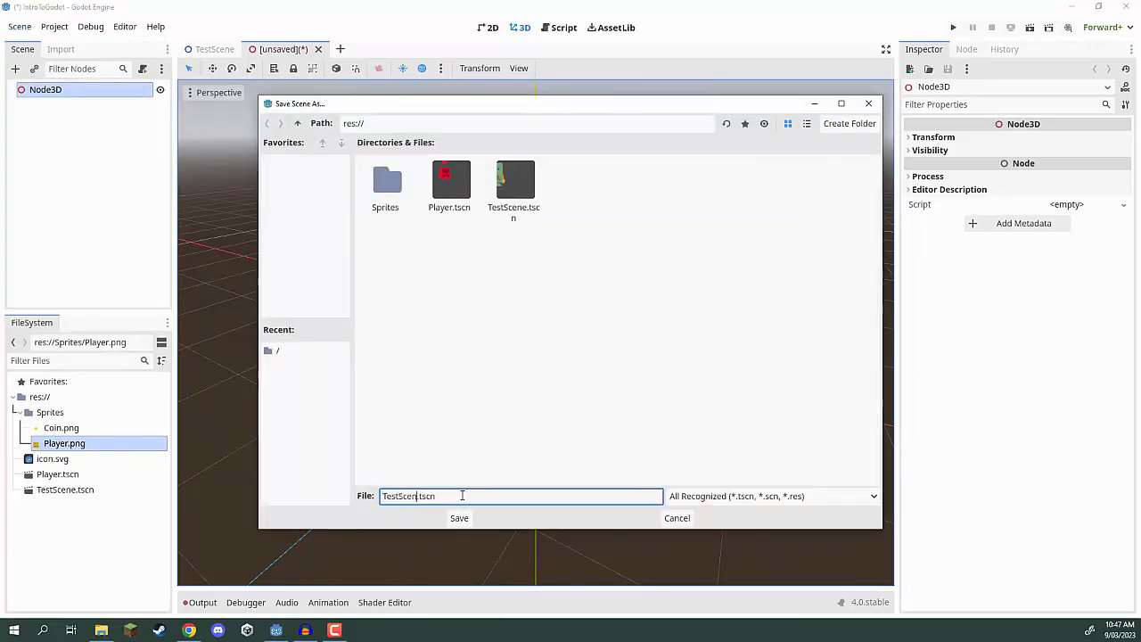
text(3D)
key(Return)
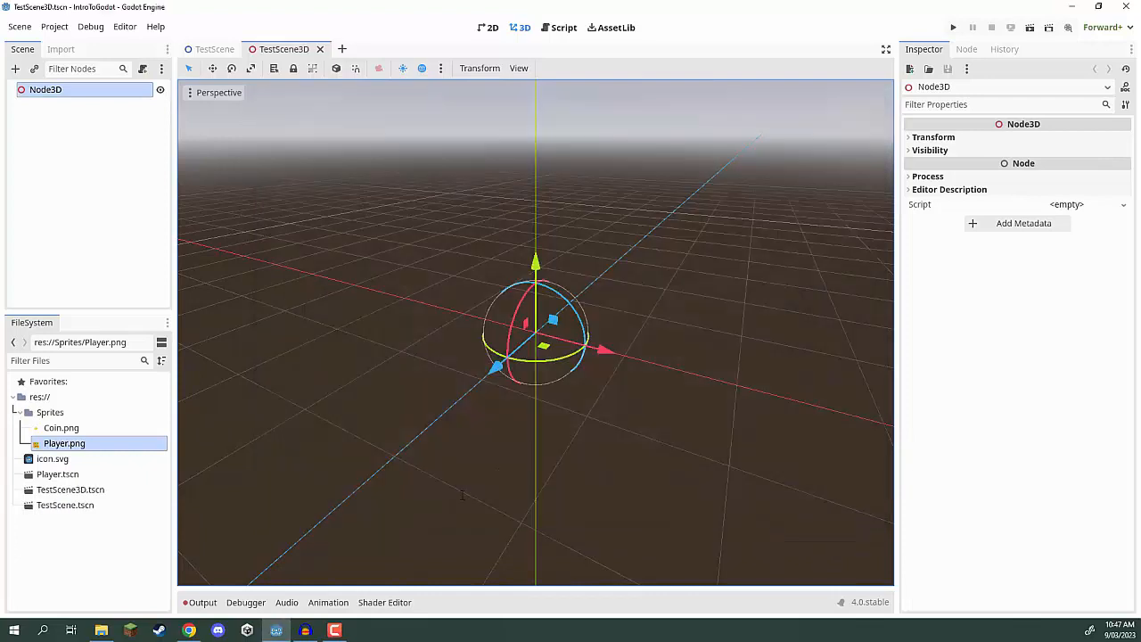
click(93, 114)
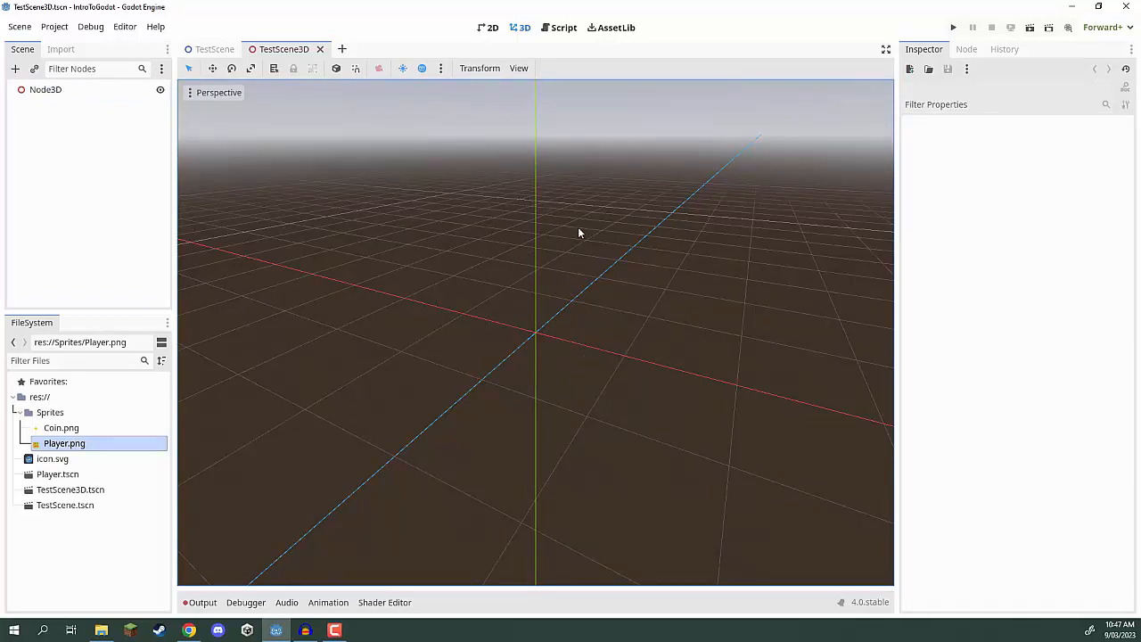
mouse_move(579, 232)
right_down()
mouse_move(543, 259)
mouse_move(596, 158)
mouse_move(592, 214)
mouse_move(564, 212)
mouse_move(579, 285)
mouse_move(606, 205)
mouse_move(606, 259)
mouse_move(641, 214)
mouse_move(635, 183)
mouse_move(578, 232)
right_up()
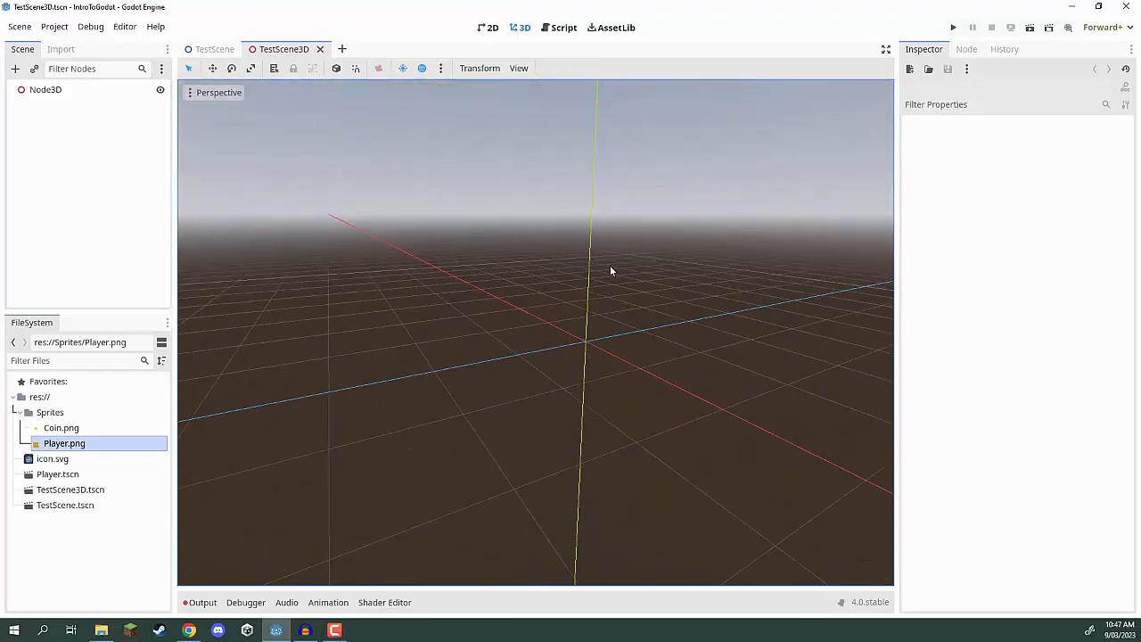
middle_drag(611, 272, 631, 284)
right_drag(630, 285, 619, 250)
right_drag(534, 332, 576, 365)
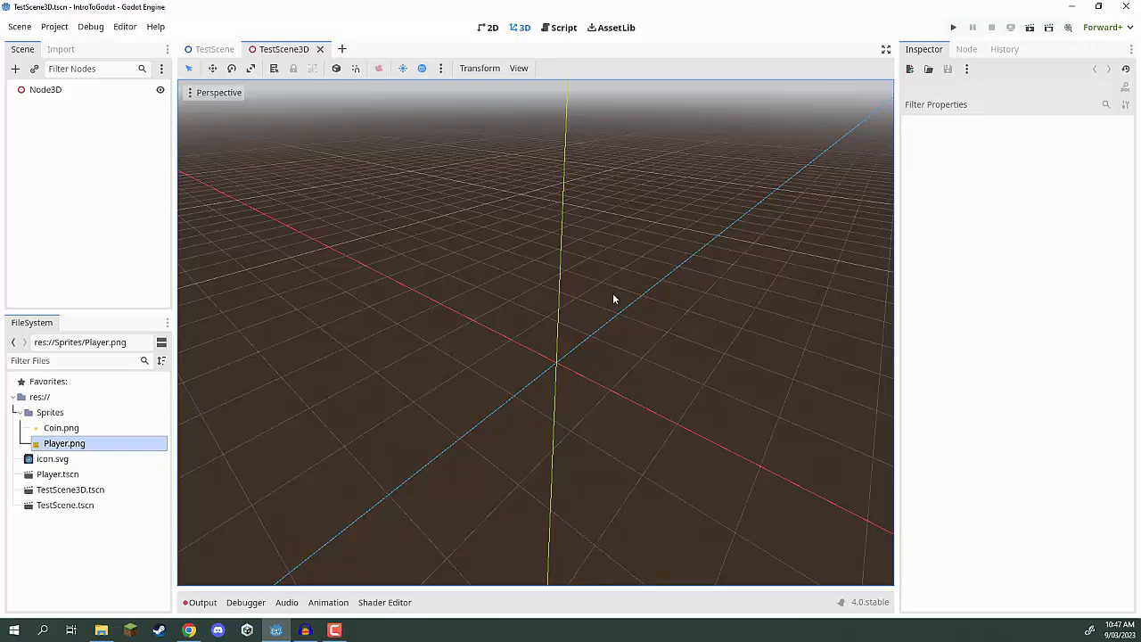
Add a MeshInstance3D node as a child of the Node3D root, searching the node types for "mesh"
click(15, 70)
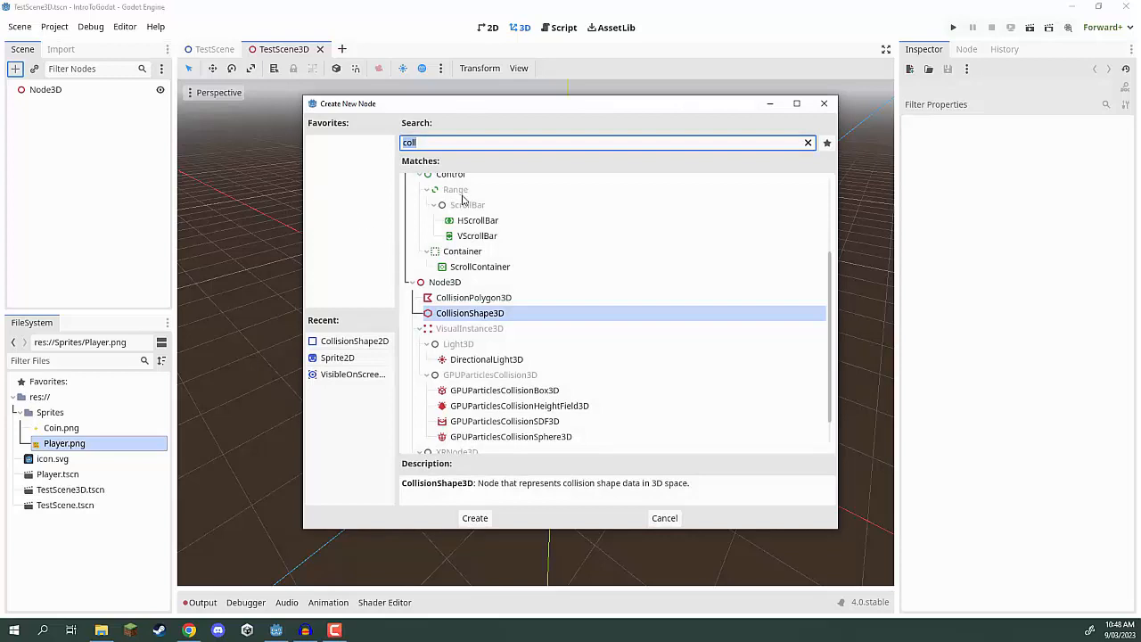
text(mesh)
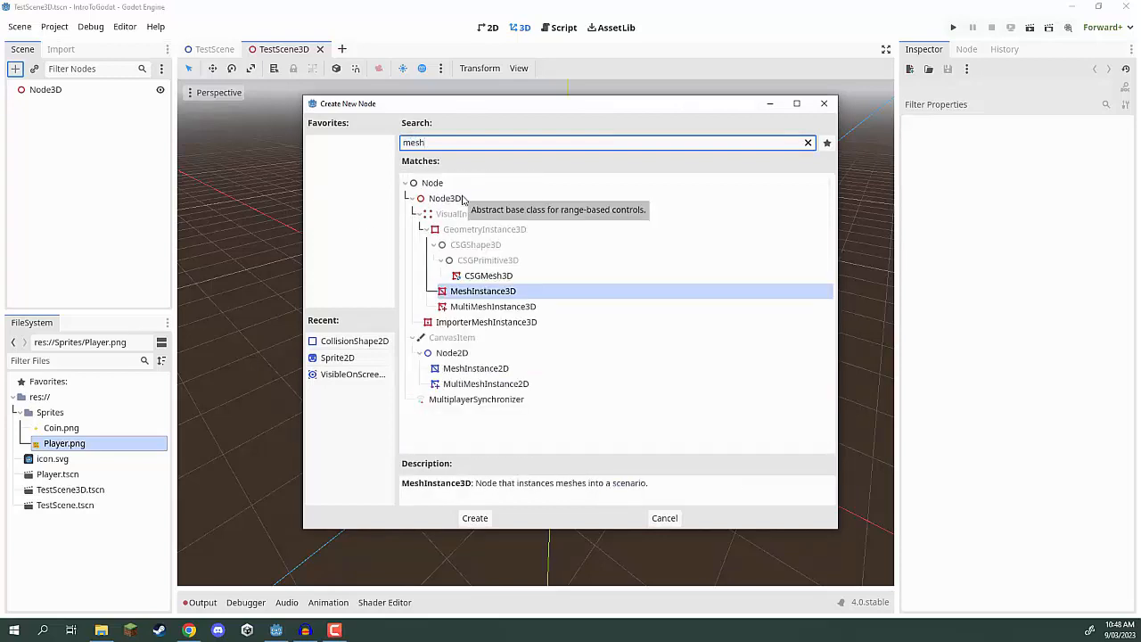
click(470, 294)
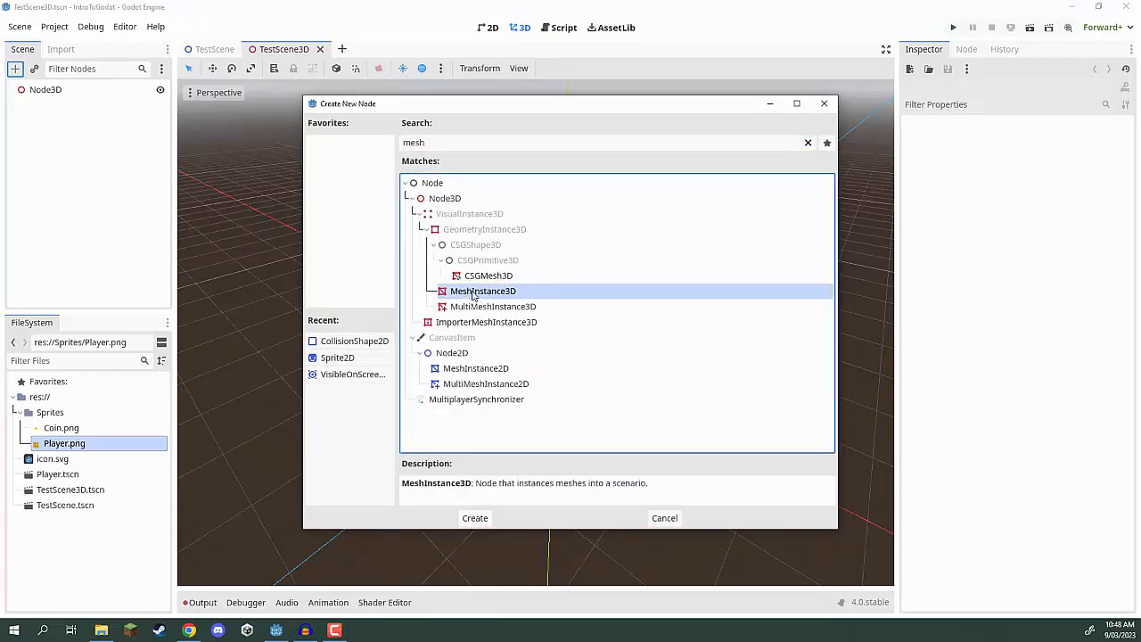
click(473, 517)
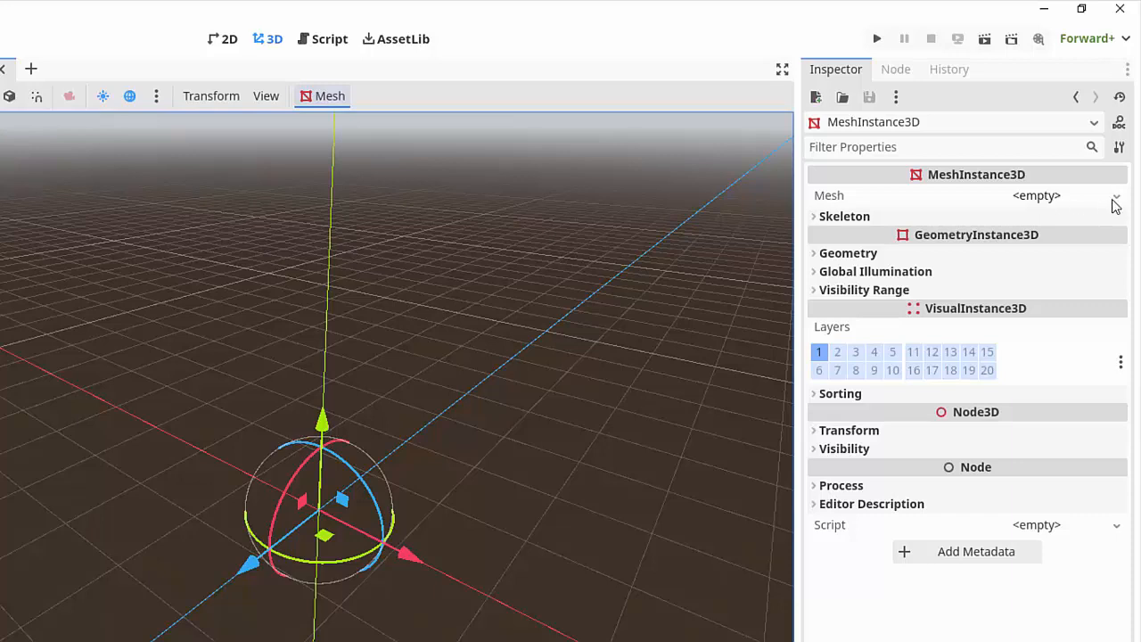
Assign a new BoxMesh as the mesh of MeshInstance3D
click(1115, 197)
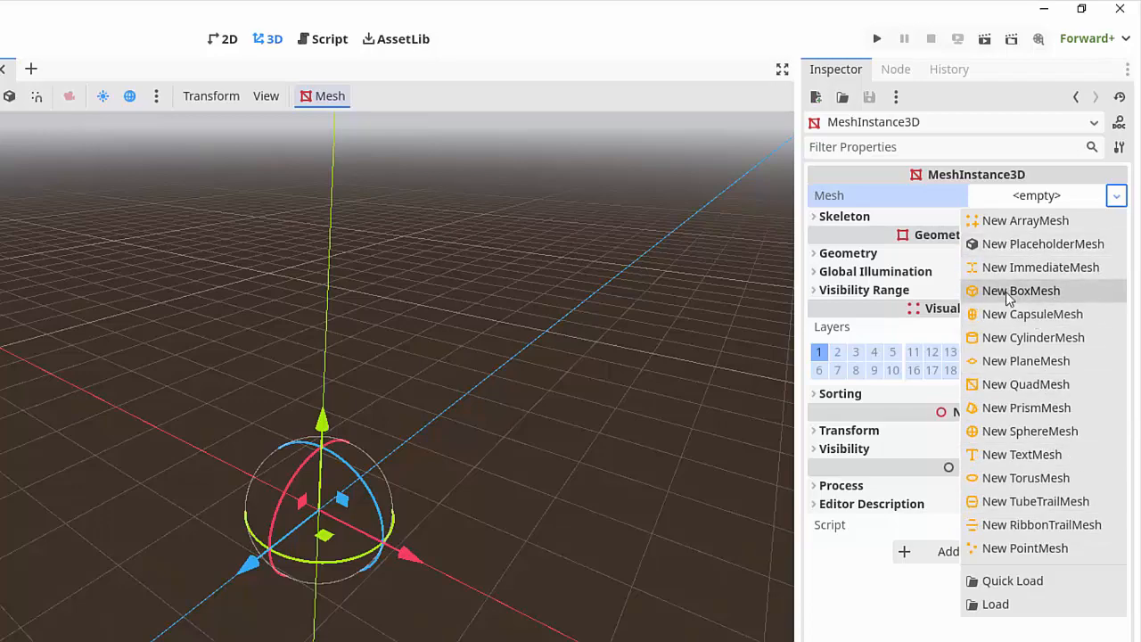
click(1034, 294)
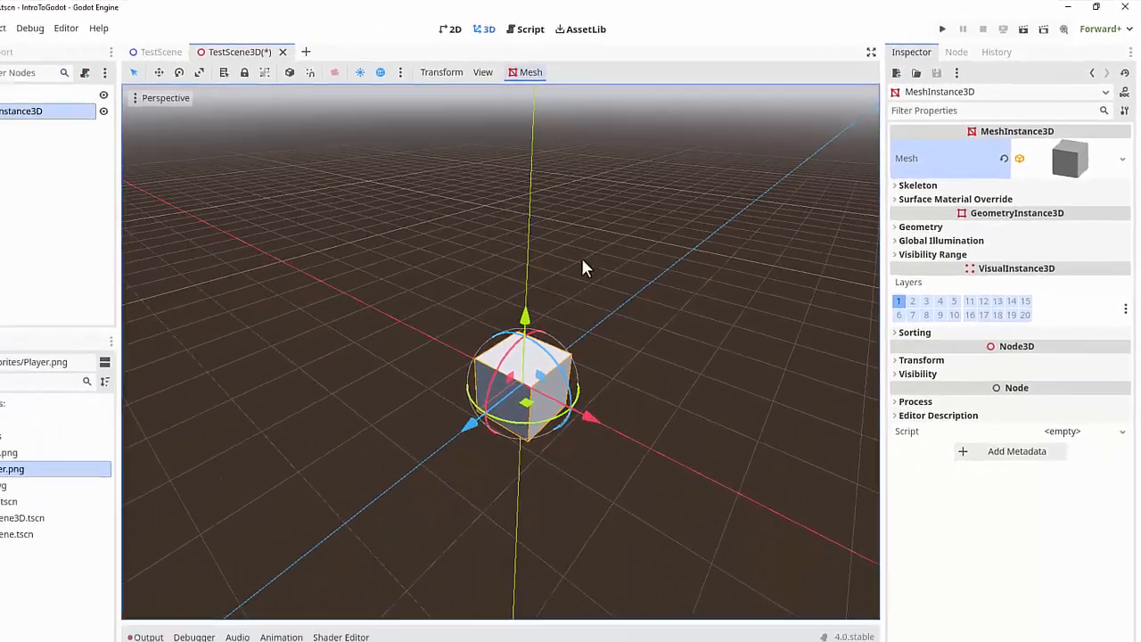
mouse_move(400, 337)
right_down()
mouse_move(379, 464)
mouse_move(420, 361)
mouse_move(401, 393)
mouse_move(424, 294)
mouse_move(375, 298)
mouse_move(405, 268)
mouse_move(414, 223)
mouse_move(517, 214)
mouse_move(379, 316)
mouse_move(441, 352)
mouse_move(410, 348)
mouse_move(420, 346)
right_up()
key(w)
key(s)
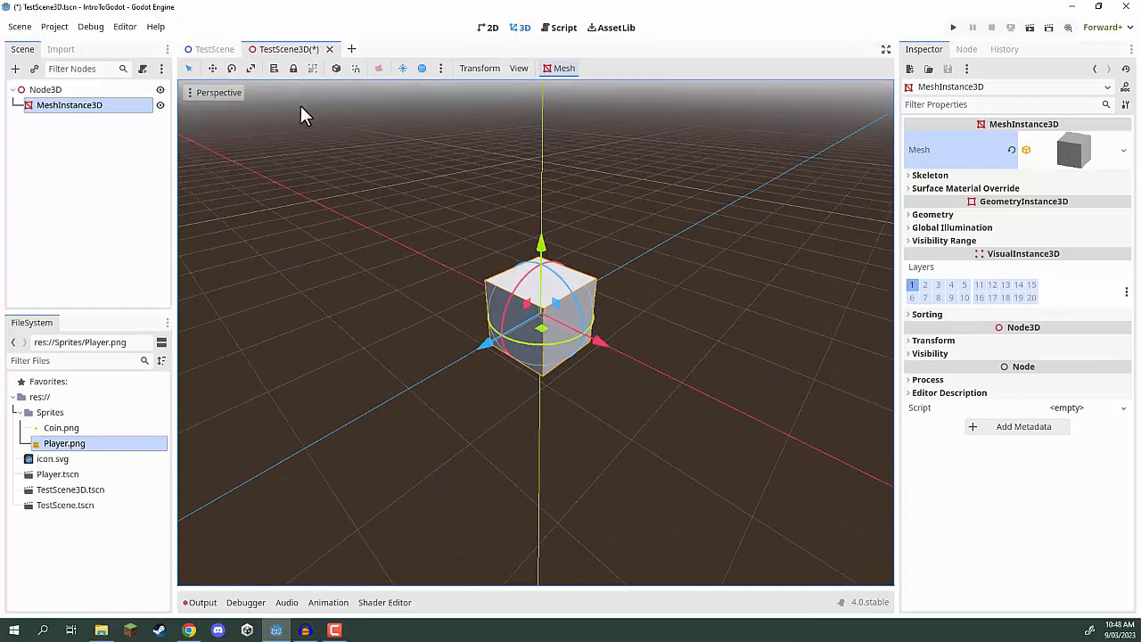
Move the cube slightly along its X and Z axes, to about X 0.012 m and Z -0.043 m
click(214, 72)
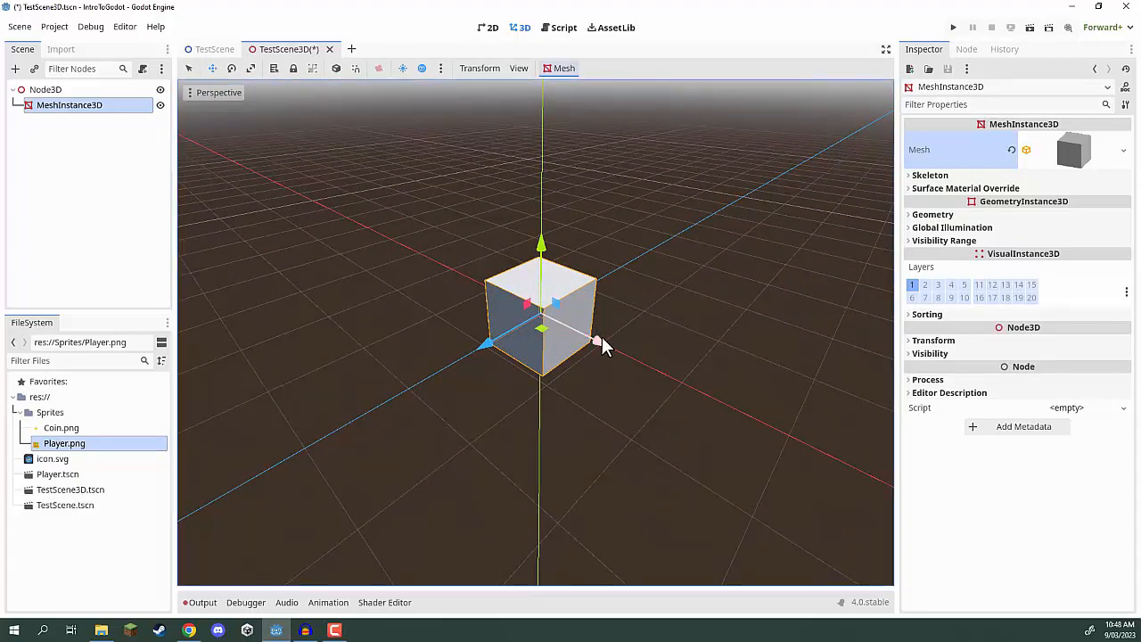
mouse_move(599, 341)
mouse_down()
mouse_move(678, 382)
mouse_move(585, 332)
mouse_move(596, 337)
mouse_up()
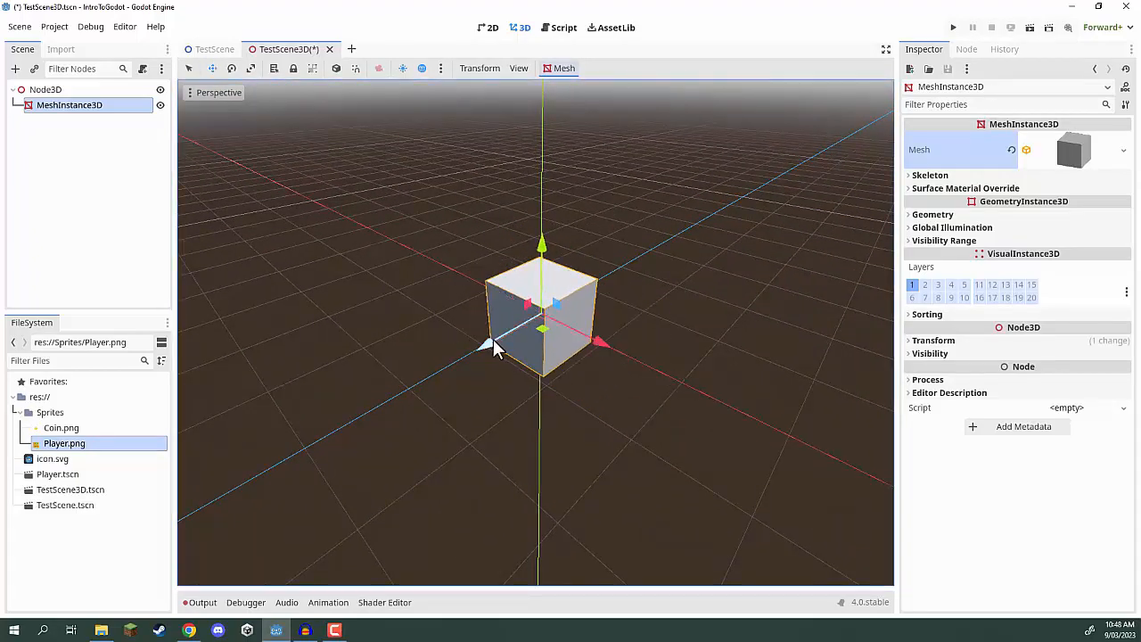
mouse_move(489, 341)
mouse_down()
mouse_move(471, 330)
mouse_move(491, 328)
mouse_up()
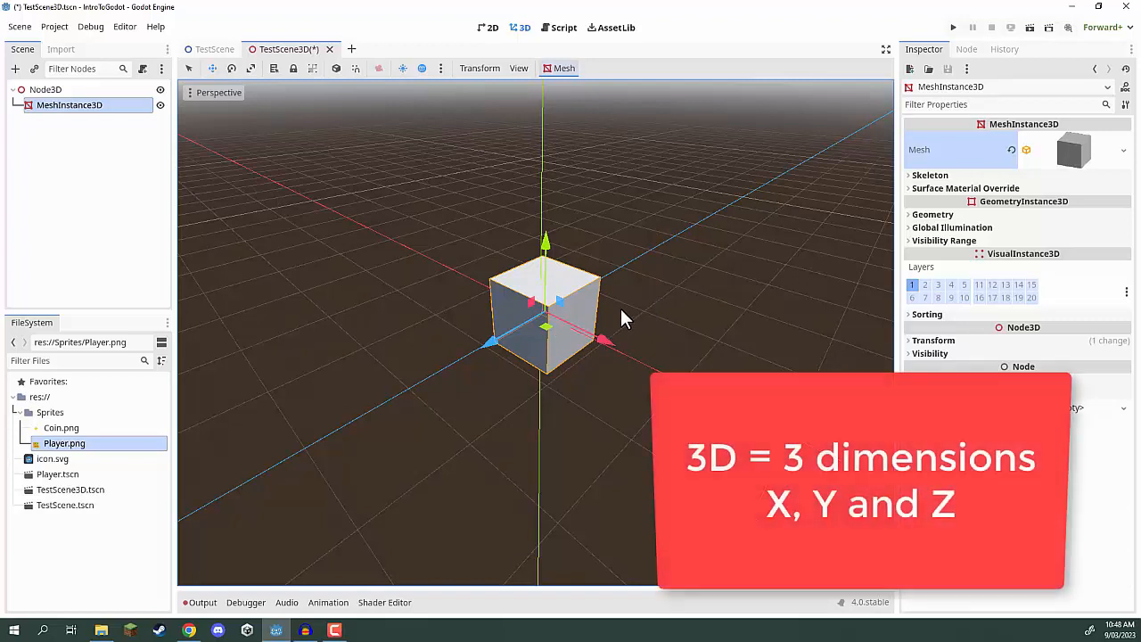
mouse_move(489, 338)
mouse_down()
mouse_move(449, 355)
mouse_move(522, 326)
mouse_move(486, 335)
mouse_up()
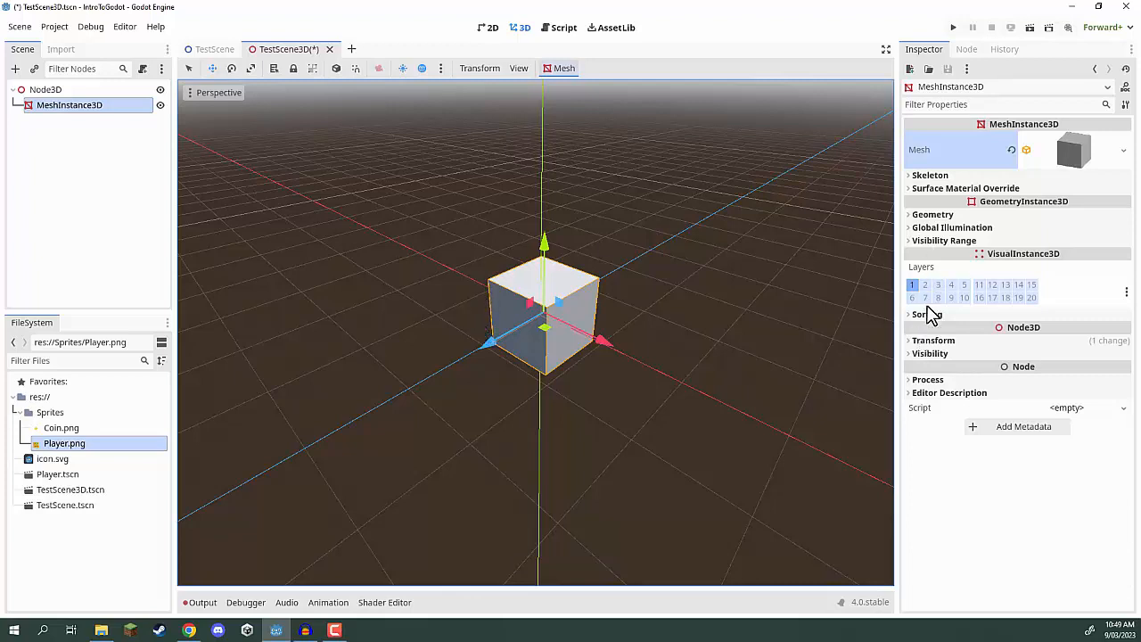
Expand the cube's Transform properties and examine its X, Y and Z position values and their units
click(919, 346)
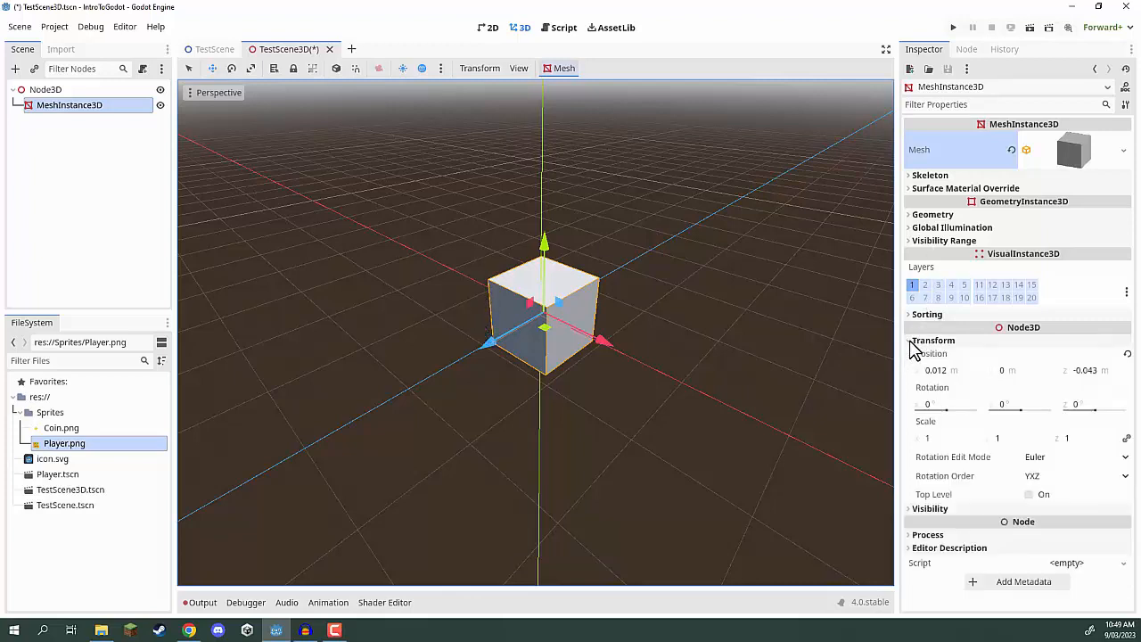
click(956, 375)
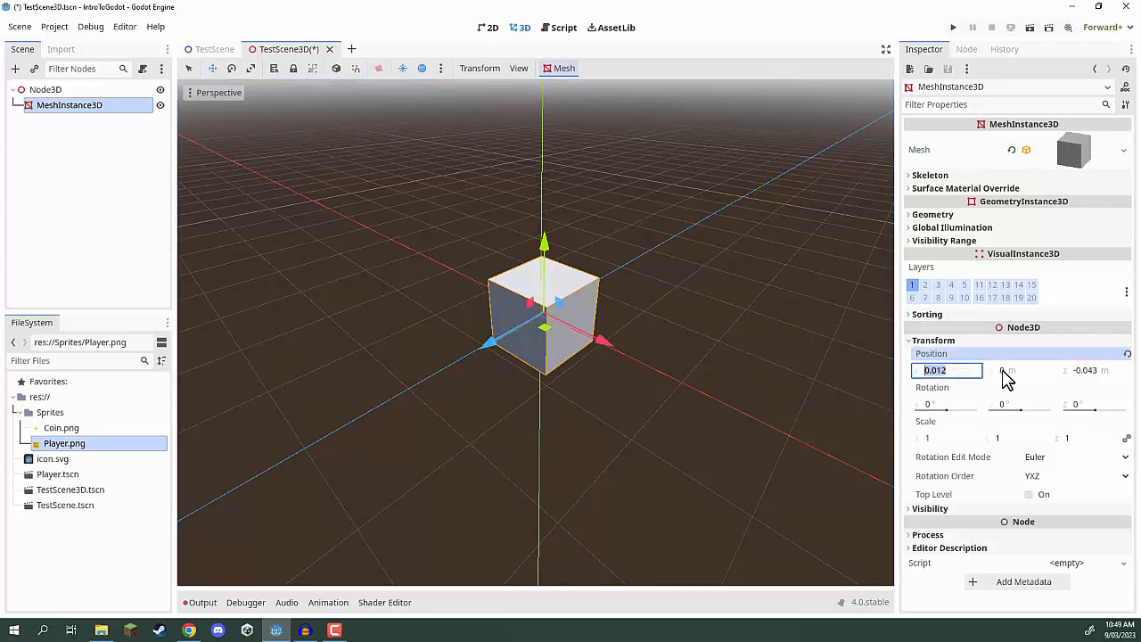
click(1017, 370)
click(1079, 373)
click(950, 370)
click(1032, 373)
click(1083, 372)
click(948, 373)
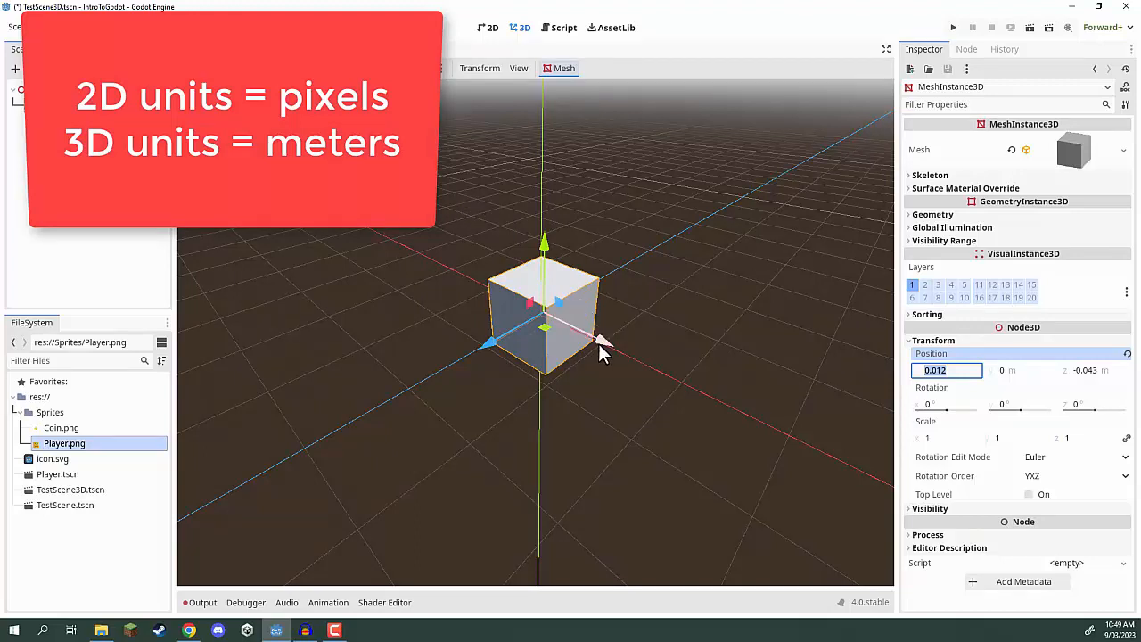
Shift the cube along the X axis in the viewport, and set its X position to 5 m
mouse_move(598, 343)
mouse_down()
mouse_move(611, 344)
mouse_move(594, 334)
mouse_move(657, 377)
mouse_move(717, 391)
mouse_move(586, 336)
mouse_move(681, 373)
mouse_move(601, 341)
mouse_up()
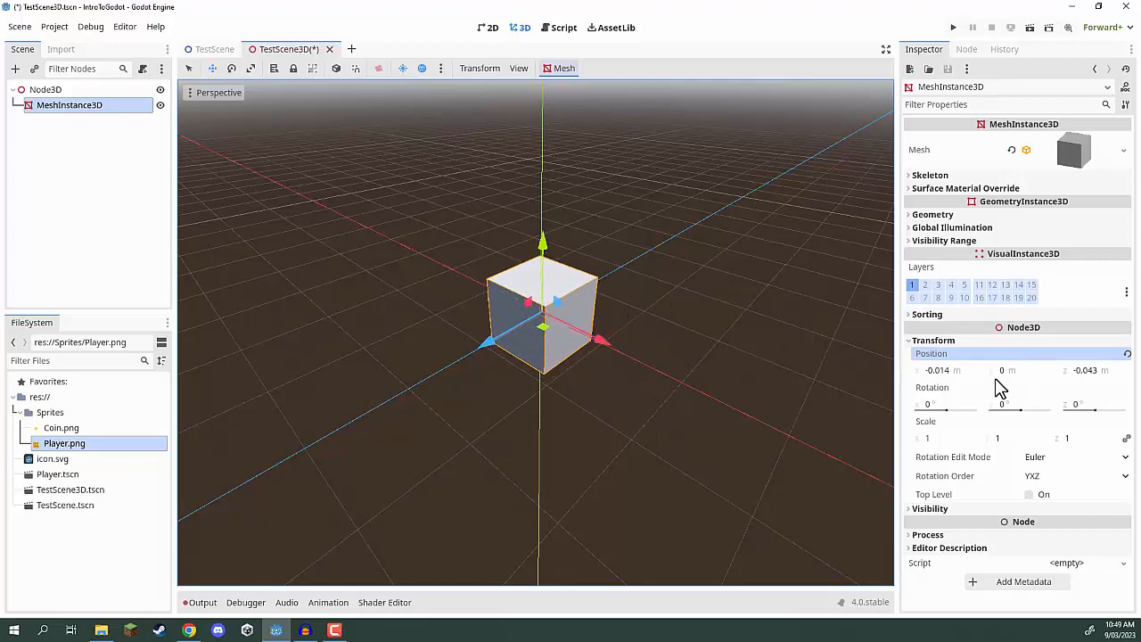
click(943, 373)
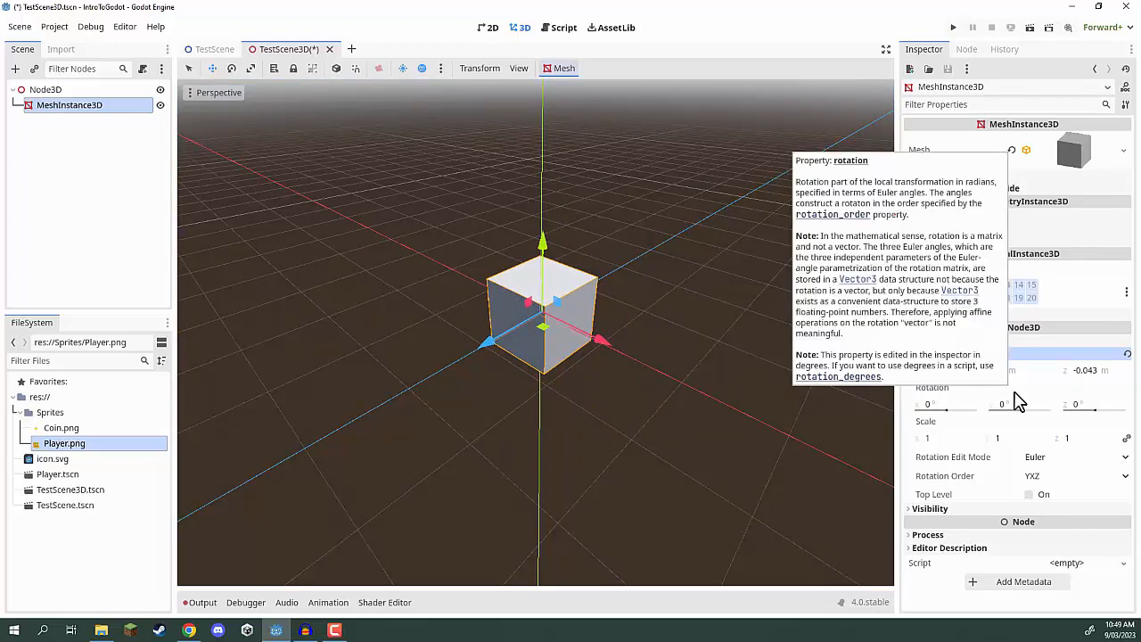
key(Return)
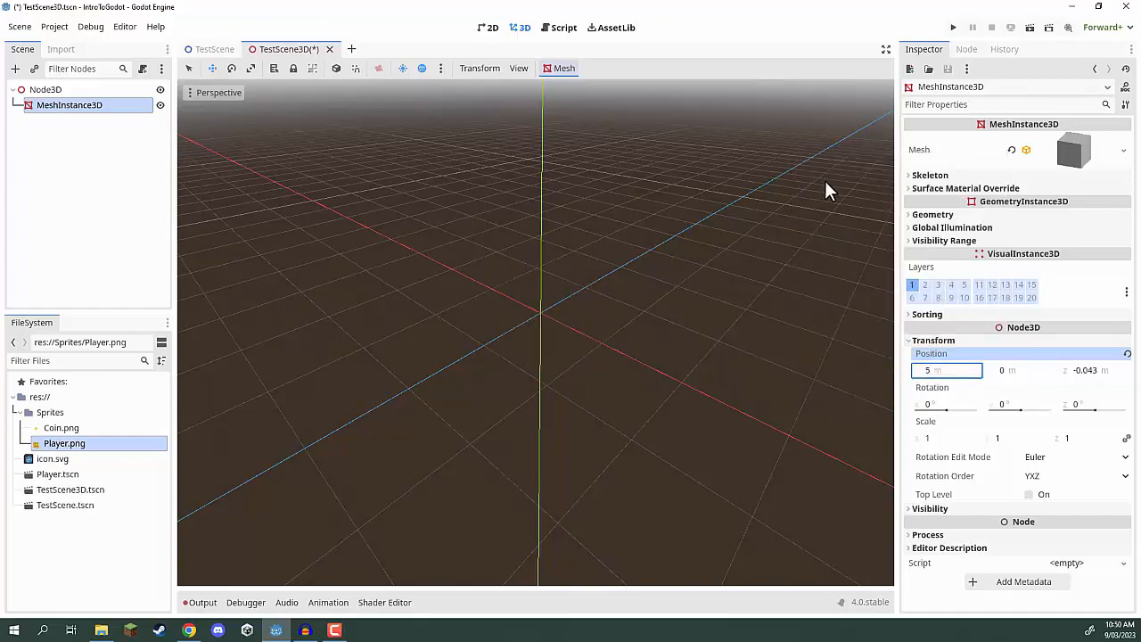
Set the cube's Y position to 1 m and its Z position to -2 m
right_drag(534, 312, 678, 312)
key(s)
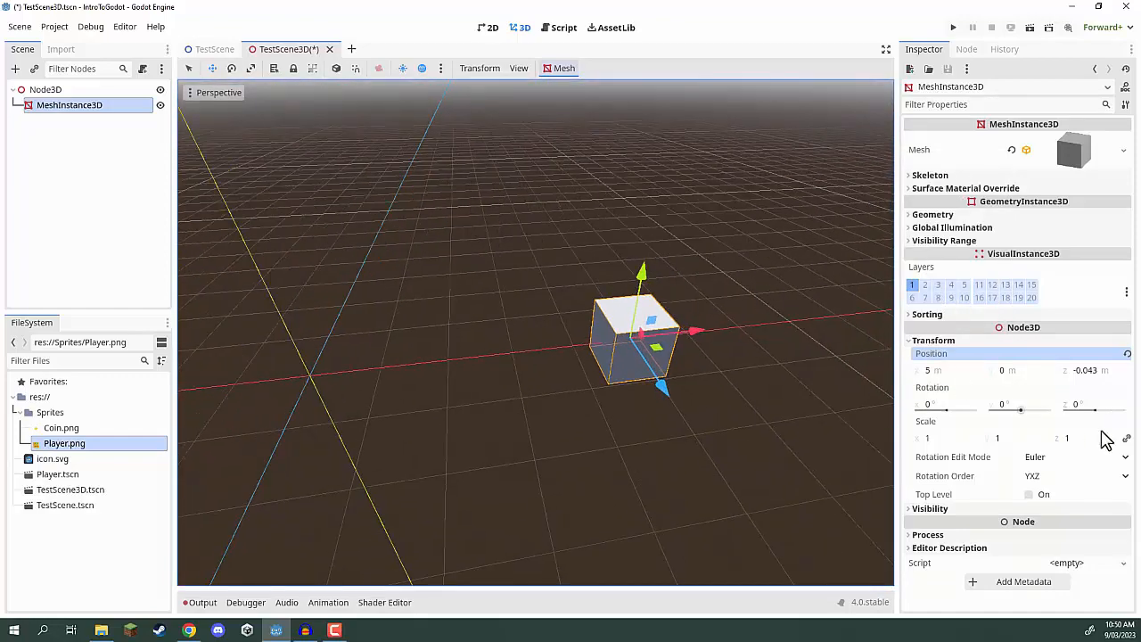
click(1028, 371)
text(1)
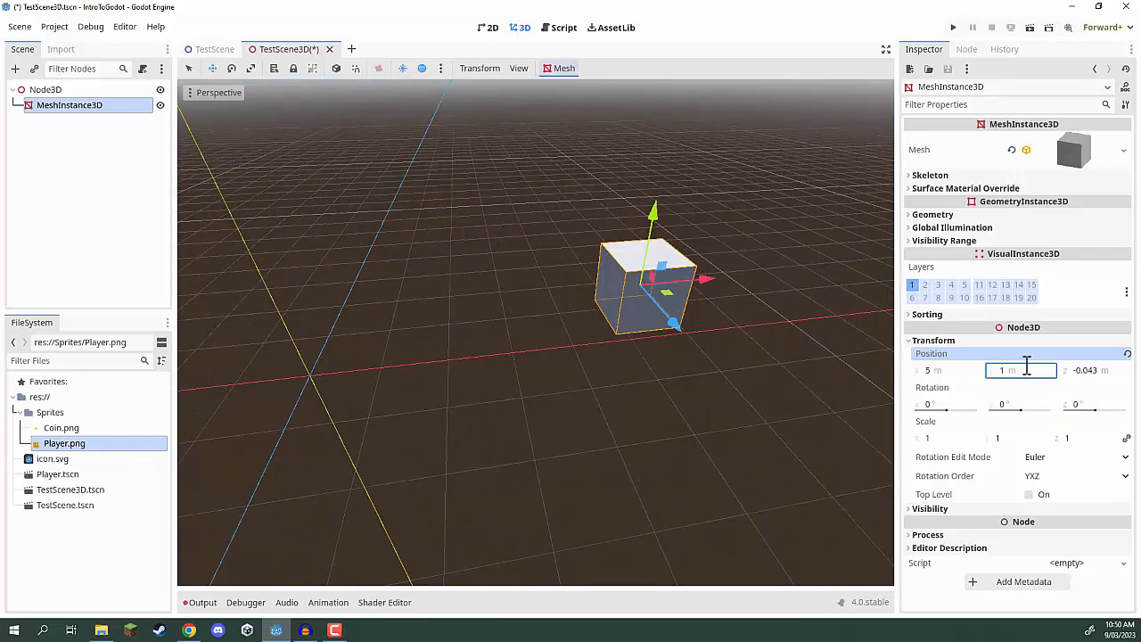
click(1096, 369)
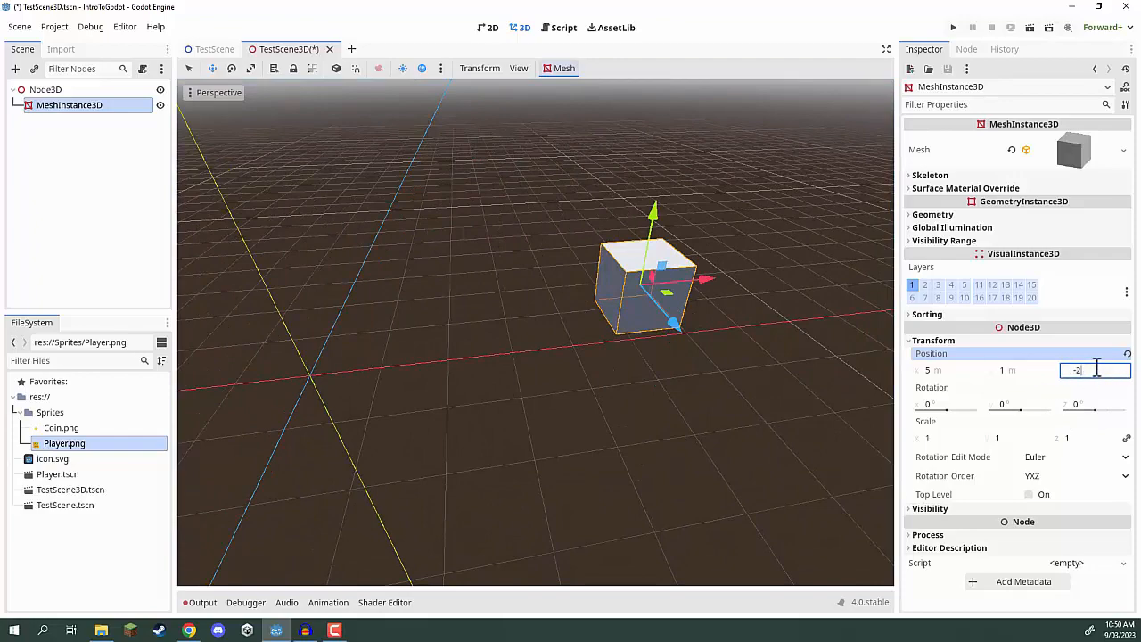
key(Return)
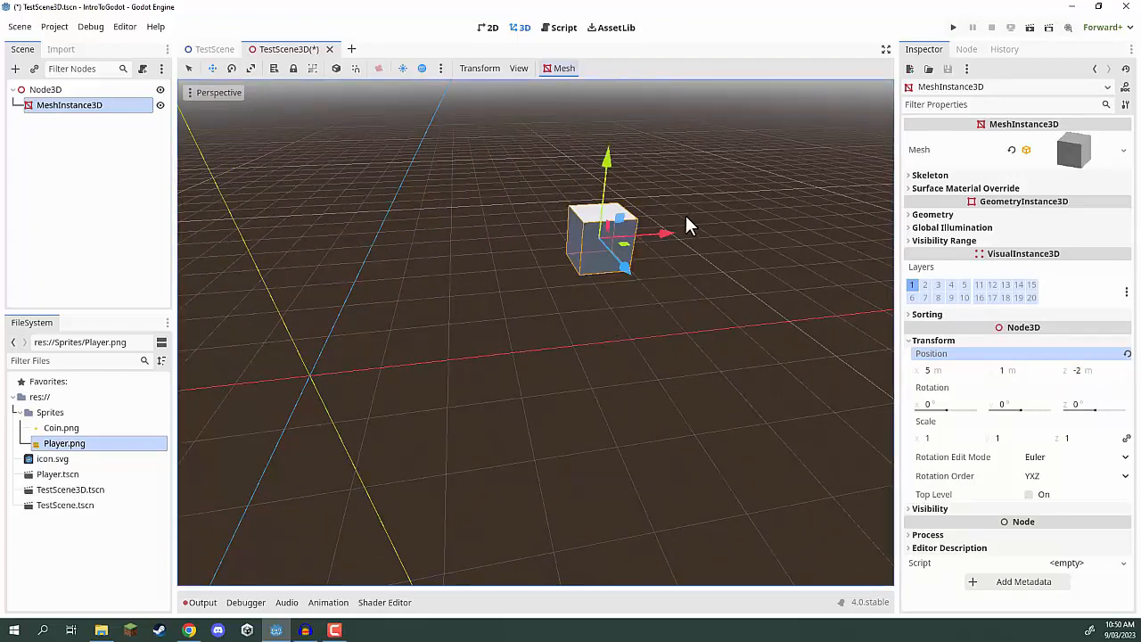
Move the cube freehand in the viewport to about X -2.3 m, Y 0.33 m and Z -2.9 m
key(w)
right_drag(688, 224, 687, 249)
key(d)
key(w)
key(s)
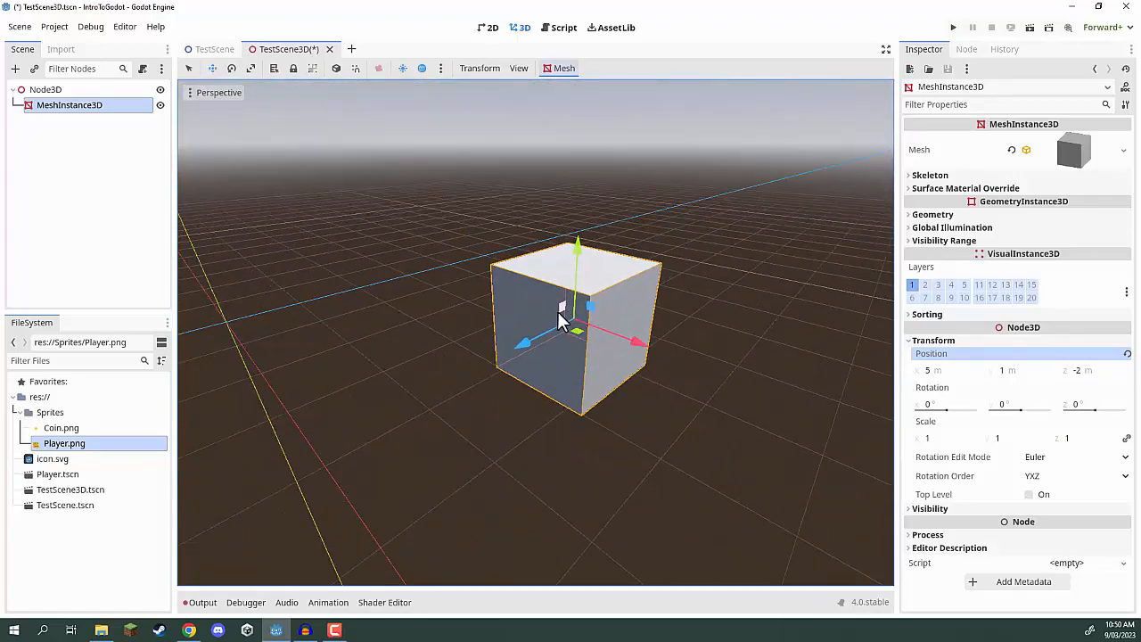
drag(580, 339, 380, 237)
Rotate the cube freehand in the viewport to about X 77.5°, Y -80° and Z -78.3°
right_drag(380, 238, 555, 311)
key(a)
key(w)
key(e)
key(a)
key(w)
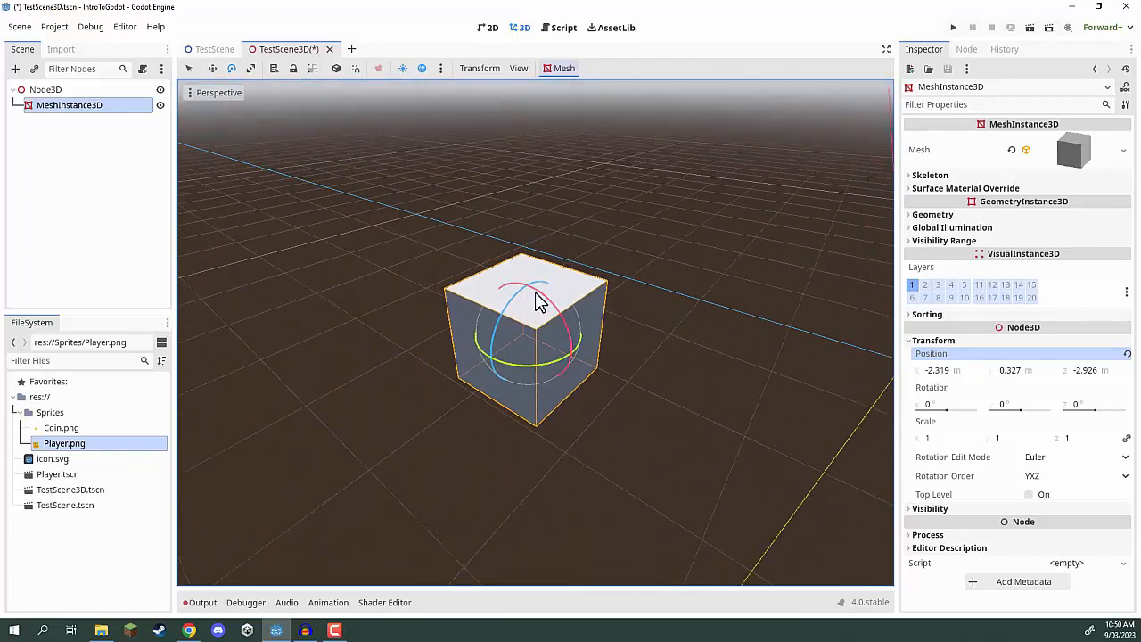
drag(552, 300, 646, 339)
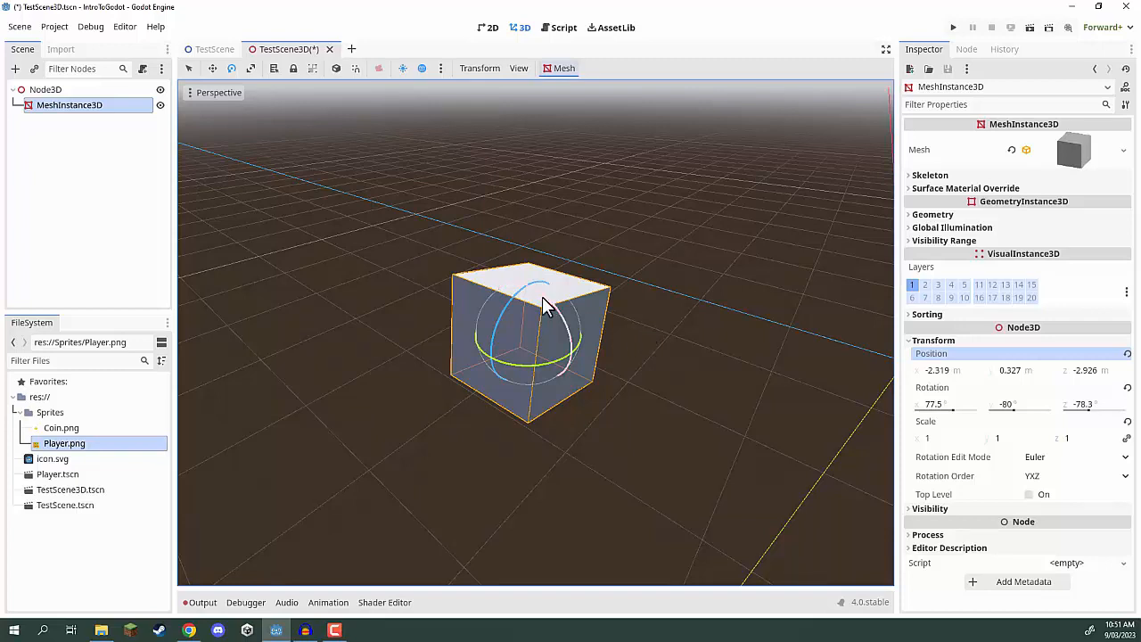
Scale the cube freehand into an elongated box, to about X 2.3, Y 1.1 and Z 0.66
key(w)
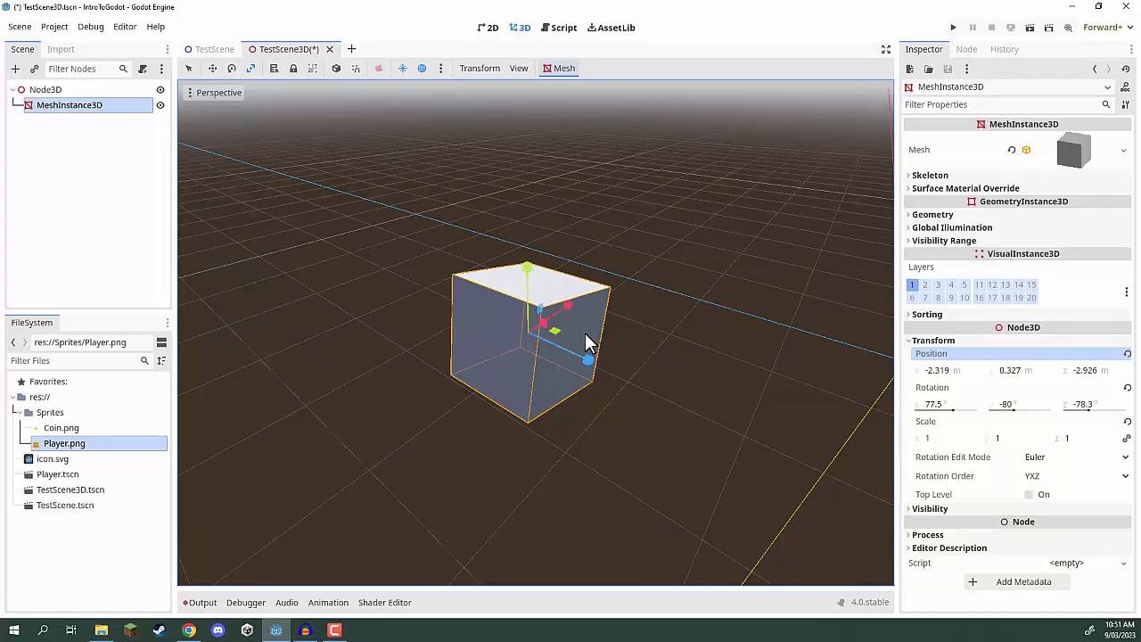
drag(571, 307, 527, 330)
key(w)
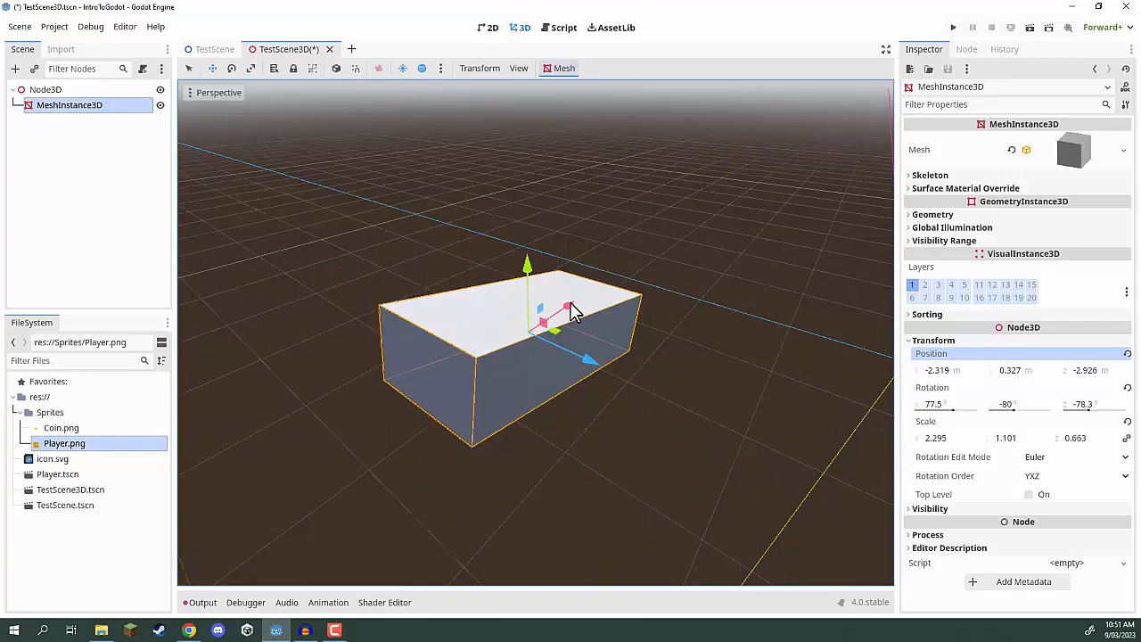
mouse_move(572, 309)
right_down()
mouse_move(428, 303)
mouse_move(571, 305)
mouse_move(579, 312)
mouse_move(543, 314)
mouse_move(597, 334)
mouse_move(571, 322)
right_up()
key(s)
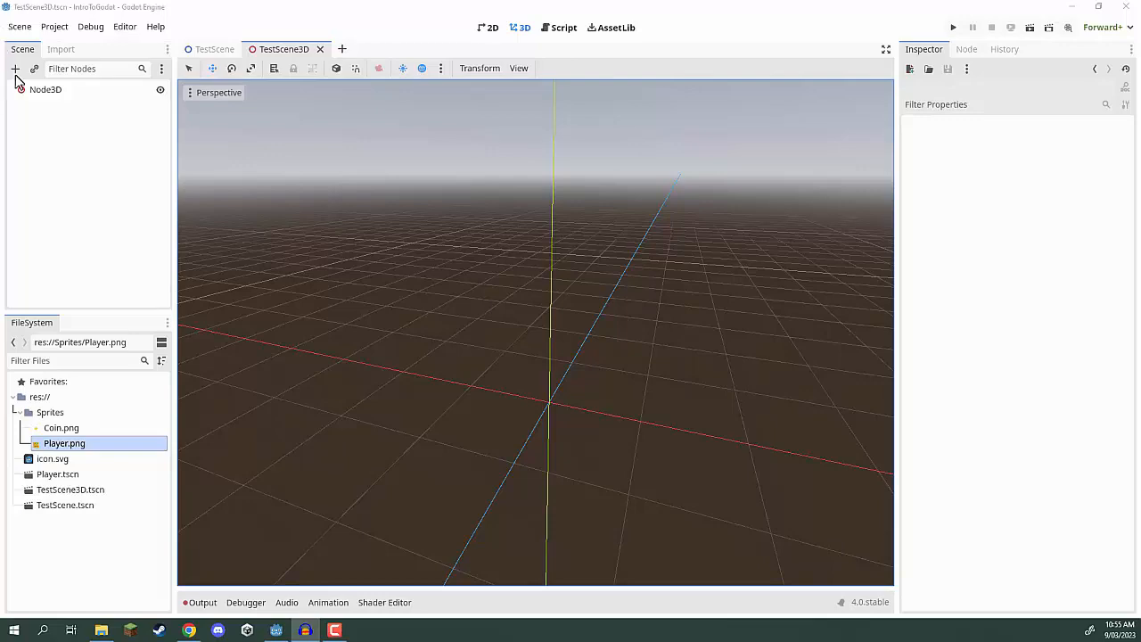
Add a MeshInstance3D node under the root Node3D and assign a new SphereMesh as its mesh
click(35, 134)
click(14, 68)
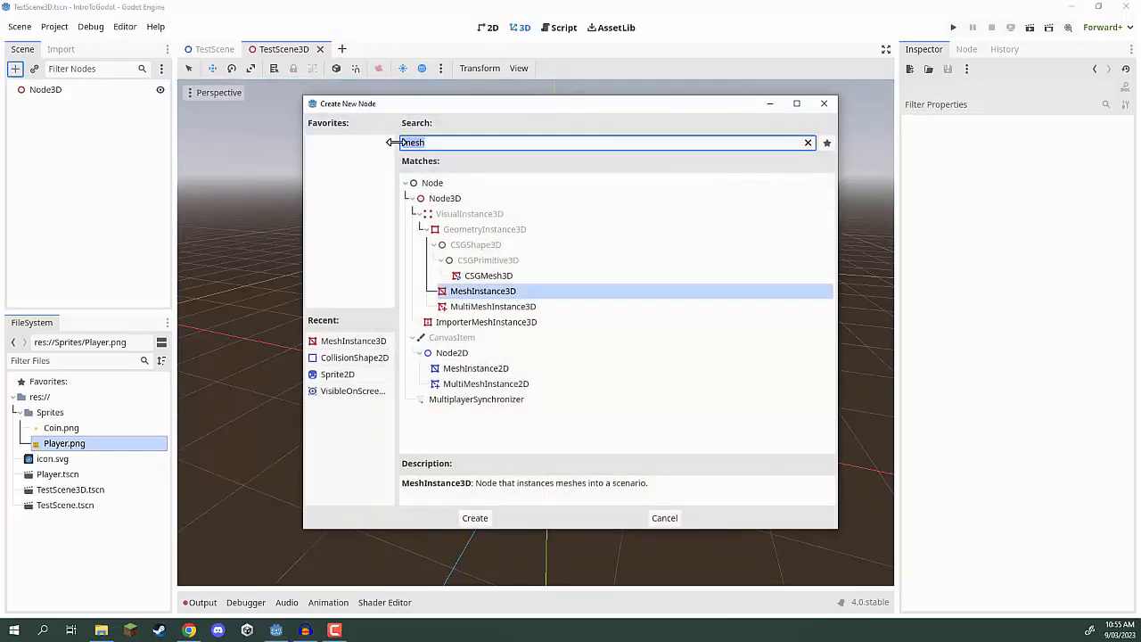
click(497, 294)
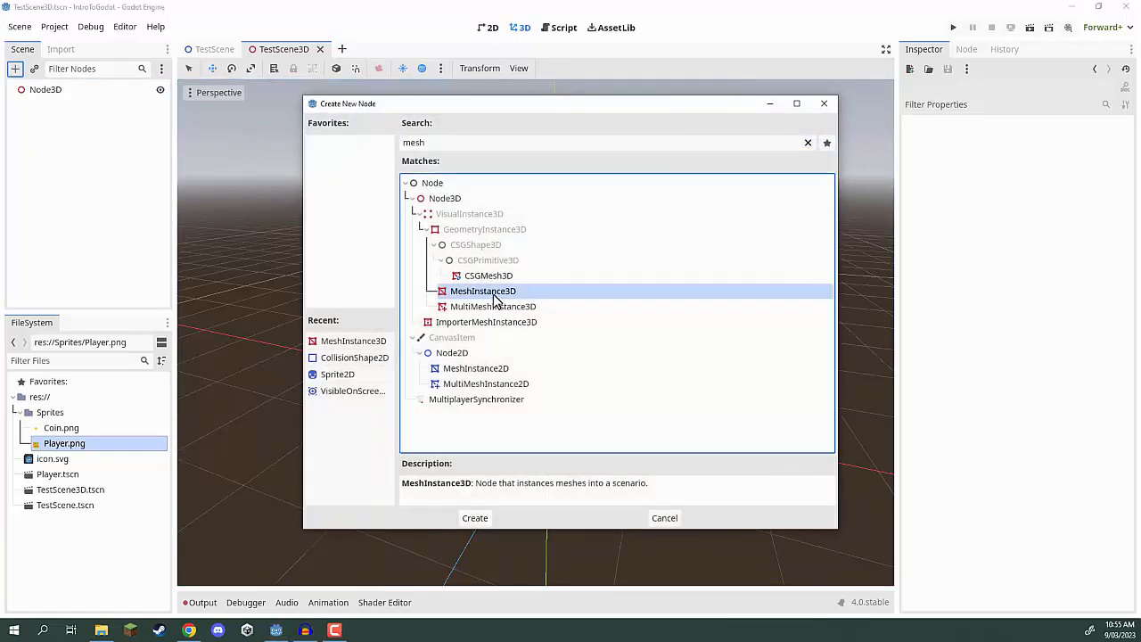
click(472, 521)
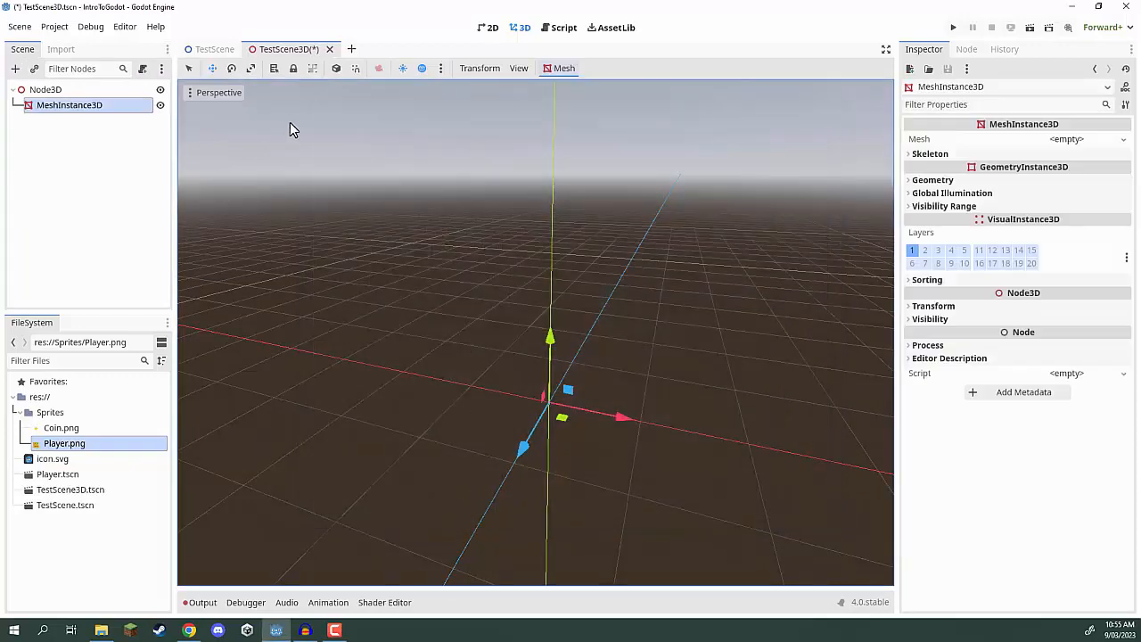
click(1122, 141)
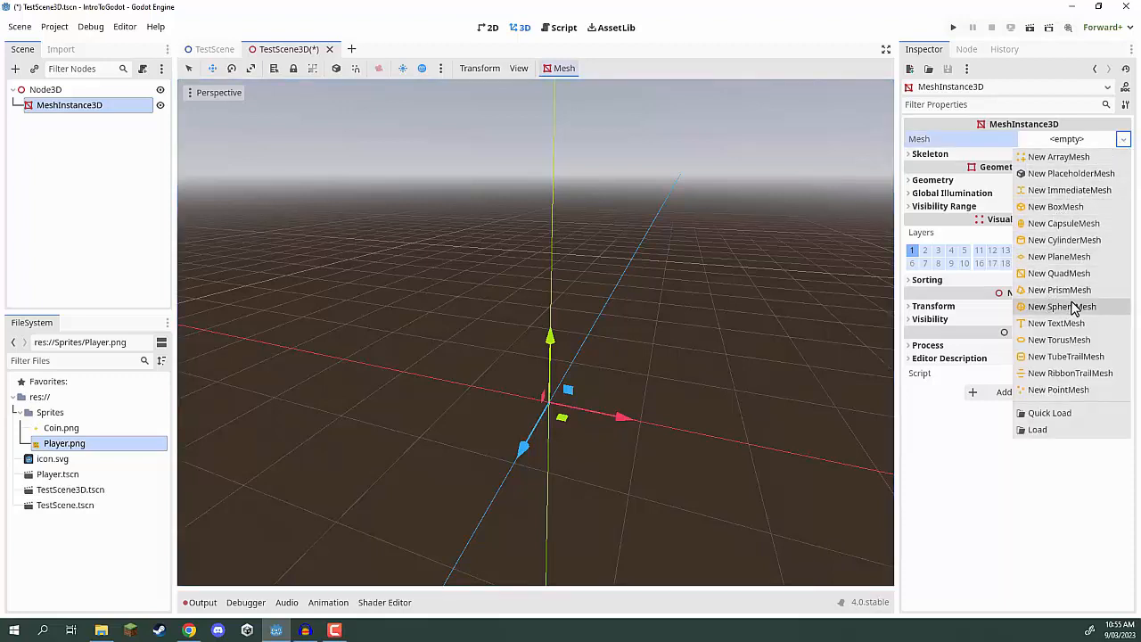
click(1061, 307)
Stack a smaller duplicate of the sphere on top of the original as the snowman's middle section
middle_drag(683, 257, 642, 277)
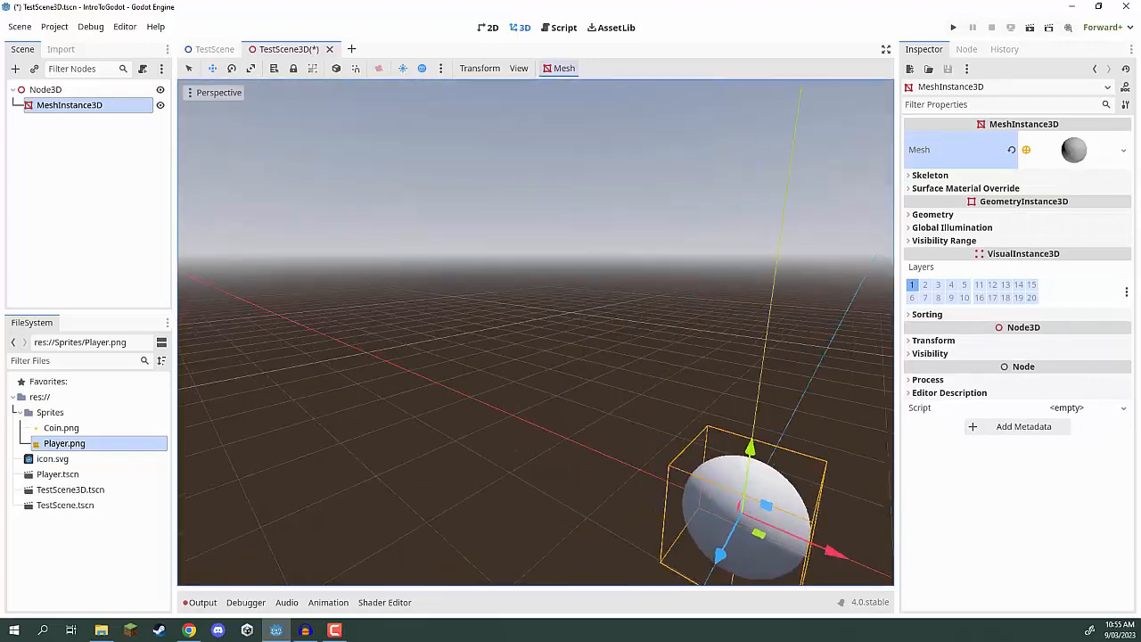
right_drag(642, 277, 619, 309)
key(ctrl+d)
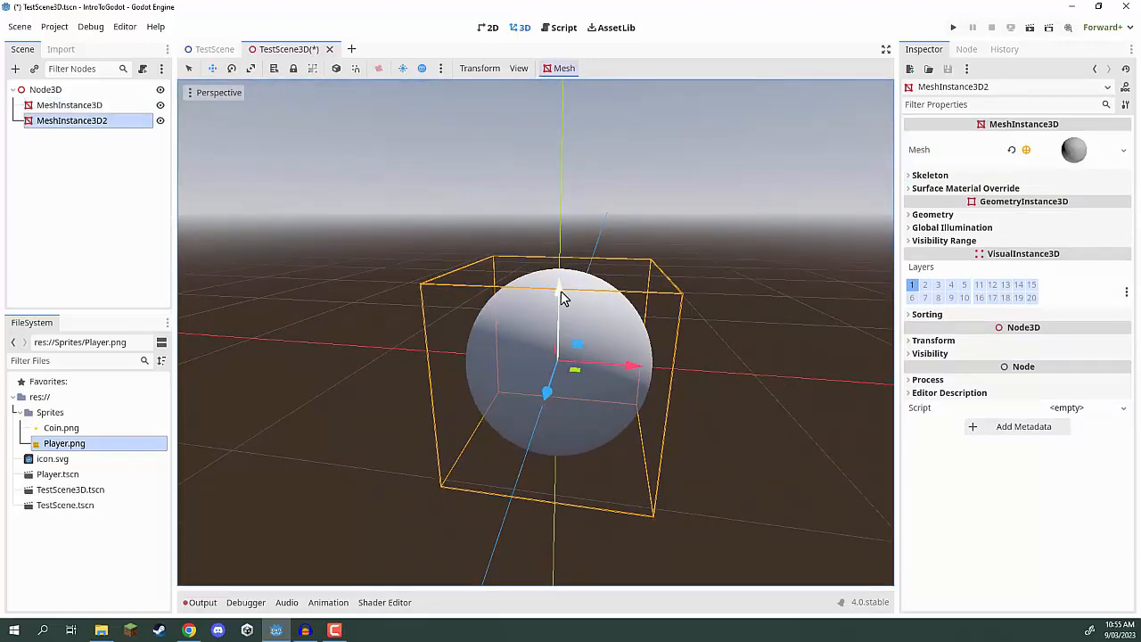
drag(562, 299, 587, 144)
drag(618, 181, 562, 166)
key(w)
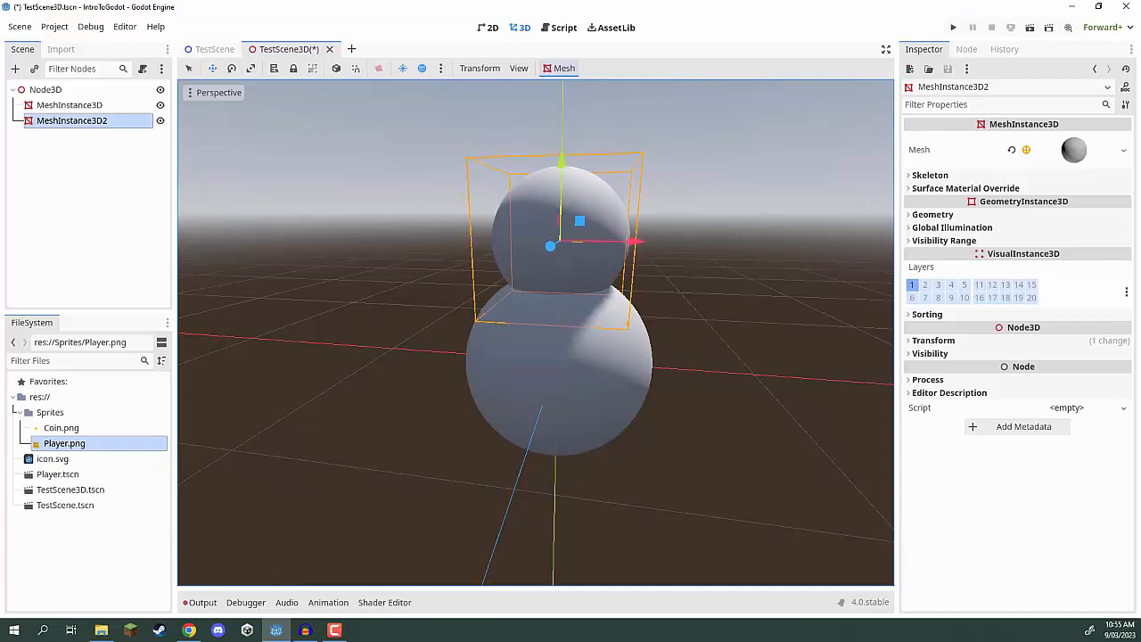
Duplicate the middle sphere and place the copy, scaled down further, on top as the snowman's head
right_drag(605, 284, 596, 218)
key(ctrl+d)
drag(581, 289, 581, 186)
key(r)
drag(610, 225, 596, 238)
key(w)
drag(580, 195, 581, 207)
mouse_move(564, 278)
right_down()
mouse_move(545, 299)
mouse_move(563, 277)
right_up()
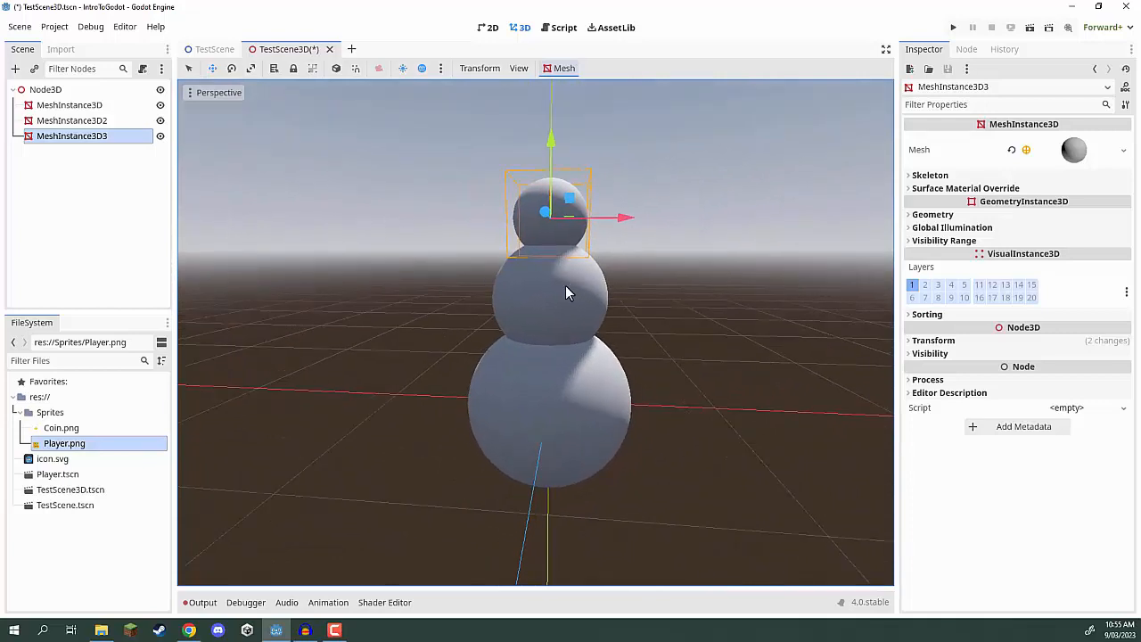
Duplicate the bottom sphere with a new BoxMesh as the copy's mesh, and raise the box to the middle sphere's height
click(54, 106)
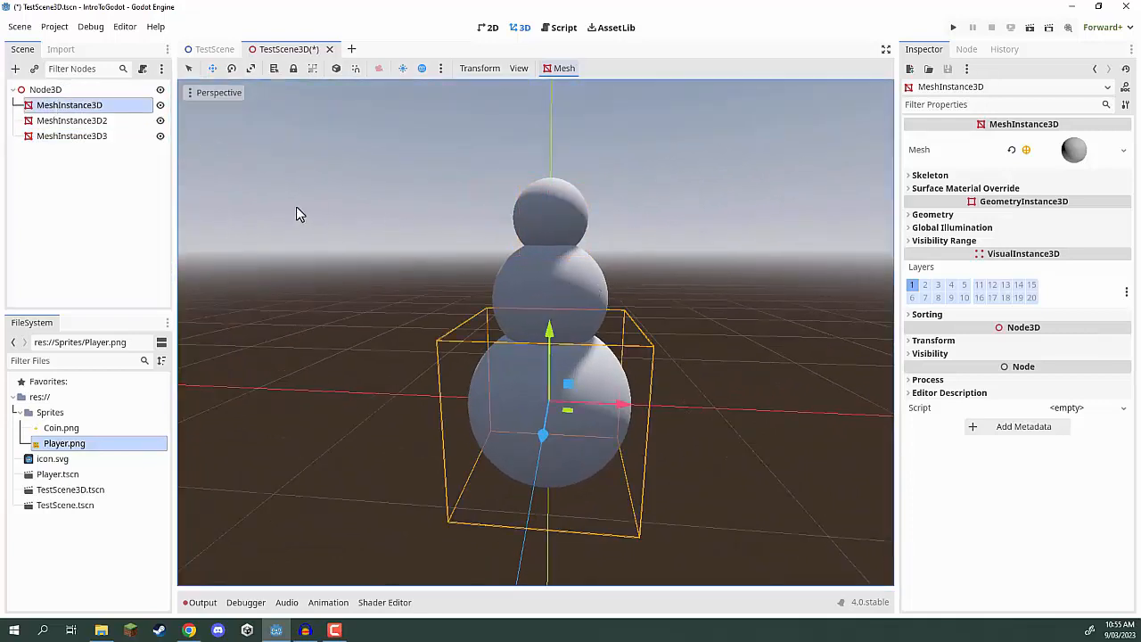
key(ctrl+d)
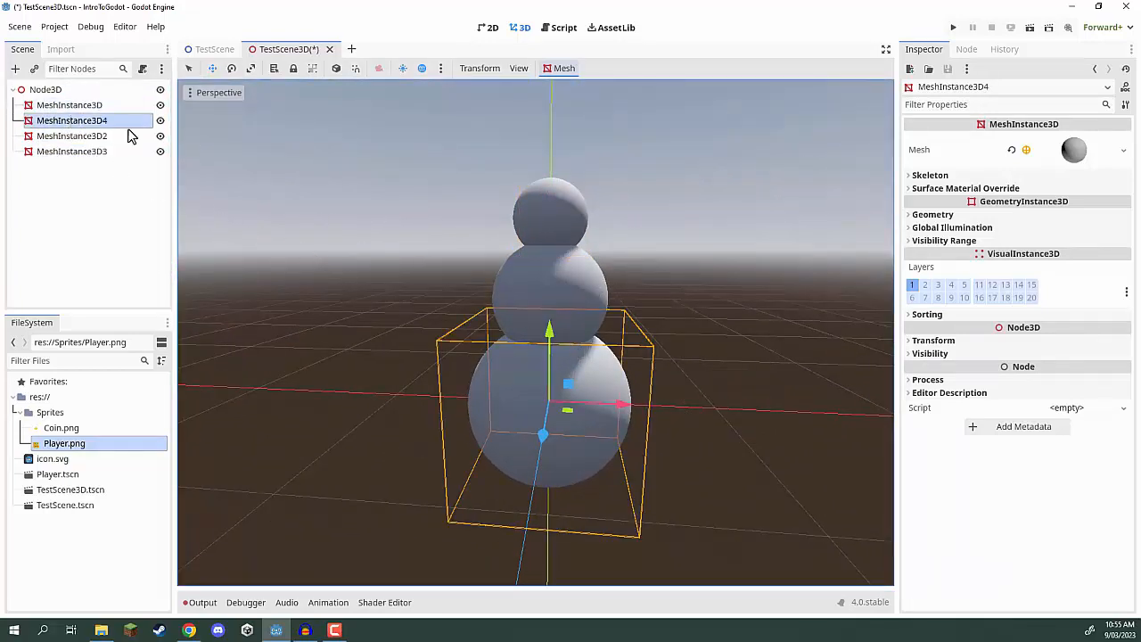
click(1122, 151)
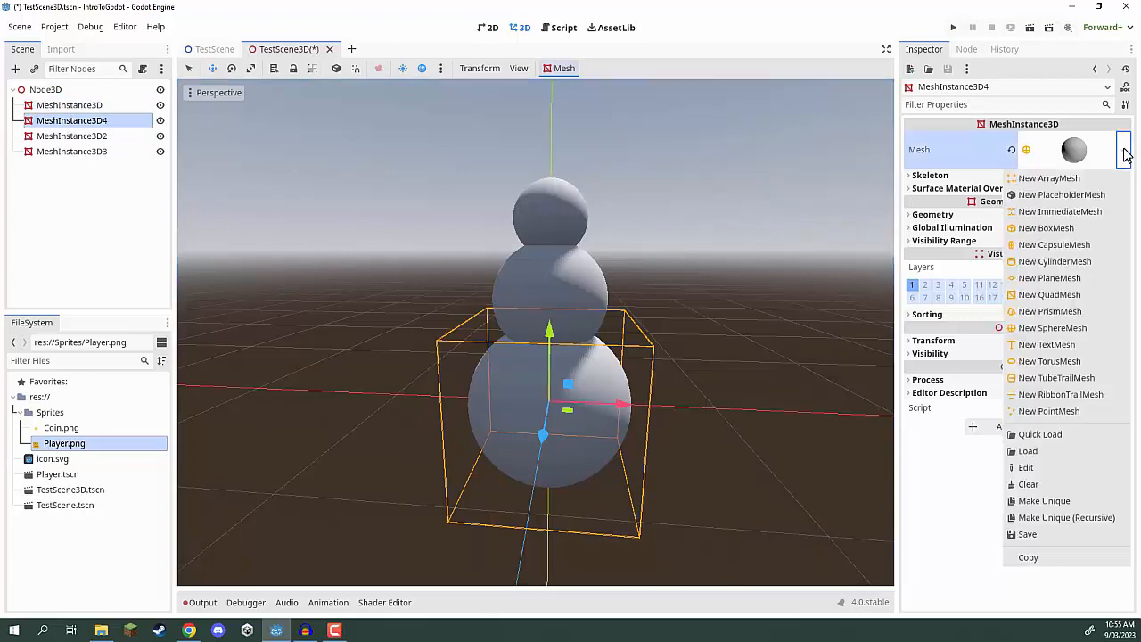
click(1057, 227)
drag(549, 341, 551, 215)
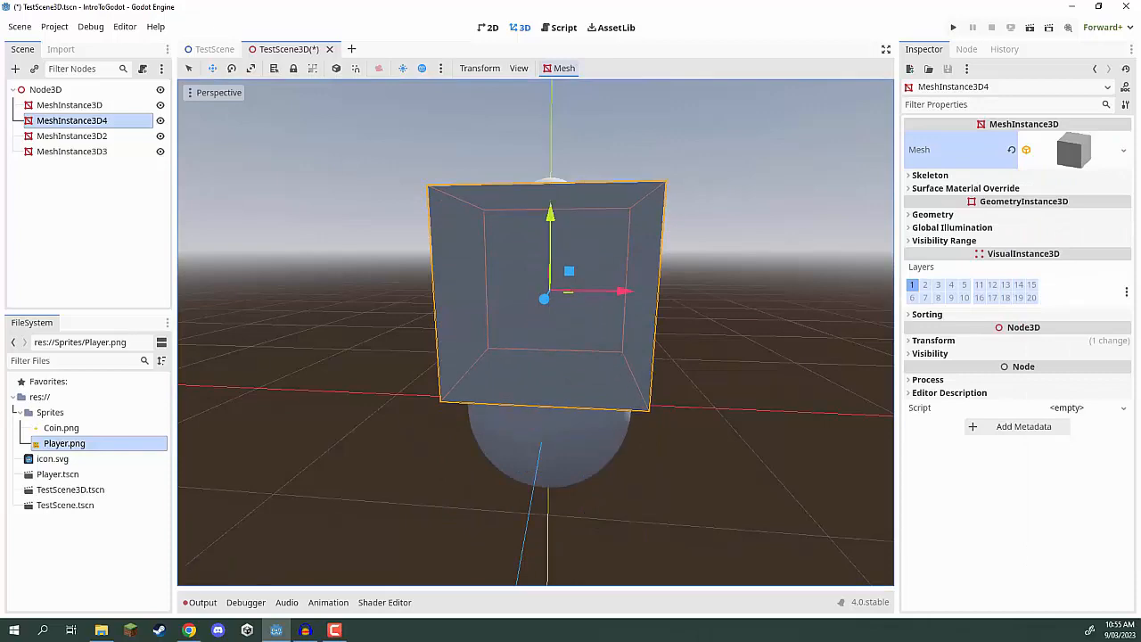
Scale the box into a thin horizontal bar that sticks out on both sides of the middle sphere as arms
middle_drag(556, 214, 356, 263)
scroll(711, 193, down, 3)
key(r)
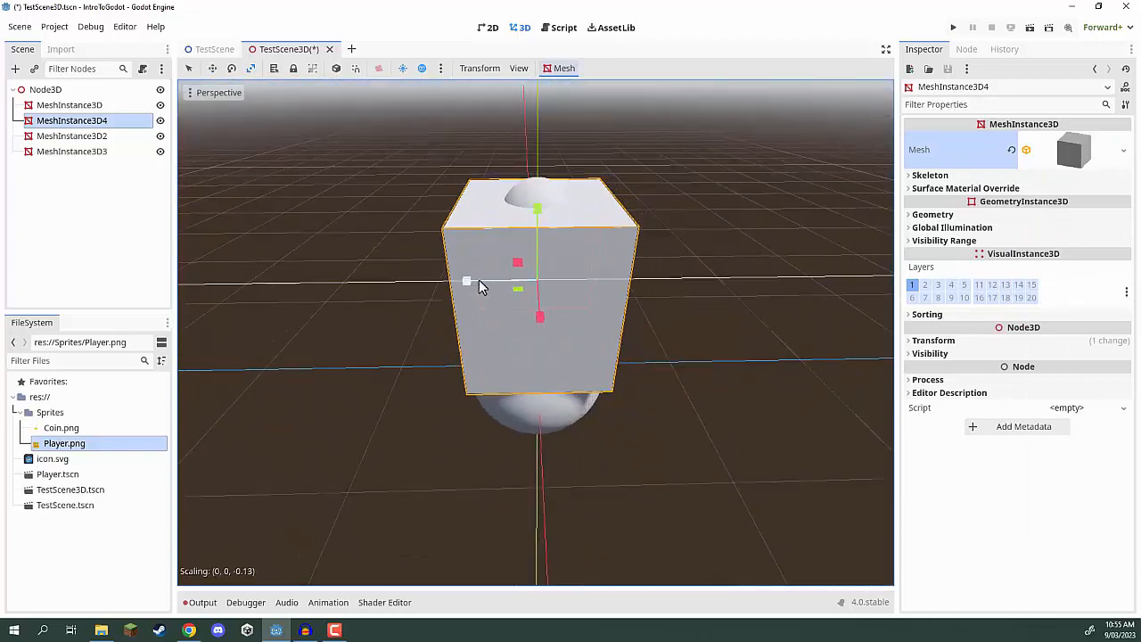
drag(467, 283, 528, 284)
drag(537, 214, 530, 273)
middle_drag(530, 273, 704, 272)
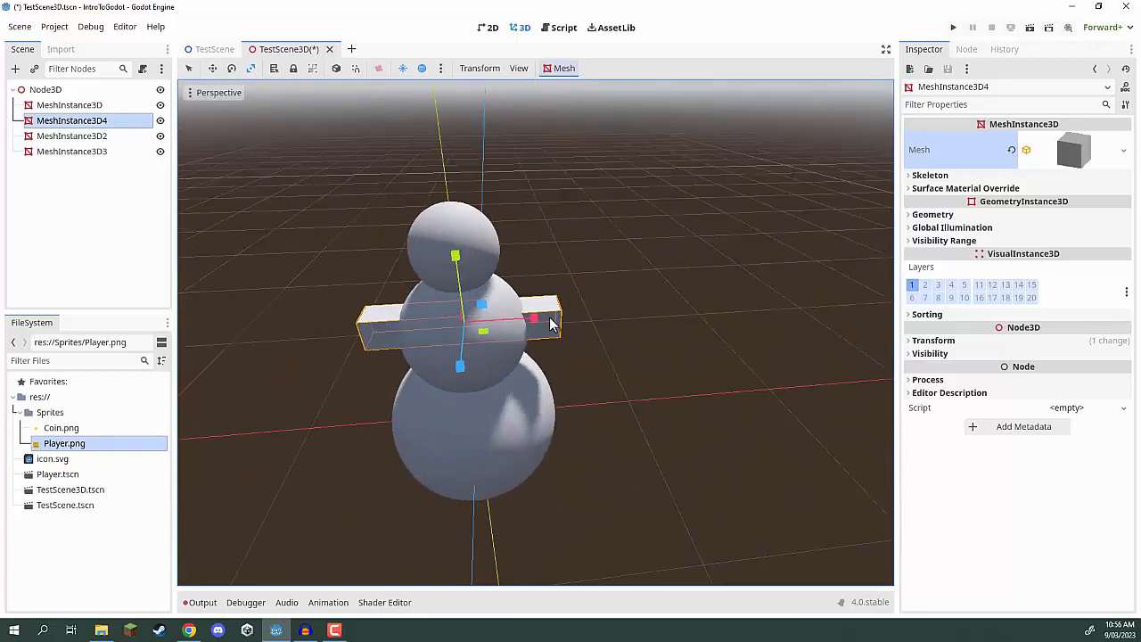
mouse_move(538, 328)
mouse_down()
mouse_move(575, 314)
mouse_move(526, 323)
mouse_up()
key(w)
middle_drag(526, 375, 268, 321)
click(109, 246)
right_drag(535, 332, 550, 300)
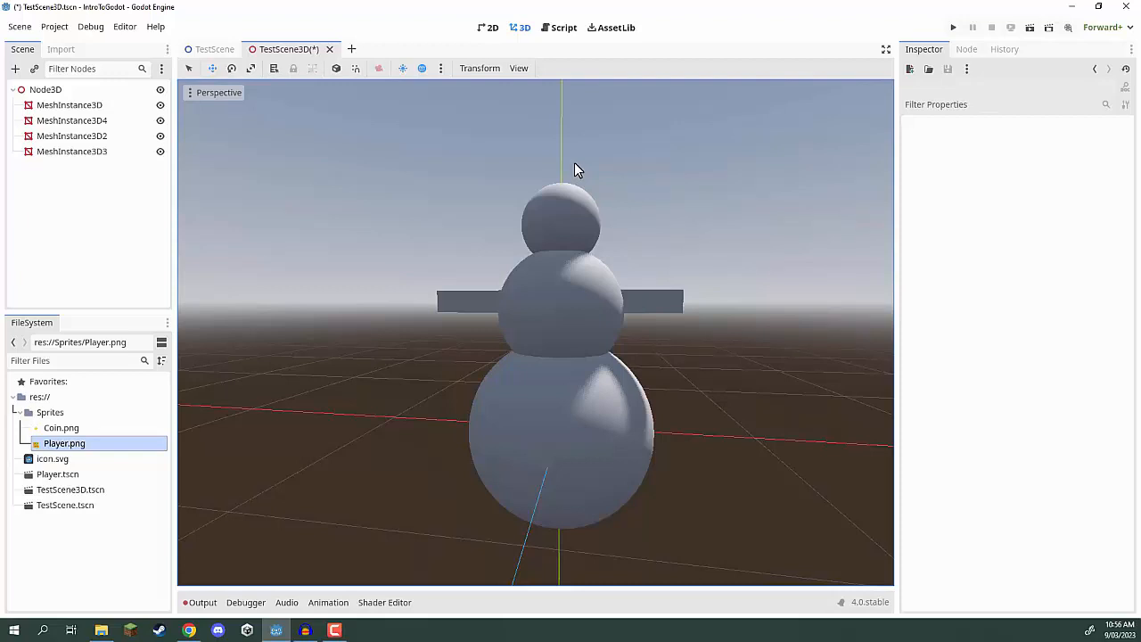
Check which part of the snowman each MeshInstance3D node in the scene tree represents
click(78, 120)
click(78, 135)
click(73, 152)
click(69, 136)
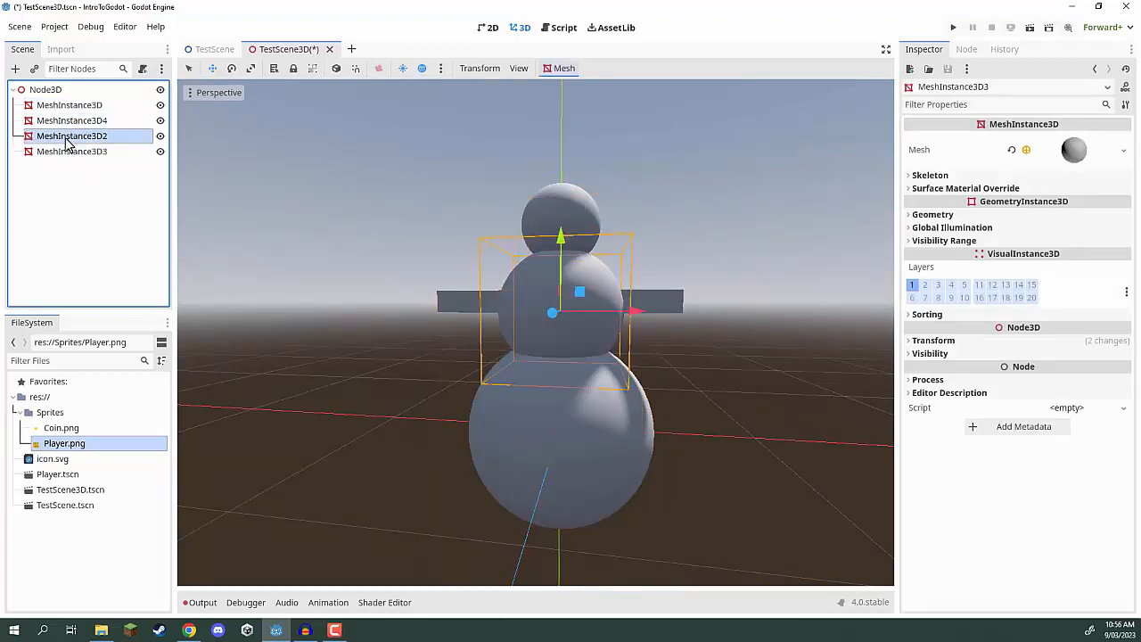
click(70, 120)
click(65, 105)
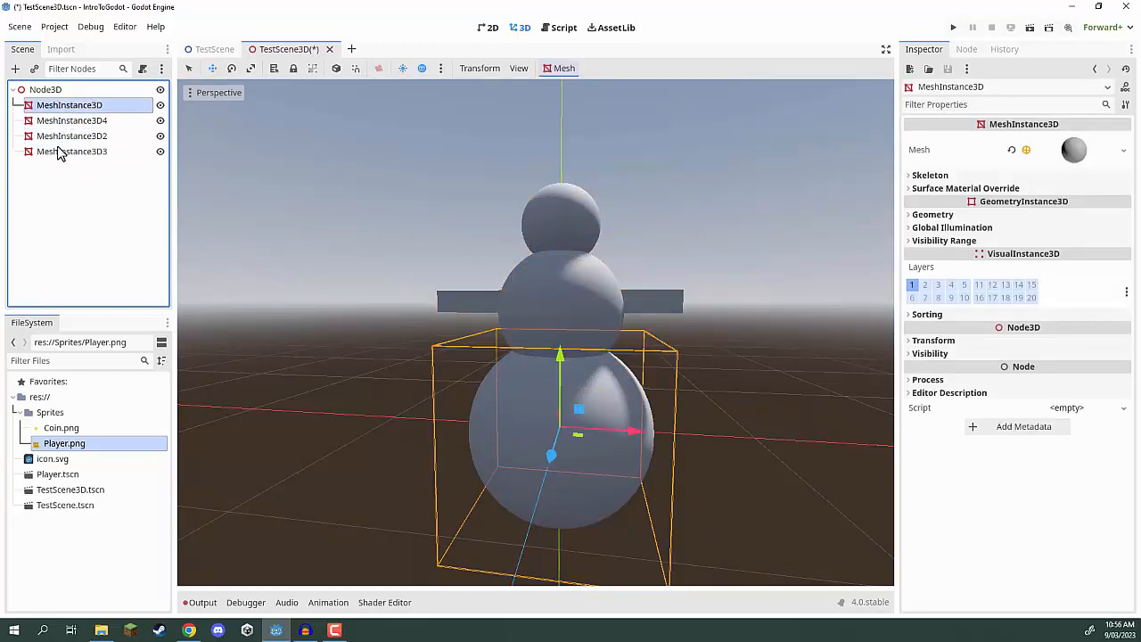
click(59, 198)
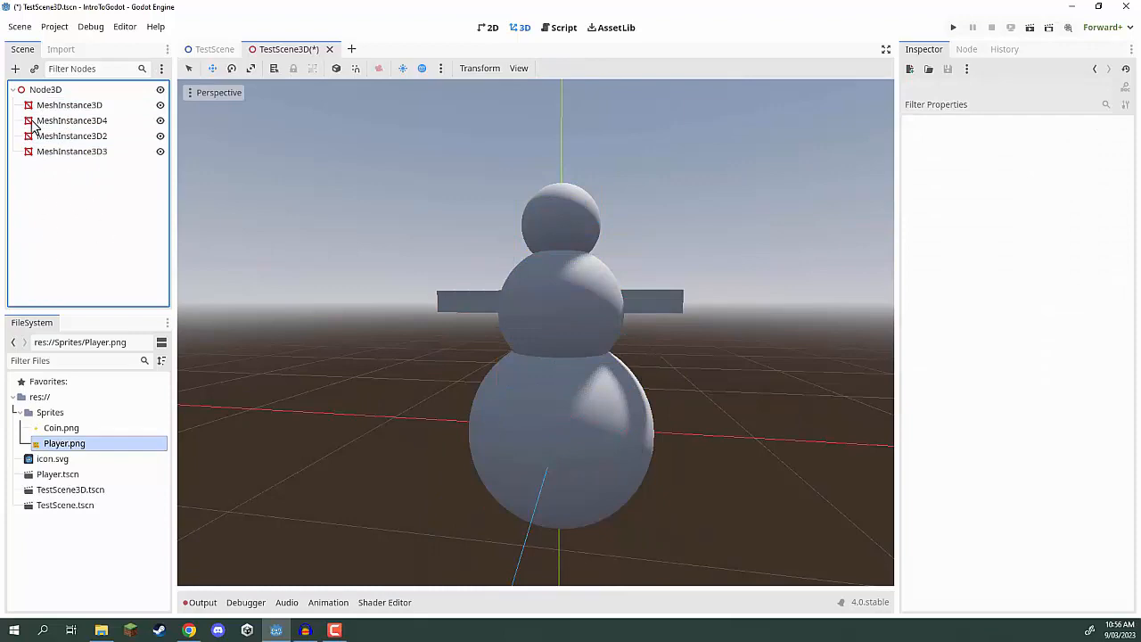
Add a Node3D node under the root and rename it Snow
click(15, 69)
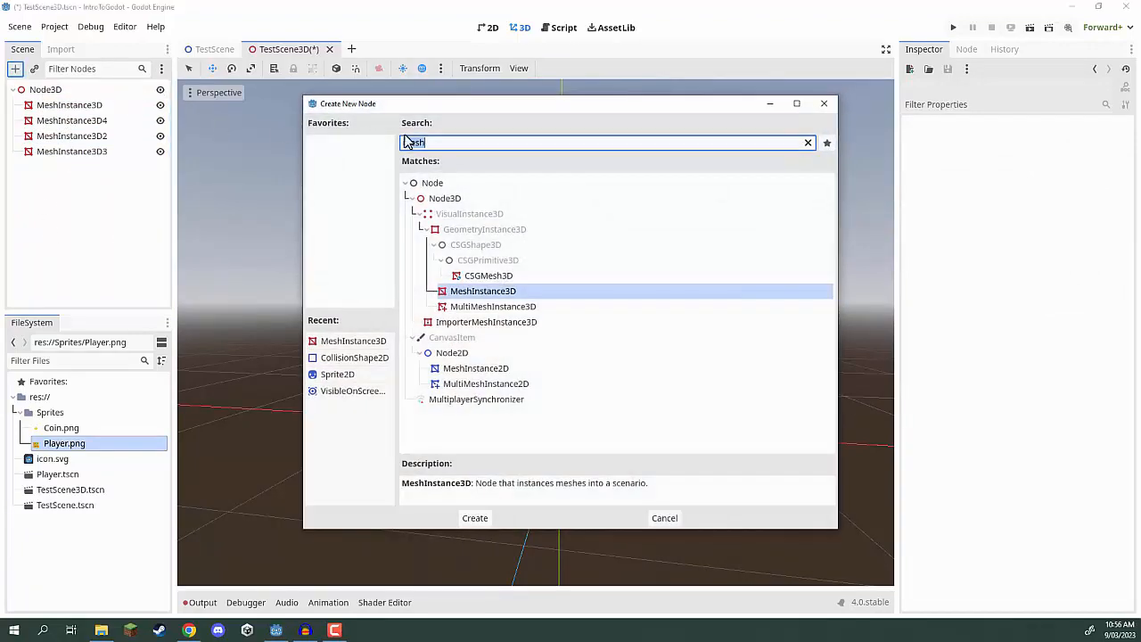
text(Node3D)
key(Return)
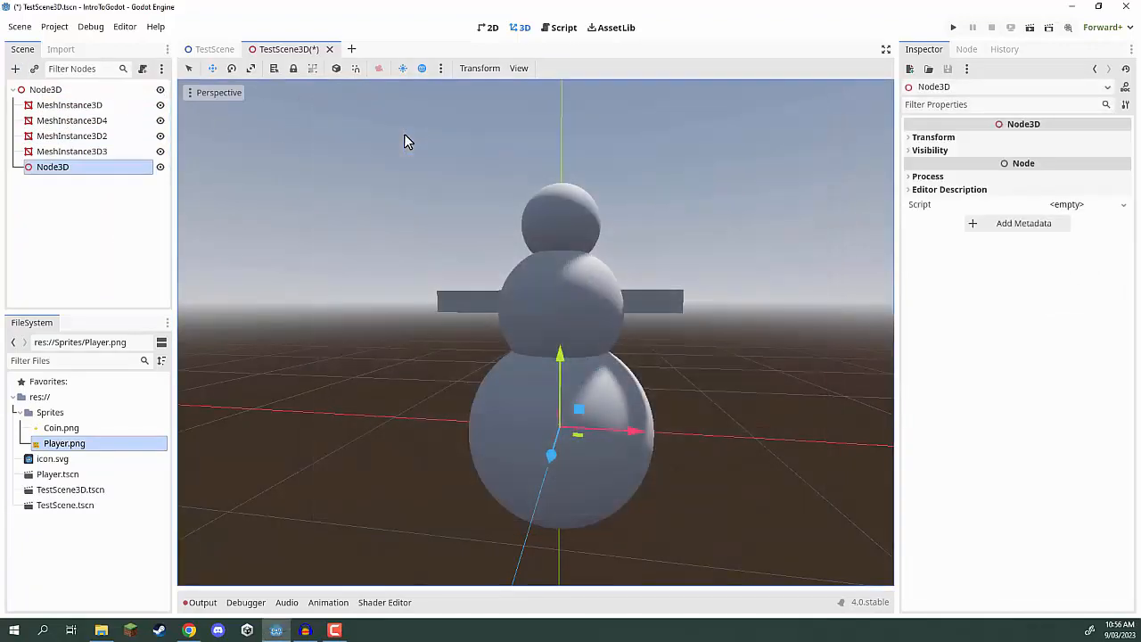
double_click(57, 168)
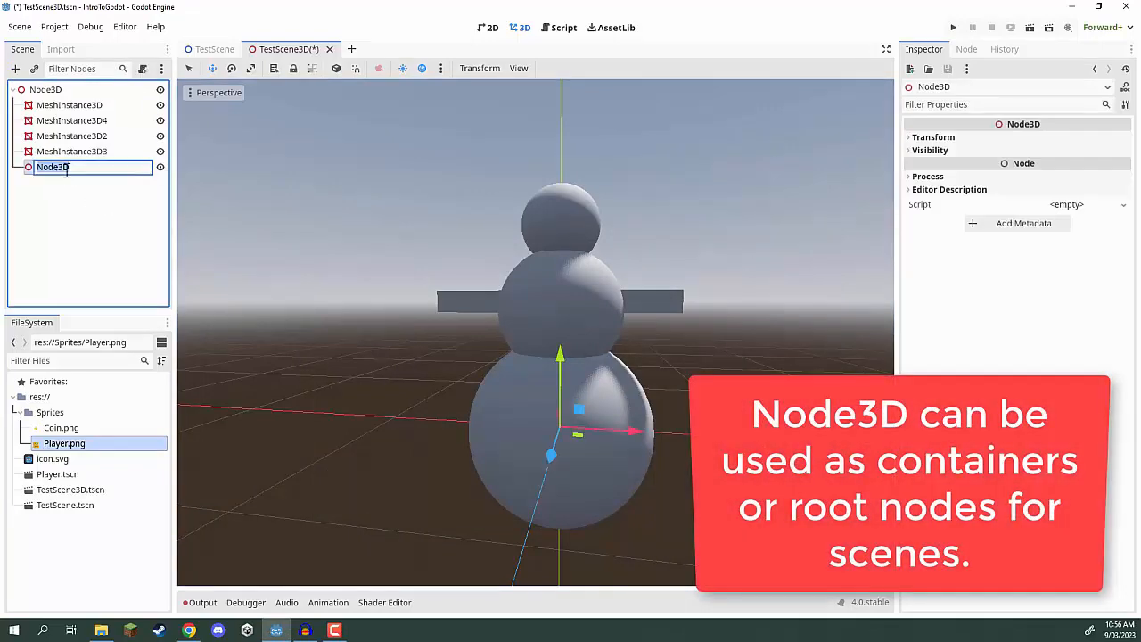
text(Snow)
key(Return)
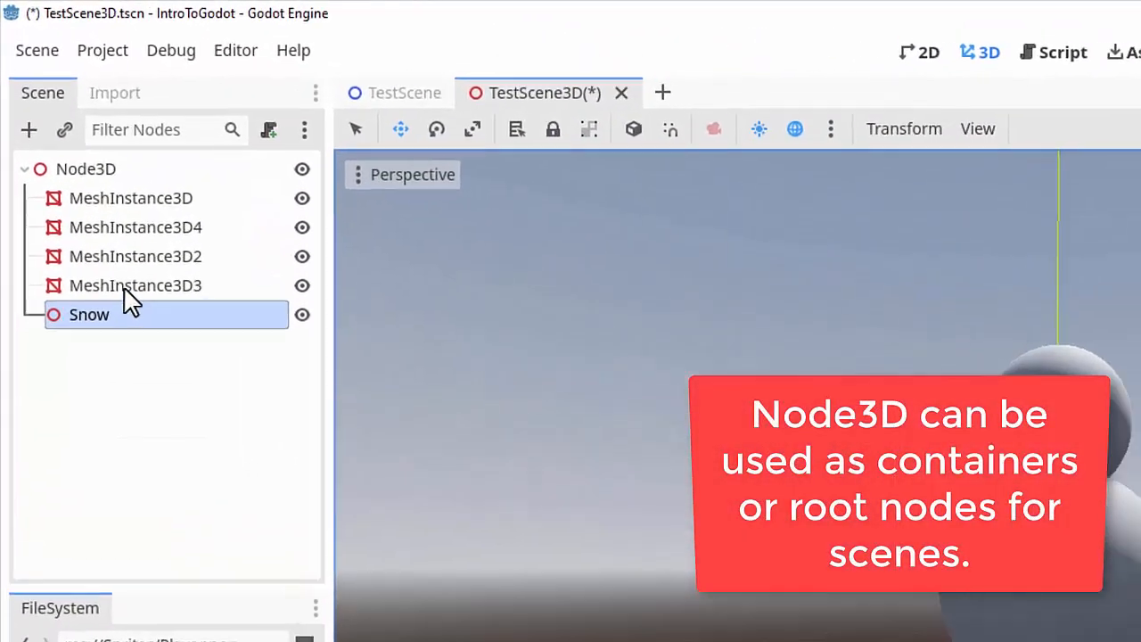
Make all four MeshInstance3D nodes children of the Snow node
drag(66, 184, 73, 207)
drag(118, 334, 118, 331)
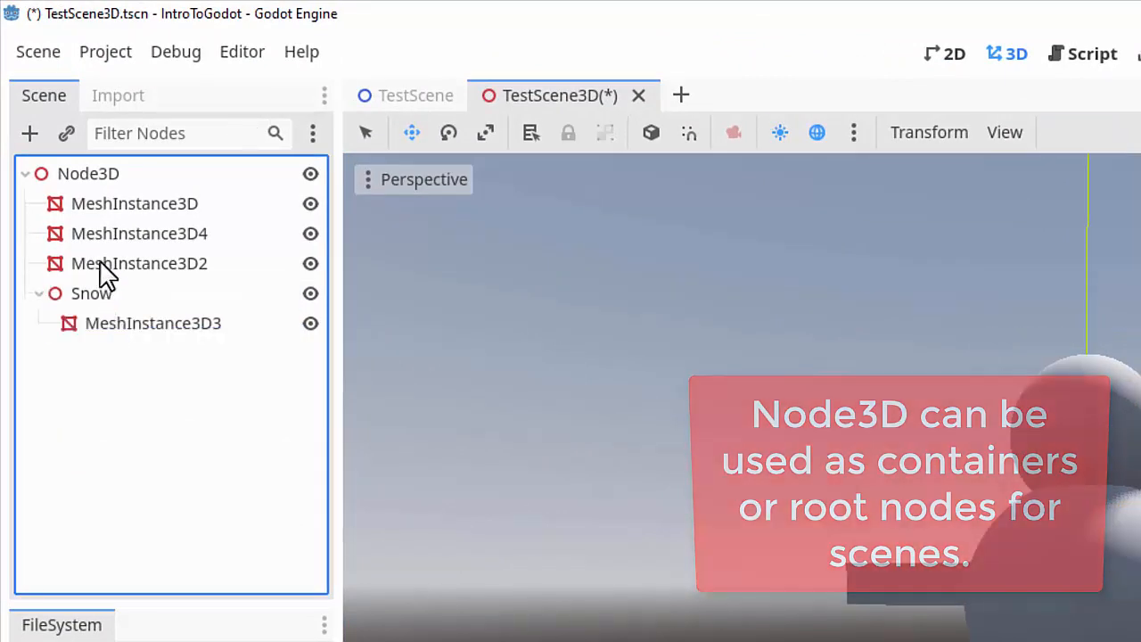
drag(101, 265, 113, 303)
drag(102, 236, 118, 274)
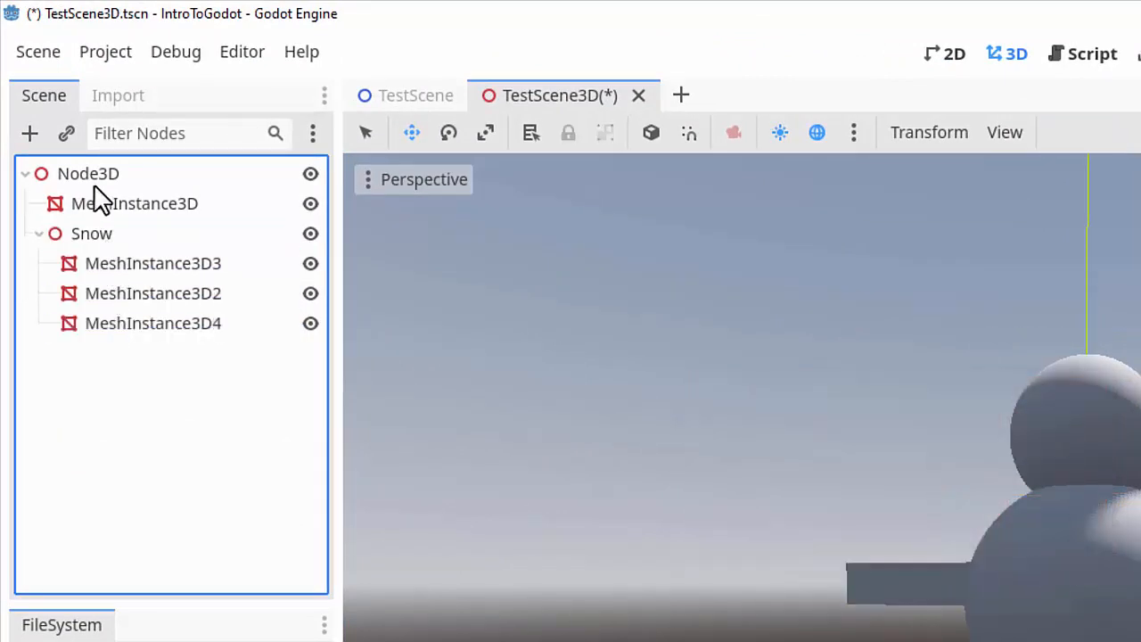
click(111, 200)
drag(114, 194, 74, 228)
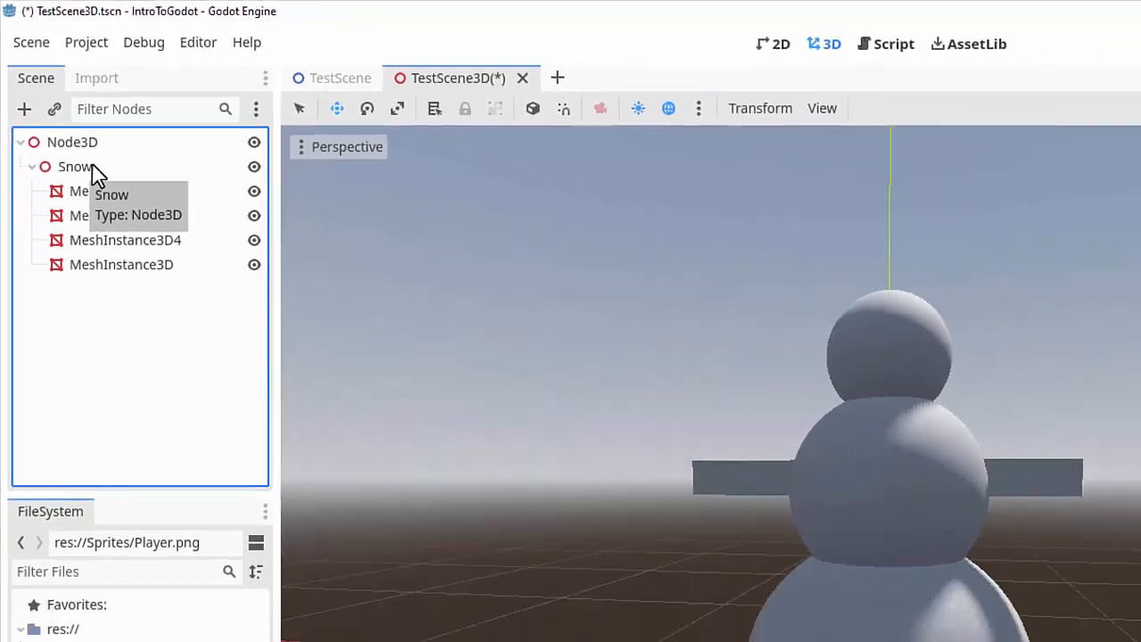
Move the whole snowman slightly along the X axis through its Snow parent node, and activate rotate mode
click(100, 209)
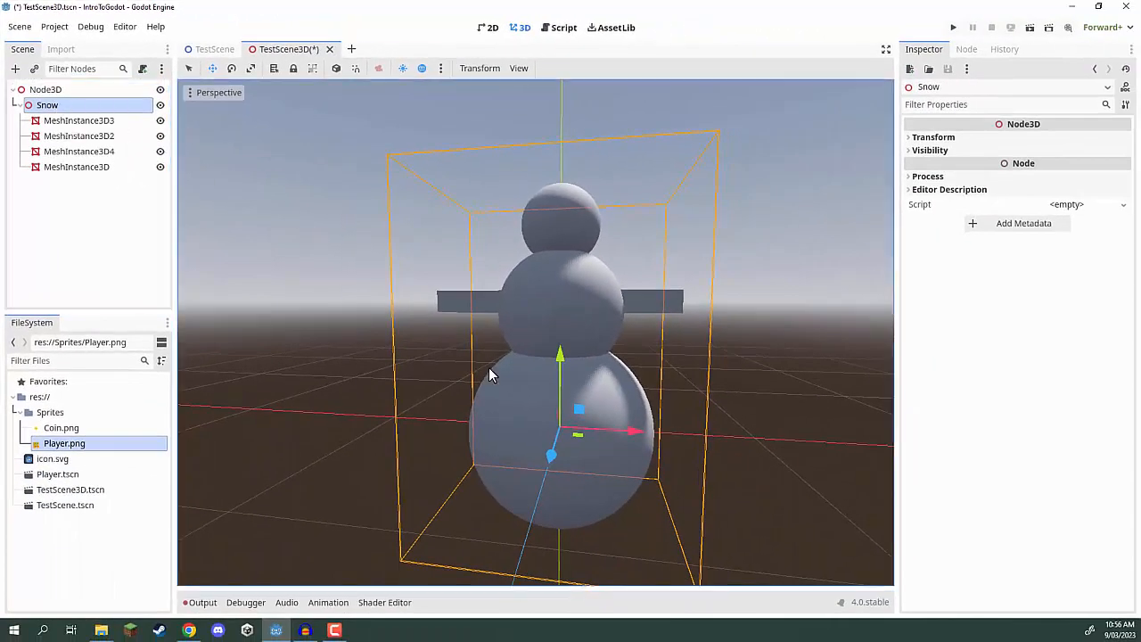
right_drag(490, 369, 606, 352)
key(d)
key(a)
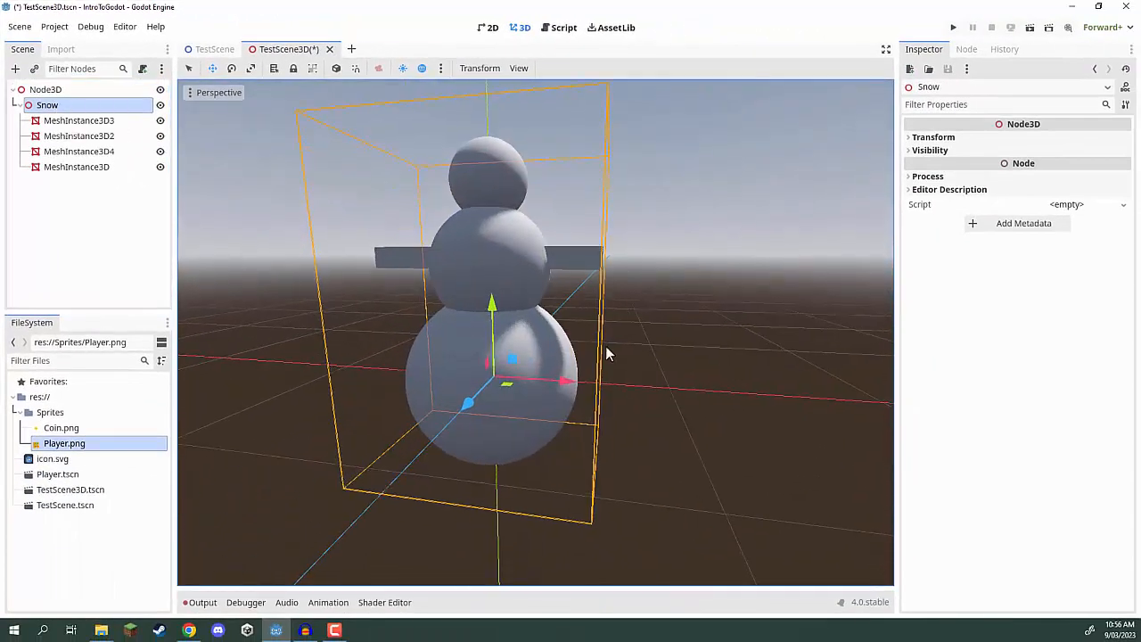
drag(540, 386, 554, 361)
key(e)
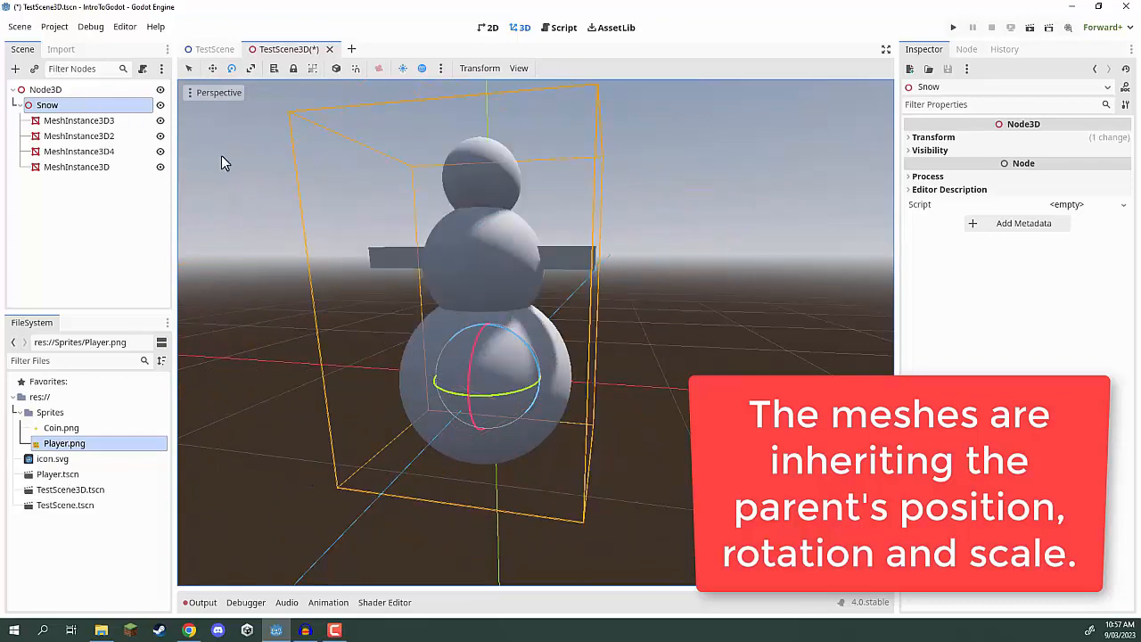
Reselect the Snow parent node and shift the whole snowman slightly again in move mode
right_drag(532, 310, 495, 277)
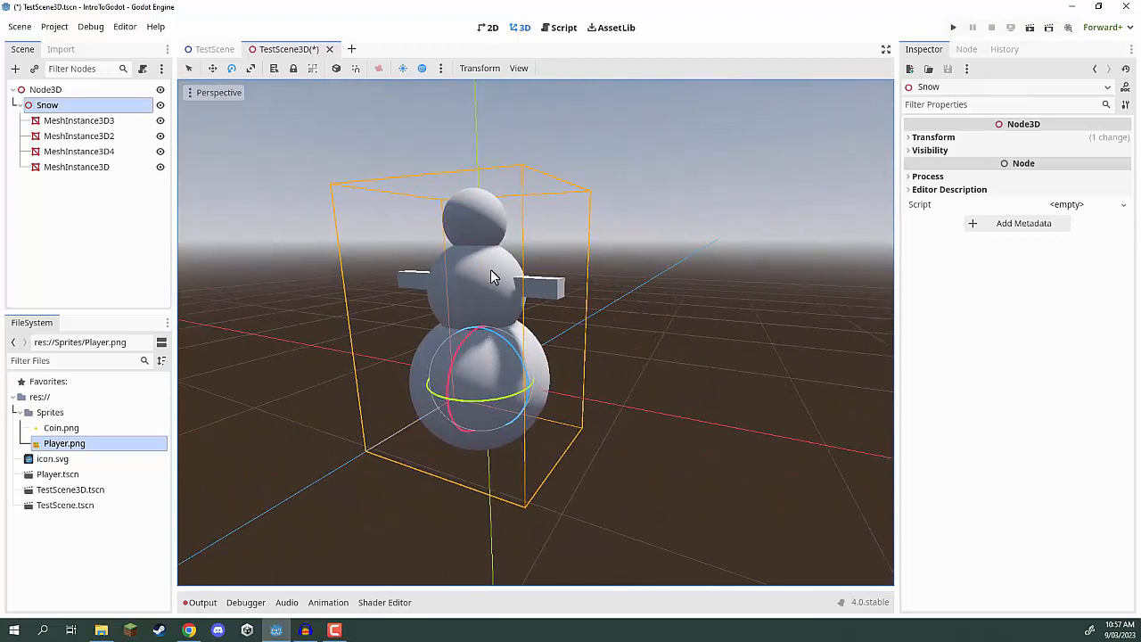
click(62, 105)
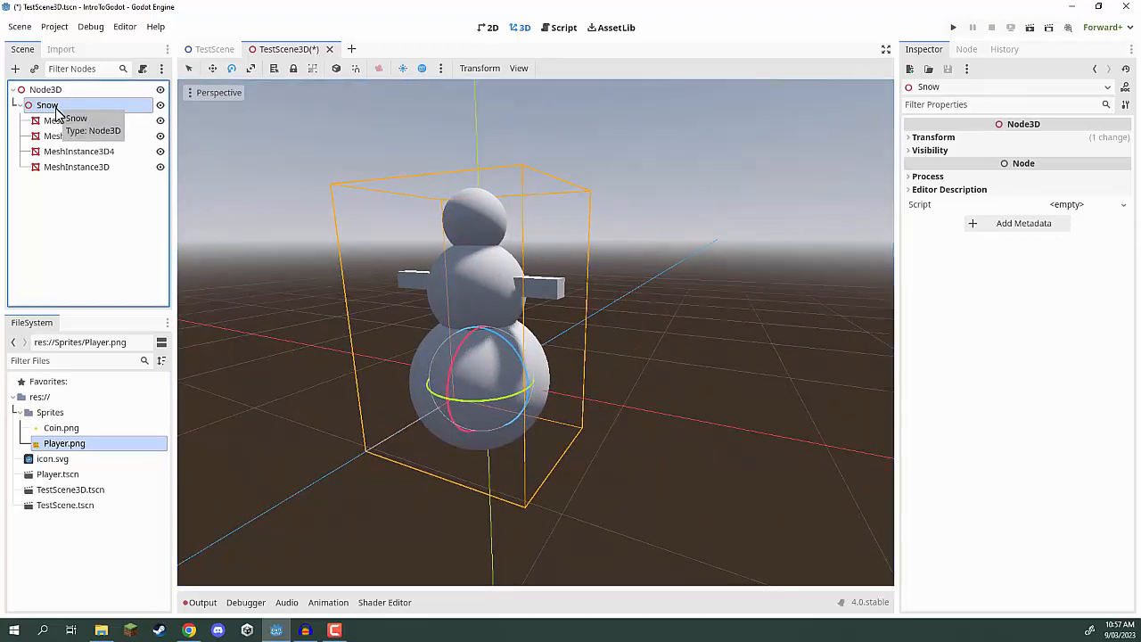
click(46, 120)
click(48, 106)
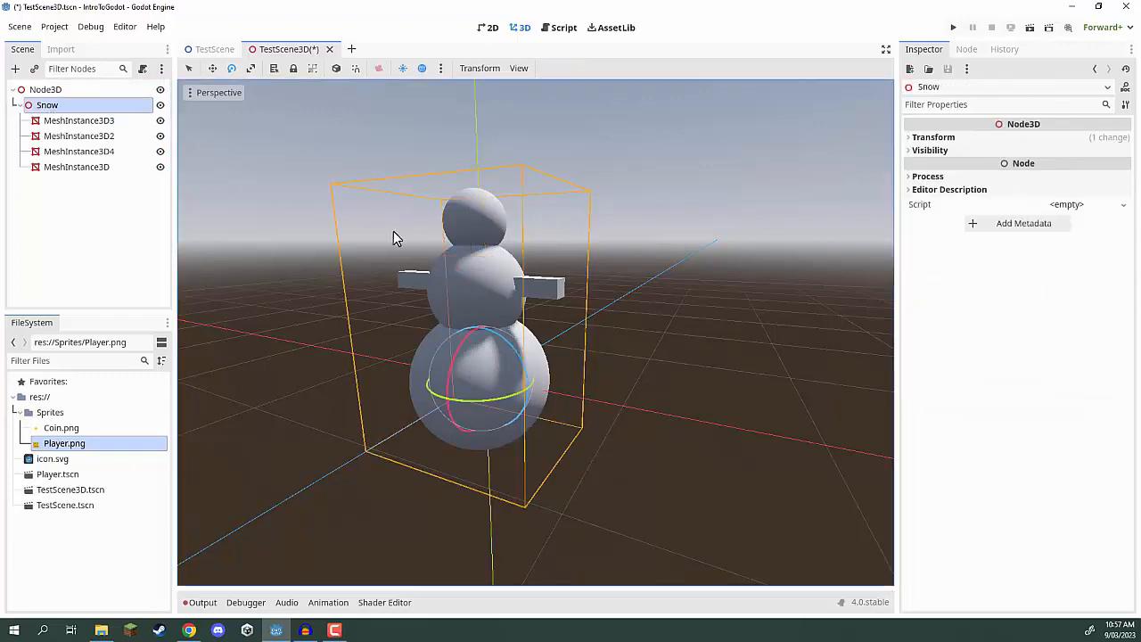
key(w)
mouse_move(489, 369)
mouse_down()
mouse_move(581, 304)
mouse_move(535, 284)
mouse_move(496, 366)
mouse_up()
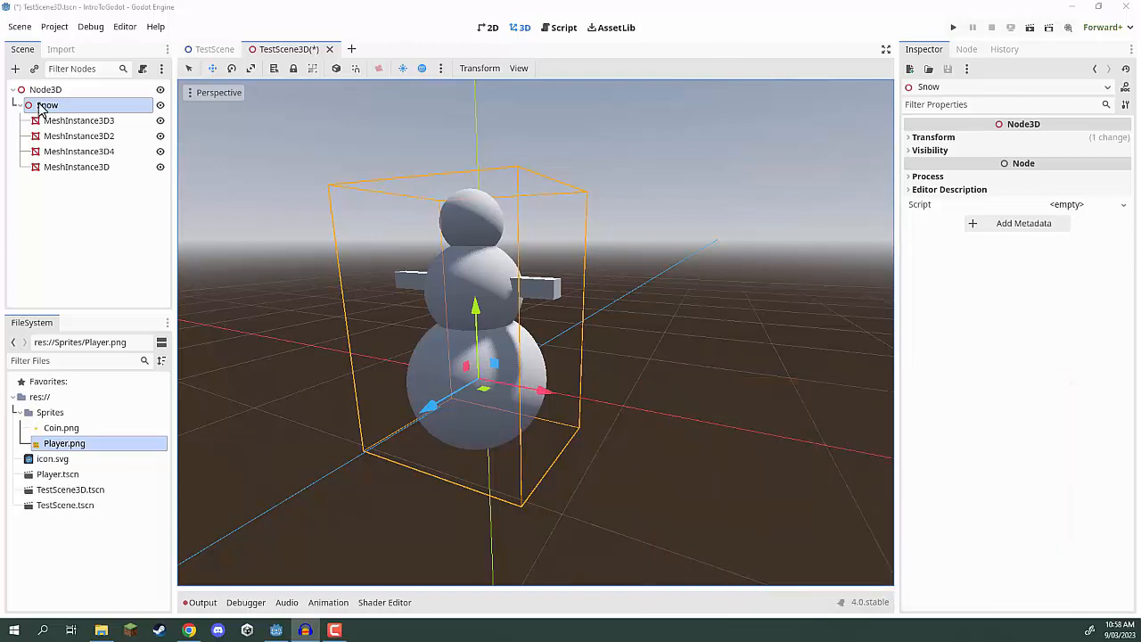
Examine from several sides how light and shadow fall on the snowman's middle sphere and arms
click(79, 136)
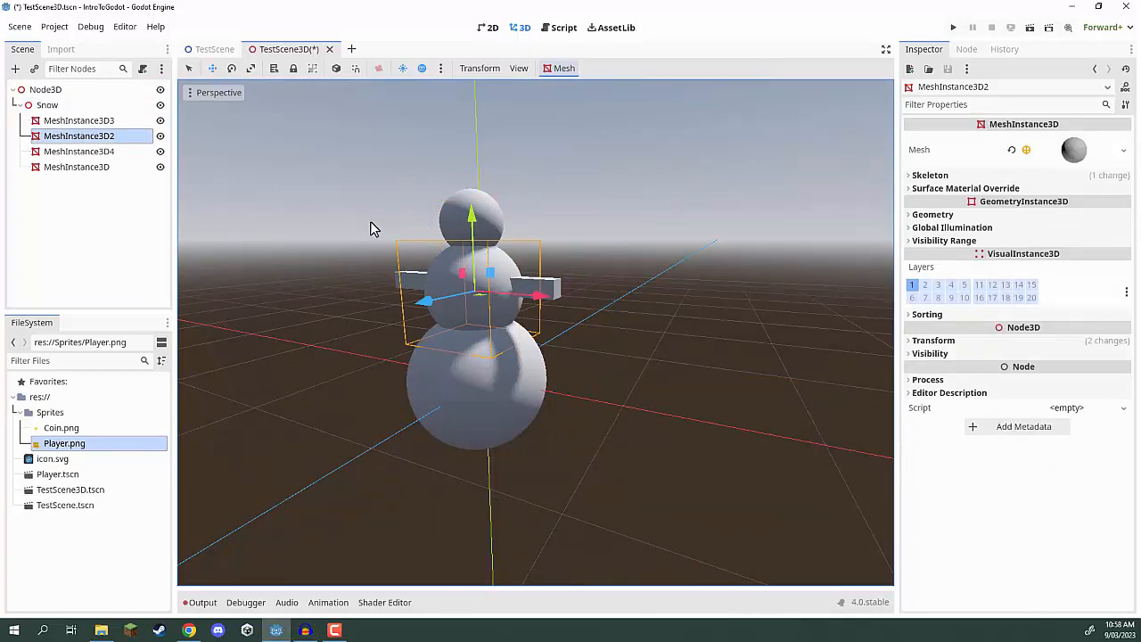
scroll(599, 215, up, 8)
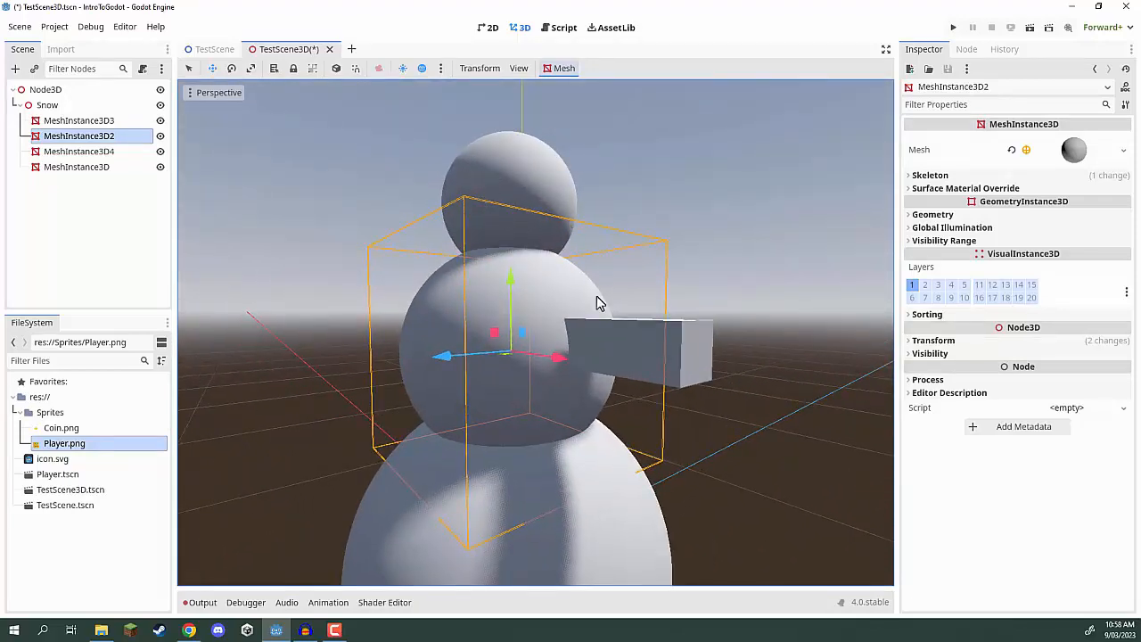
middle_drag(596, 297, 698, 268)
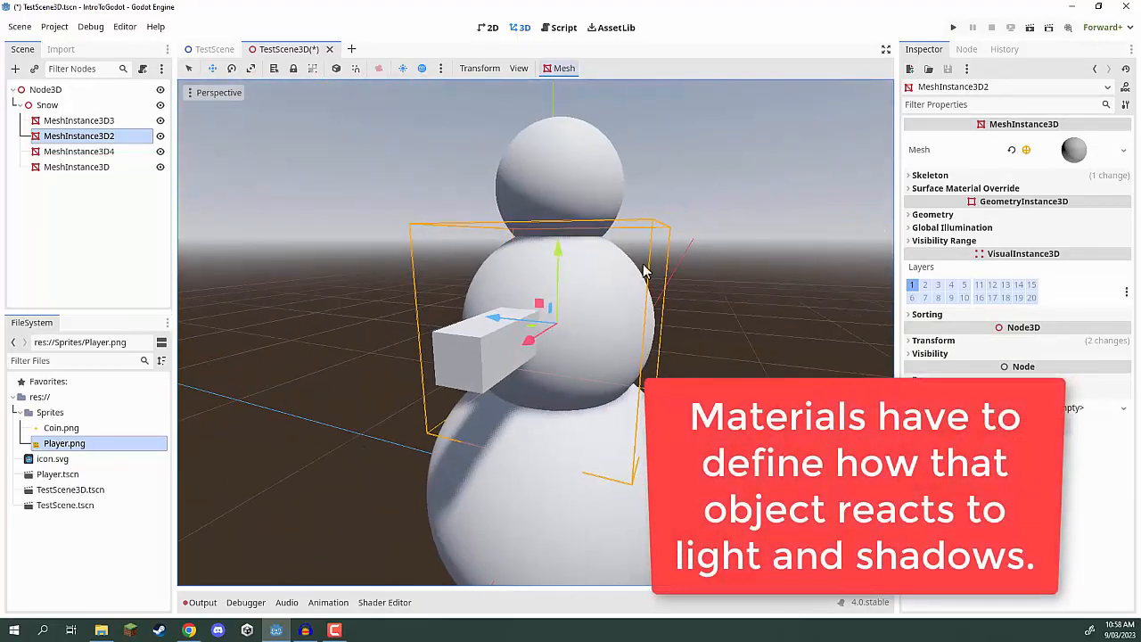
click(138, 236)
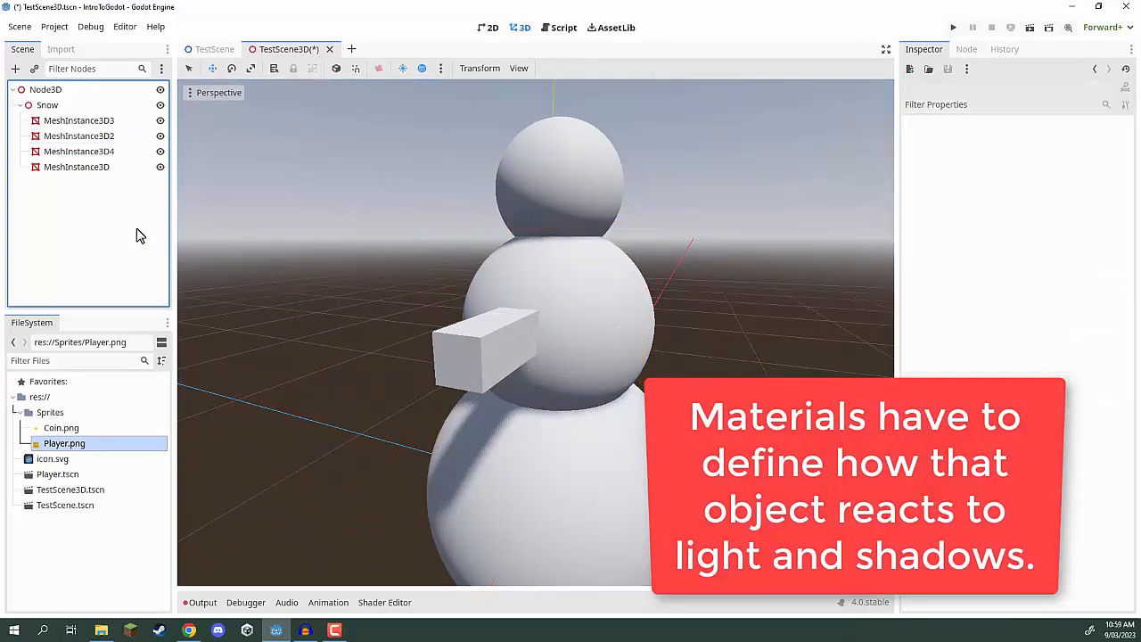
mouse_move(562, 317)
right_down()
mouse_move(615, 375)
mouse_move(731, 325)
mouse_move(757, 344)
mouse_move(776, 321)
mouse_move(784, 352)
mouse_move(803, 316)
mouse_move(758, 303)
mouse_move(776, 330)
mouse_move(556, 306)
right_up()
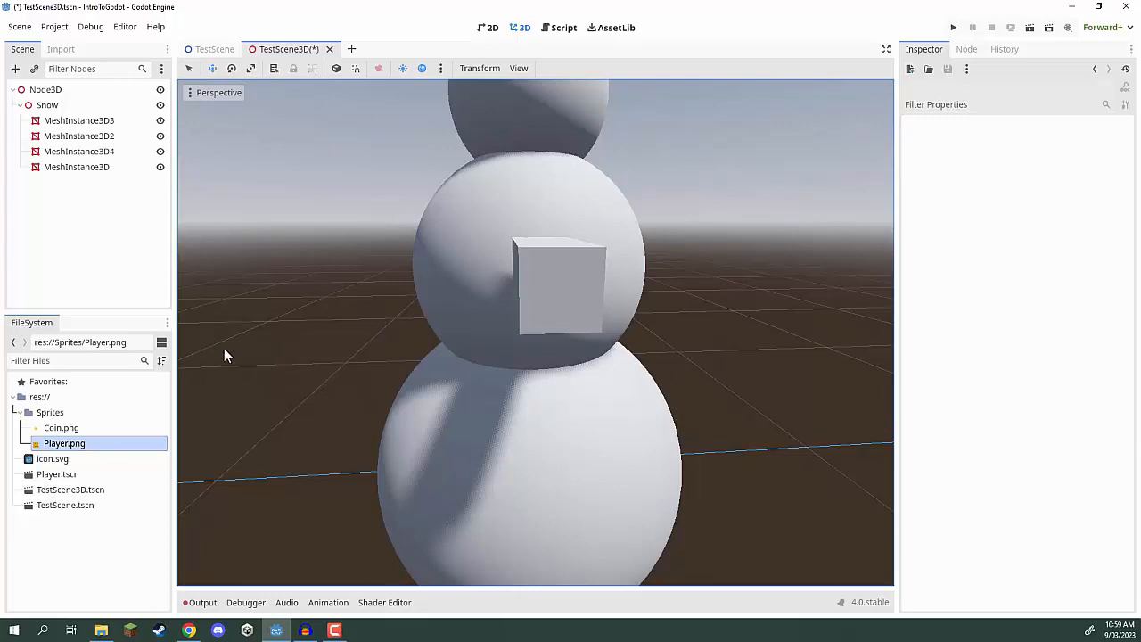
Create a folder named Materials in the project root, and collapse the Sprites folder
click(62, 552)
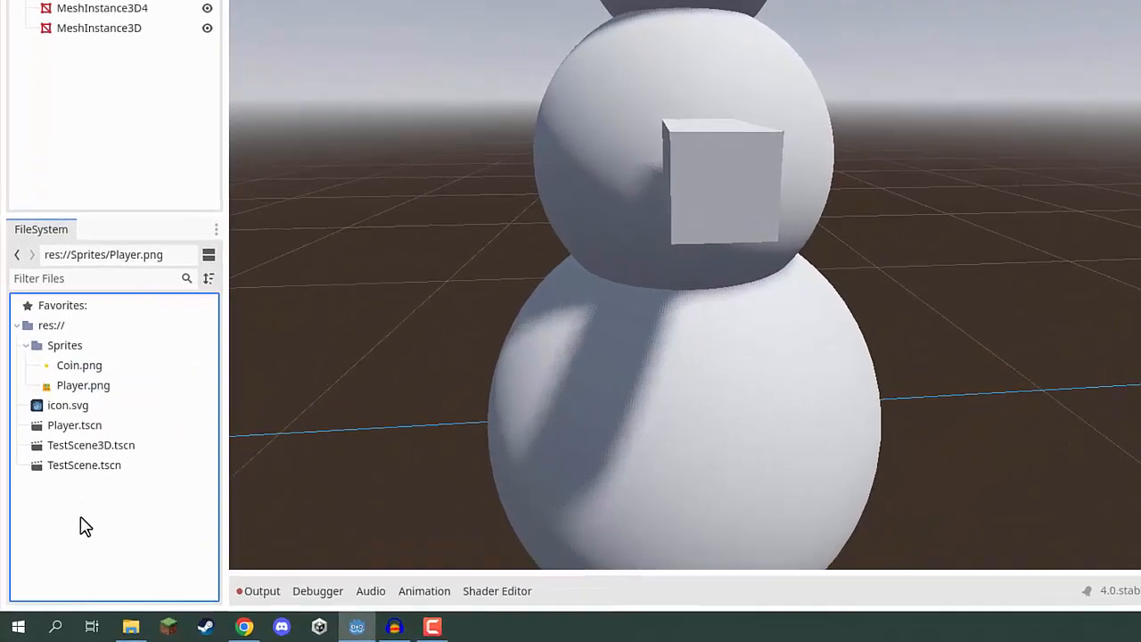
right_click(87, 510)
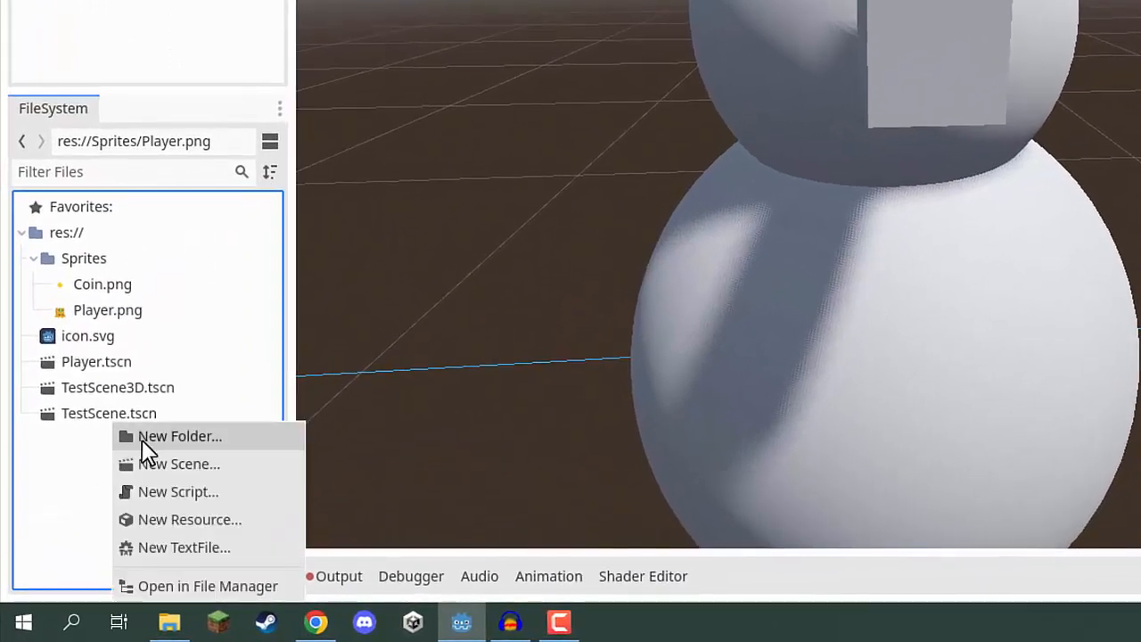
click(144, 439)
text(Materials)
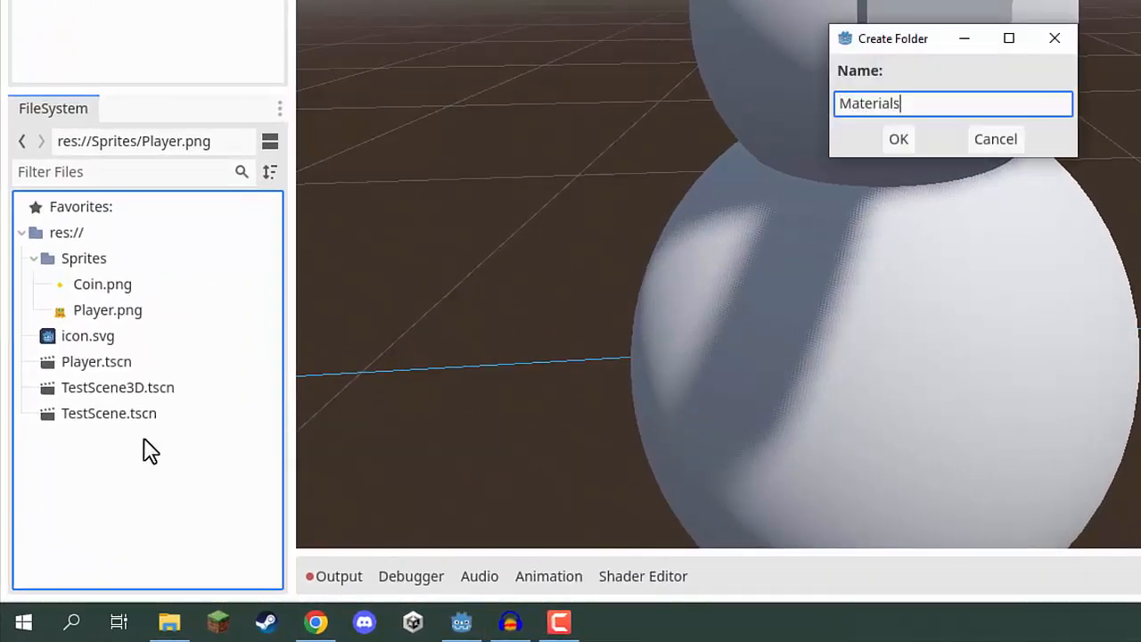
key(Return)
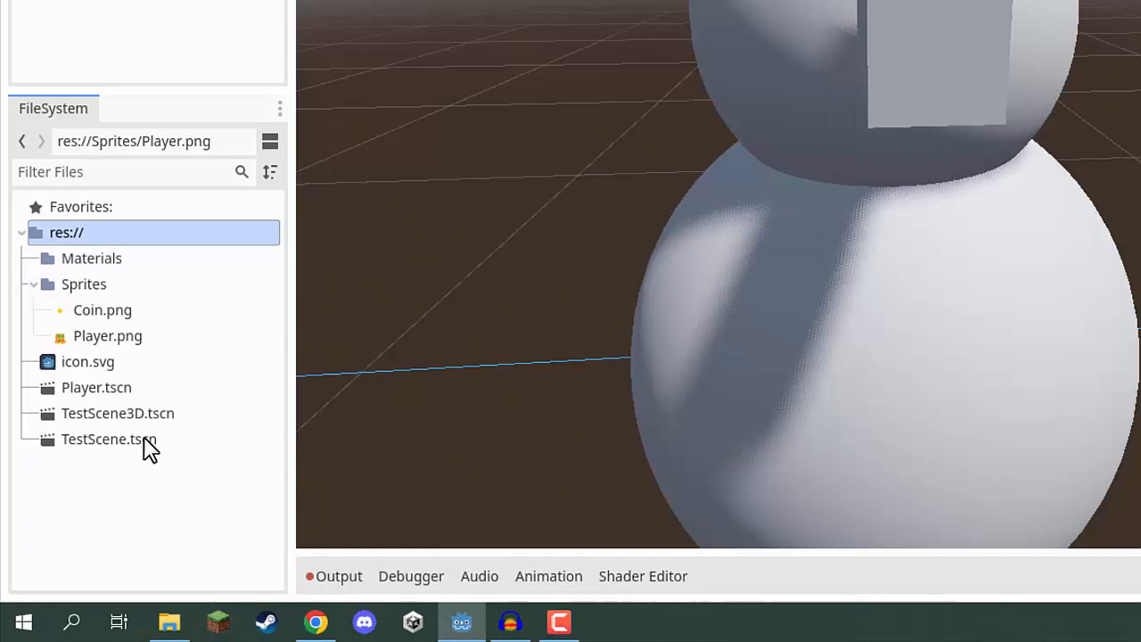
click(89, 262)
click(33, 283)
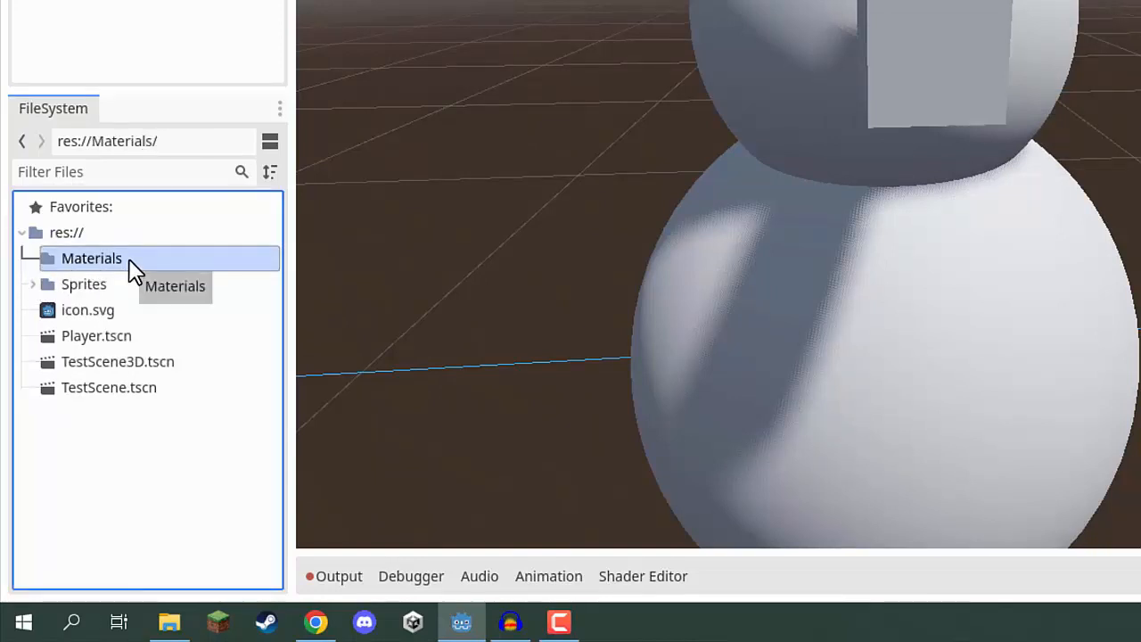
Create a StandardMaterial3D resource in the Materials folder and save it as TestMaterial.tres
right_click(72, 255)
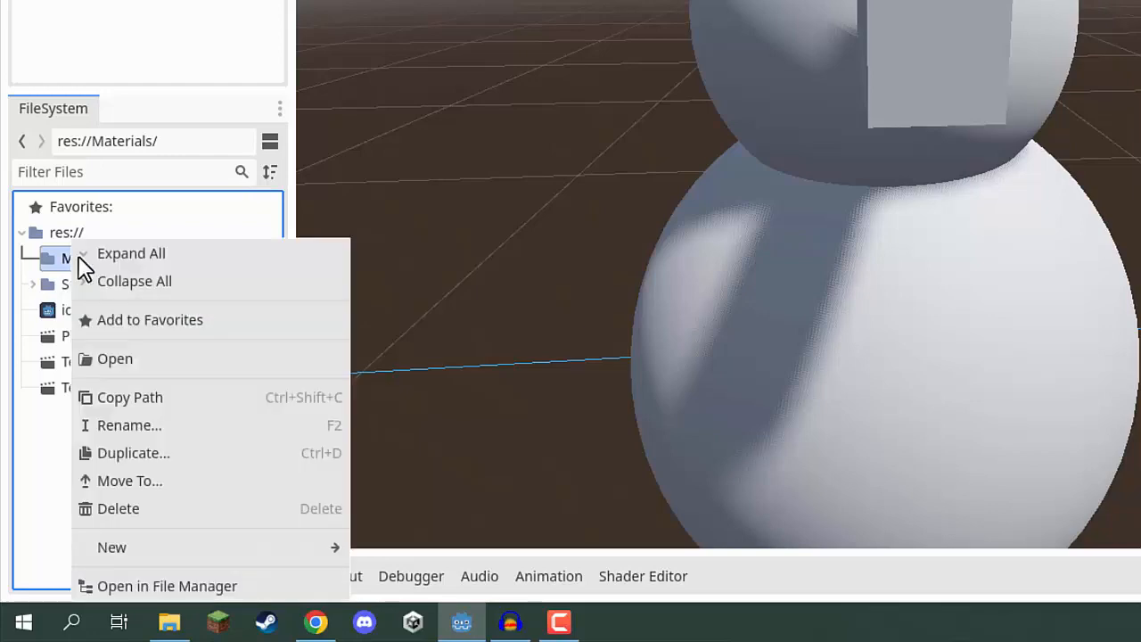
mouse_move(196, 547)
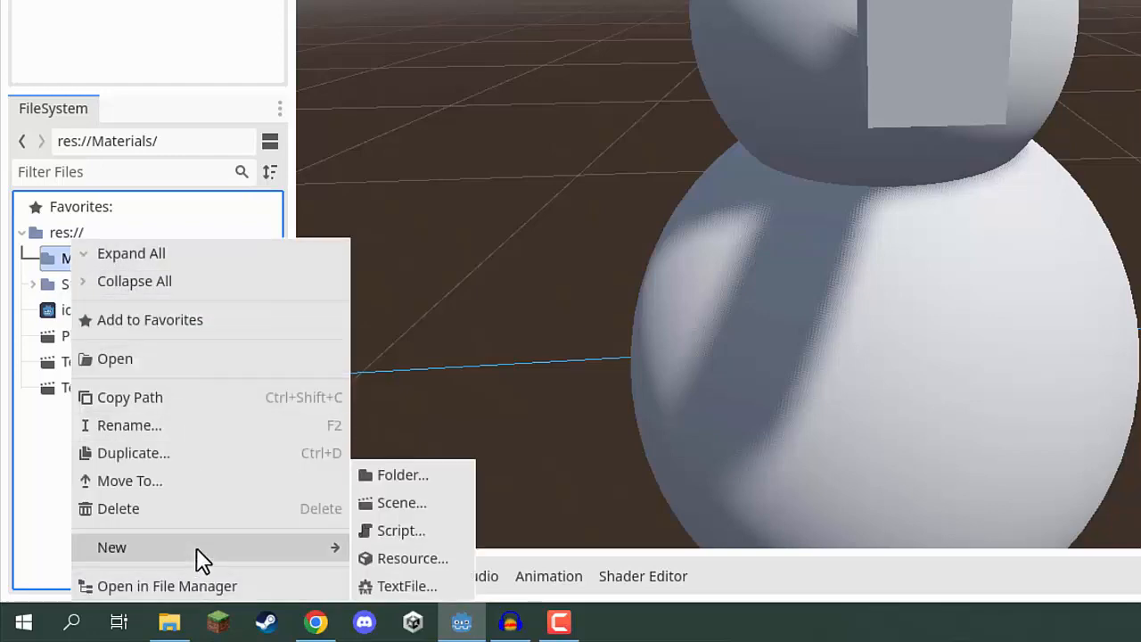
click(406, 558)
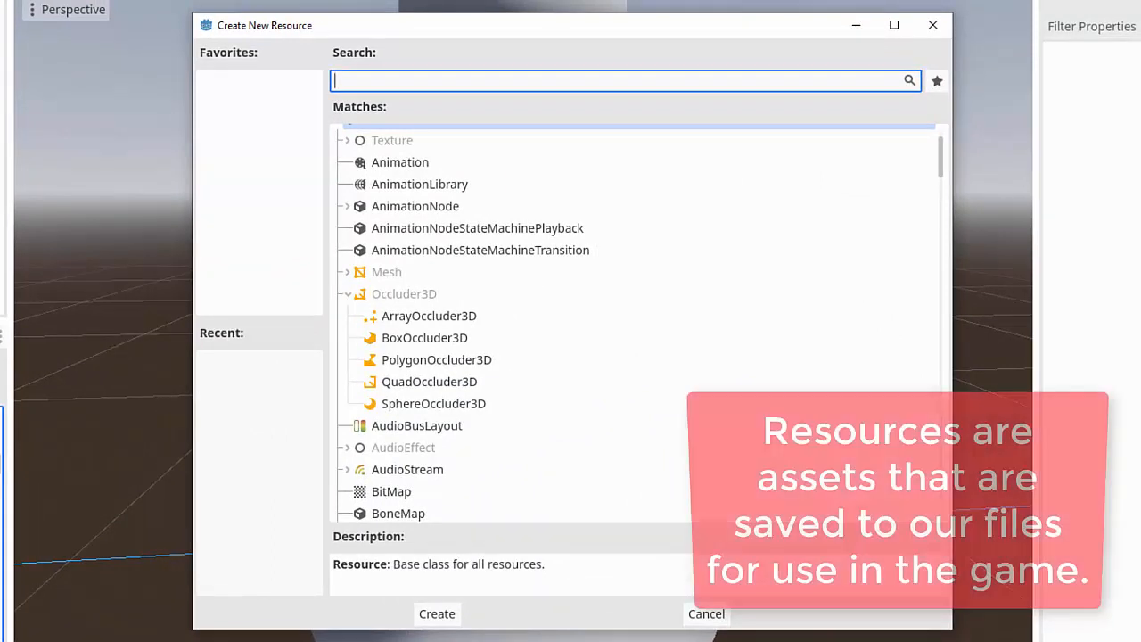
scroll(571, 242, down, 5)
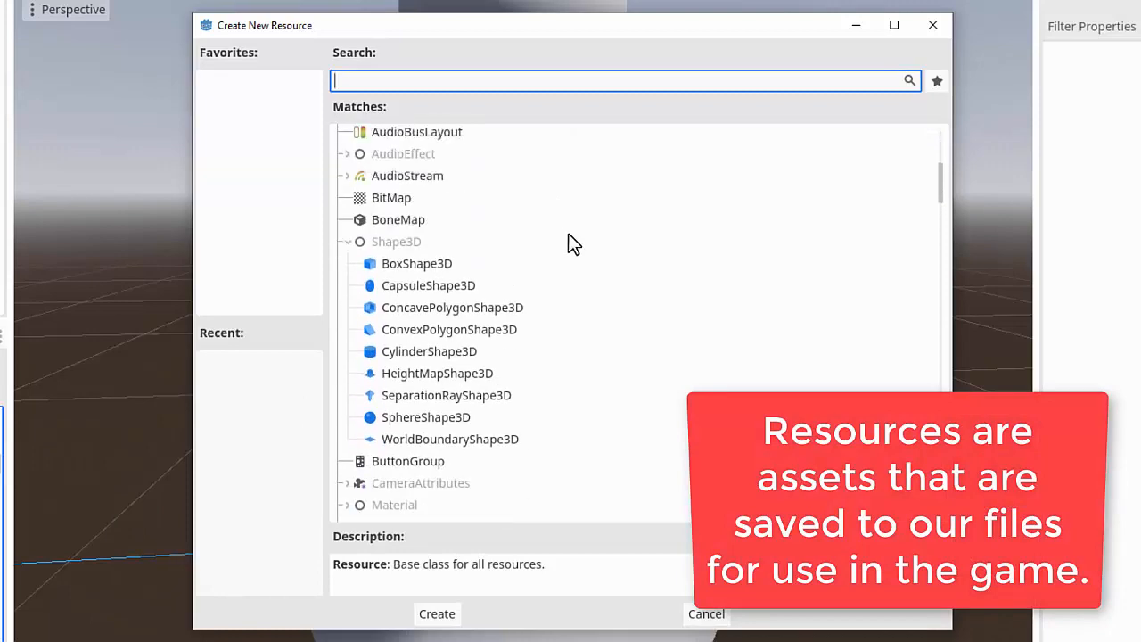
drag(930, 181, 925, 63)
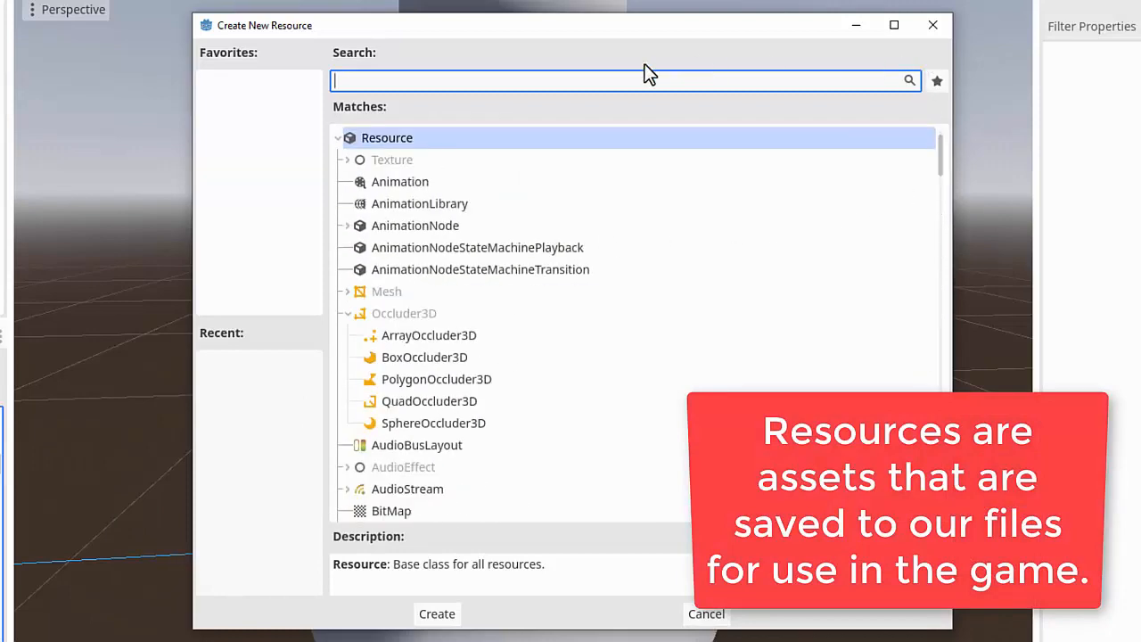
text(mater)
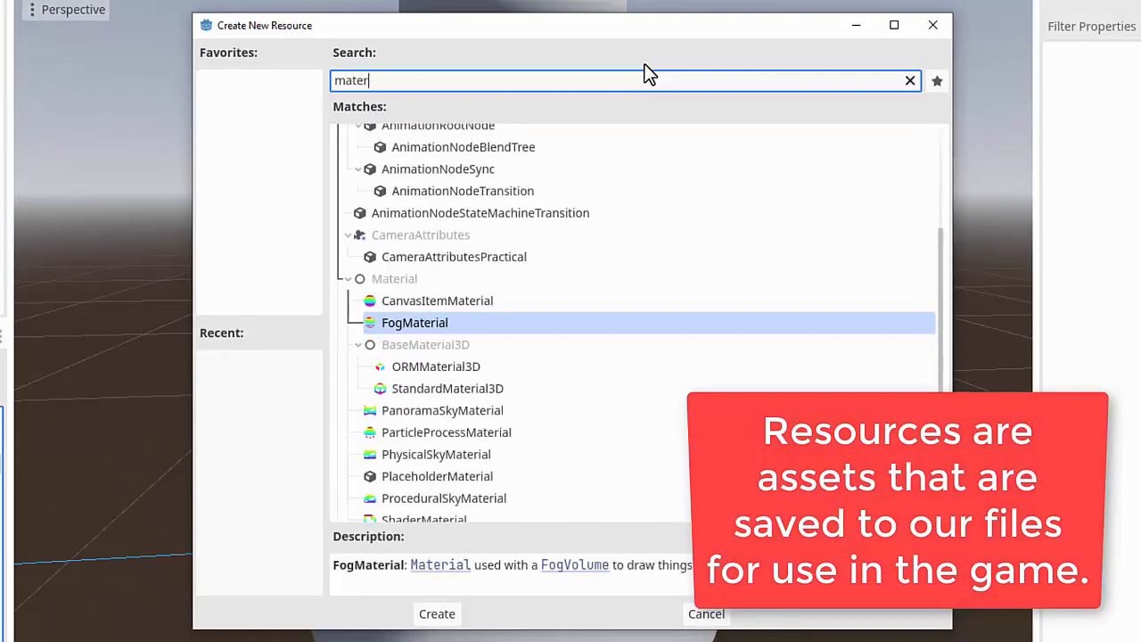
text(ial)
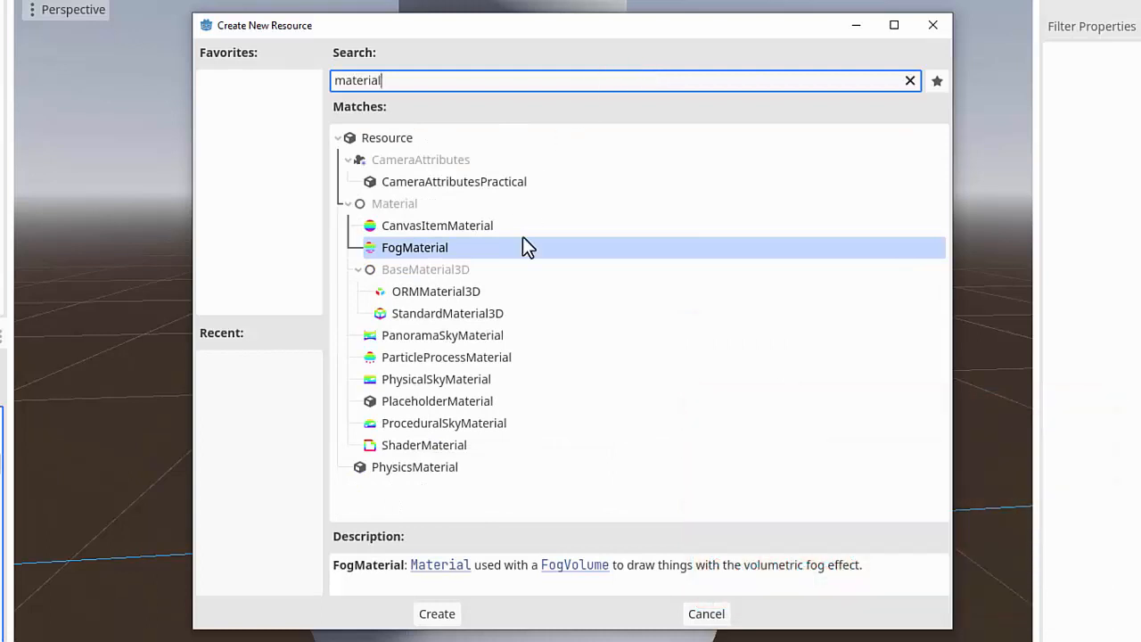
click(412, 315)
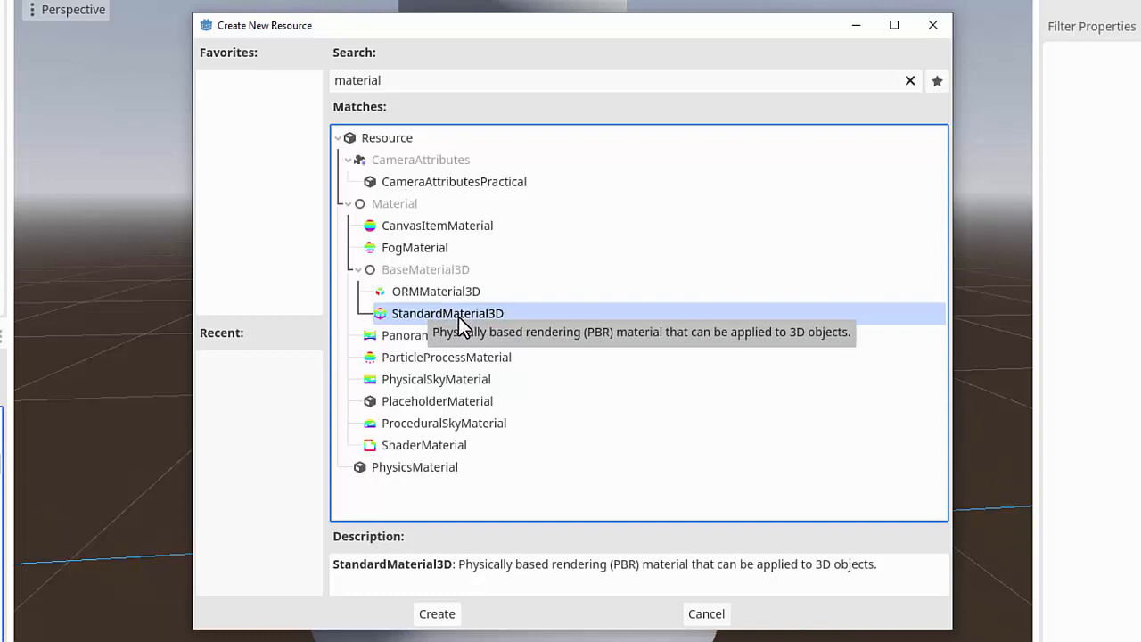
click(436, 613)
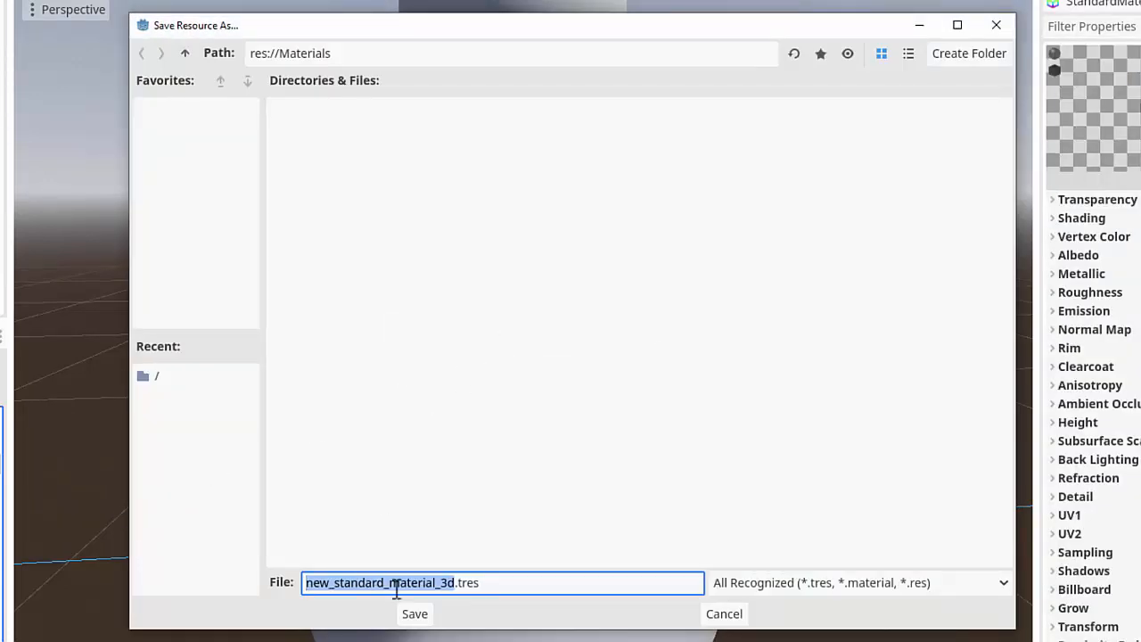
text(TestMaterial)
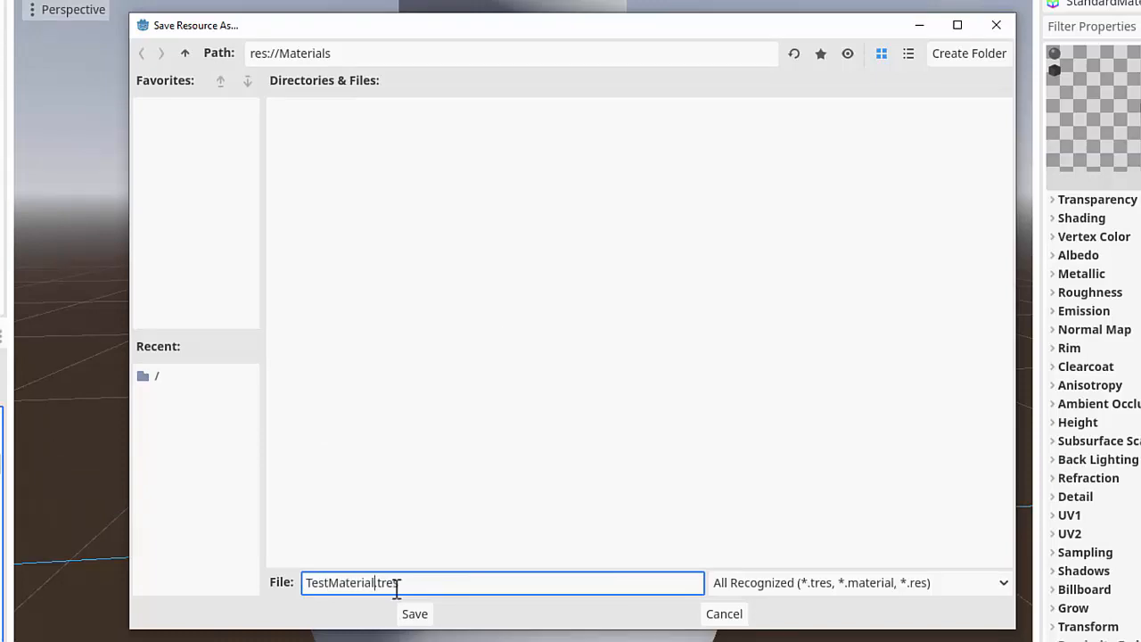
key(Return)
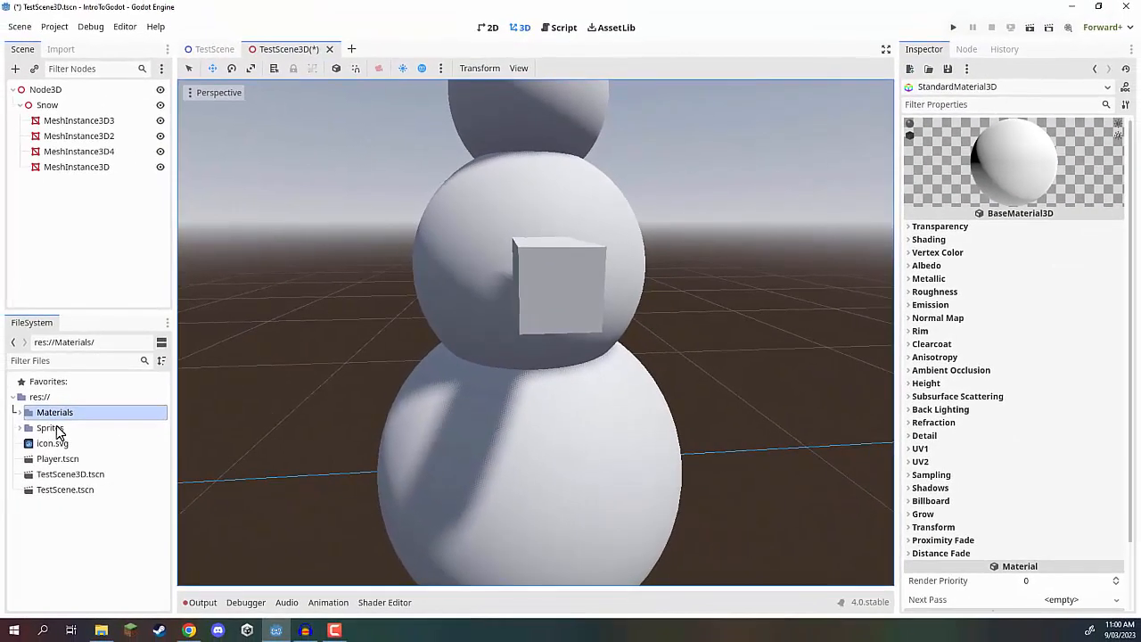
Expand the Materials folder and open TestMaterial.tres for editing
click(23, 414)
click(53, 428)
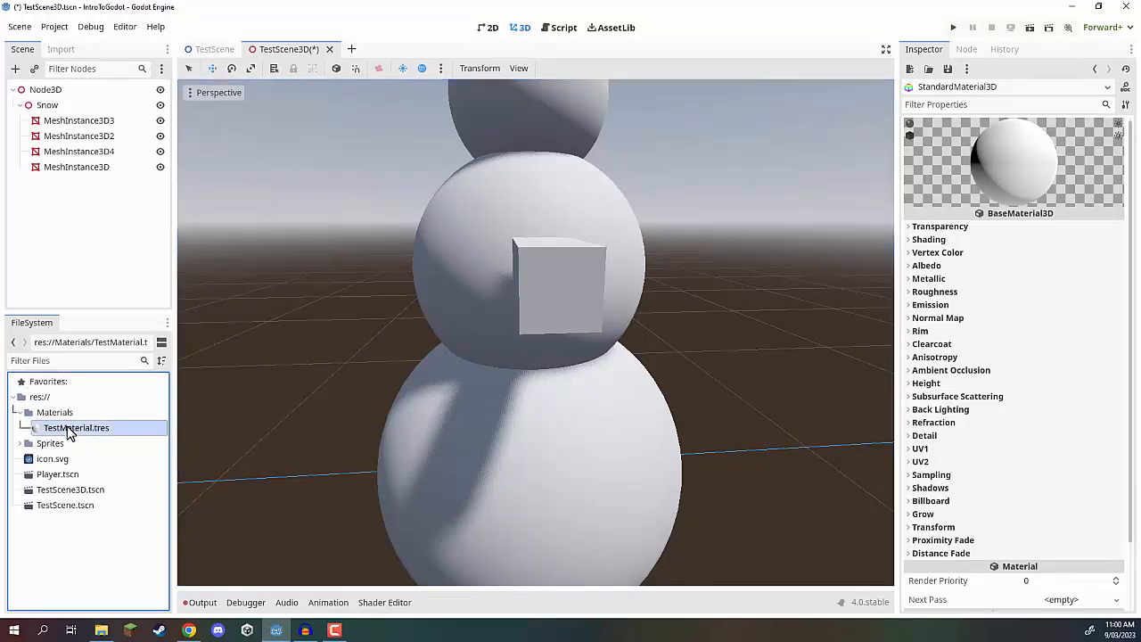
click(74, 435)
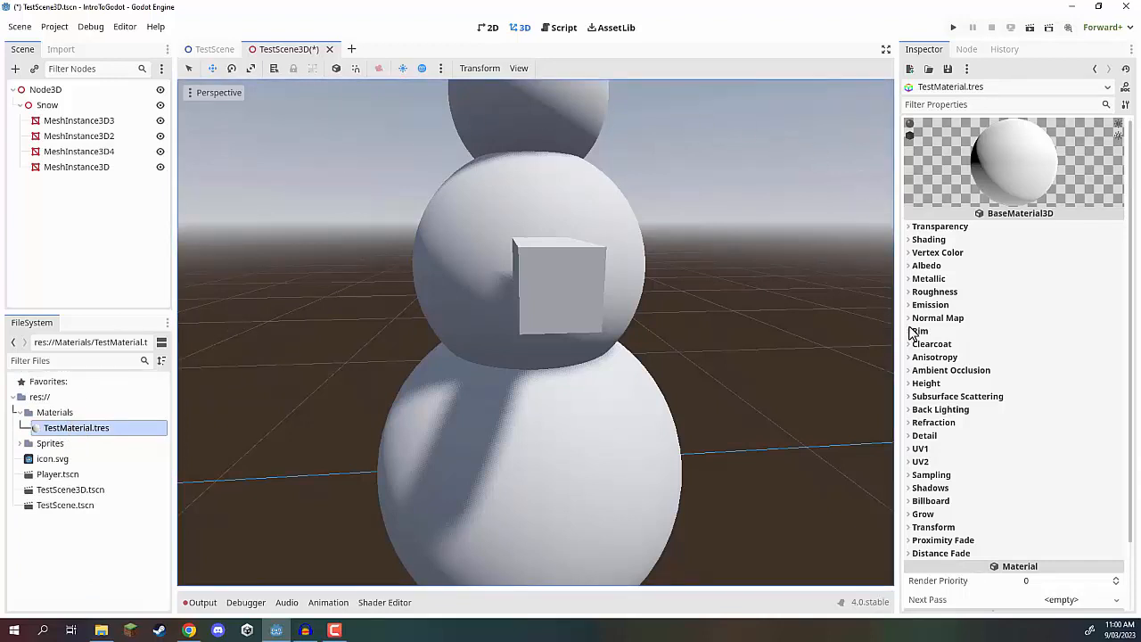
Look through the property sections of TestMaterial, including Shading and Albedo
click(911, 239)
click(910, 240)
click(910, 265)
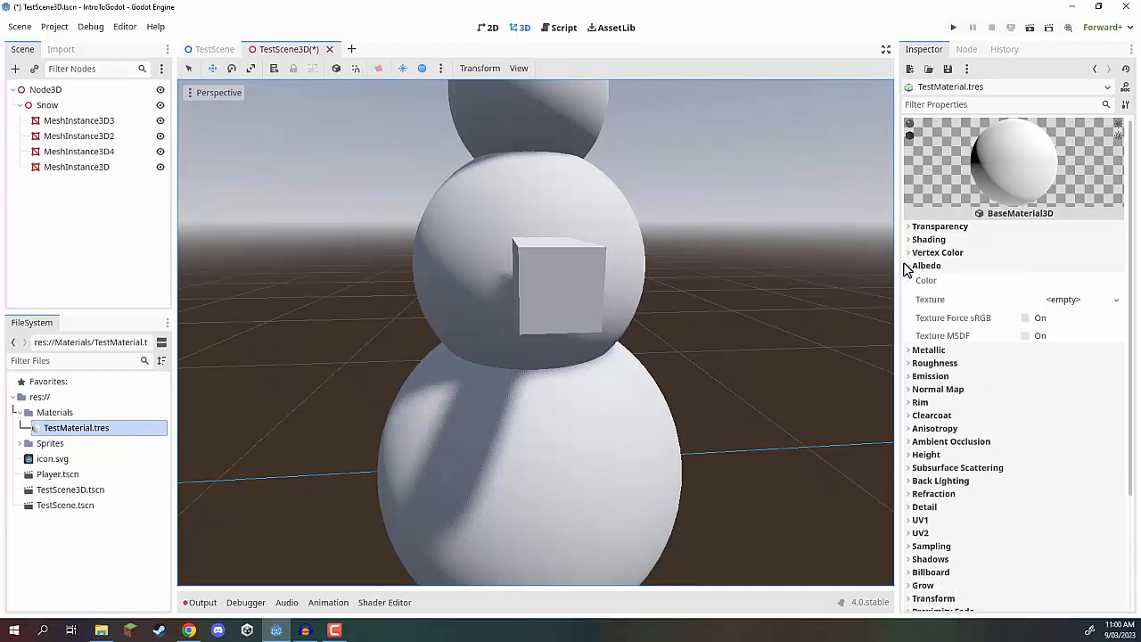
click(911, 265)
scroll(1050, 321, down, 3)
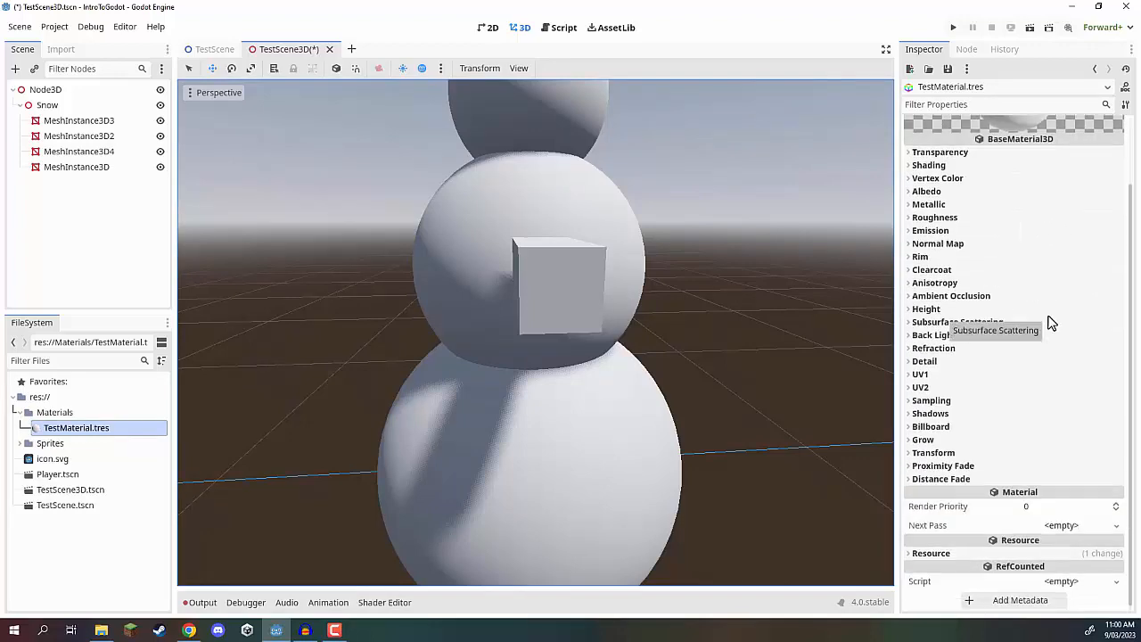
scroll(1050, 322, up, 3)
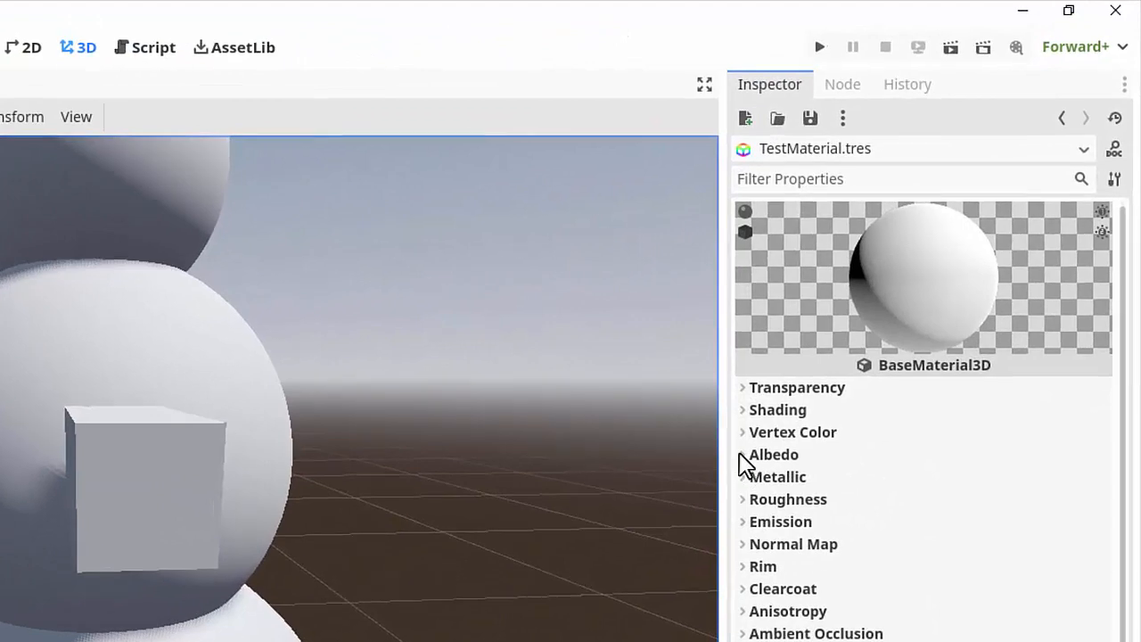
Change TestMaterial's Albedo color from white to a medium green, about hex 00b858
click(912, 265)
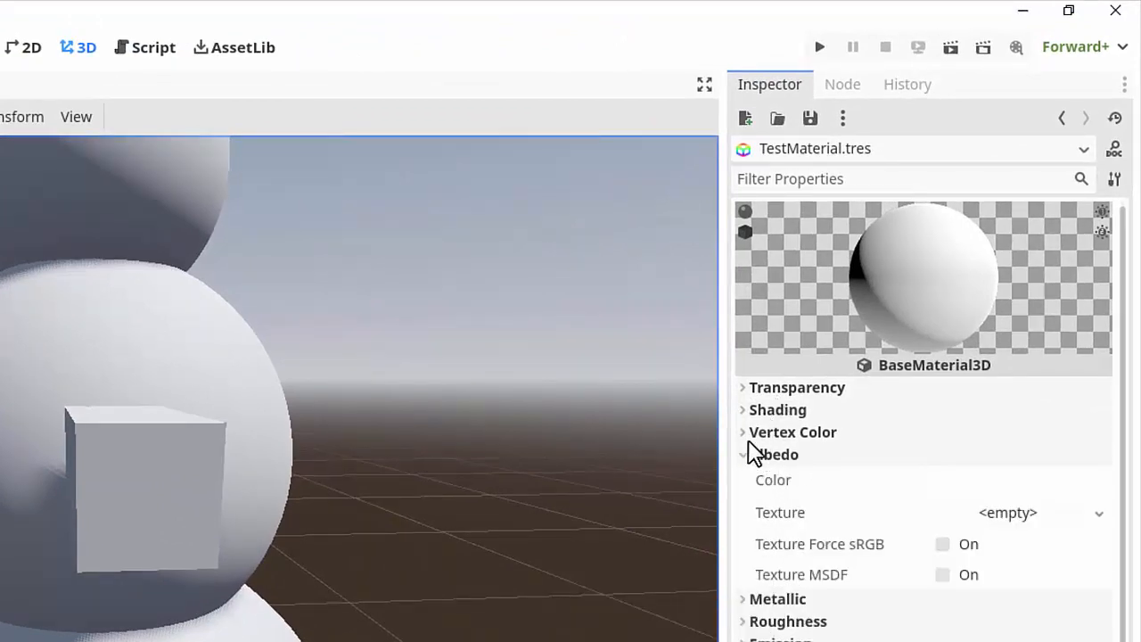
click(749, 455)
click(762, 456)
click(1004, 486)
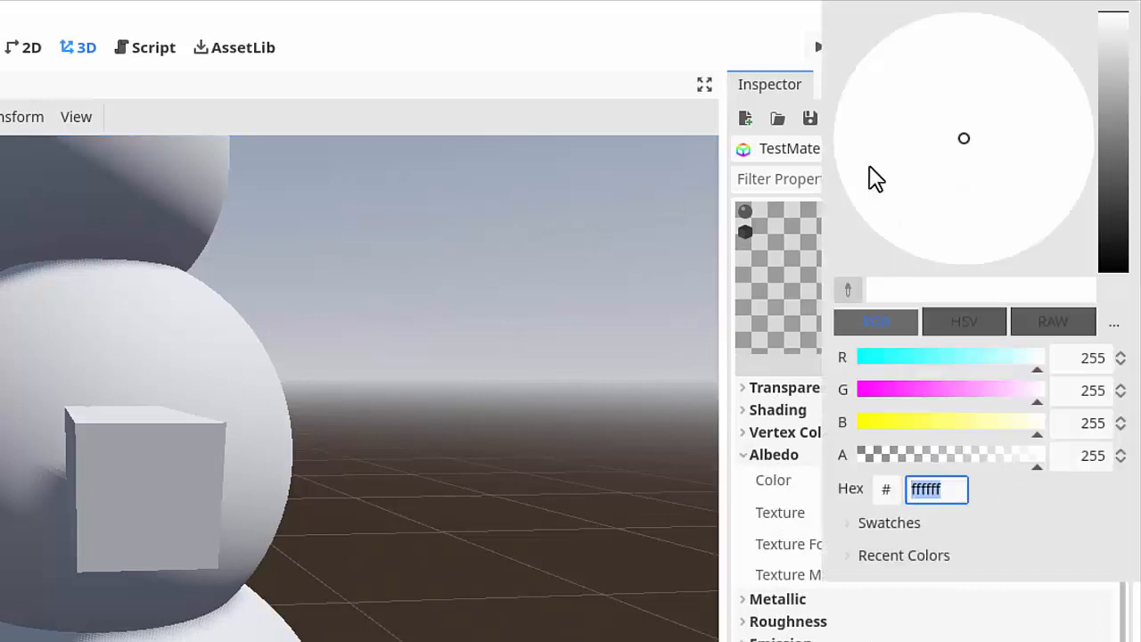
drag(1114, 116, 1114, 78)
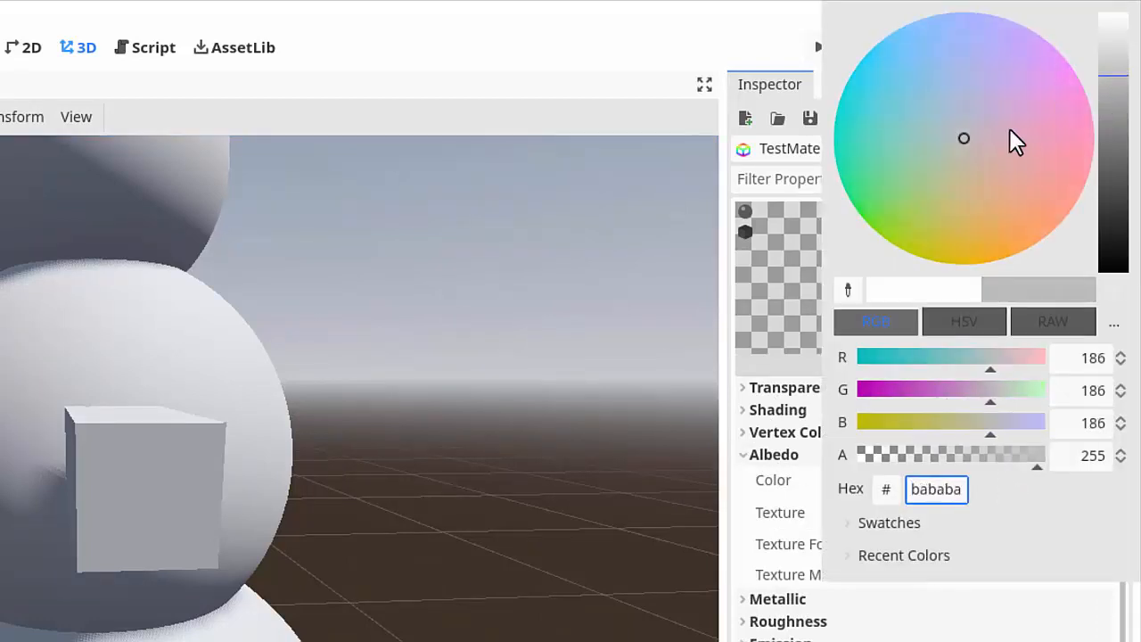
drag(1010, 129, 848, 196)
click(1102, 150)
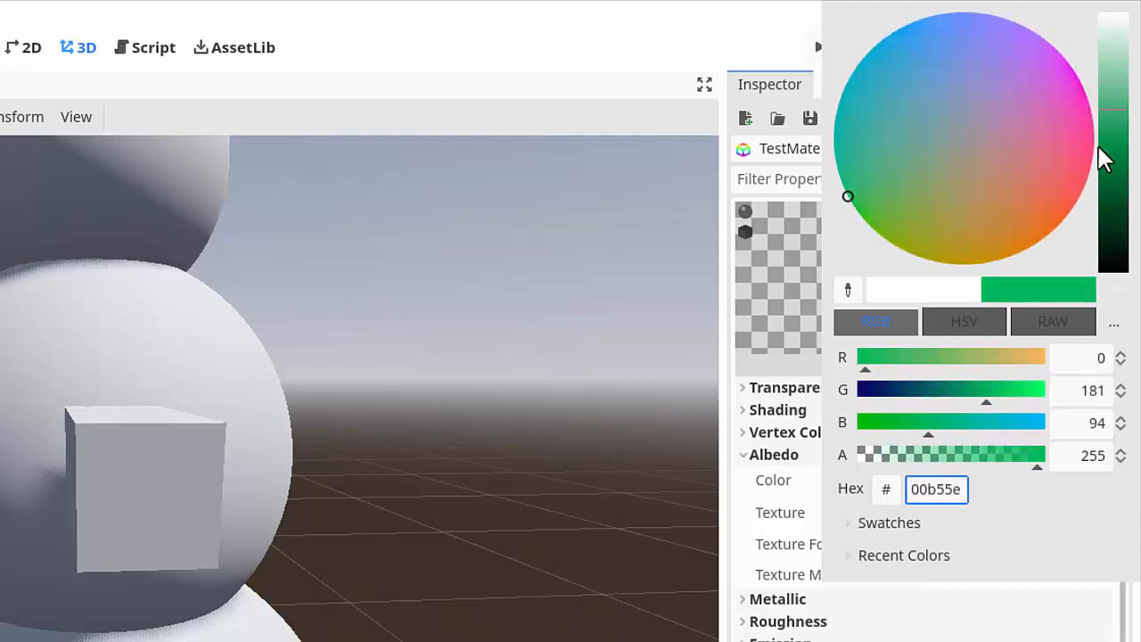
drag(1106, 159, 1114, 102)
click(861, 214)
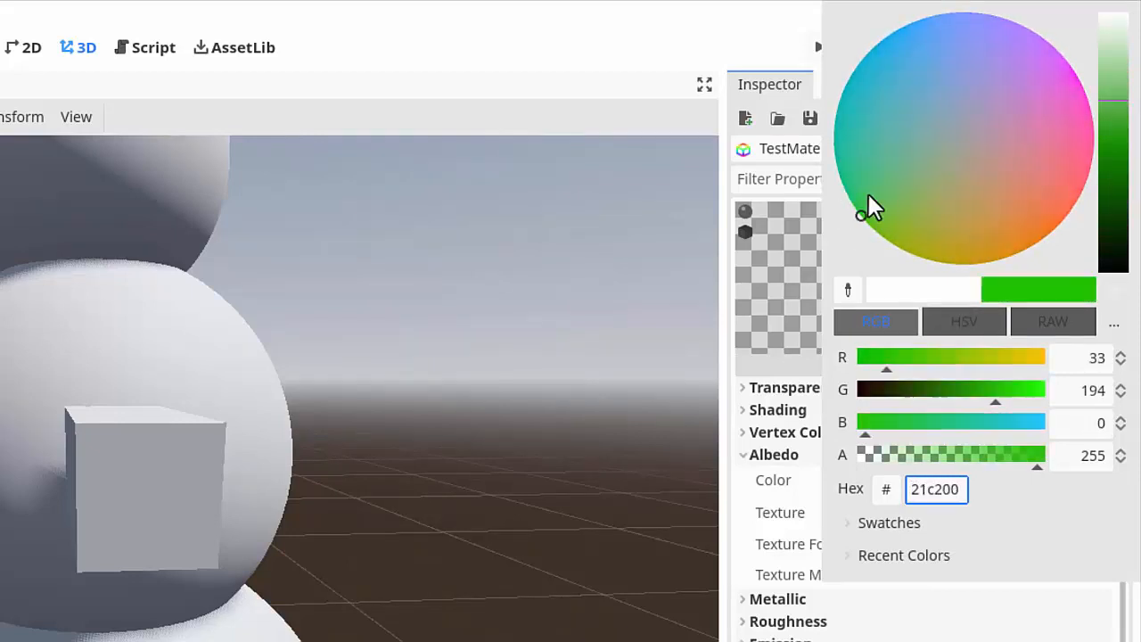
drag(869, 201, 828, 201)
drag(1114, 114, 1086, 108)
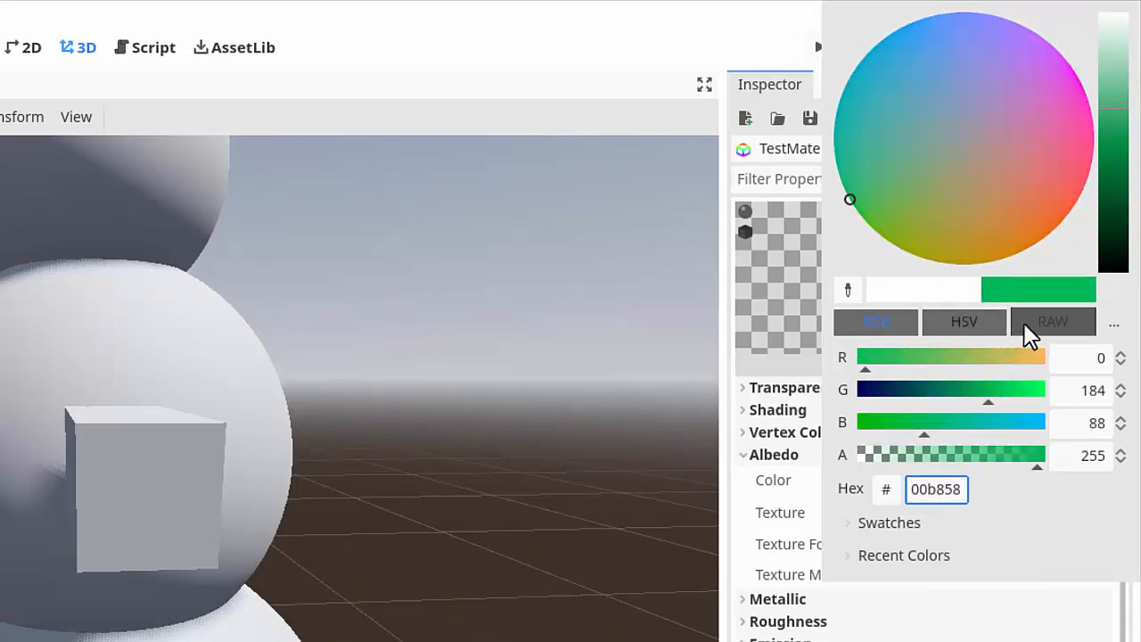
Brighten the Albedo color in HSV mode to H 98, S 100, V 100 (hex 5eff00), and collapse the Albedo section
click(964, 323)
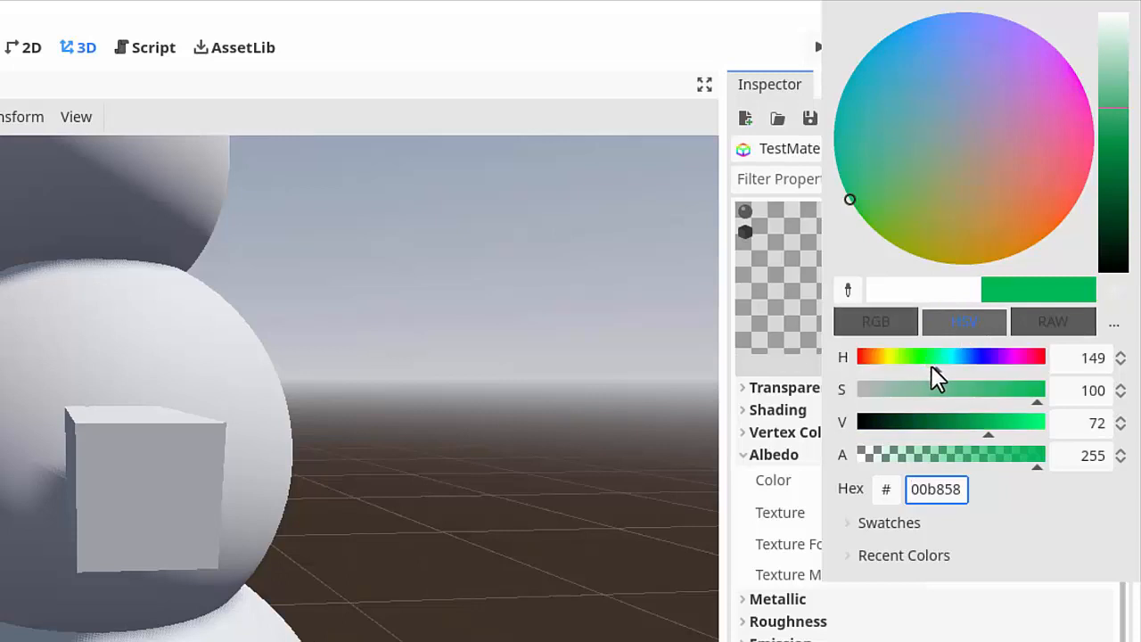
drag(933, 365, 913, 366)
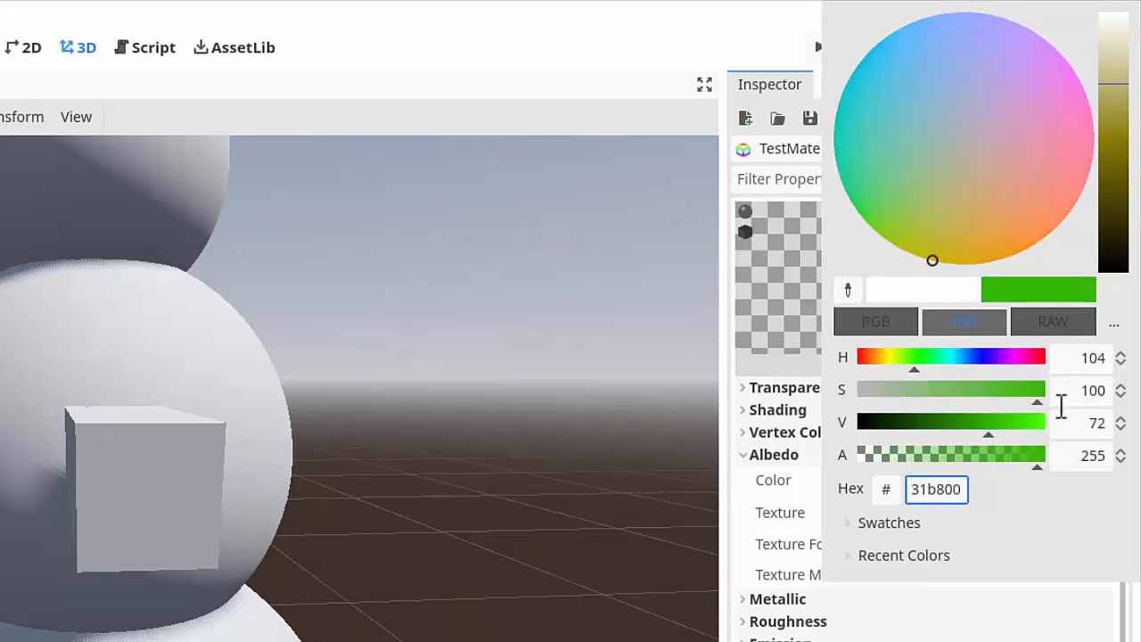
drag(984, 427, 1046, 433)
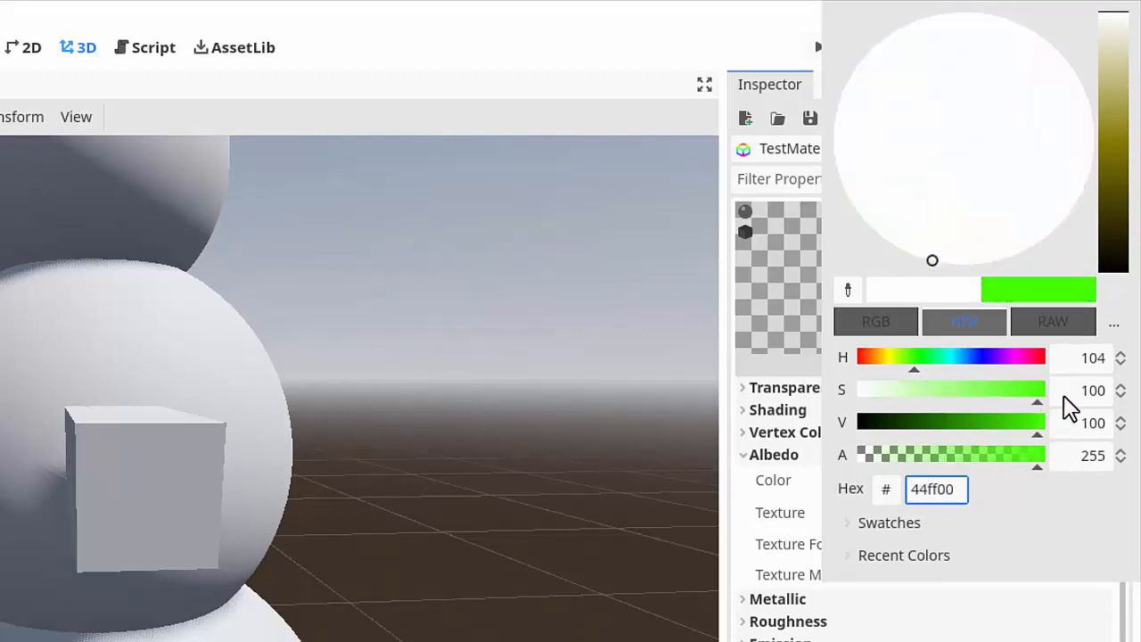
click(921, 364)
click(1114, 112)
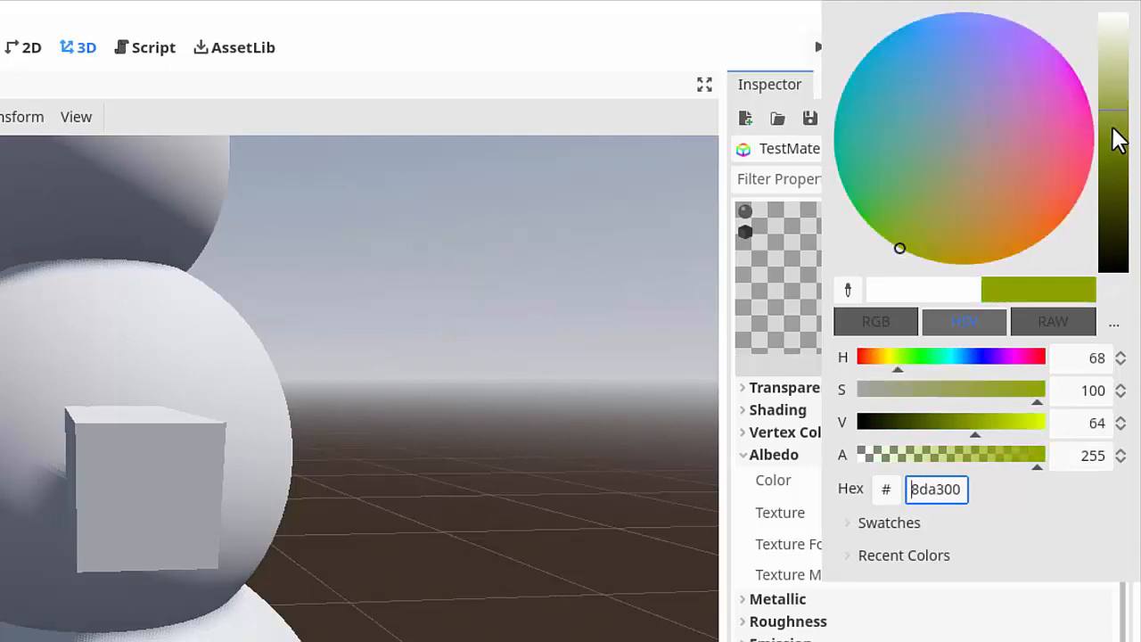
drag(1113, 128, 1120, 55)
drag(892, 359, 913, 360)
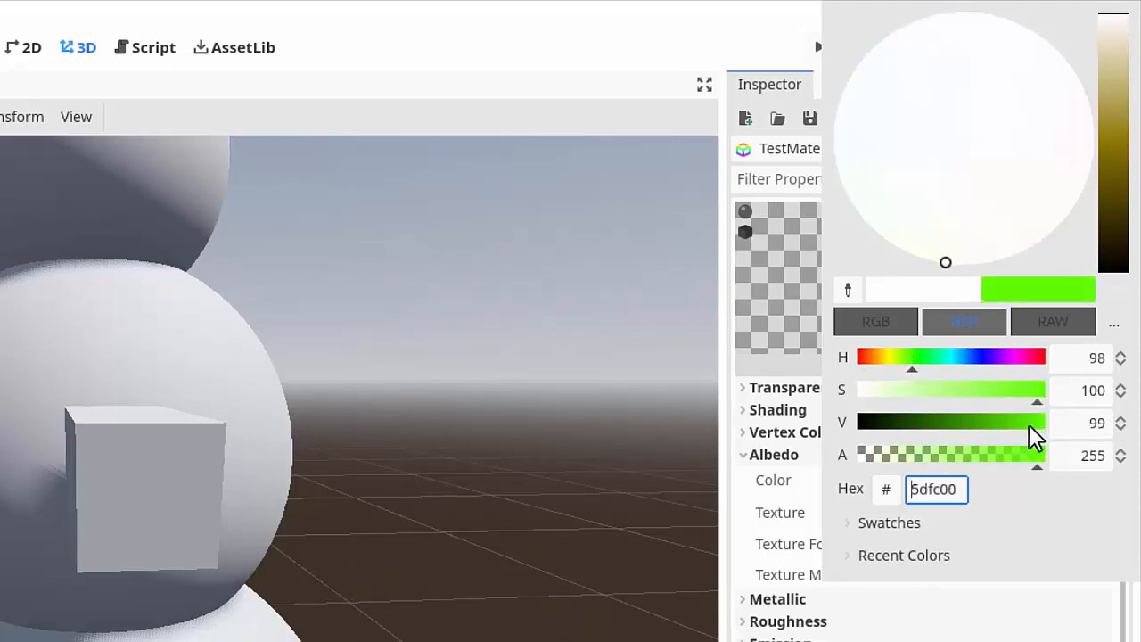
drag(1030, 427, 1039, 396)
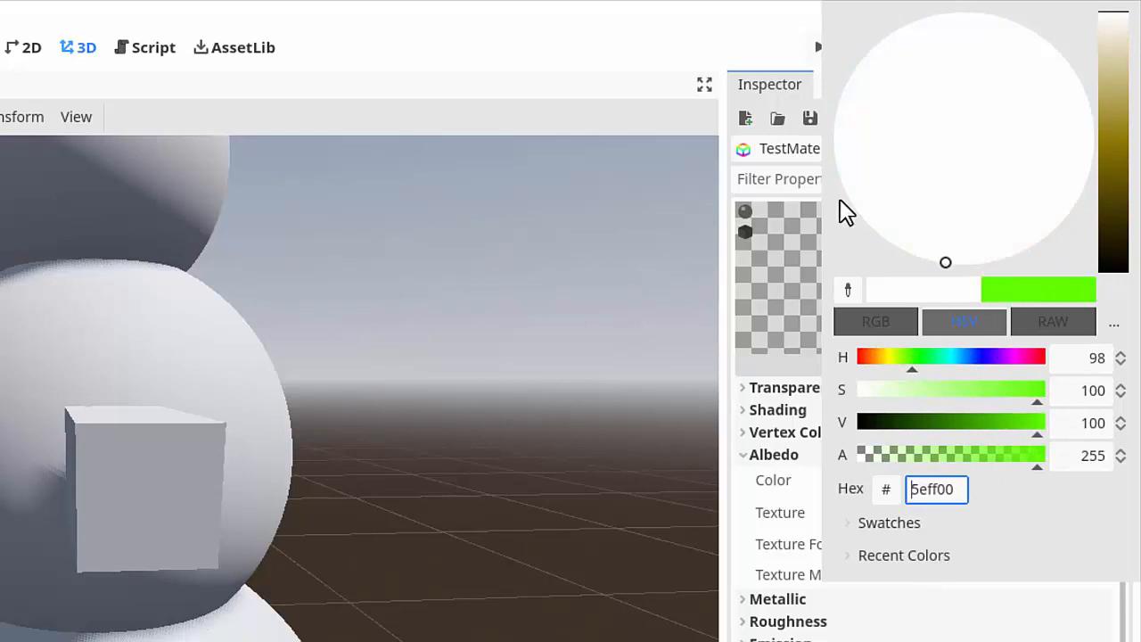
click(680, 18)
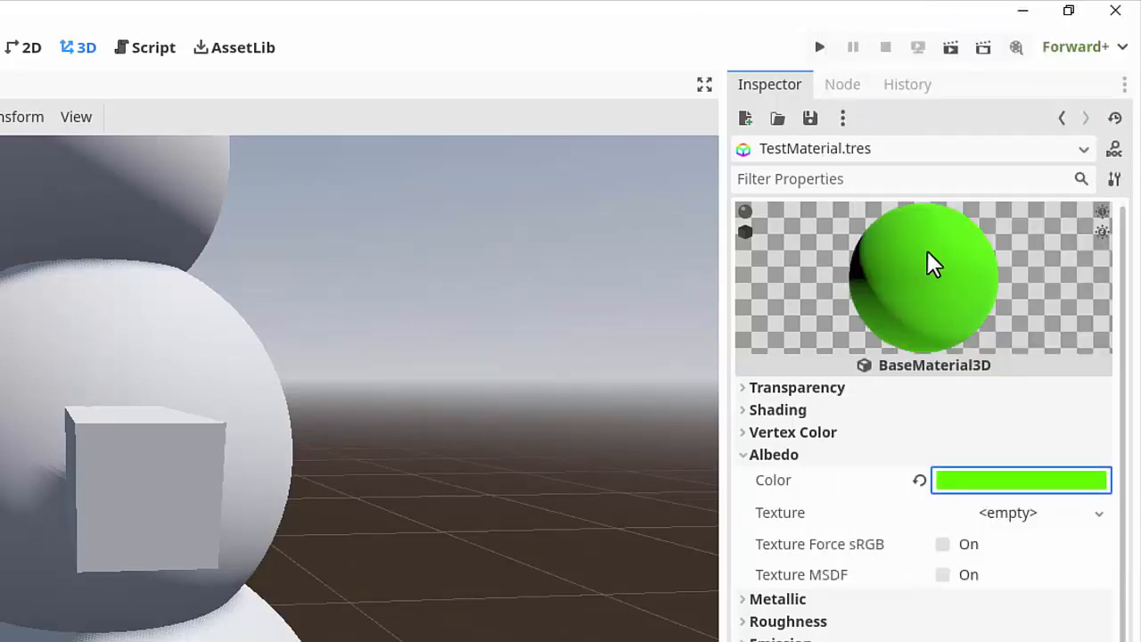
click(762, 456)
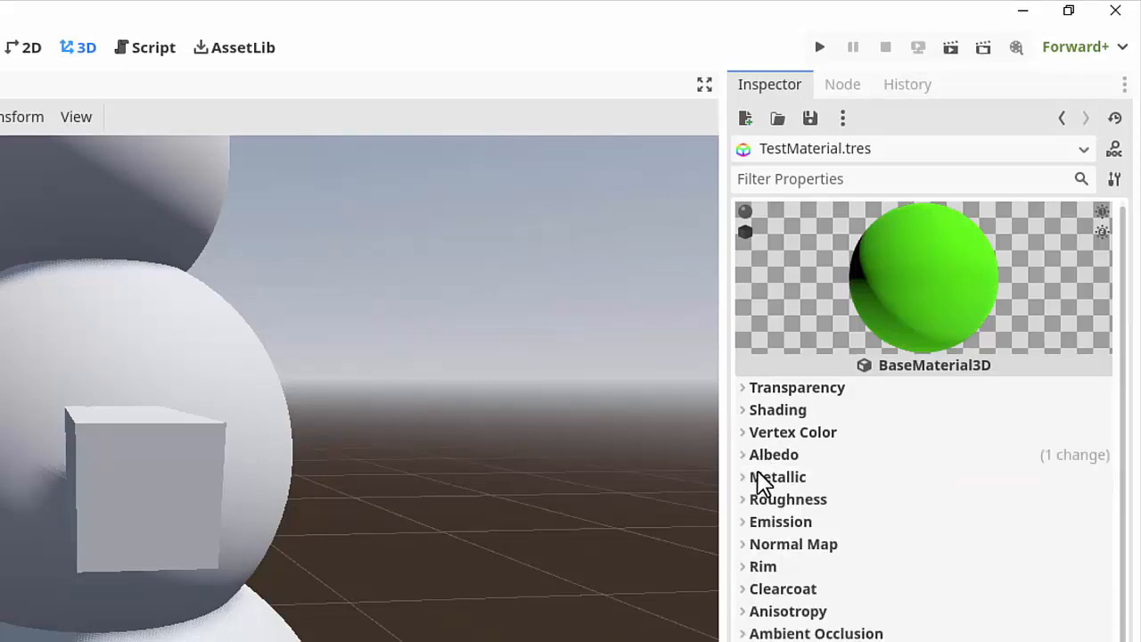
Set TestMaterial's Roughness to 0.2
click(756, 500)
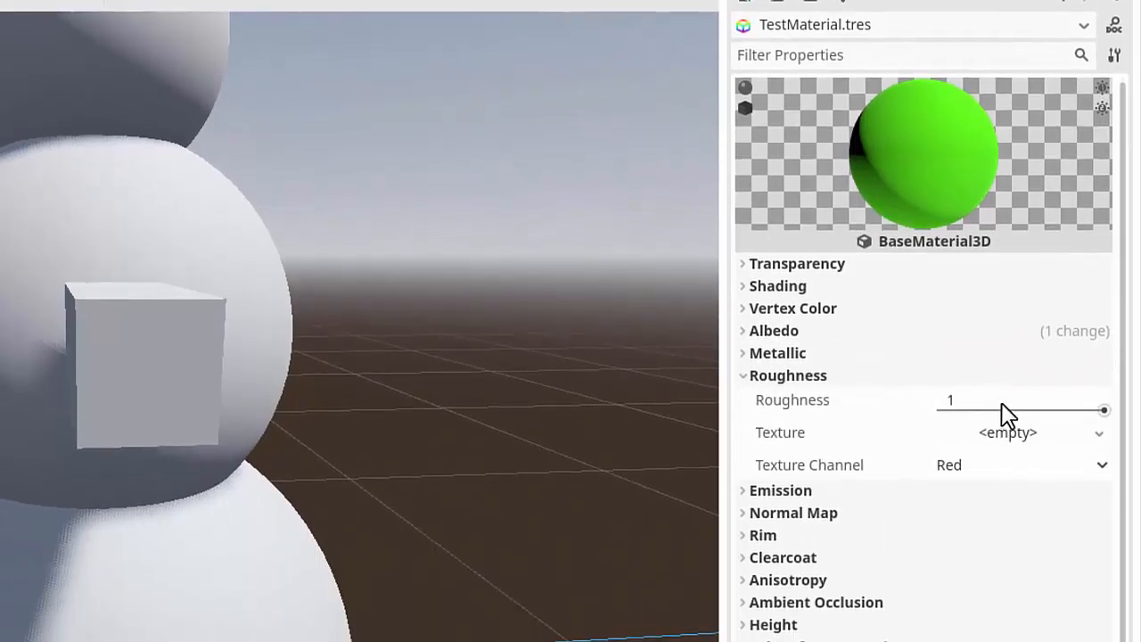
mouse_move(1102, 409)
mouse_down()
mouse_move(909, 403)
mouse_move(1133, 408)
mouse_move(1104, 410)
mouse_up()
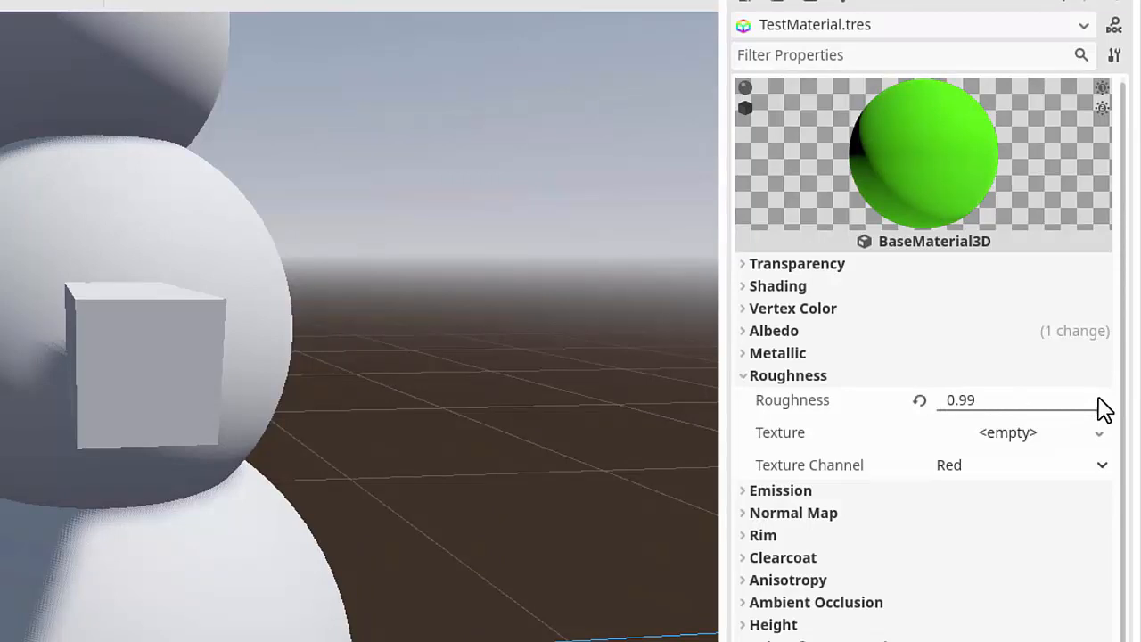
drag(1103, 410, 968, 412)
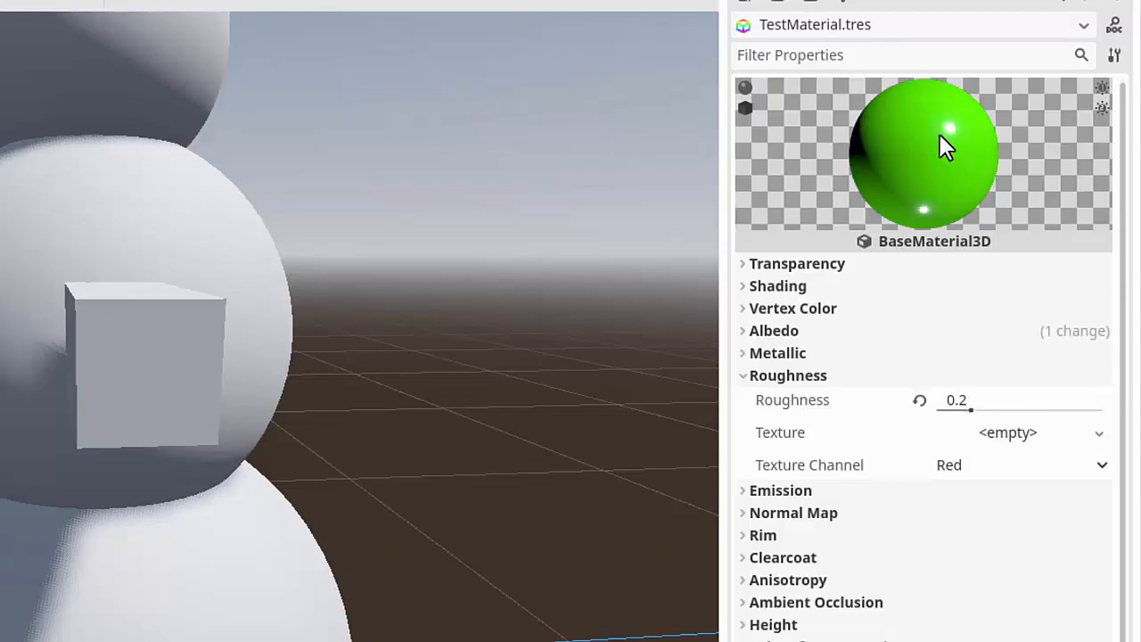
Apply TestMaterial.tres to the snowman's head, body spheres and arms in the 3D view
right_drag(690, 162, 688, 192)
key(s)
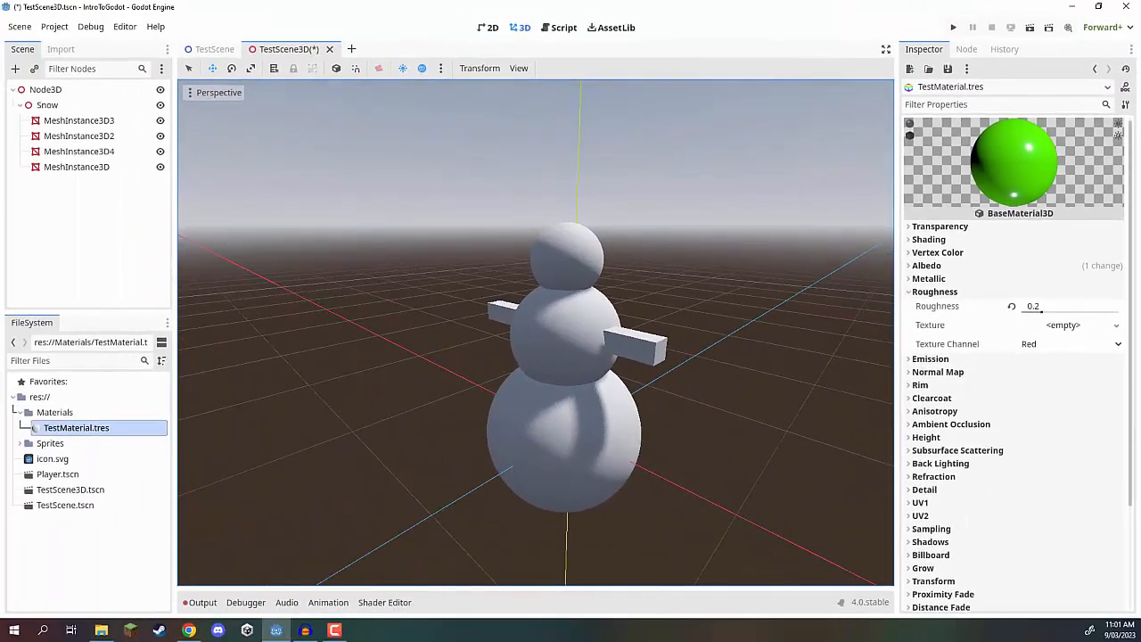
right_drag(481, 255, 472, 259)
key(w)
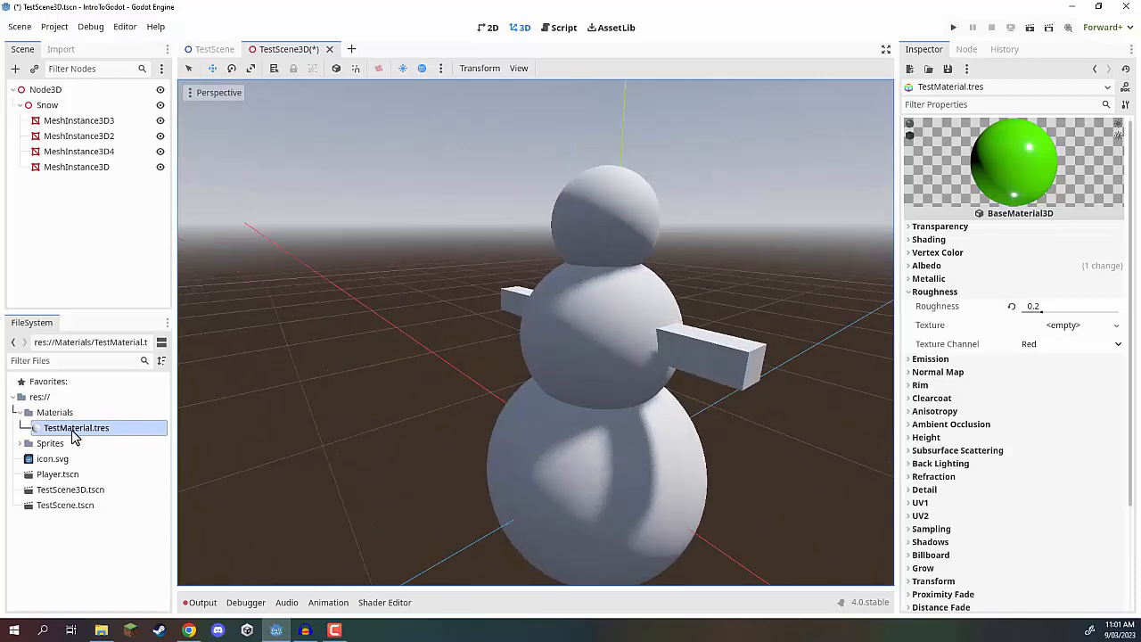
drag(74, 432, 632, 222)
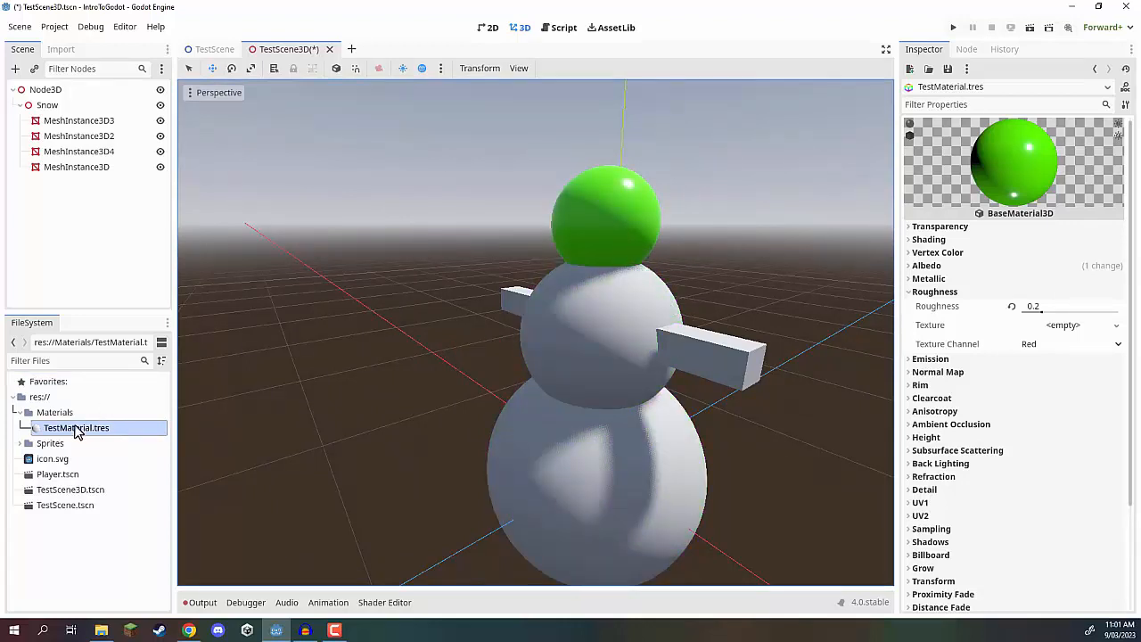
drag(76, 432, 615, 473)
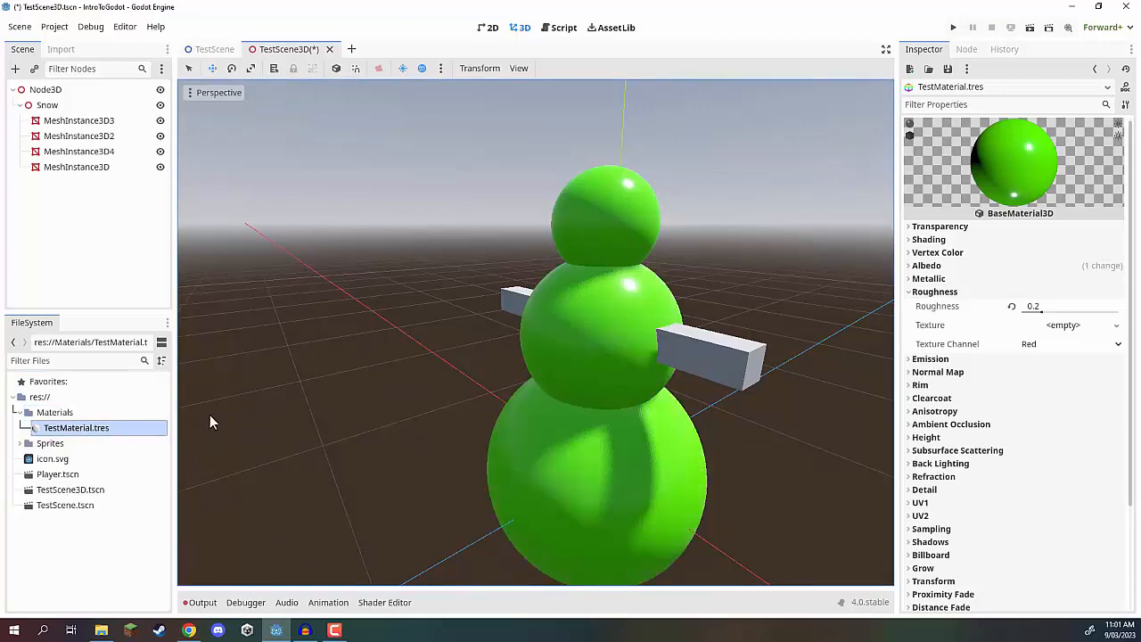
drag(95, 428, 619, 340)
Examine the reflections on the green snowman from several sides
key(d)
right_drag(619, 341, 695, 321)
key(d)
key(a)
key(d)
key(a)
key(d)
key(w)
right_drag(651, 241, 587, 246)
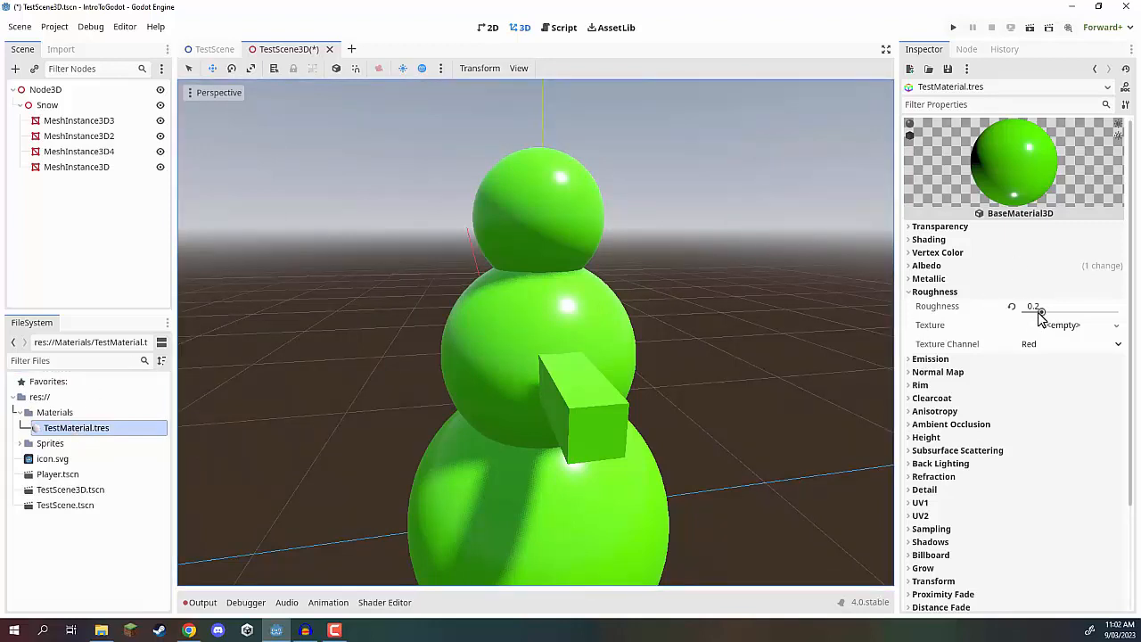
Try TestMaterial's Roughness at 1, at a very low value, and at the maximum again to compare the shine
drag(1043, 314, 1126, 320)
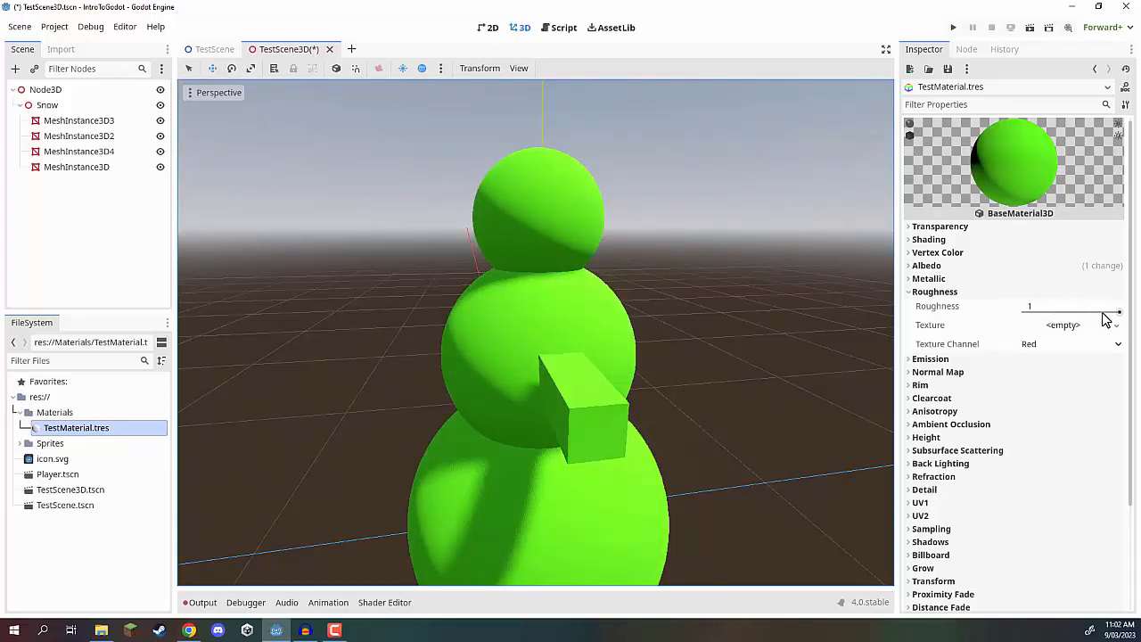
drag(1106, 319, 1025, 314)
middle_drag(727, 274, 812, 279)
drag(1024, 314, 1138, 304)
Try Metallic at 1 with Roughness at 0.16, set Metallic back to 0, and collapse the Metallic section
click(918, 279)
mouse_move(771, 288)
right_down()
mouse_move(847, 295)
mouse_move(740, 290)
mouse_move(861, 298)
mouse_move(816, 339)
mouse_move(713, 343)
mouse_move(758, 290)
right_up()
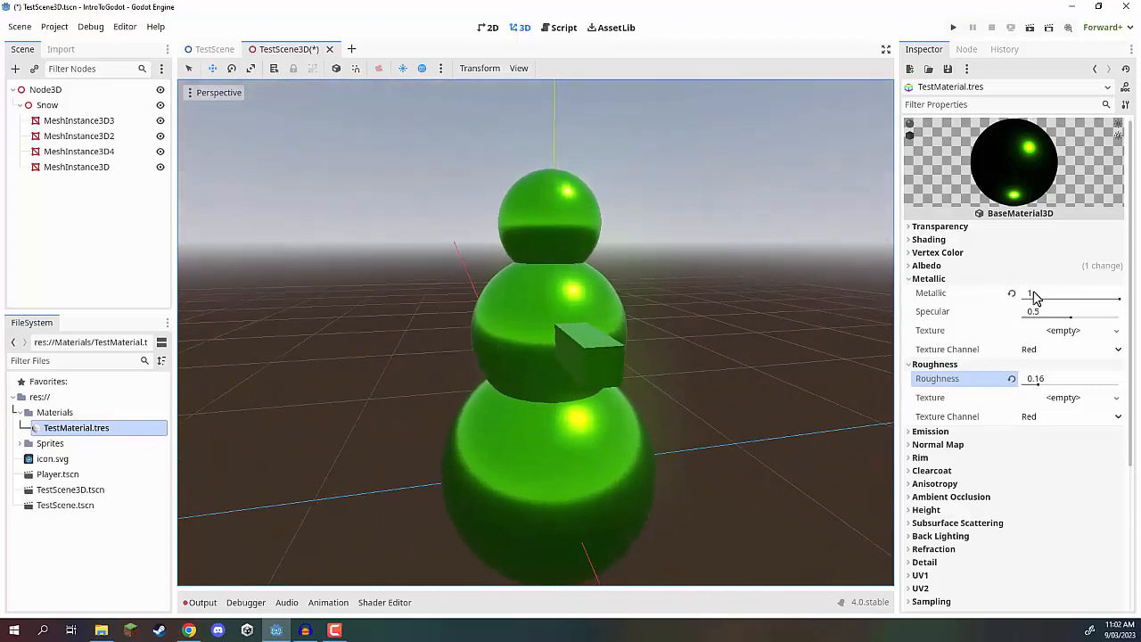
click(1106, 304)
text(0)
key(Return)
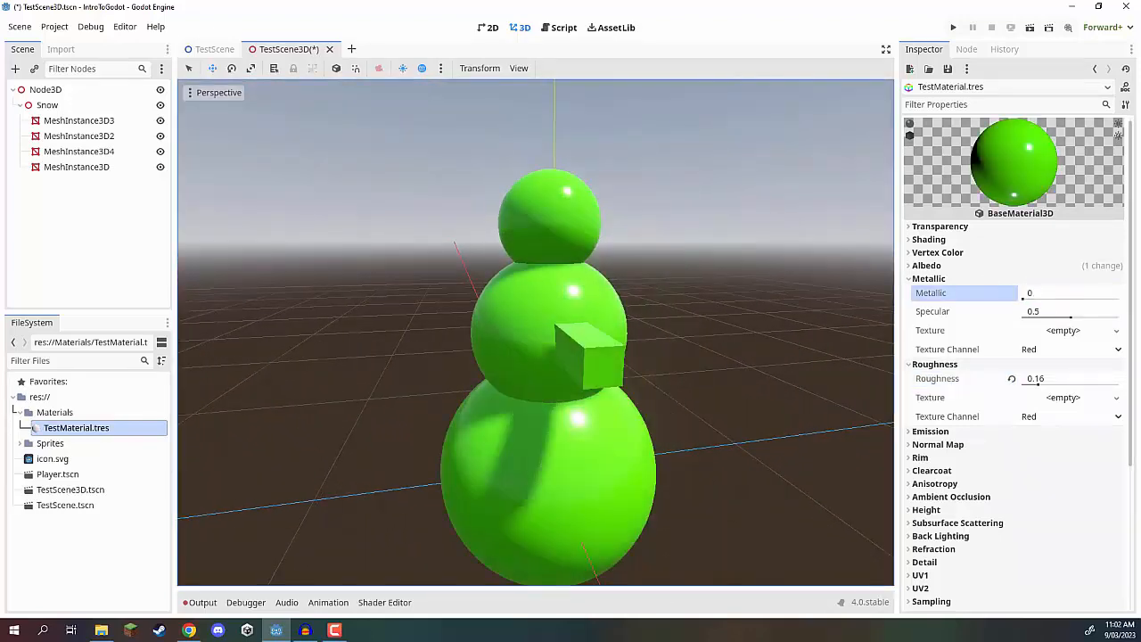
click(922, 280)
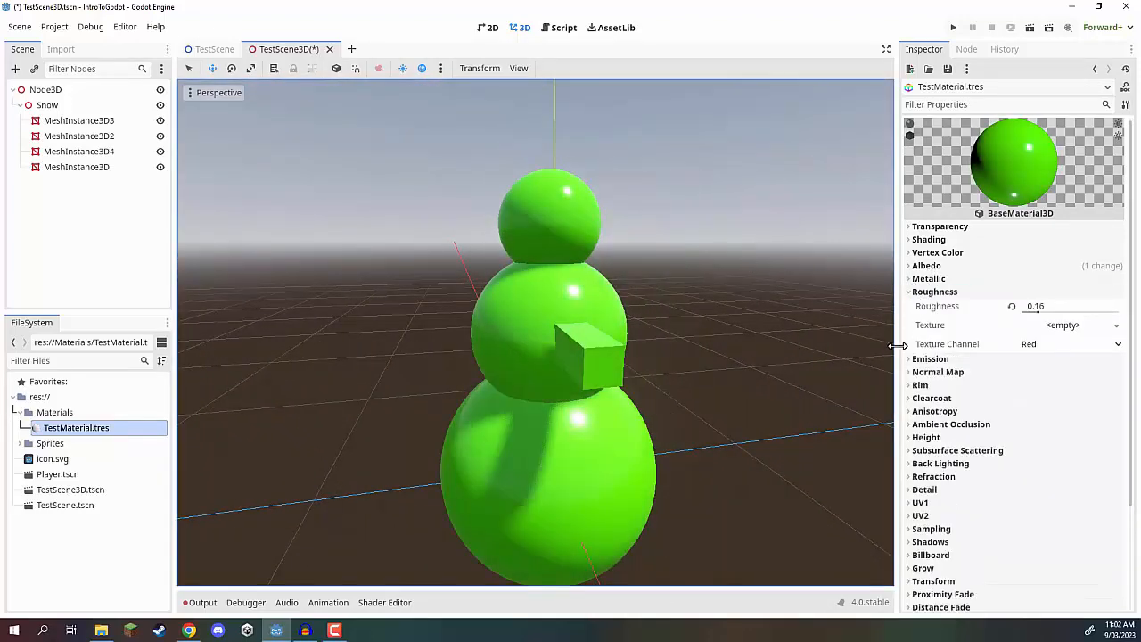
Enable Rim on TestMaterial and set its Tint to 0.82
click(921, 385)
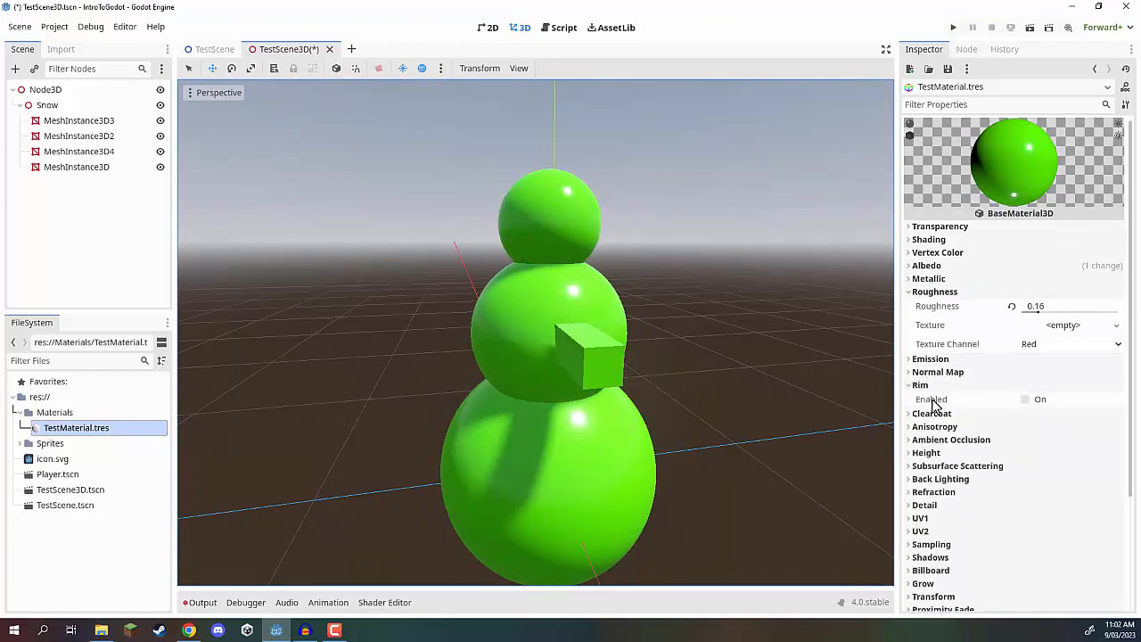
click(1025, 400)
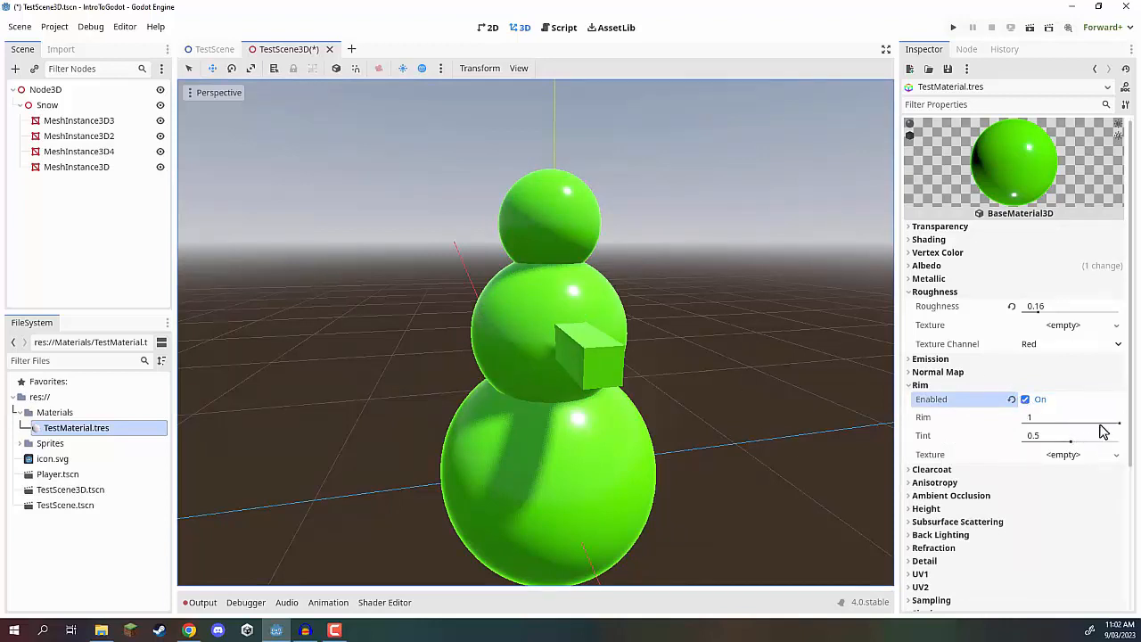
drag(1119, 424, 1102, 439)
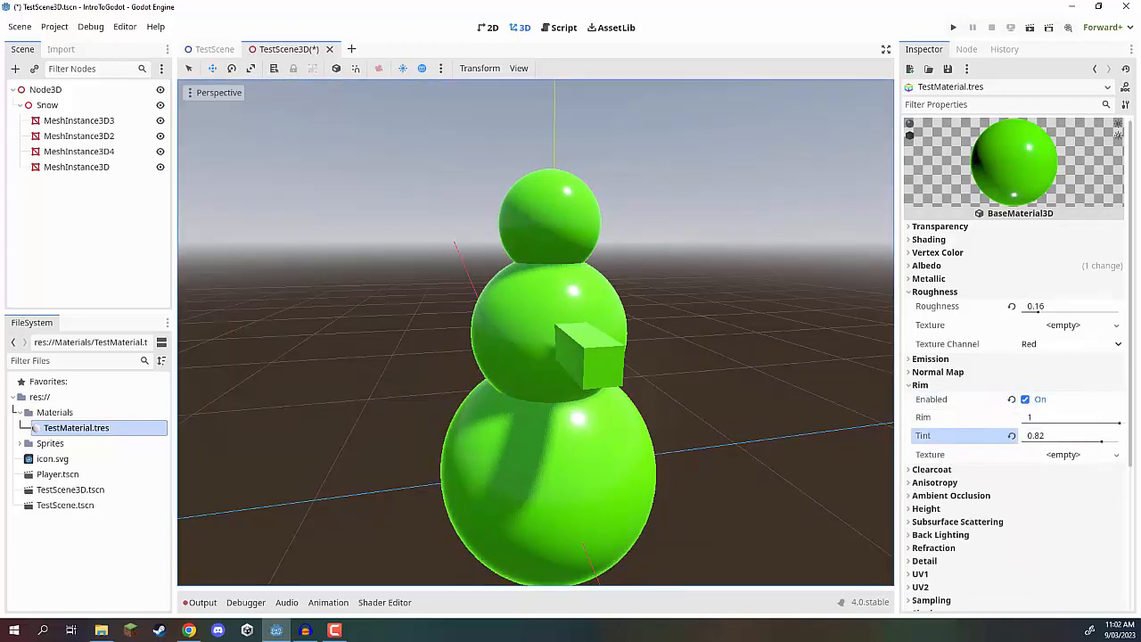
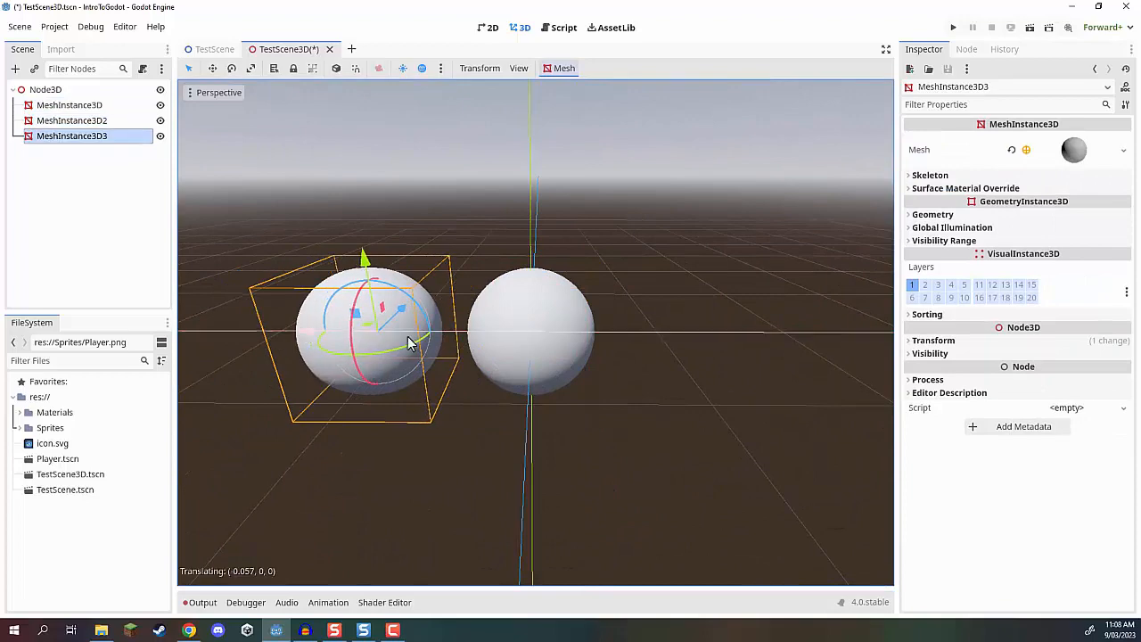
Move the third sphere along the X axis slightly closer to the middle sphere, and deselect it
click(364, 223)
middle_drag(363, 230, 481, 247)
click(698, 334)
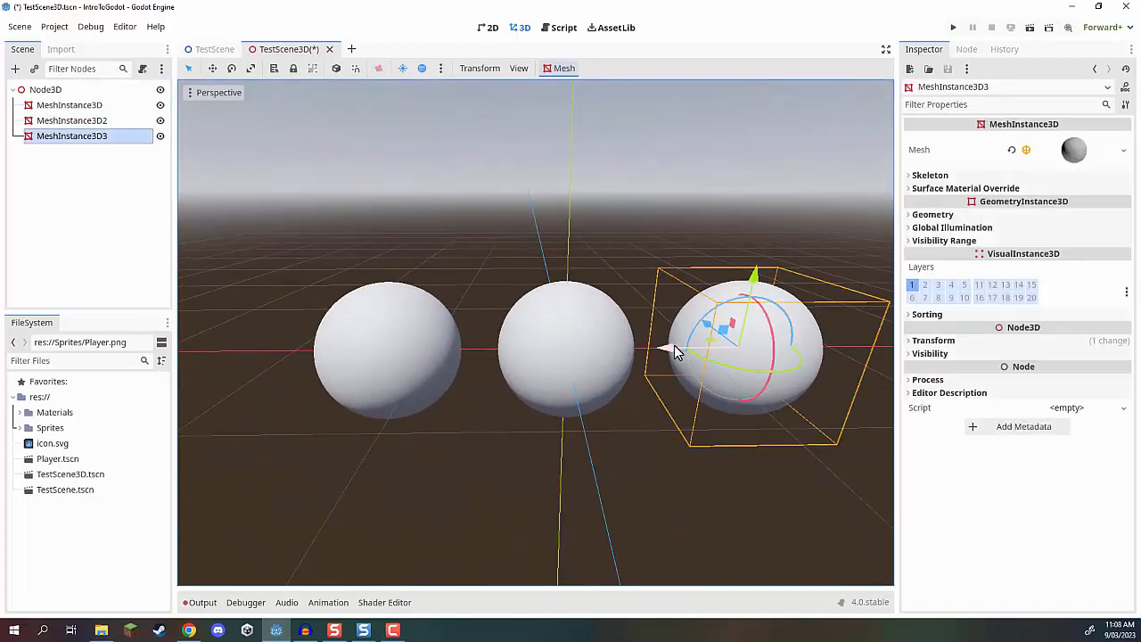
drag(668, 349, 637, 272)
click(480, 289)
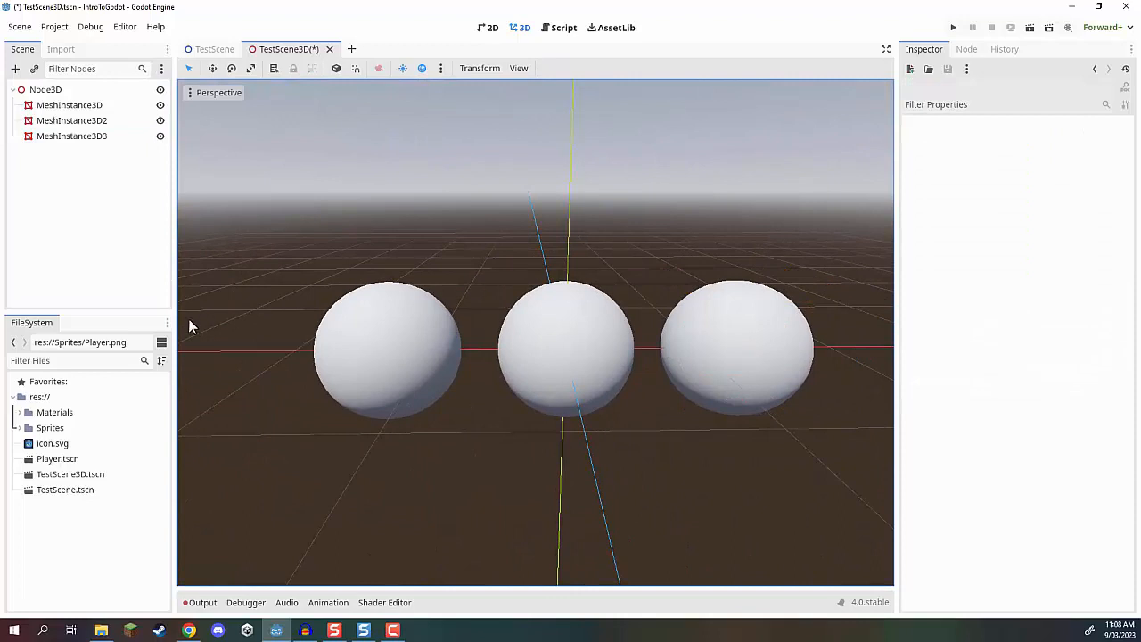
Create a StandardMaterial3D resource named PinkBall in the Materials folder
click(21, 413)
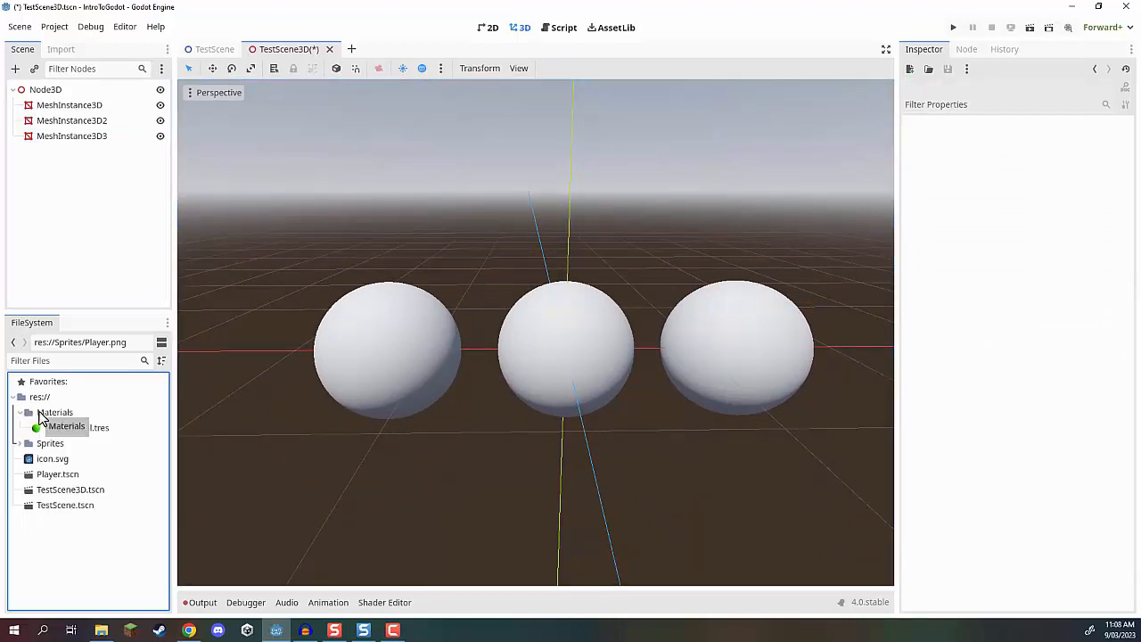
right_click(40, 414)
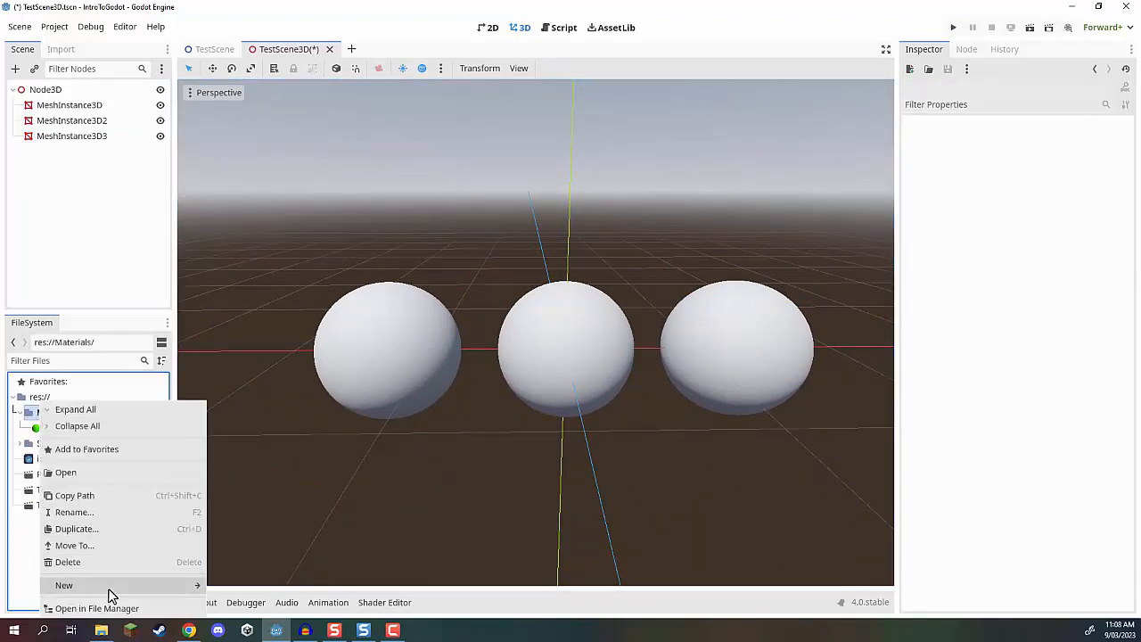
mouse_move(110, 587)
click(239, 592)
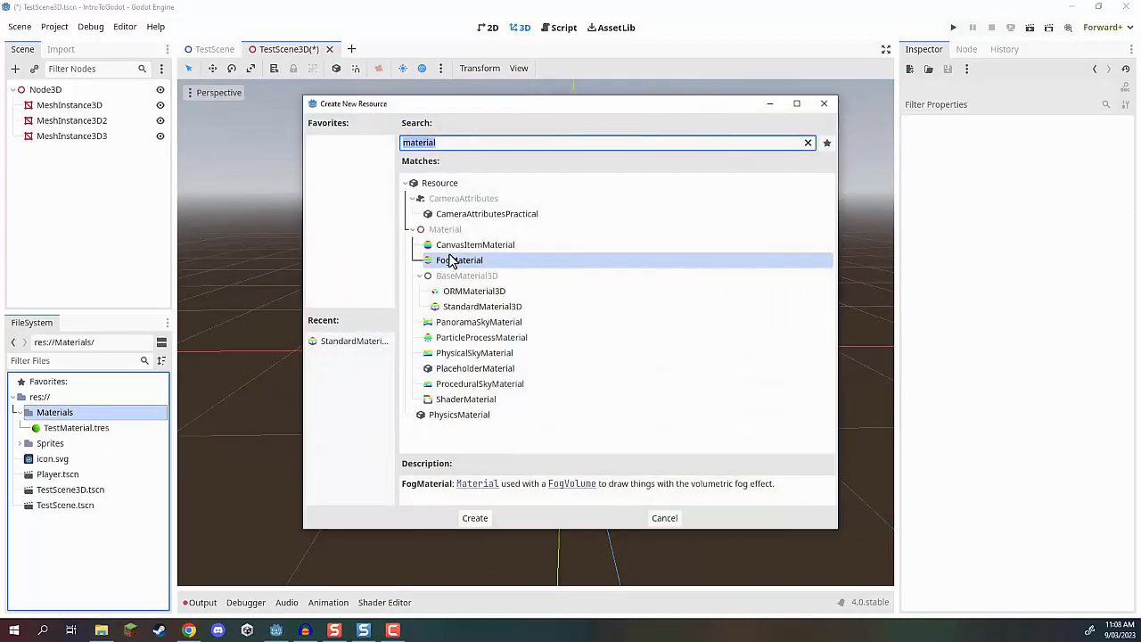
click(465, 308)
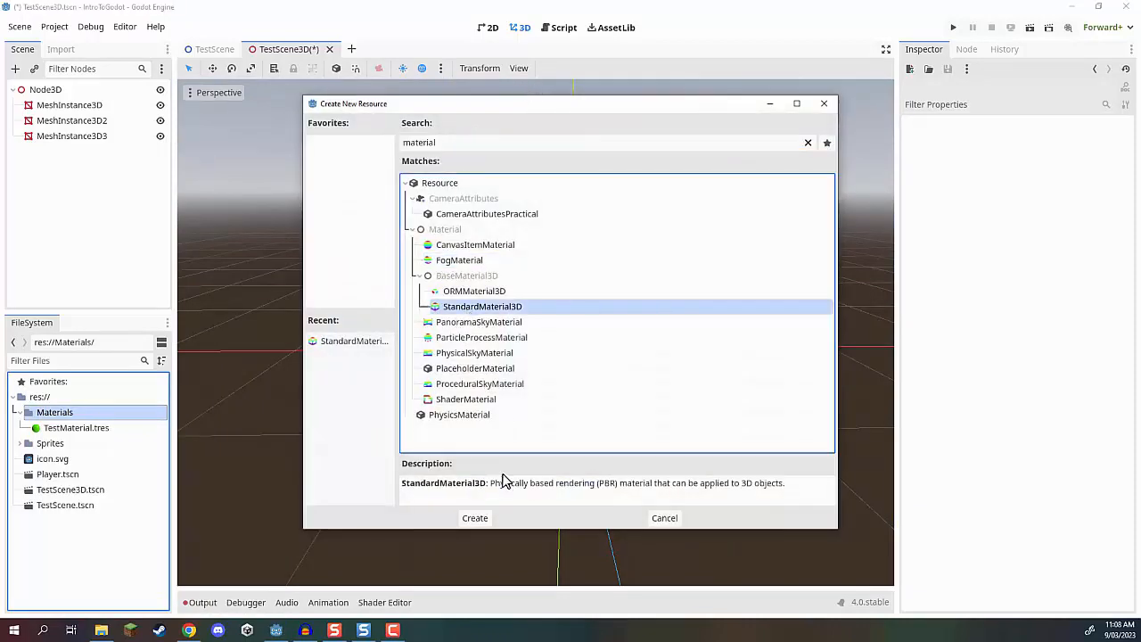
click(475, 518)
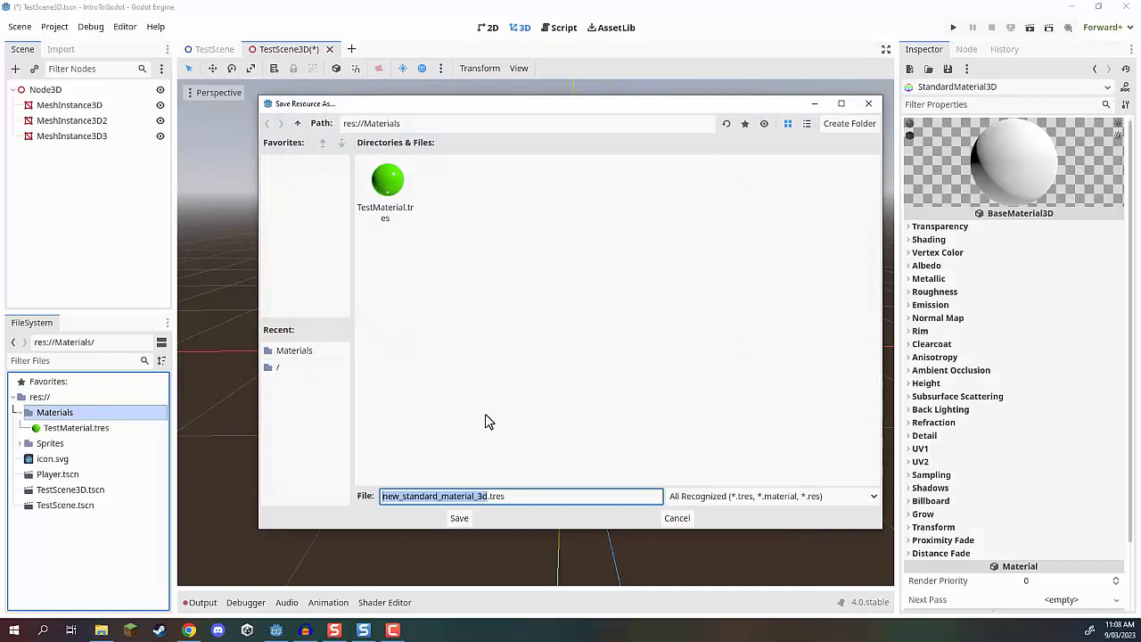
text(PinkBall)
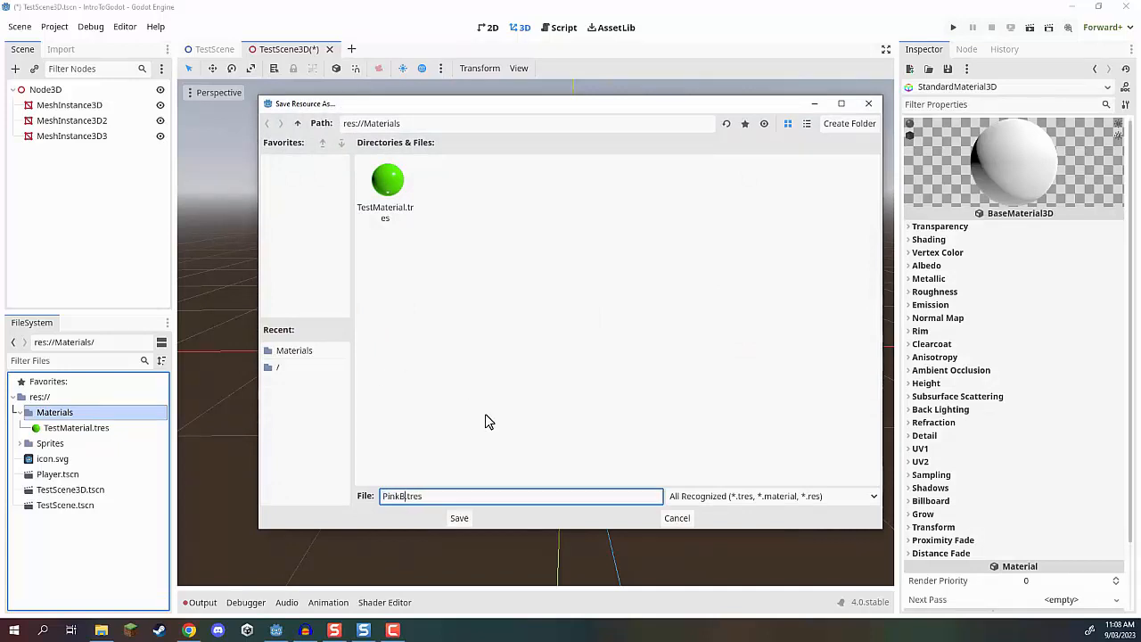
key(Return)
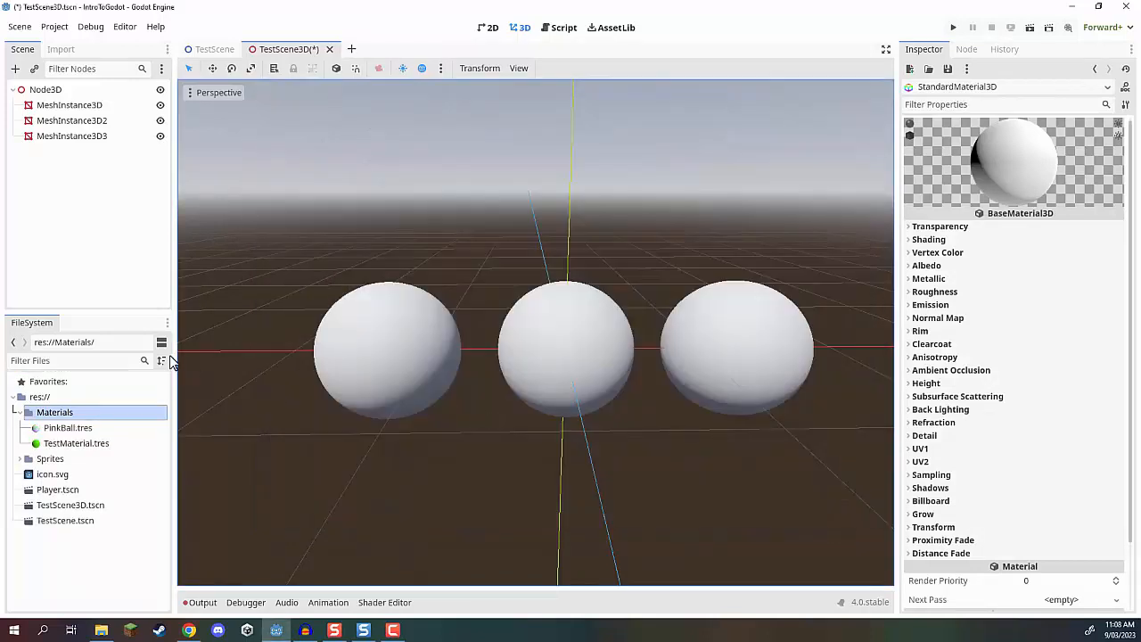
Apply PinkBall.tres to the first sphere, set its Albedo color to pink e600b6, and expand its Roughness section
click(60, 431)
drag(55, 434, 354, 347)
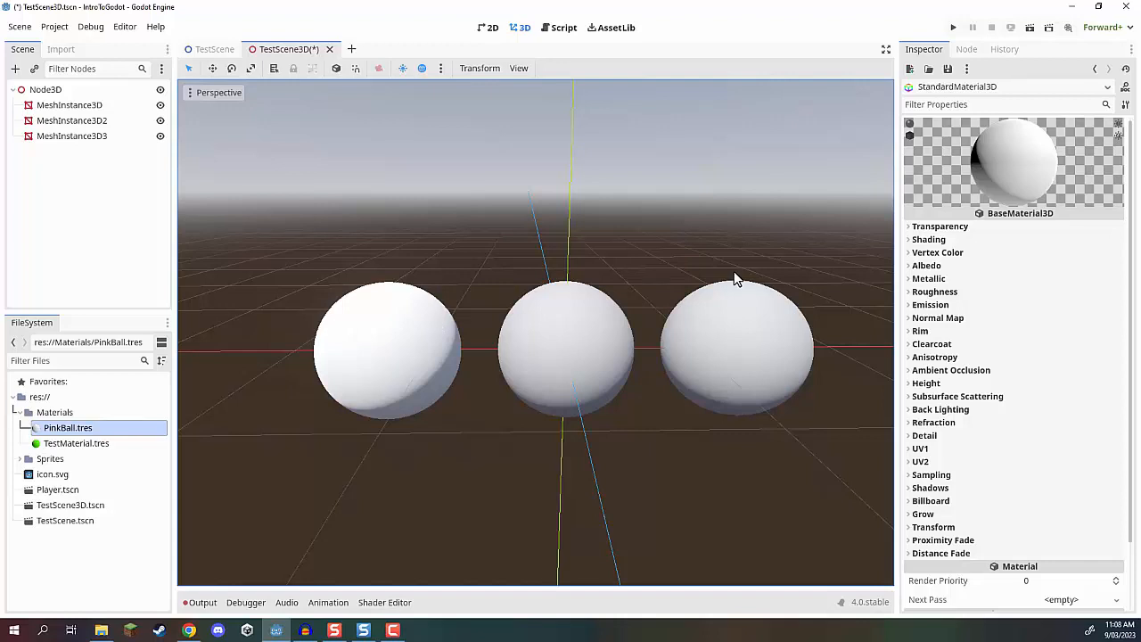
click(911, 266)
click(1043, 283)
mouse_move(1124, 69)
mouse_down()
mouse_move(1125, 91)
mouse_move(1120, 52)
mouse_up()
drag(1124, 98, 1128, 80)
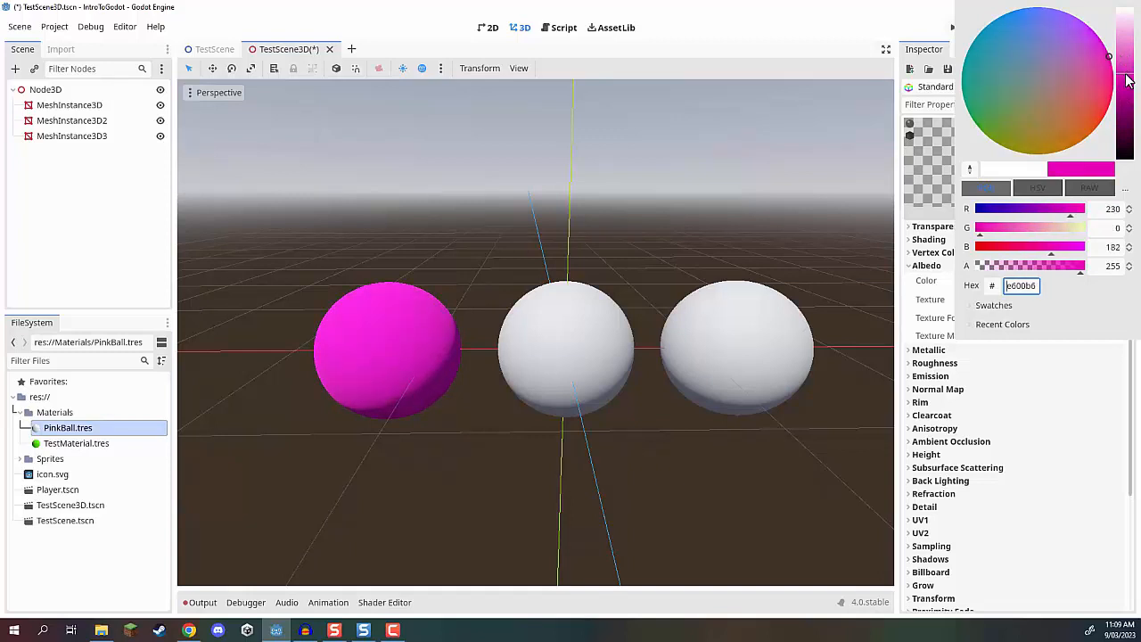
click(918, 276)
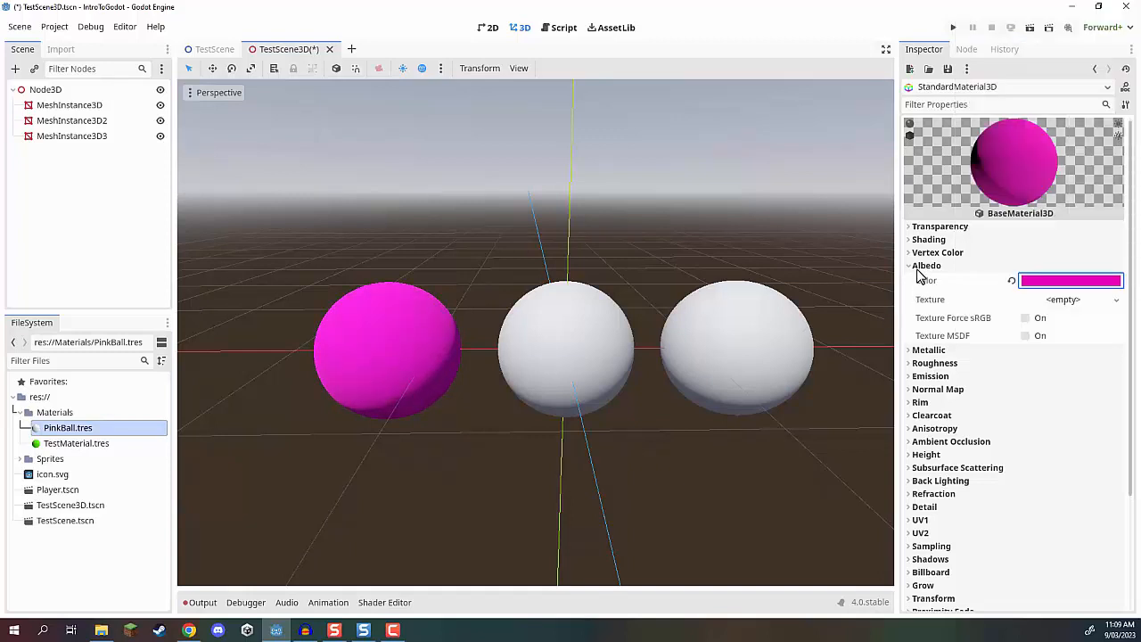
click(913, 364)
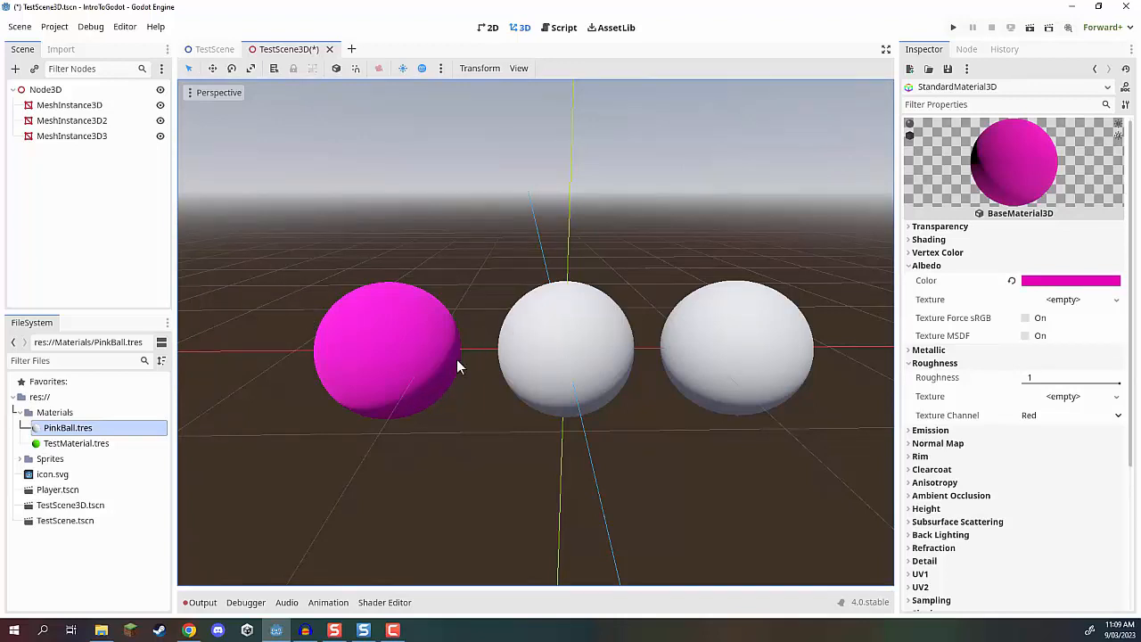
Create a second StandardMaterial3D resource named BlueTransparent in the Materials folder
right_click(44, 413)
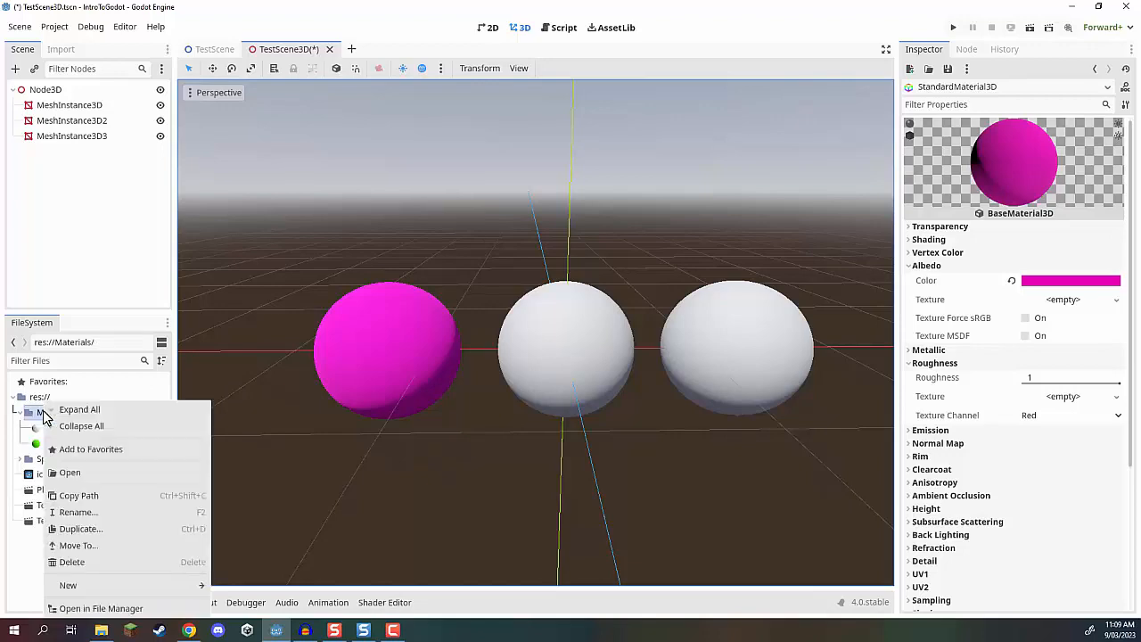
mouse_move(125, 587)
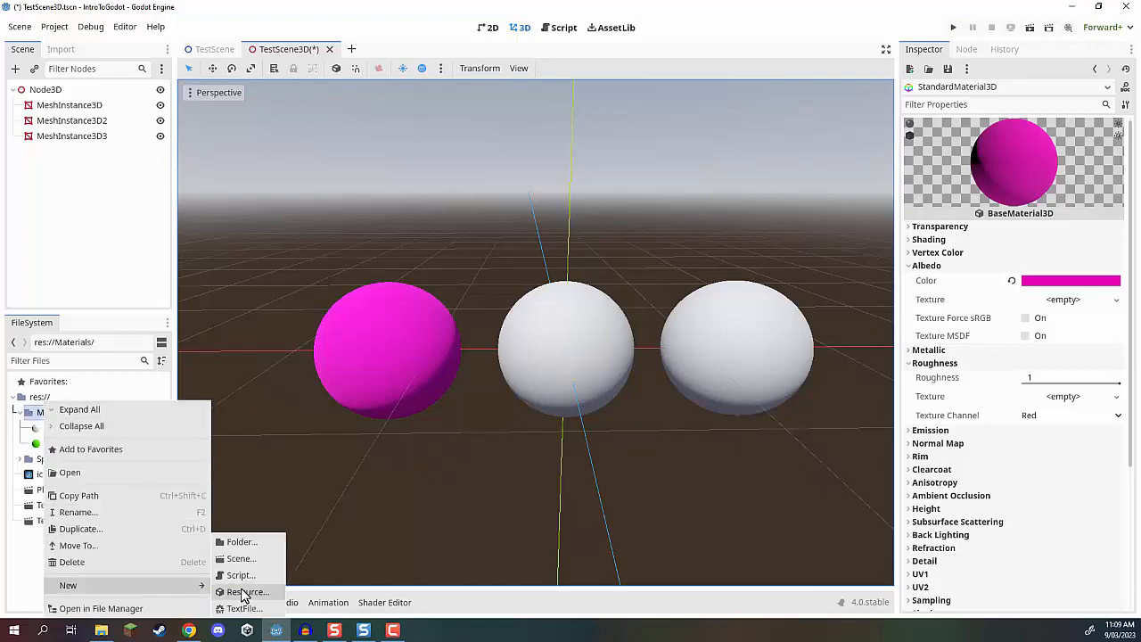
click(240, 595)
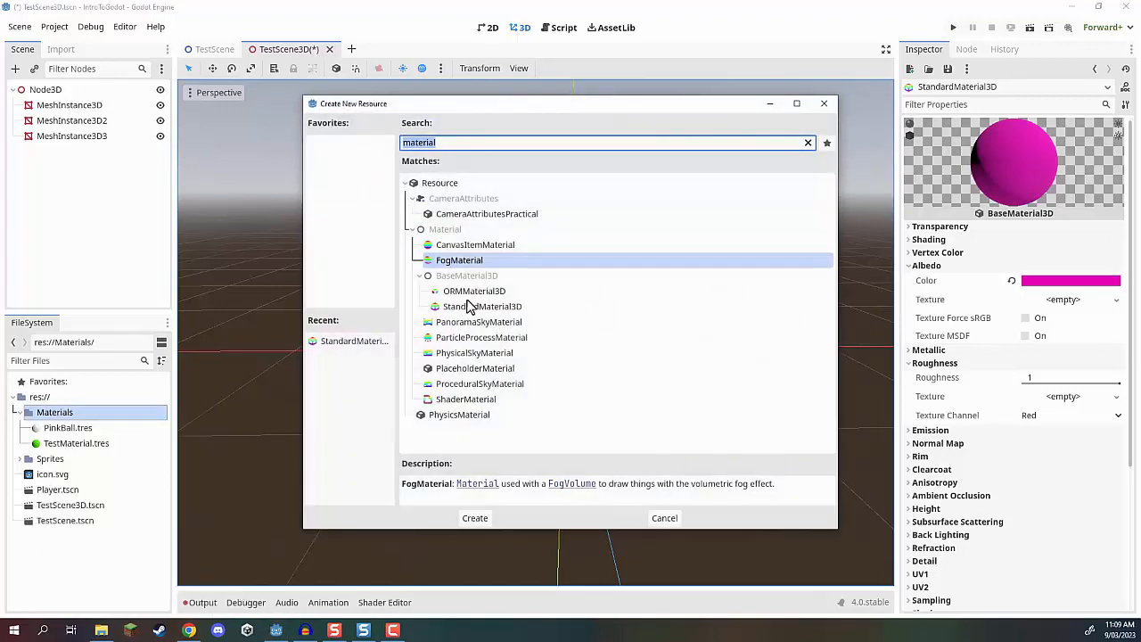
click(469, 306)
click(468, 518)
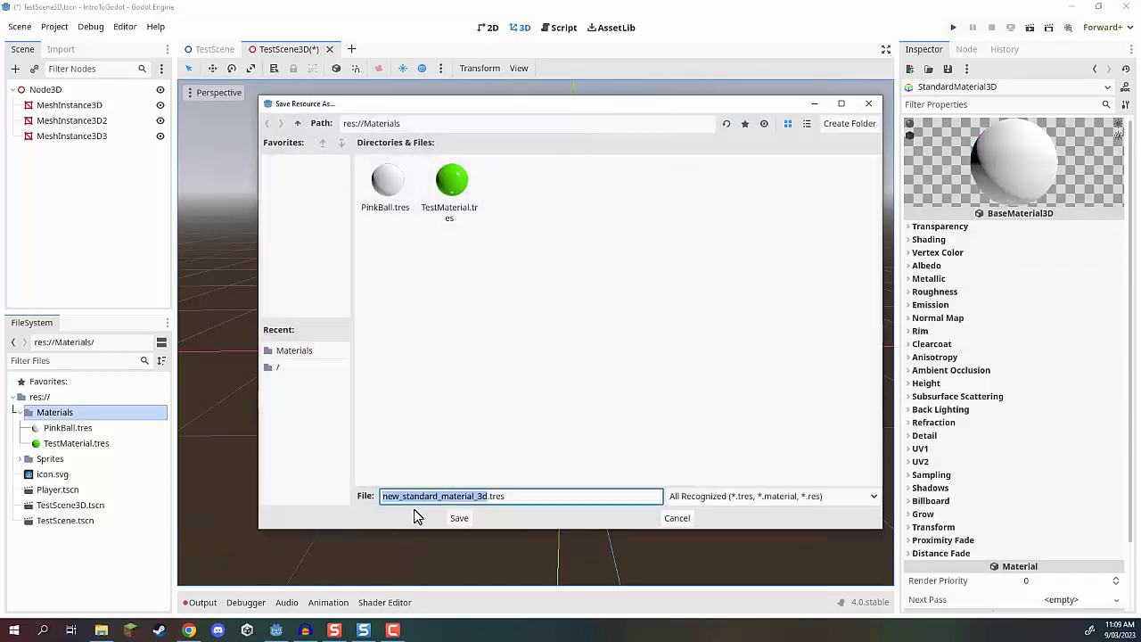
text(BlueTranspar)
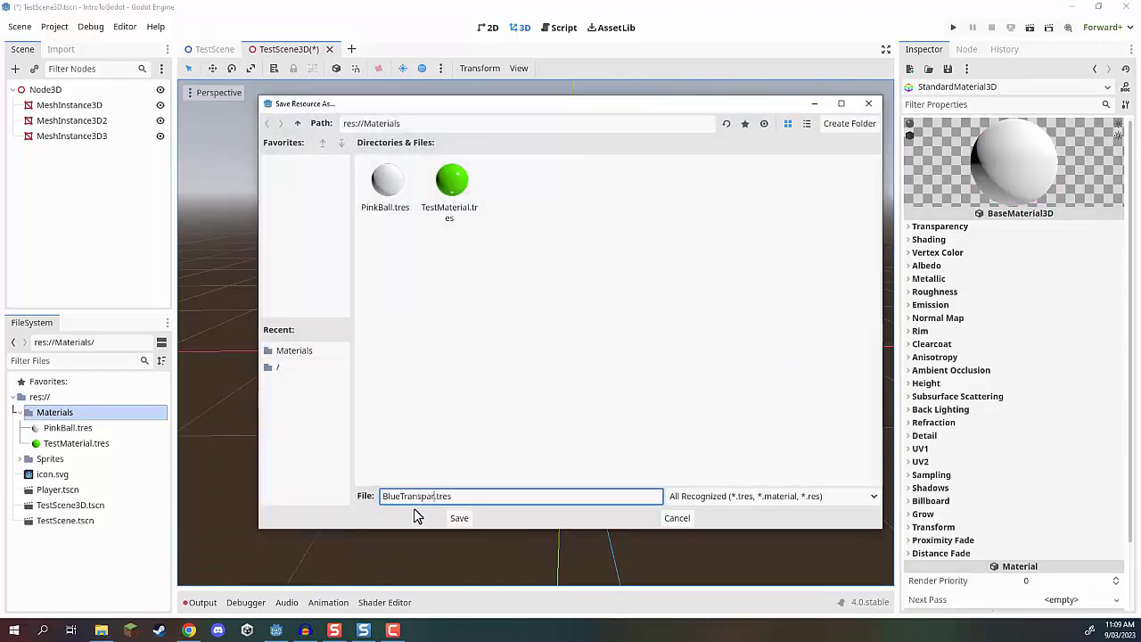
key(Return)
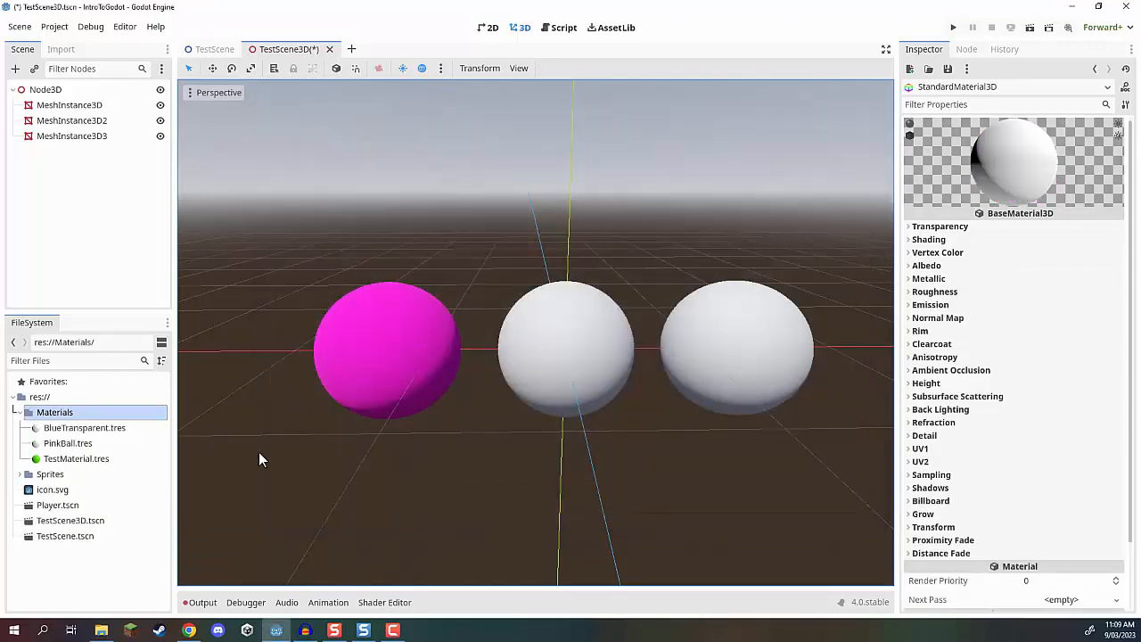
Apply BlueTransparent.tres to the middle sphere and set its Albedo color to blue 00a0d4
click(100, 430)
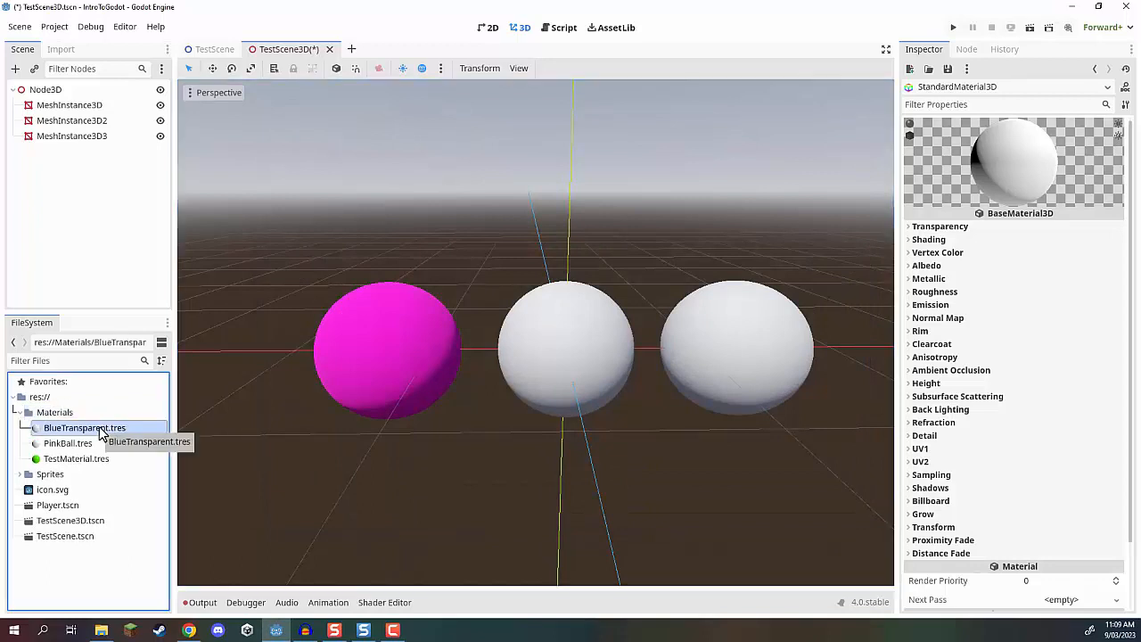
drag(113, 428, 529, 323)
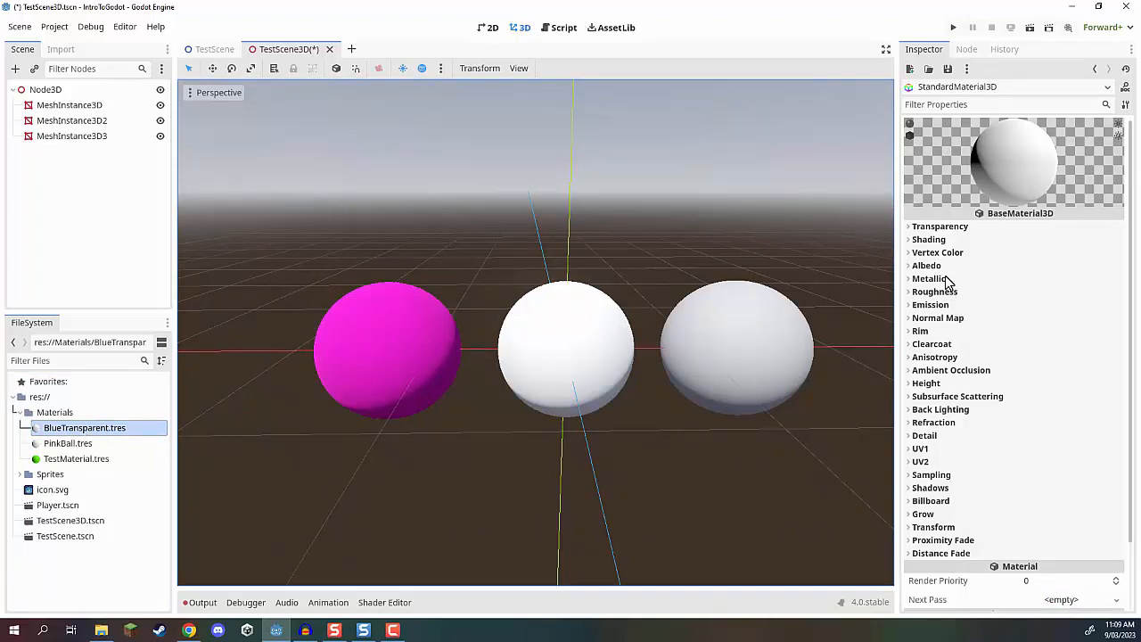
click(918, 265)
click(1030, 282)
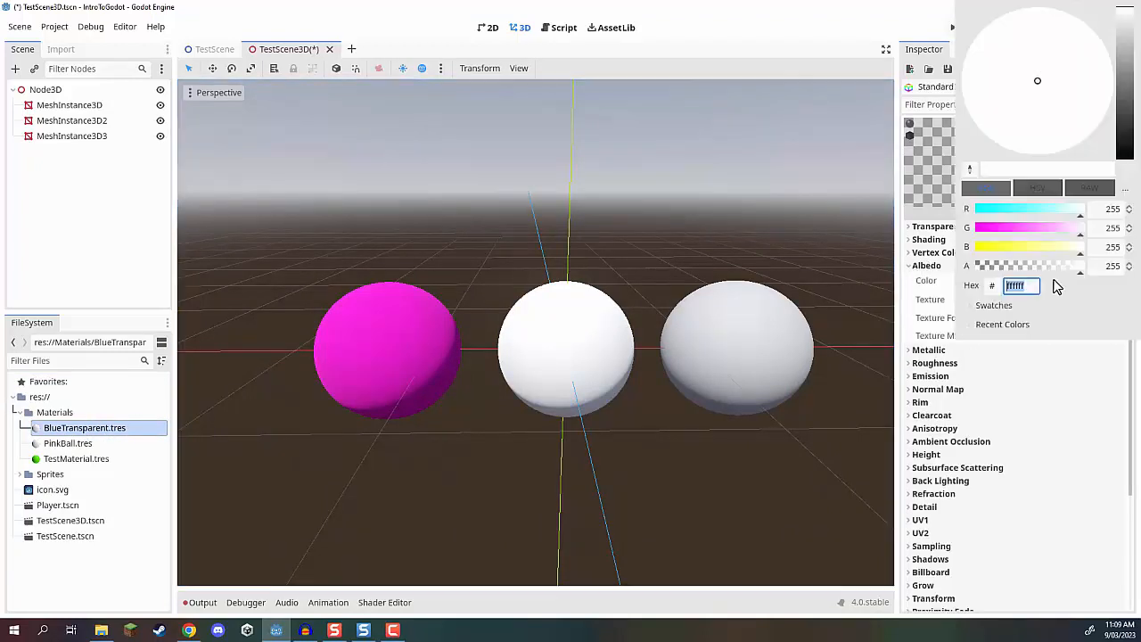
text(0098ca)
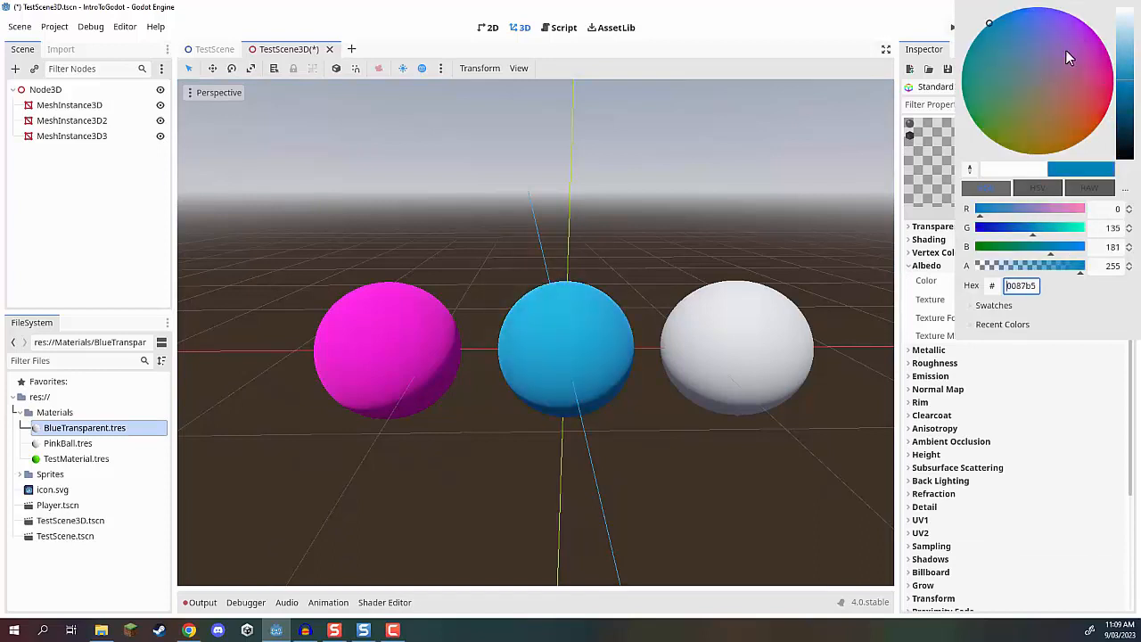
click(893, 65)
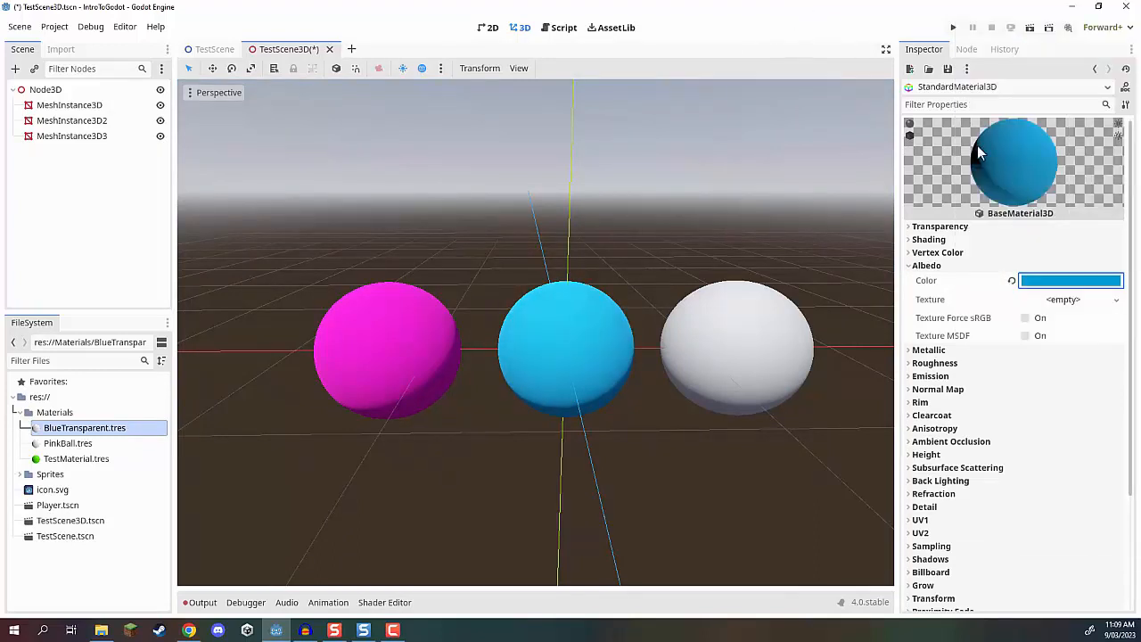
click(918, 266)
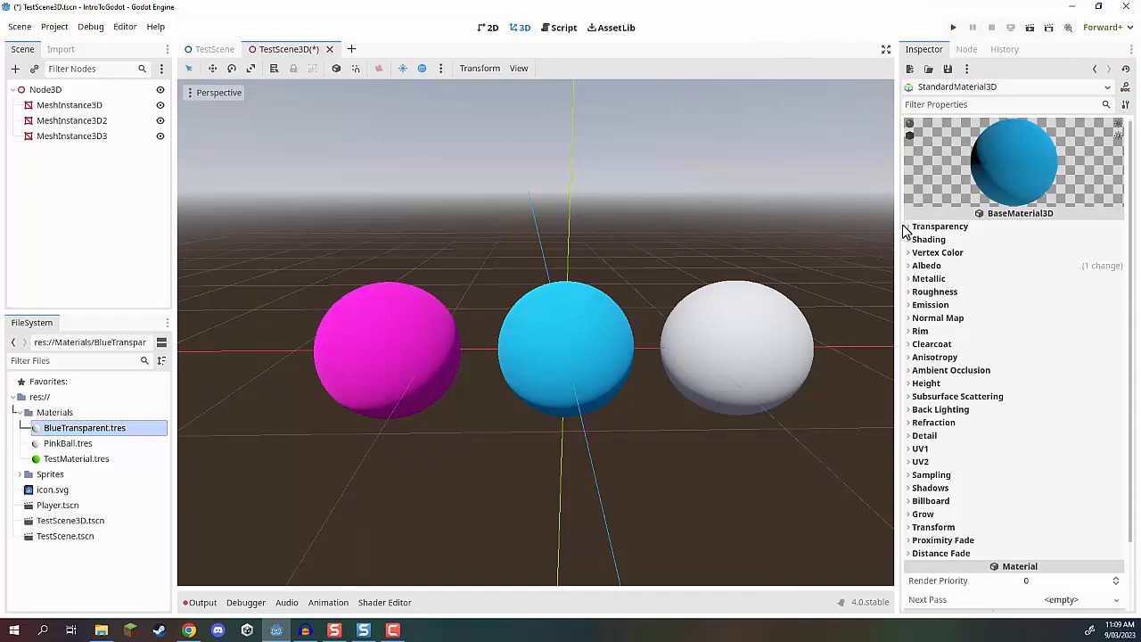
Set BlueTransparent's Transparency mode to Alpha and lower its Albedo color's alpha to 116
click(919, 228)
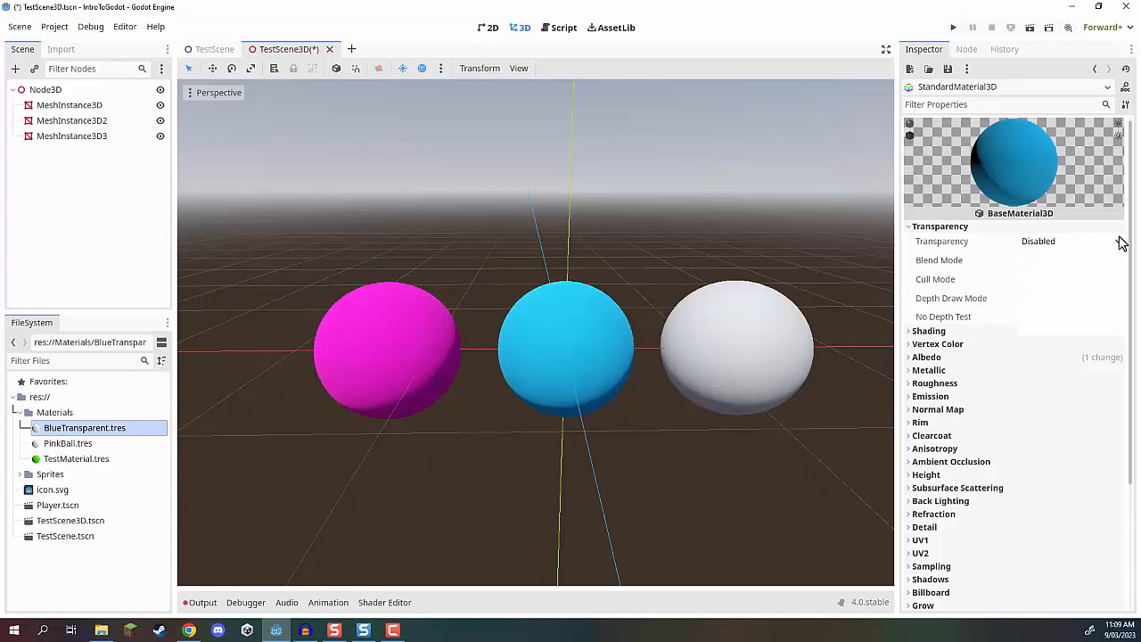
click(1121, 242)
click(1030, 277)
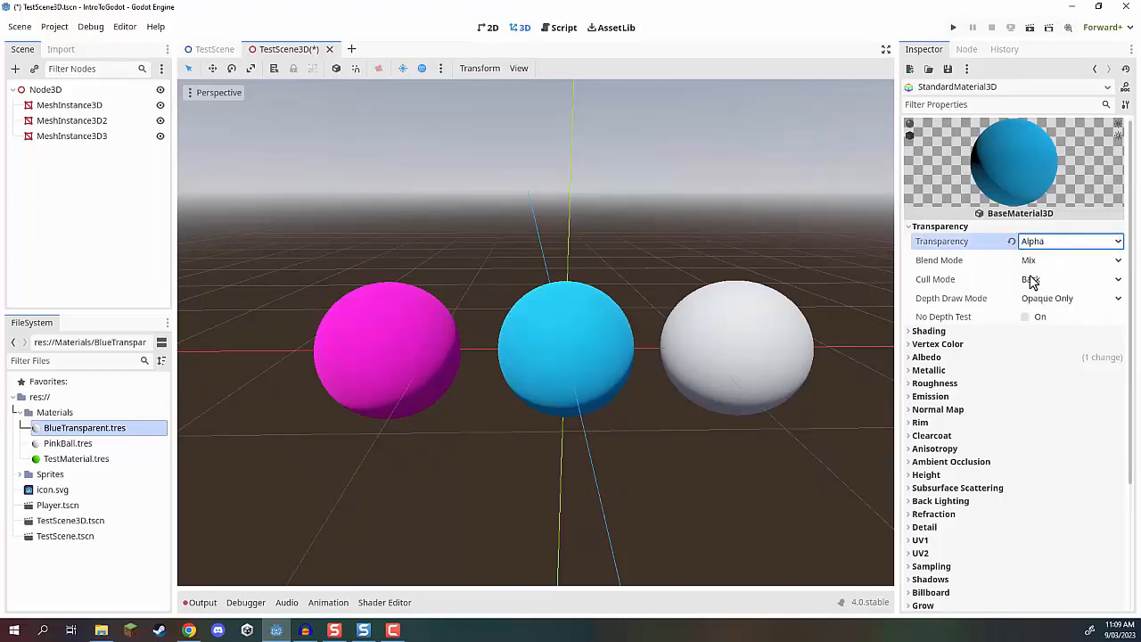
click(919, 357)
click(1037, 375)
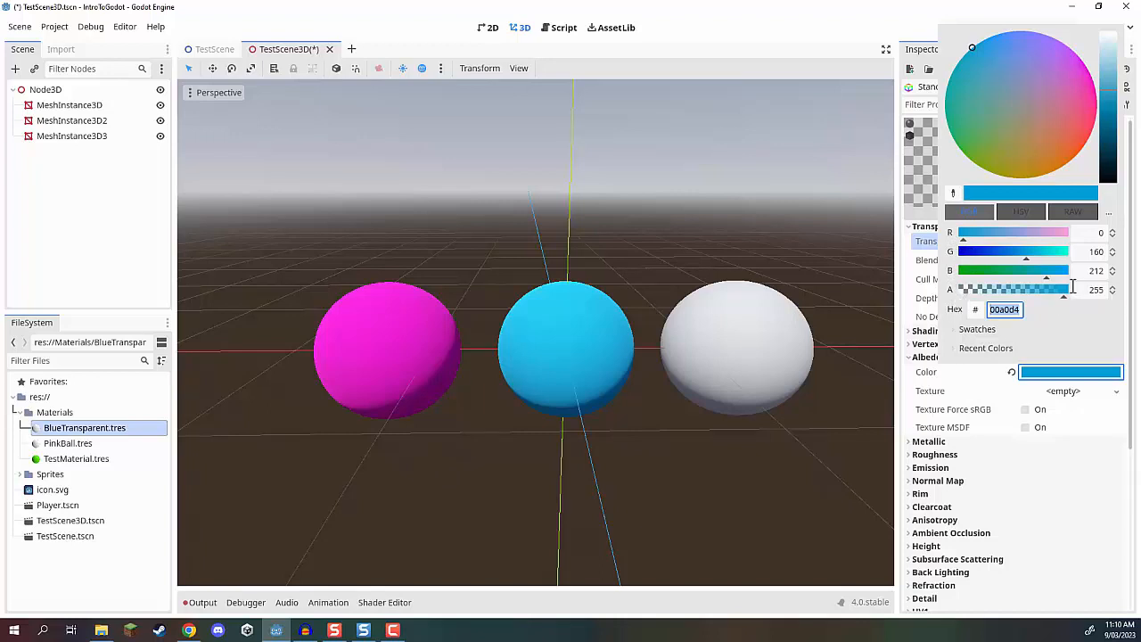
drag(1062, 291, 1008, 295)
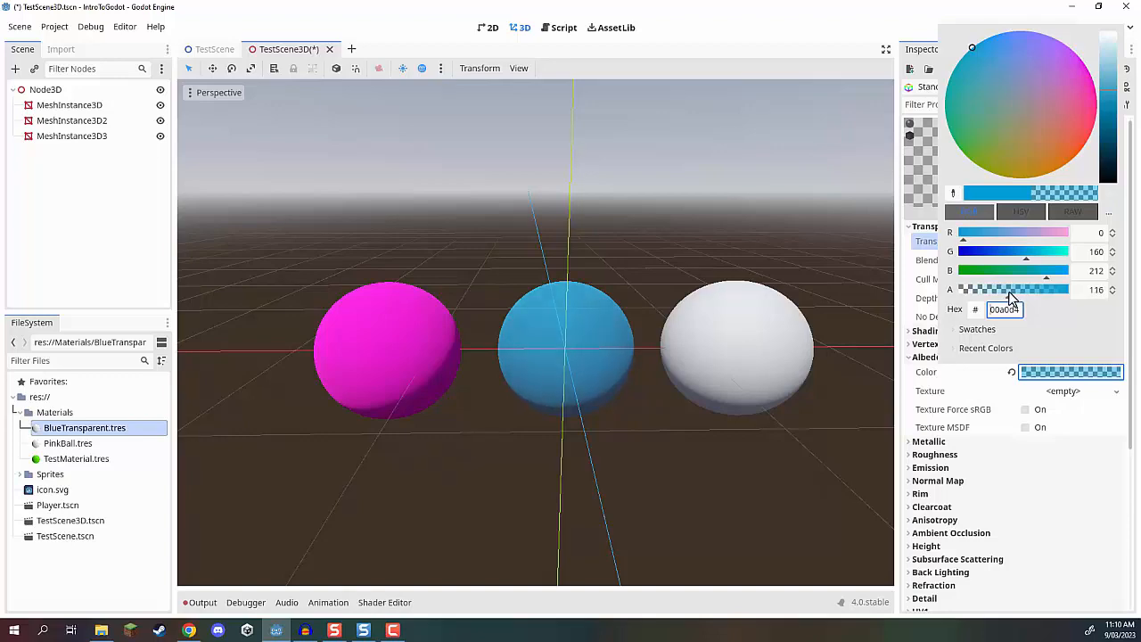
click(671, 3)
Examine the see-through effect of the blue middle sphere from different angles and distances
right_drag(796, 269, 686, 260)
key(w)
key(d)
key(s)
key(a)
key(s)
key(d)
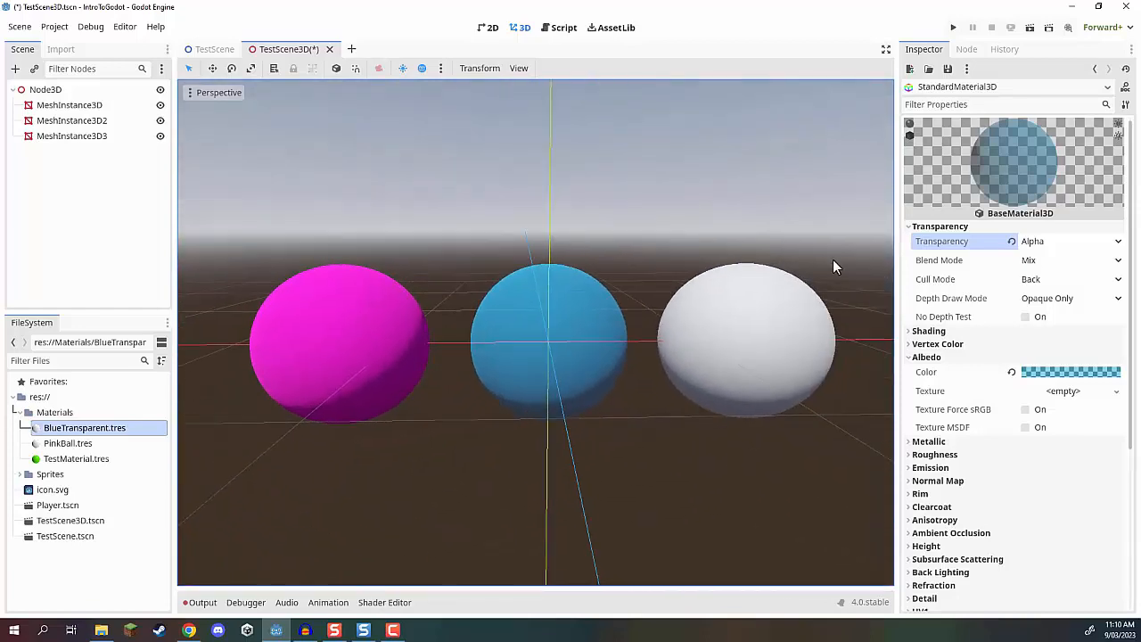
Switch BlueTransparent's Transparency mode to Alpha Hash and inspect the middle sphere from near and far
click(925, 357)
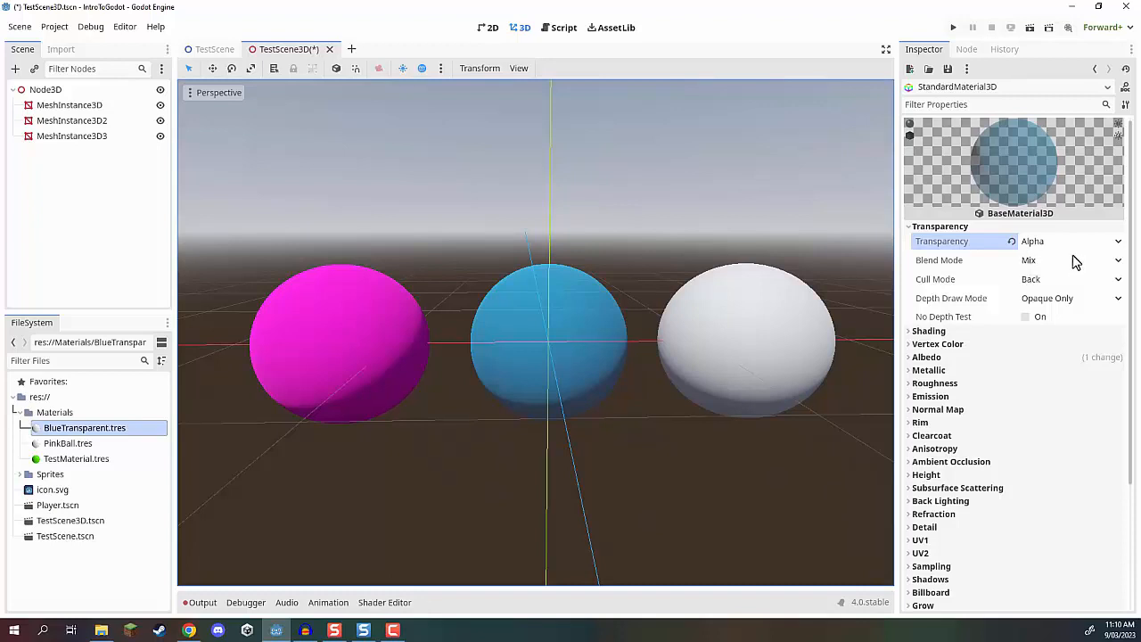
click(1119, 242)
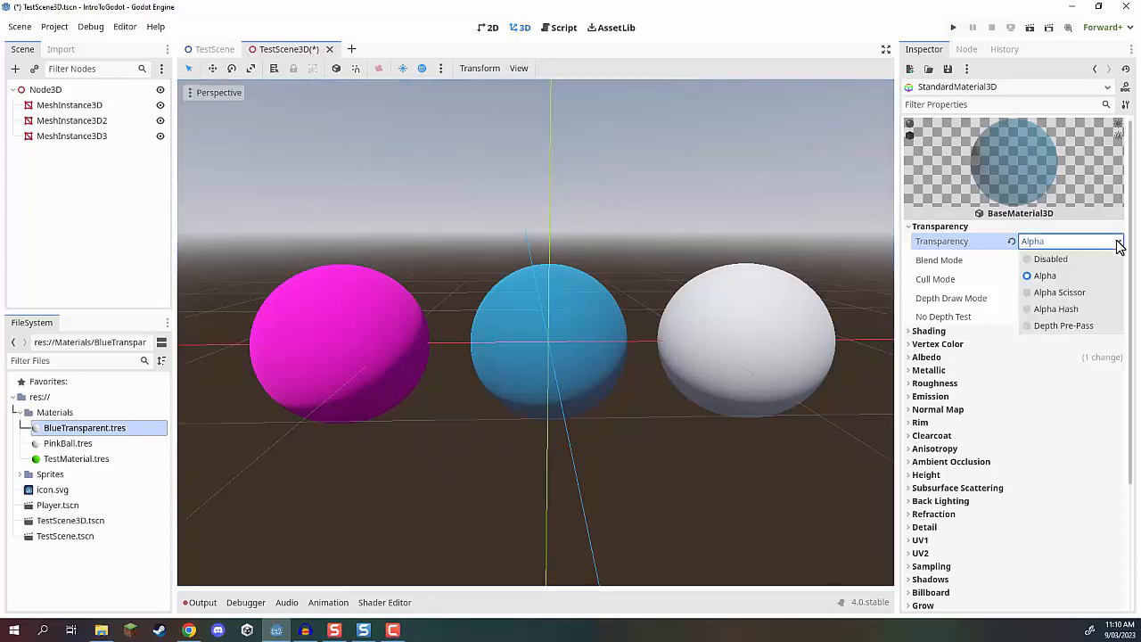
click(1041, 310)
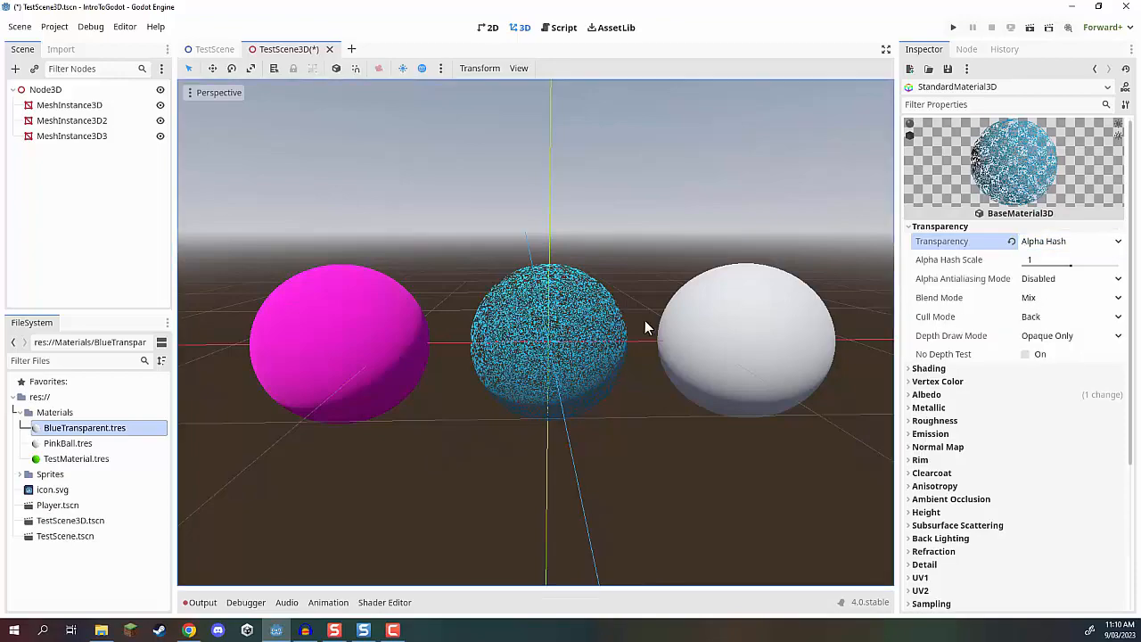
scroll(662, 298, up, 5)
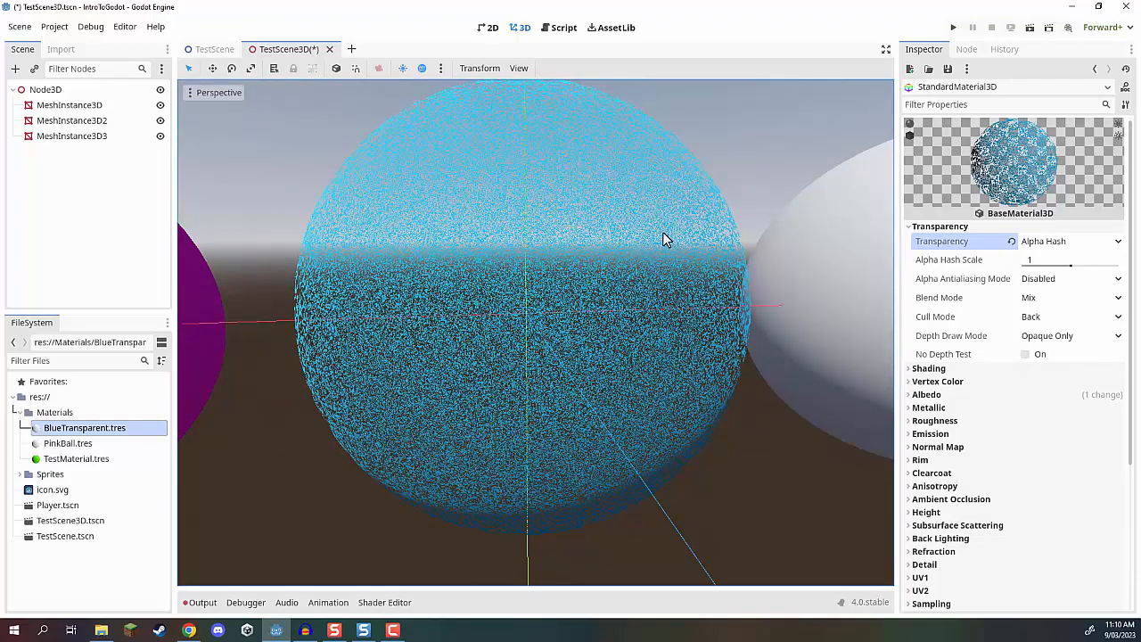
scroll(648, 223, down, 6)
scroll(535, 330, up, 5)
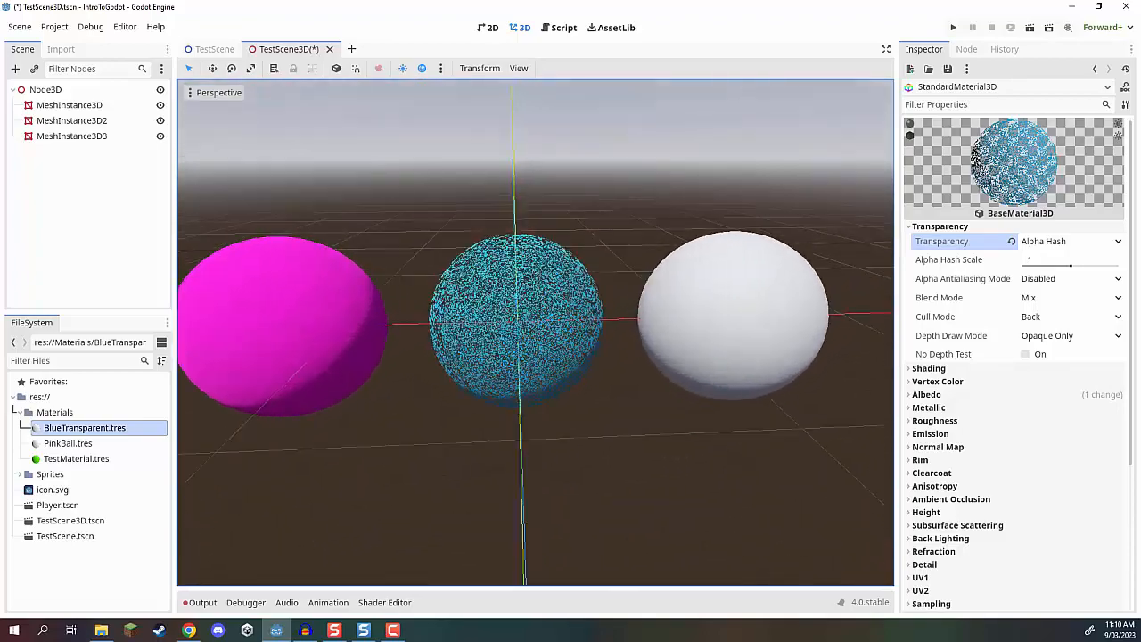
scroll(535, 330, down, 4)
scroll(535, 330, up, 2)
scroll(535, 331, up, 1)
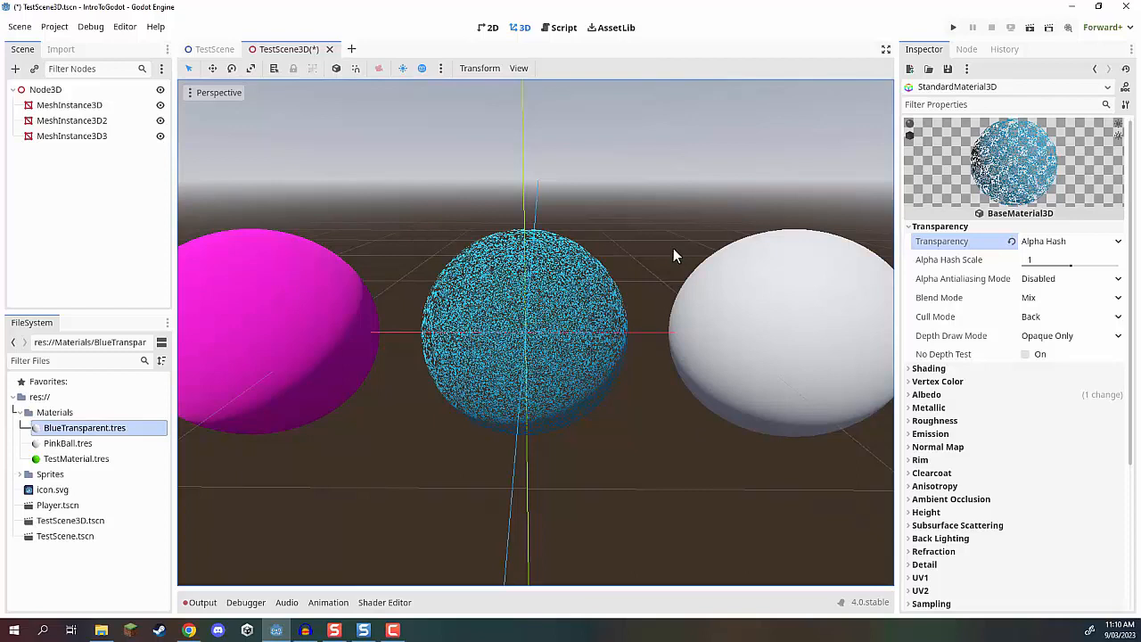
Set BlueTransparent's Transparency mode to Alpha and its Blend Mode to Add, viewing the blue sphere from the side
click(1057, 242)
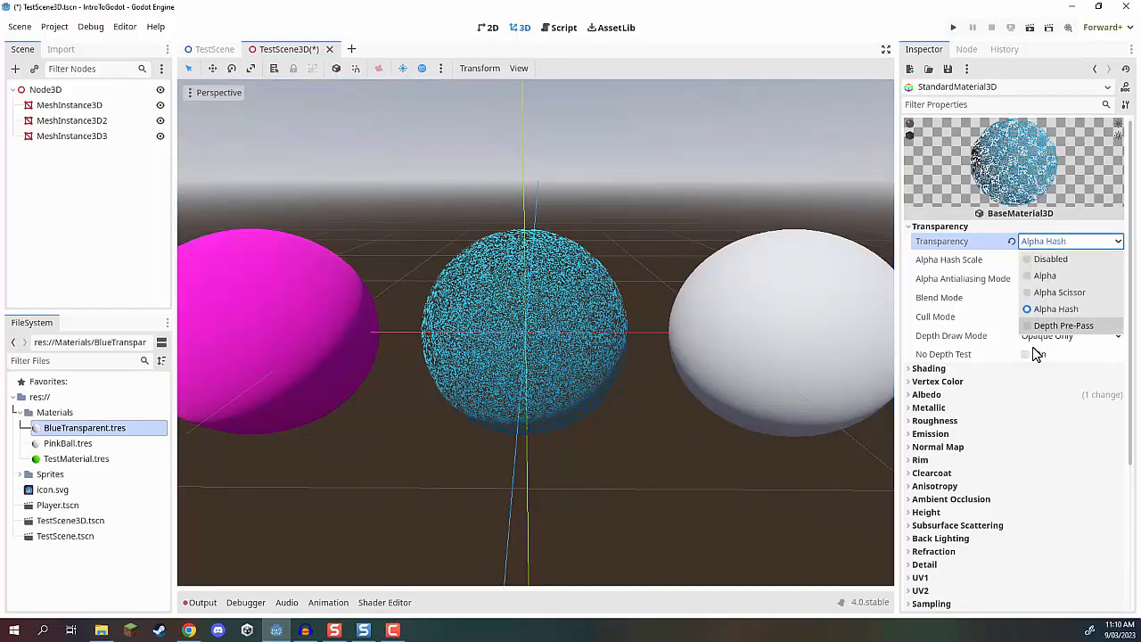
click(1042, 275)
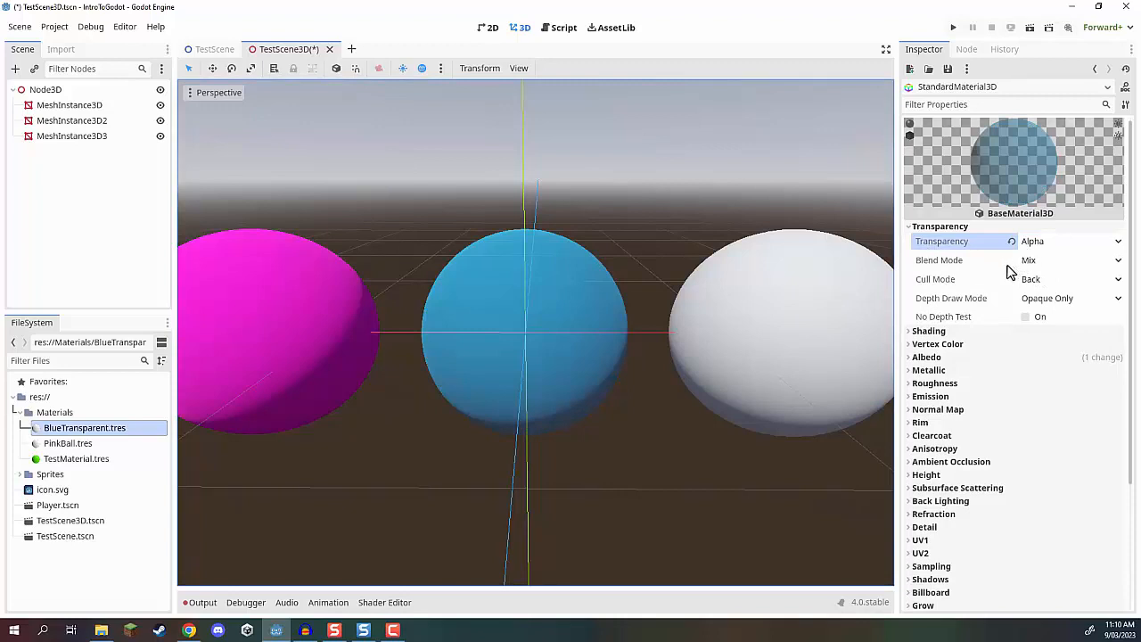
click(1037, 263)
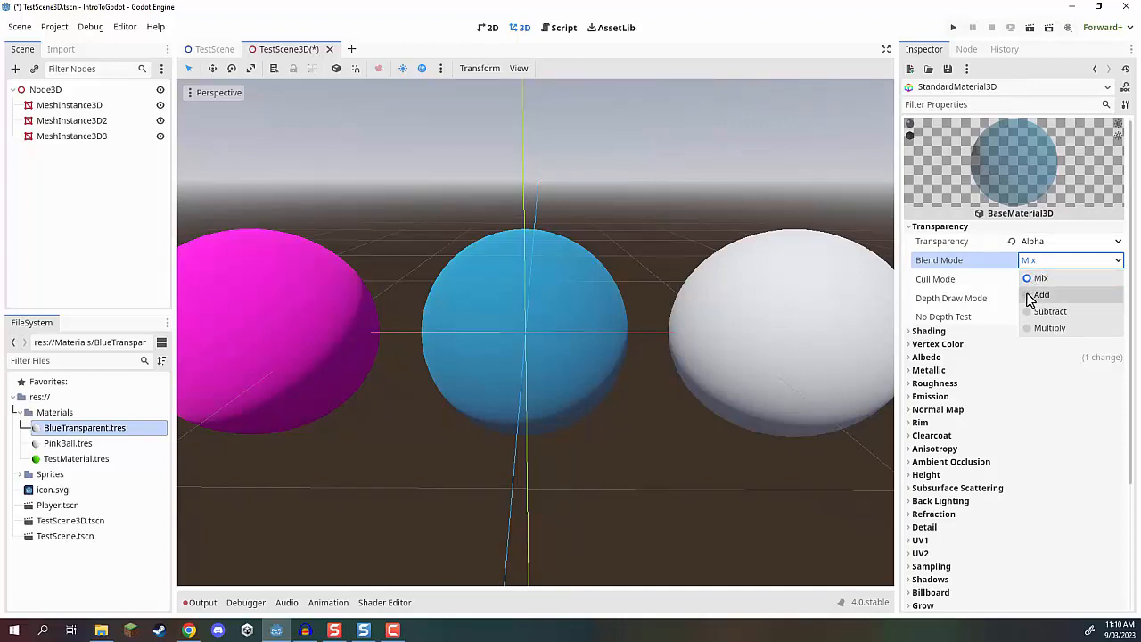
click(1039, 295)
right_drag(683, 284, 533, 275)
key(d)
Try the Subtract Blend Mode on BlueTransparent and view the blue sphere overlapping the pink one
click(1050, 261)
click(1034, 295)
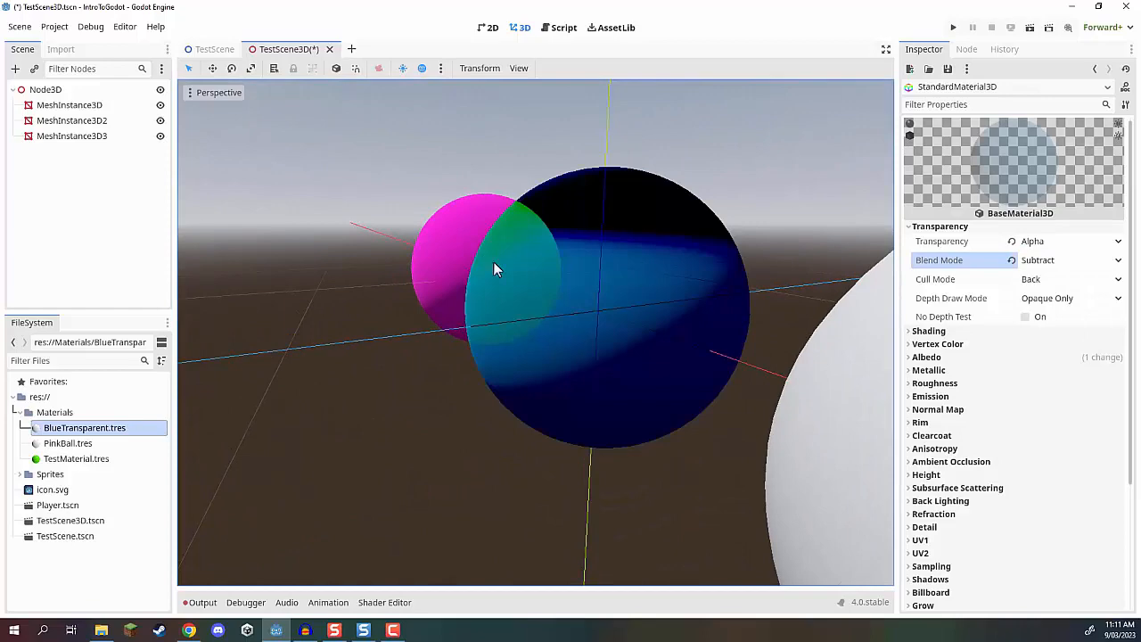
key(a)
right_drag(535, 332, 695, 352)
key(d)
key(s)
key(w)
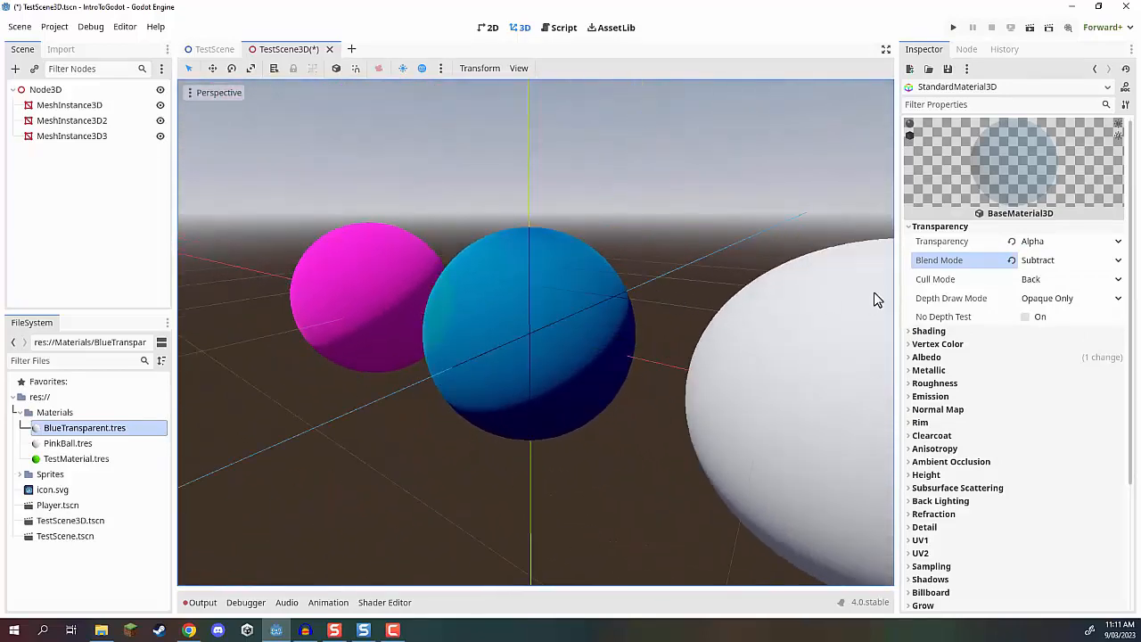
Try the Multiply Blend Mode on BlueTransparent and inspect its overlap with the pink sphere
click(1048, 261)
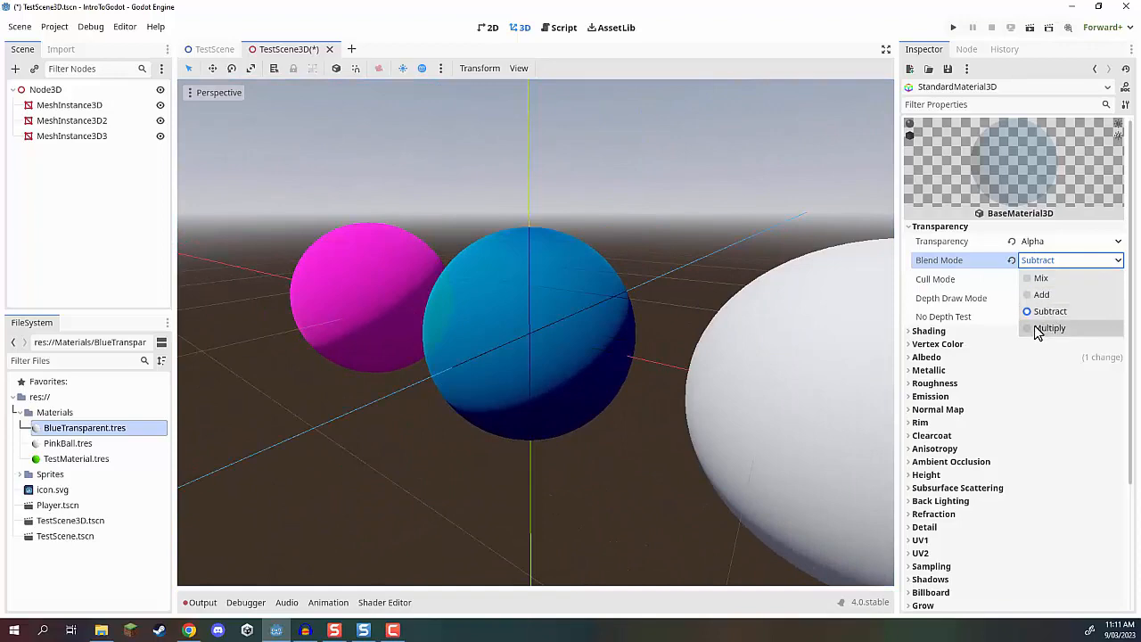
click(1036, 333)
right_drag(686, 318, 602, 304)
key(w)
key(s)
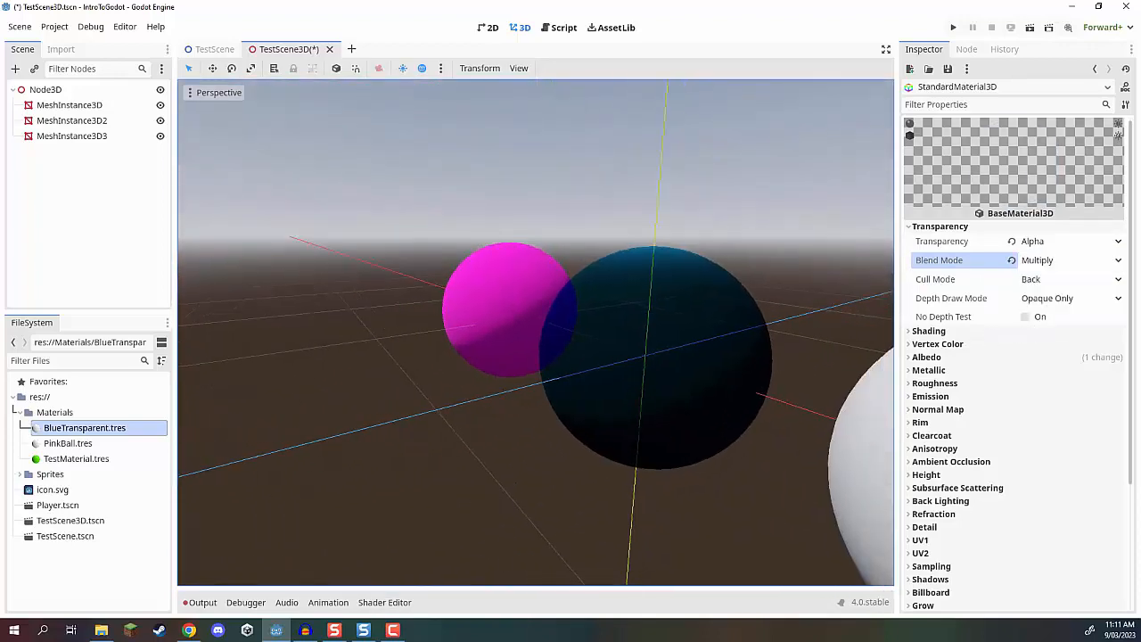
Return BlueTransparent's Blend Mode to Mix and bring all three spheres back into view
click(1061, 262)
click(1034, 281)
right_drag(488, 323, 608, 371)
key(a)
key(s)
key(e)
key(s)
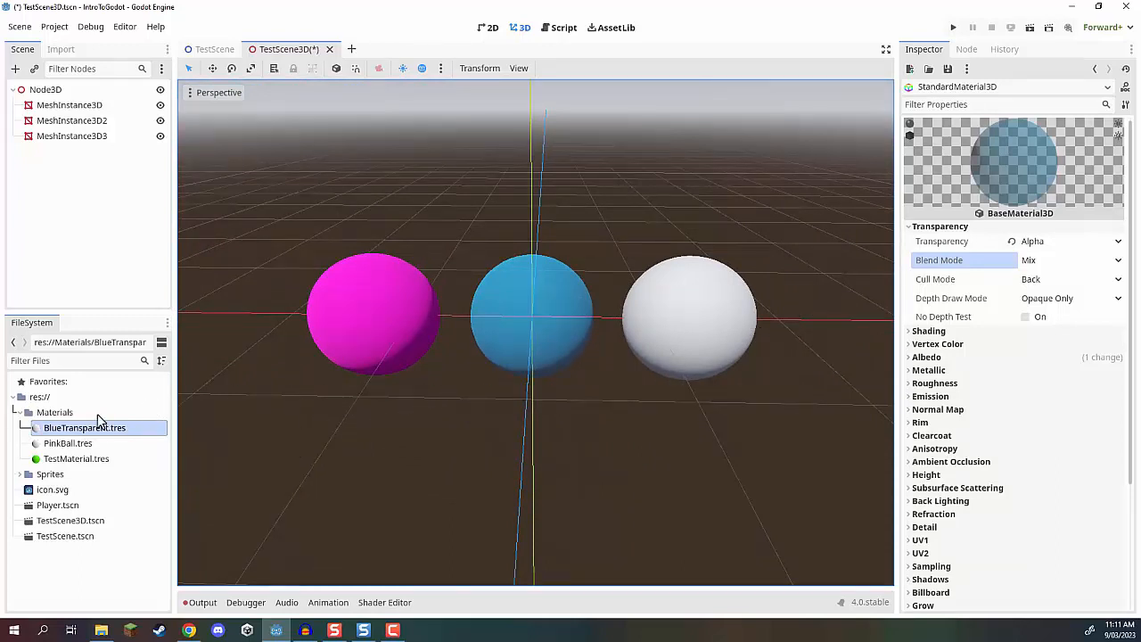
Create a StandardMaterial3D resource in the Materials folder and save it as TextureBall.tres
click(54, 412)
right_click(54, 407)
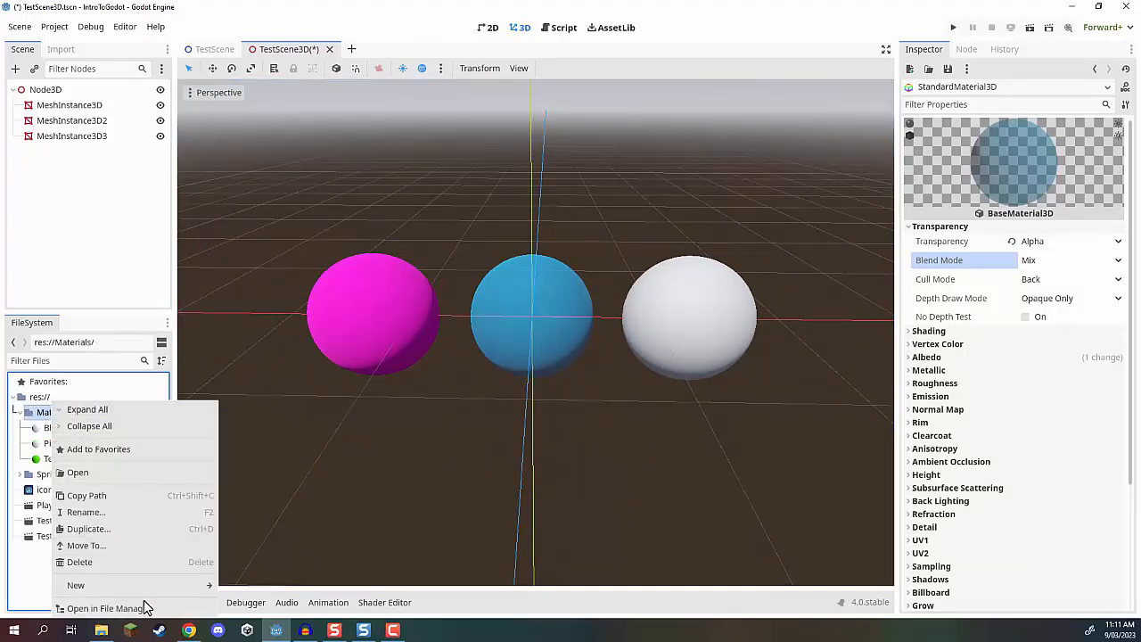
click(229, 594)
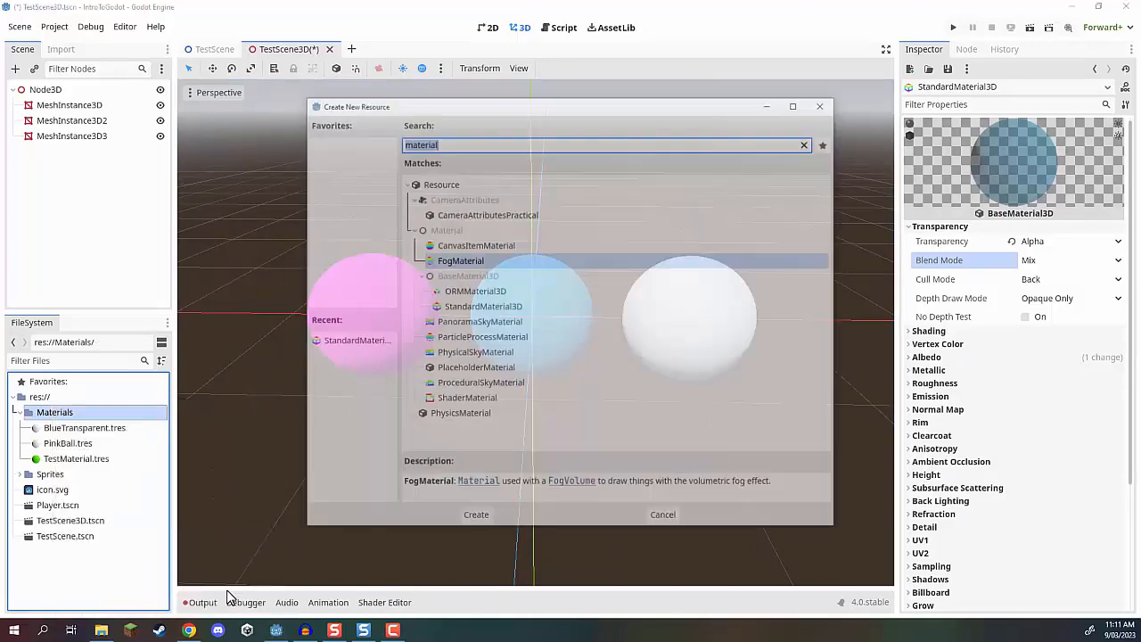
click(461, 307)
click(464, 519)
text(T)
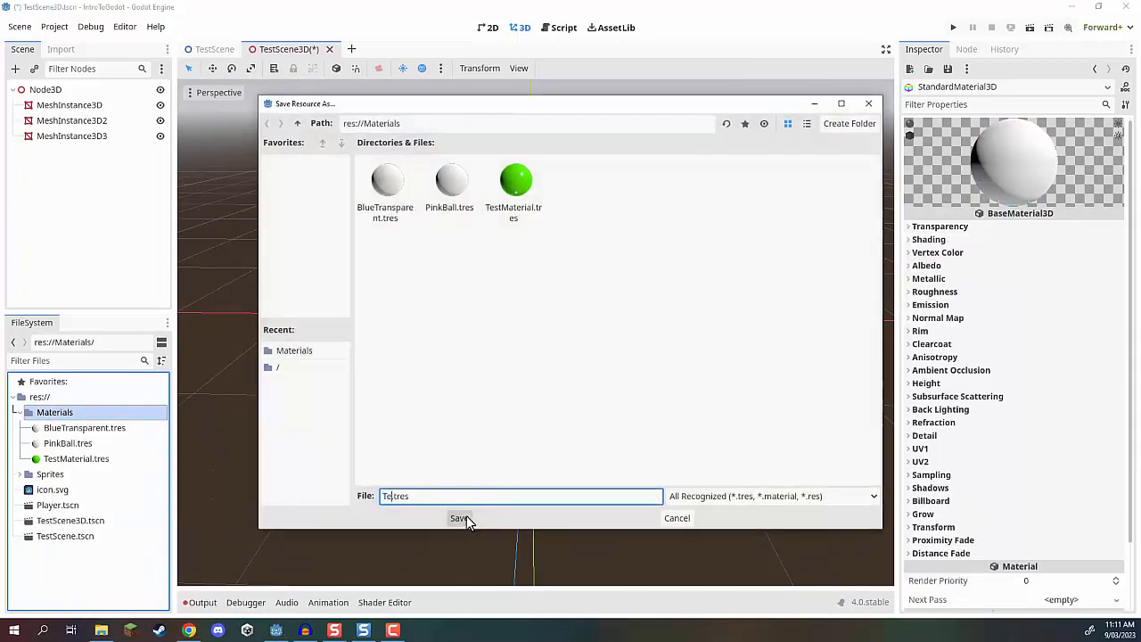
text(extureBall)
click(458, 518)
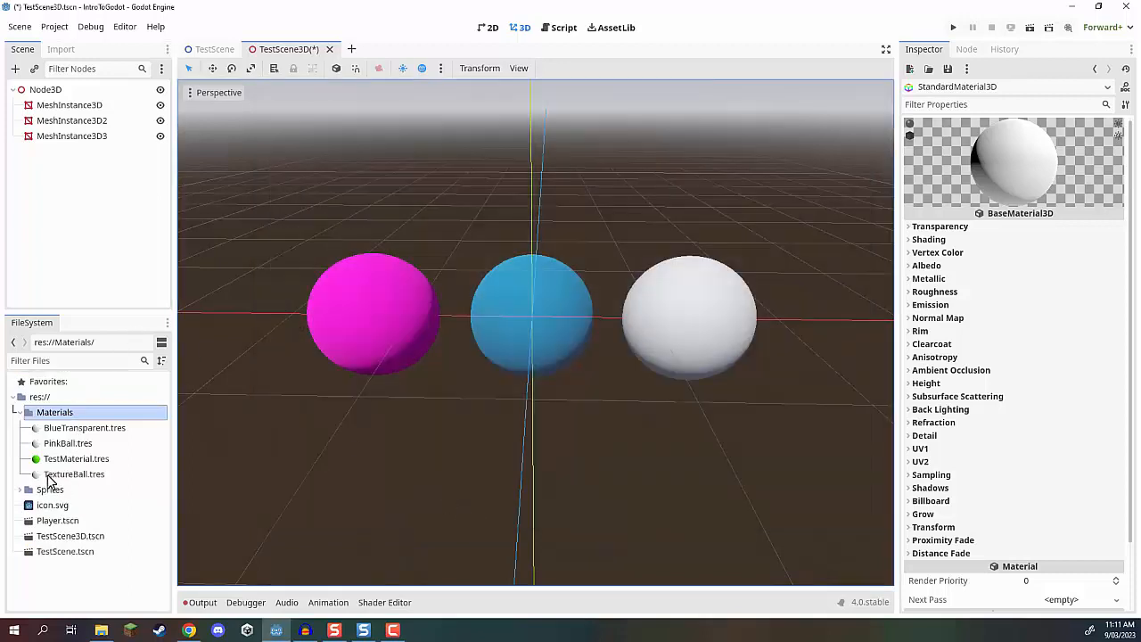
Apply TextureBall.tres to the unpainted white sphere beside the blue one
drag(62, 475, 712, 324)
mouse_move(545, 318)
right_down()
mouse_move(545, 299)
mouse_move(563, 323)
right_up()
key(d)
key(w)
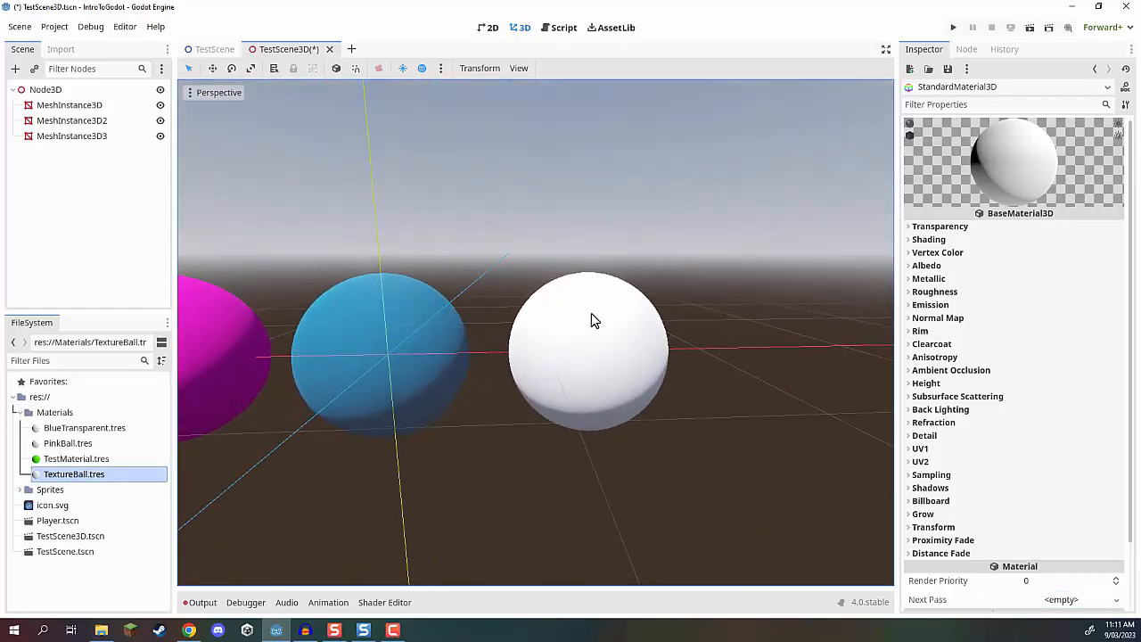
Assign Player.png from the Sprites folder as TextureBall's Albedo texture and inspect the textured sphere
click(913, 267)
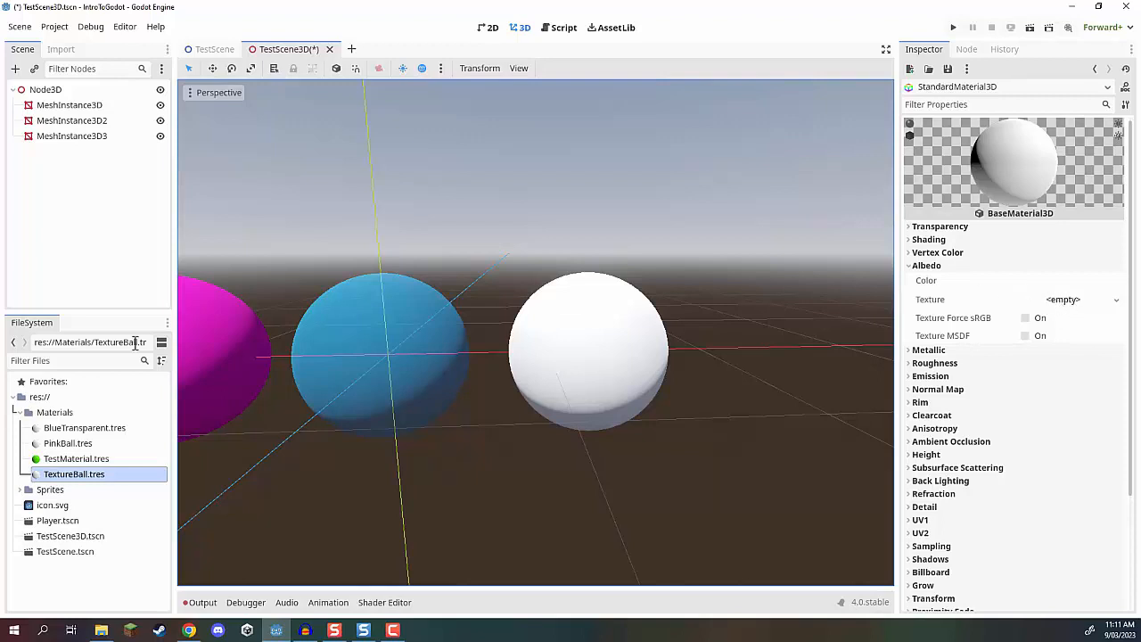
click(18, 491)
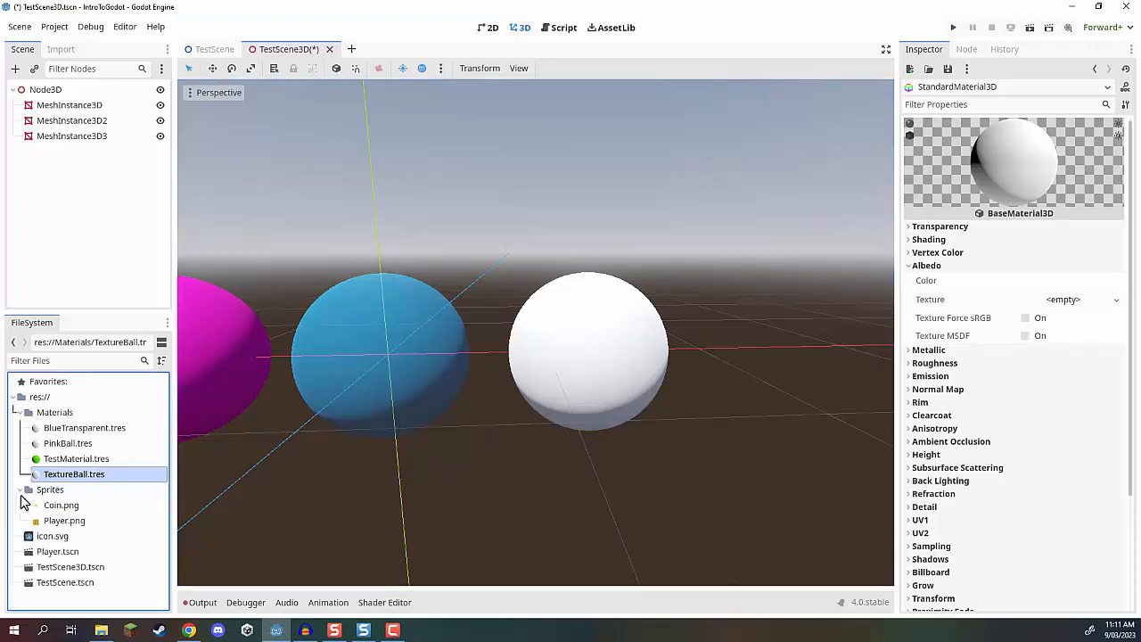
drag(49, 521, 1070, 302)
right_drag(639, 352, 718, 334)
key(w)
key(s)
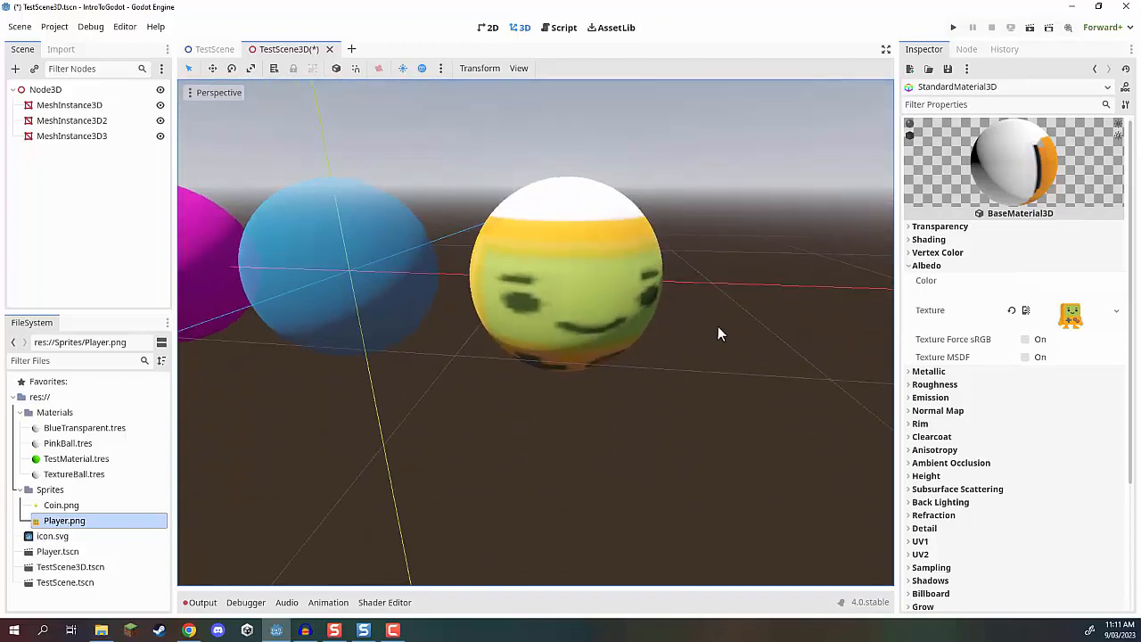
Try tinting TextureBall's Albedo color with blue and green shades such as 0087ae, 00ae83 and 00a4ce
click(1053, 282)
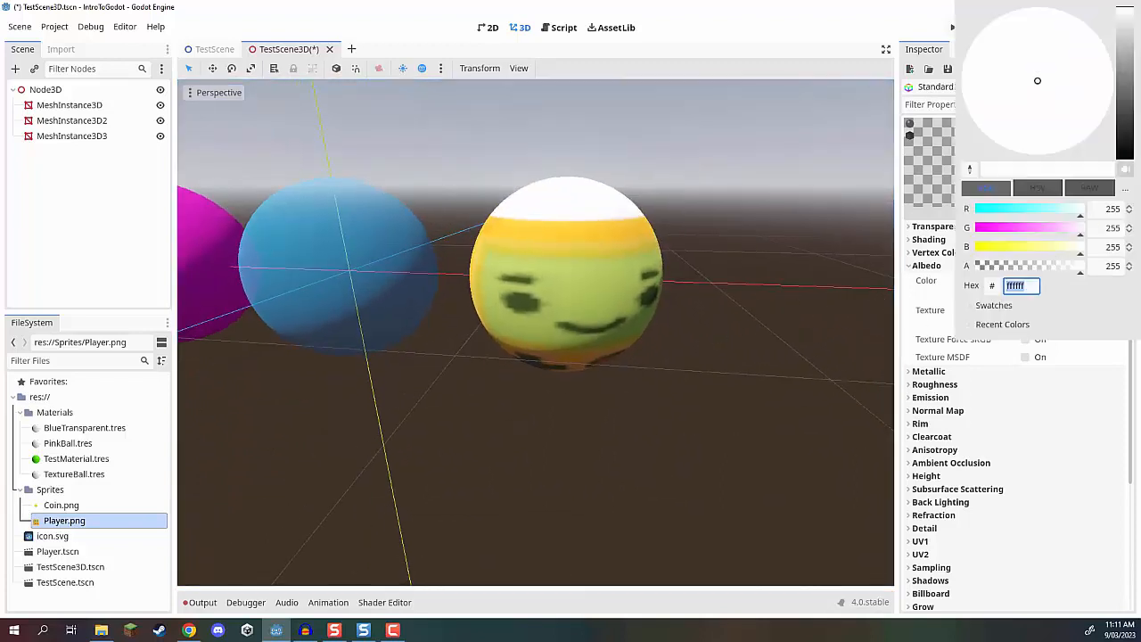
click(1125, 82)
click(1013, 74)
click(986, 26)
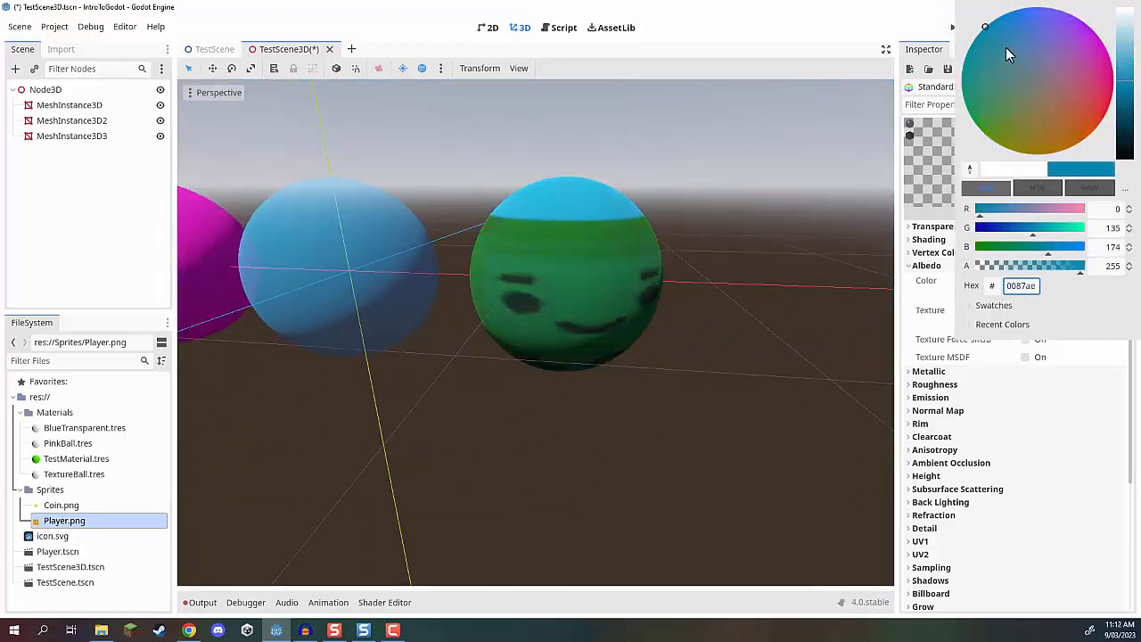
click(1125, 71)
drag(1012, 56, 921, 114)
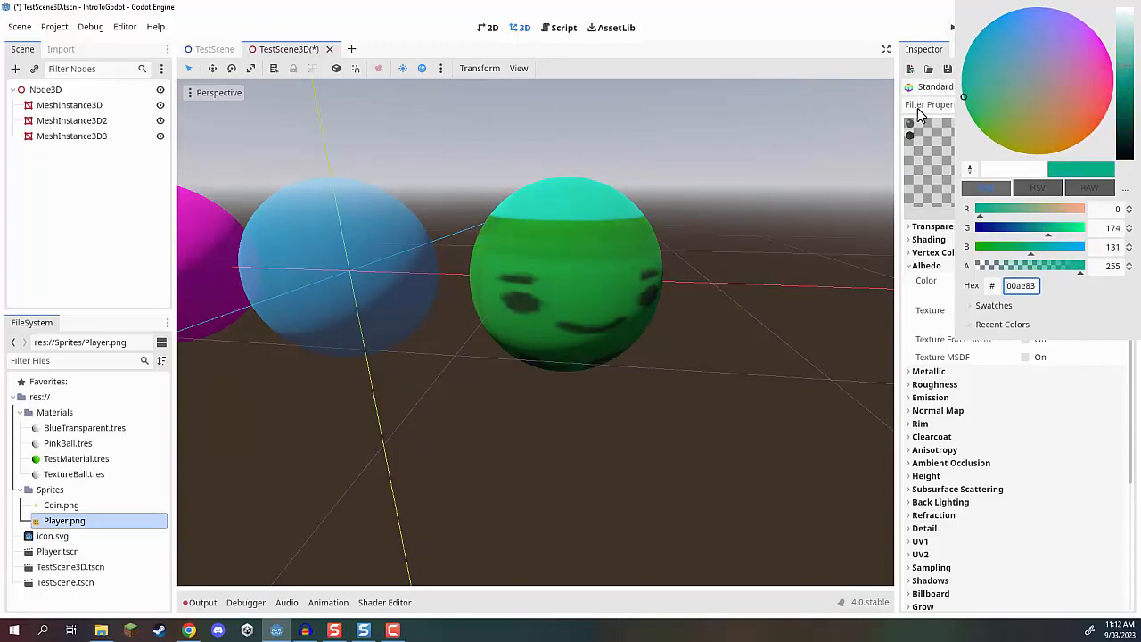
click(983, 28)
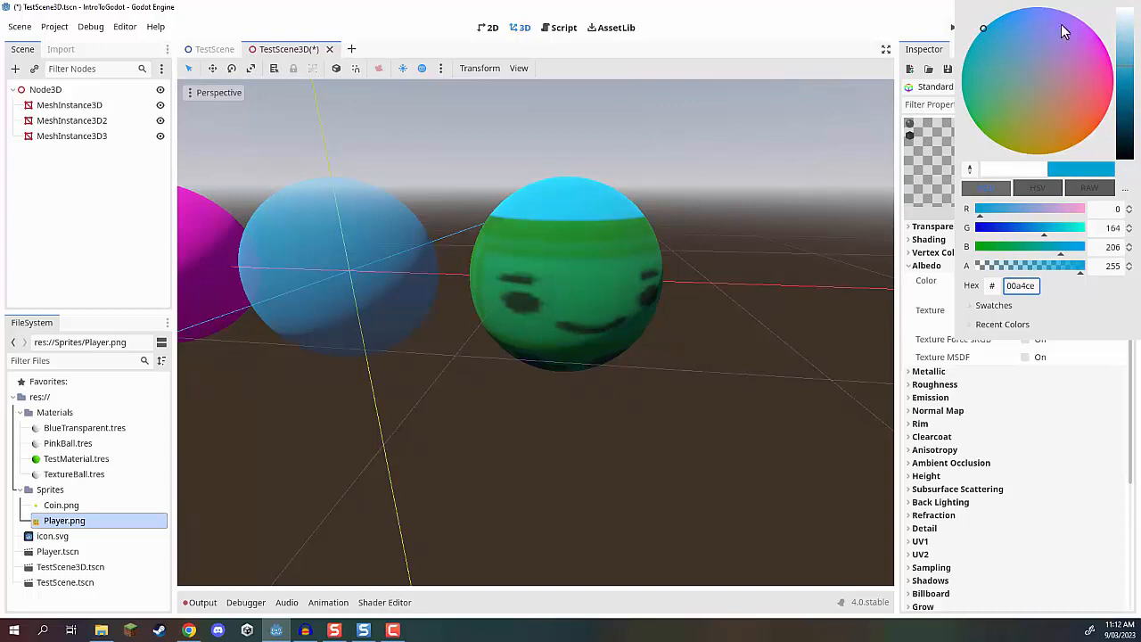
drag(1121, 61, 1122, 78)
drag(982, 37, 736, 6)
click(737, 5)
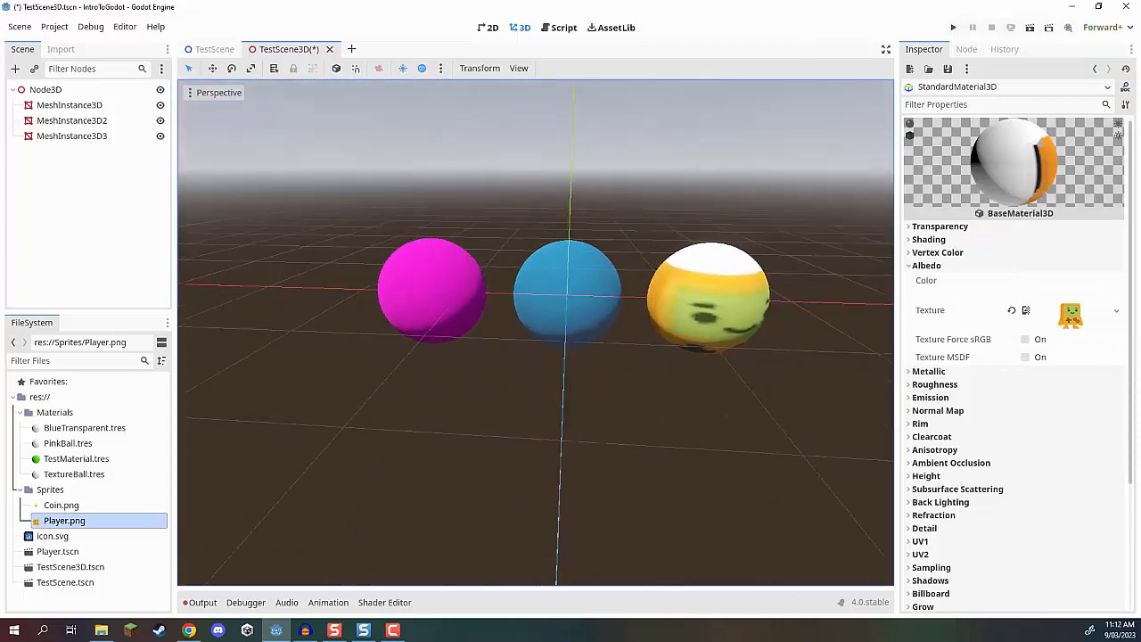
key(w)
right_drag(535, 333, 551, 337)
key(d)
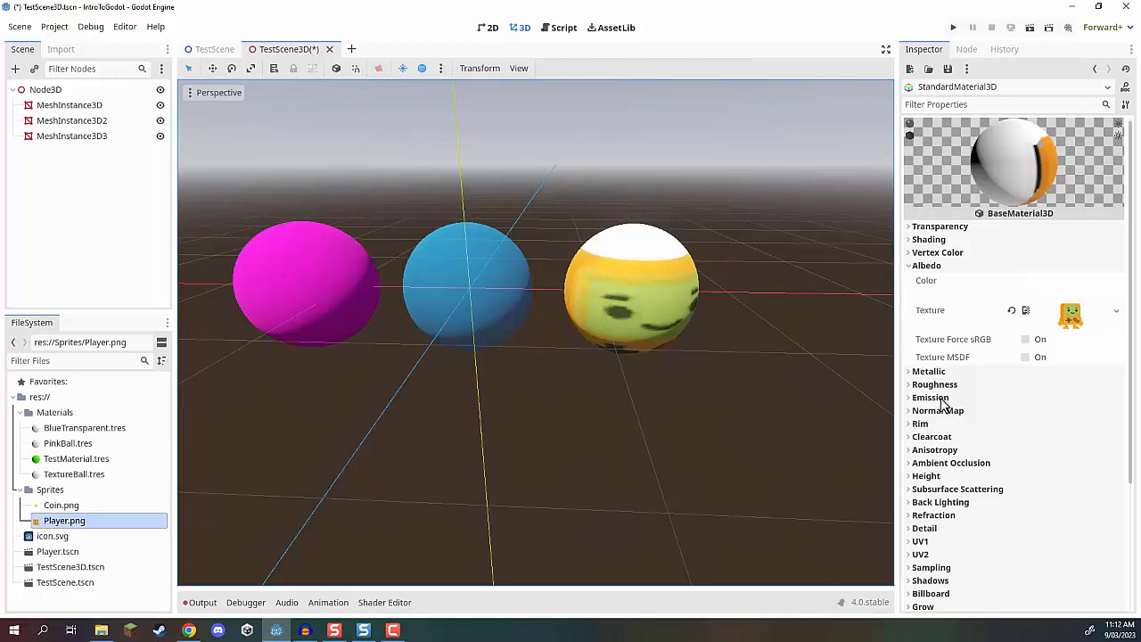
scroll(934, 403, down, 3)
scroll(941, 374, up, 1)
scroll(945, 363, up, 1)
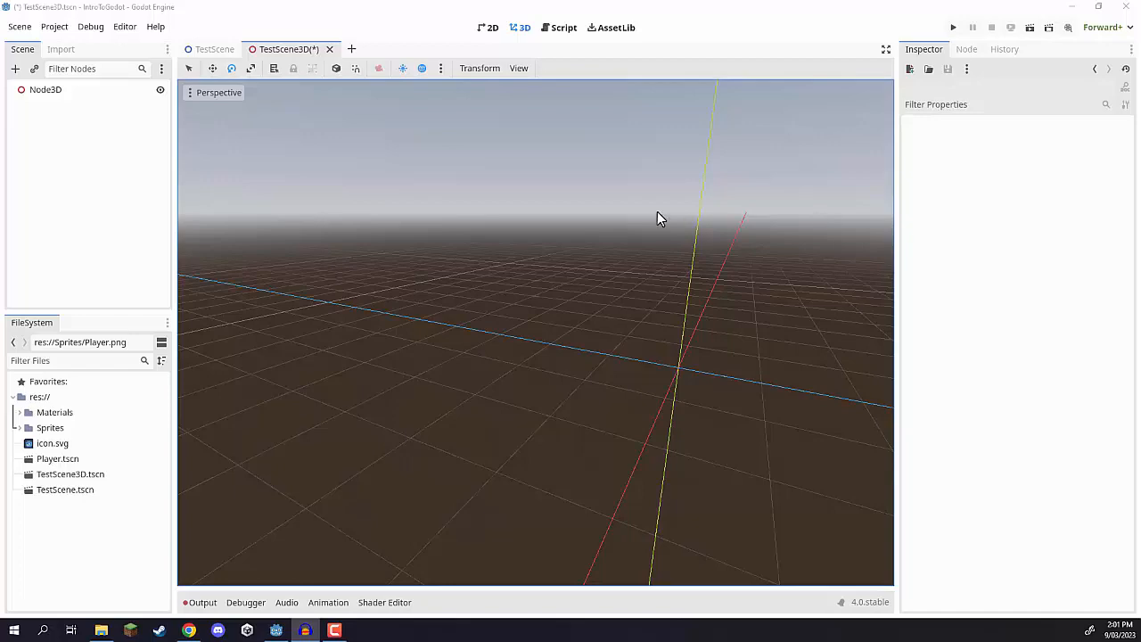
Add a MeshInstance3D node under the Node3D root of the emptied TestScene3D scene
click(380, 178)
right_drag(380, 178, 571, 316)
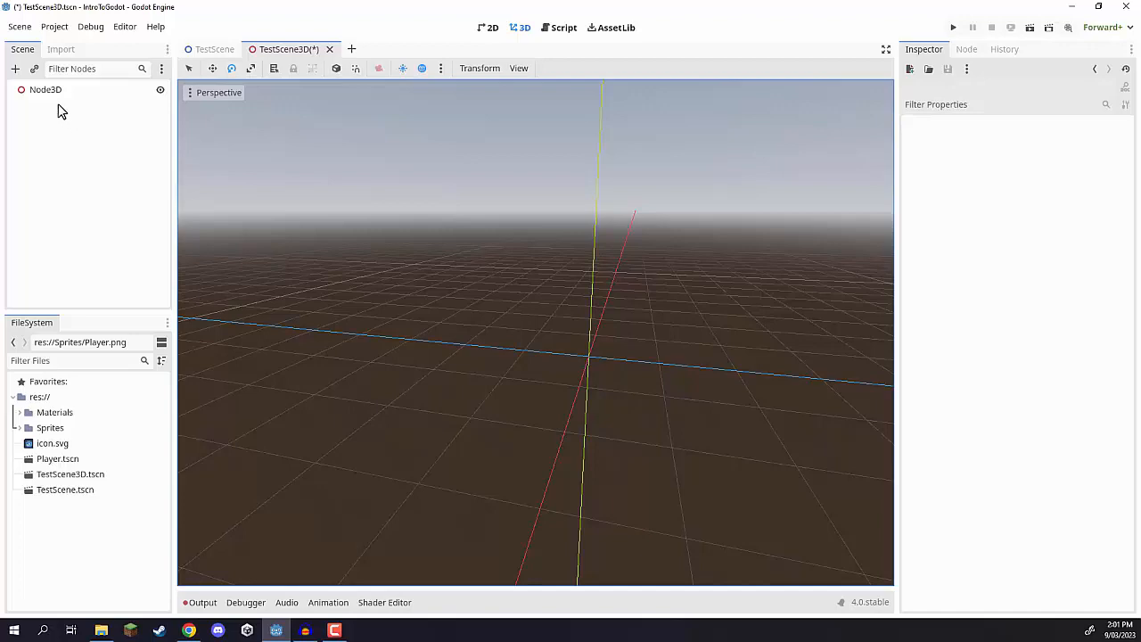
click(14, 70)
click(473, 295)
click(476, 520)
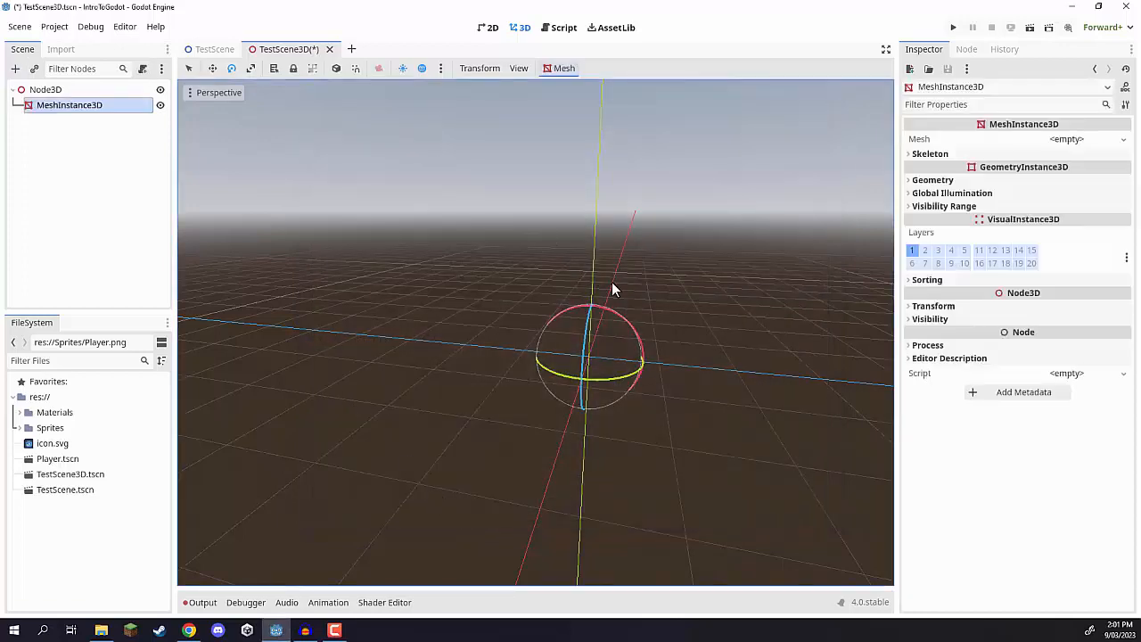
Give the MeshInstance3D a new SphereMesh, focus on the sphere and deselect it
click(1123, 148)
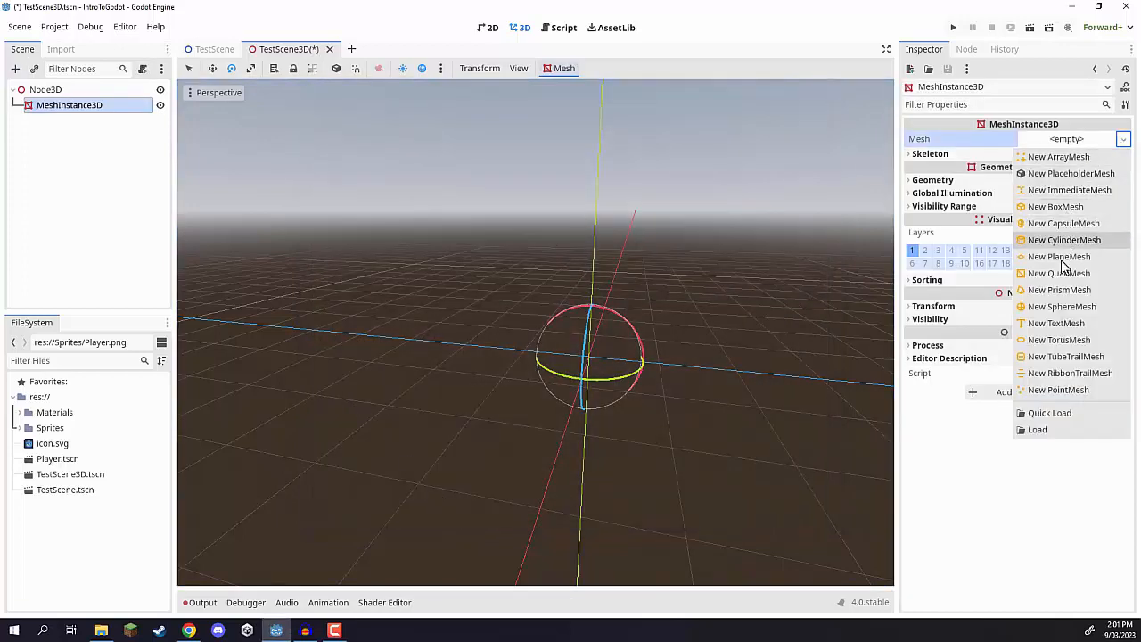
click(1057, 322)
key(f)
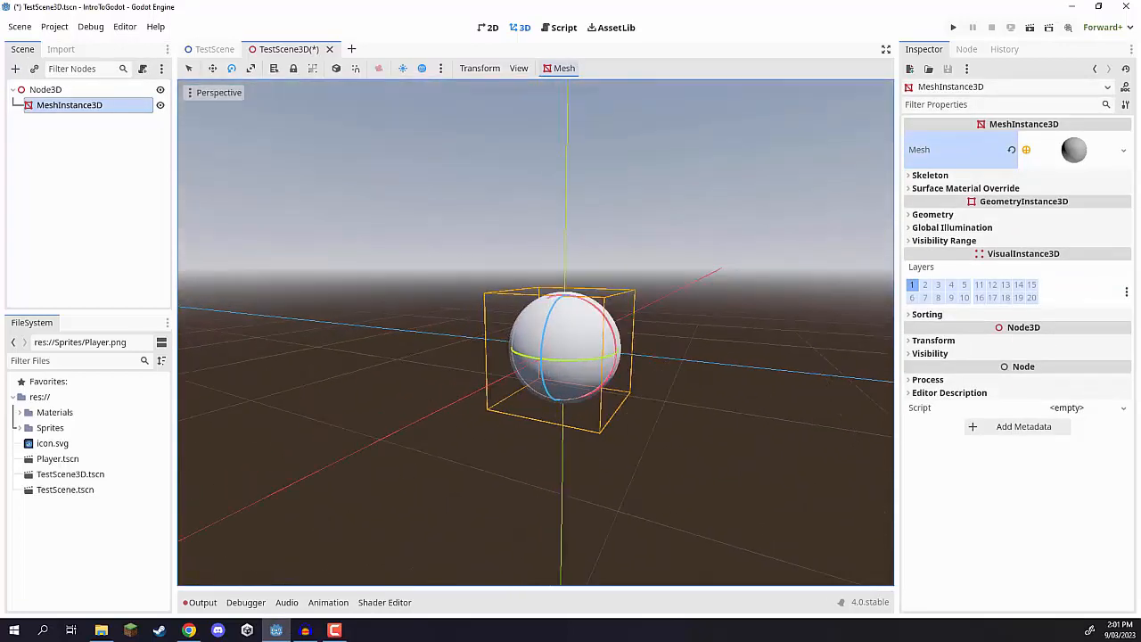
click(94, 217)
right_drag(543, 183, 384, 192)
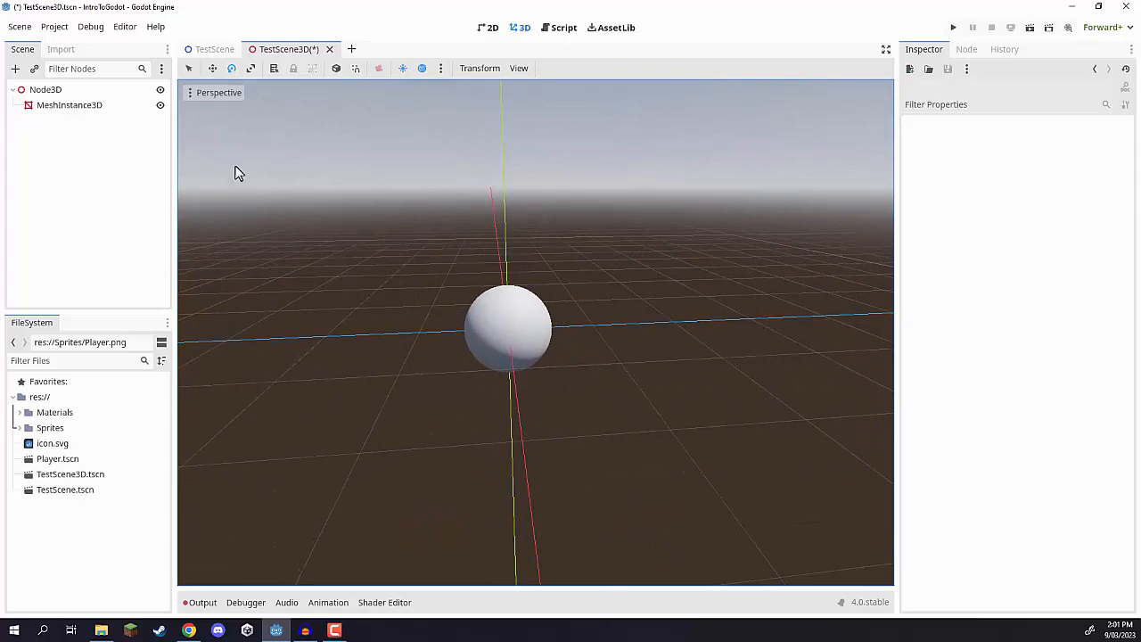
Search the node types for "light", compare the 3D light descriptions and add a DirectionalLight3D to the scene
click(14, 68)
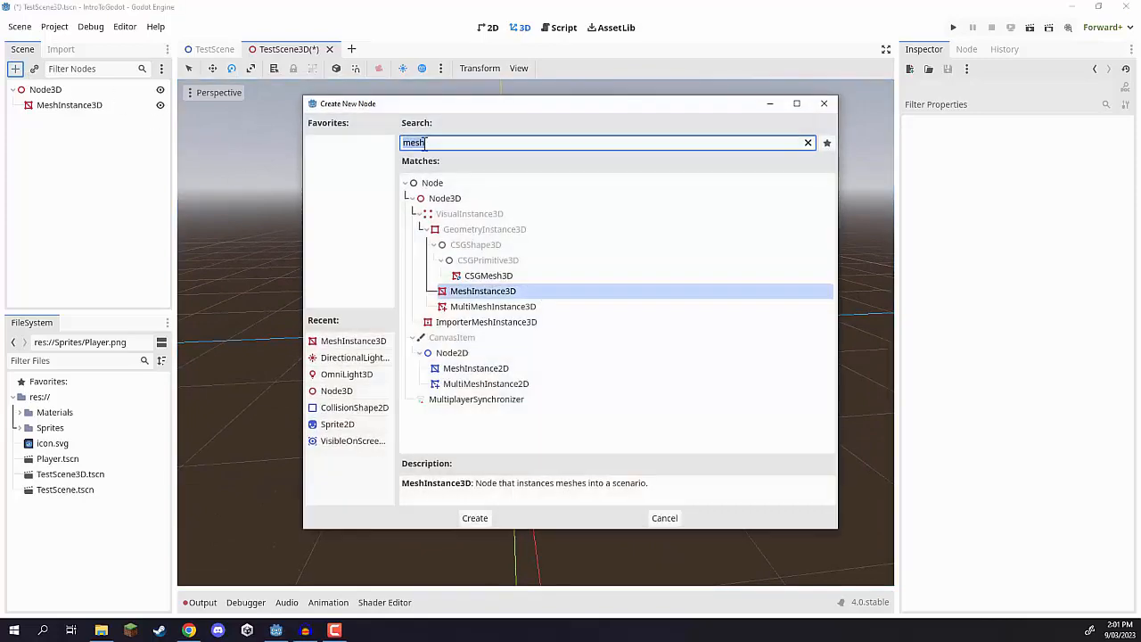
text(light)
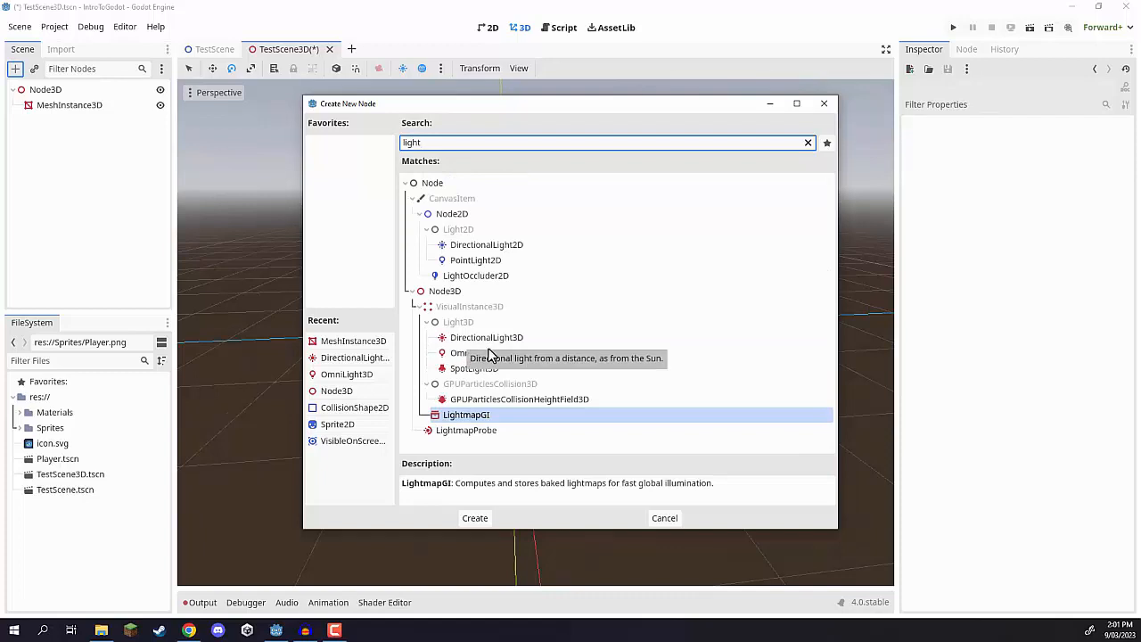
click(473, 341)
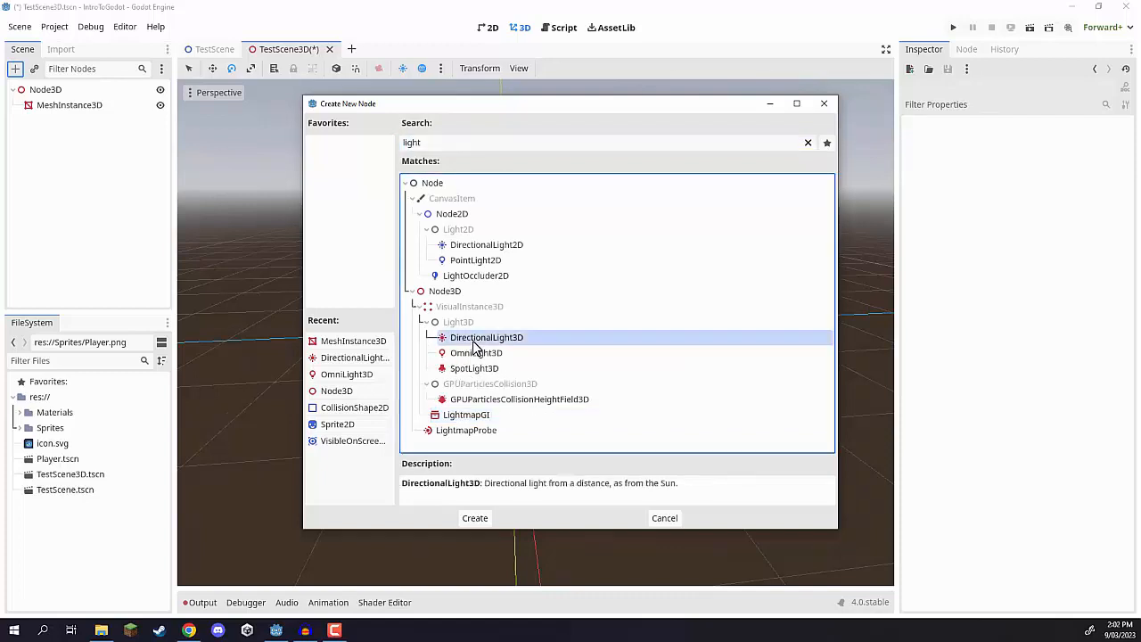
click(471, 354)
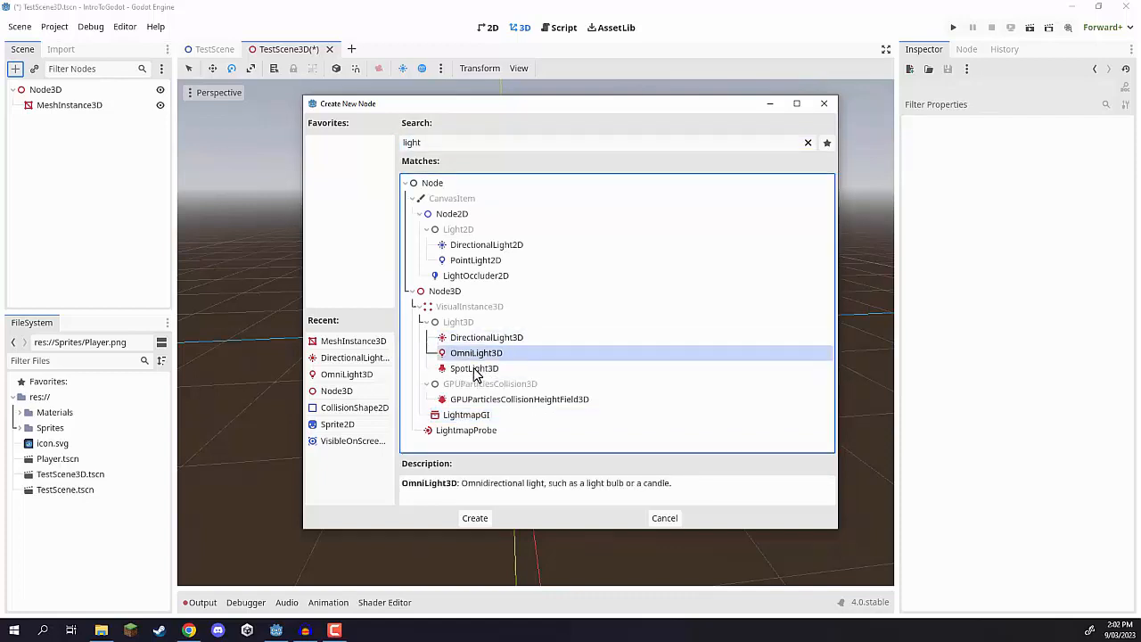
click(475, 370)
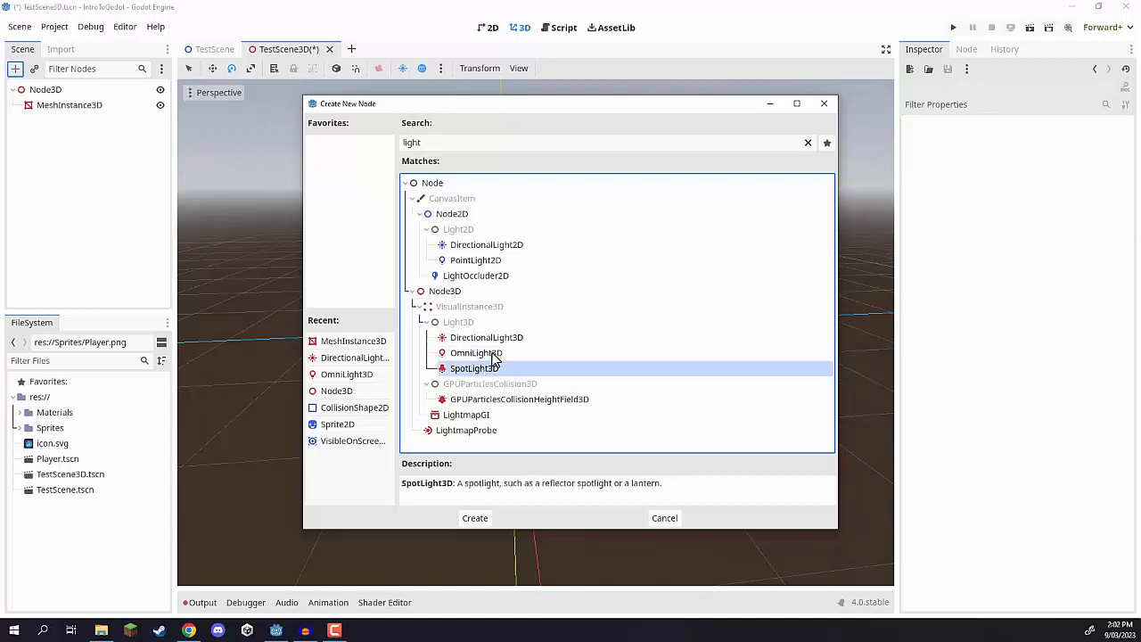
click(489, 339)
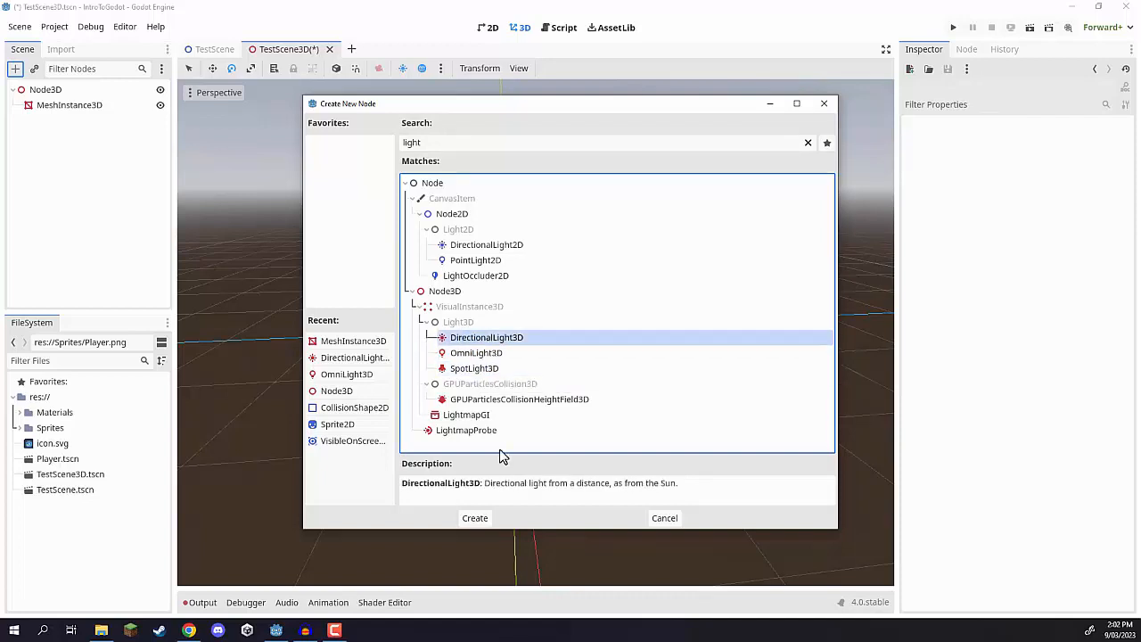
click(475, 519)
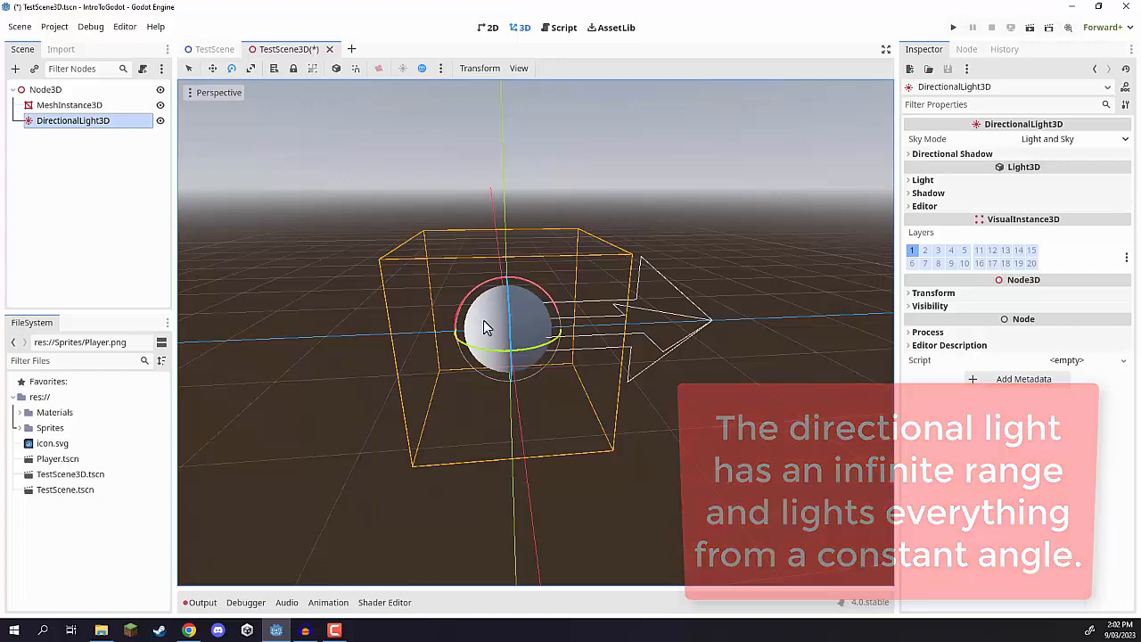
Examine from several sides how the DirectionalLight3D shades the sphere and where its sun sits in the sky
middle_drag(505, 205, 748, 326)
key(w)
right_drag(481, 228, 557, 221)
key(a)
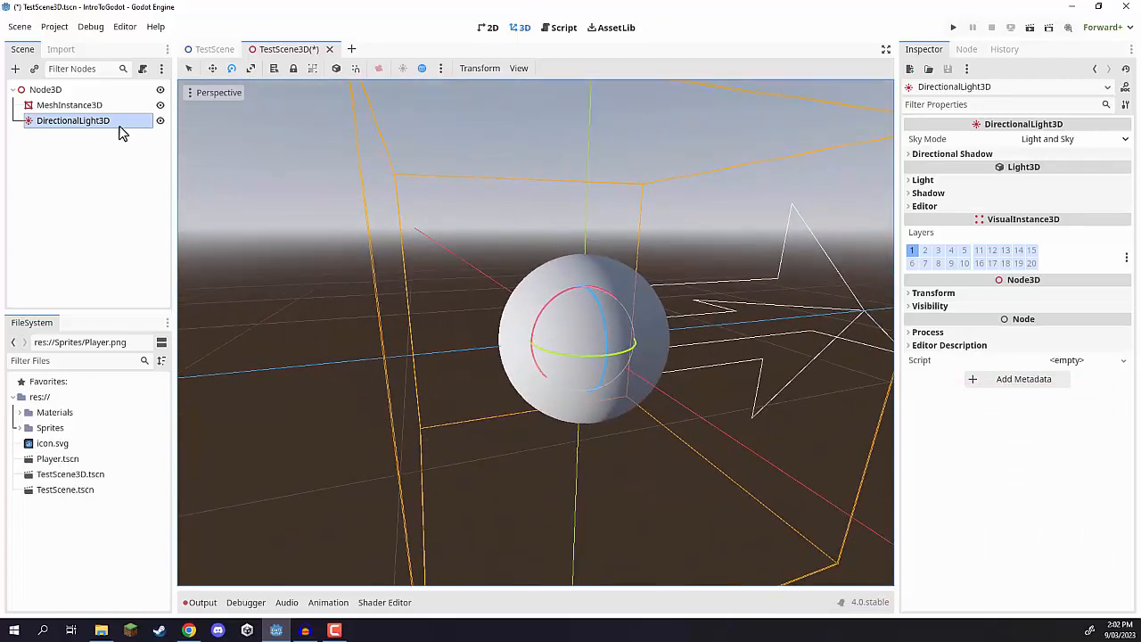
key(d)
right_drag(667, 275, 530, 290)
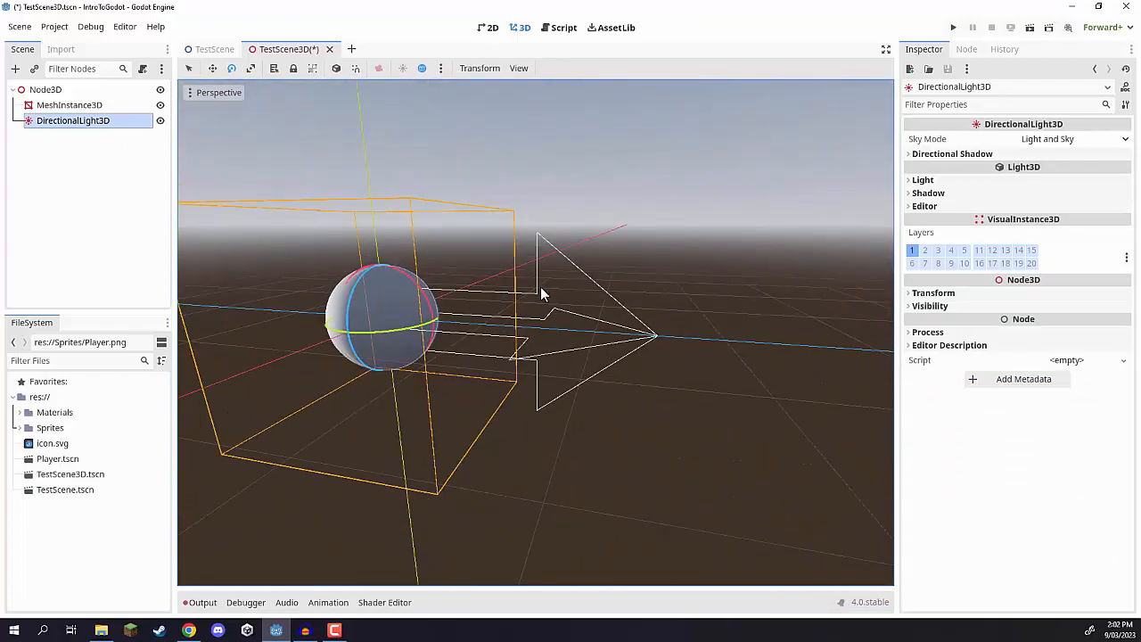
right_drag(626, 343, 499, 339)
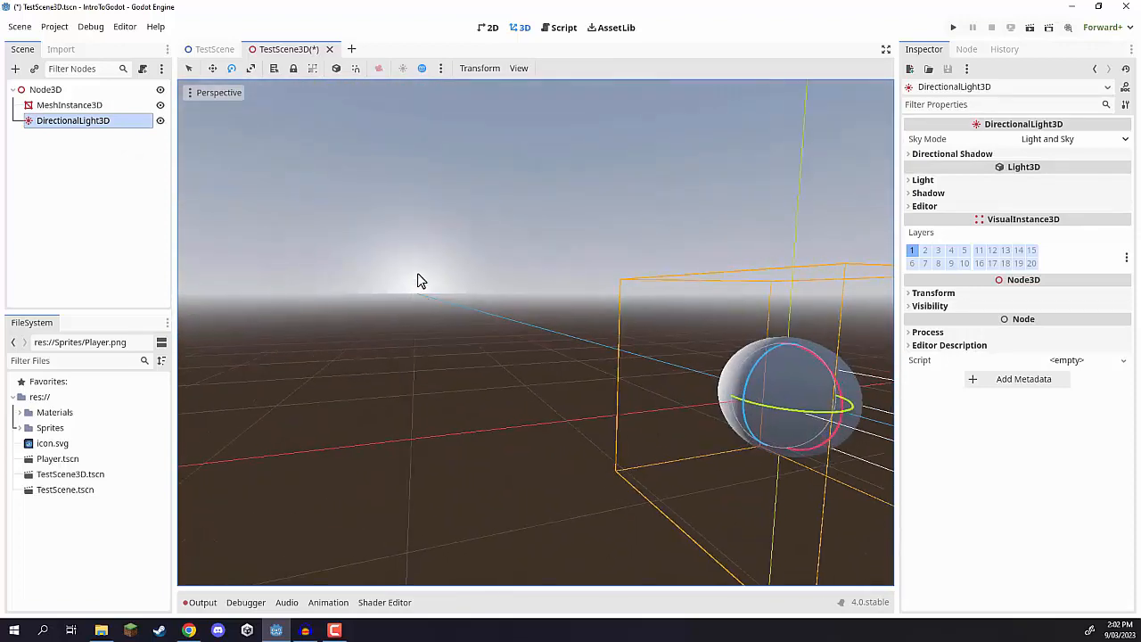
right_drag(395, 293, 479, 316)
key(w)
key(s)
key(w)
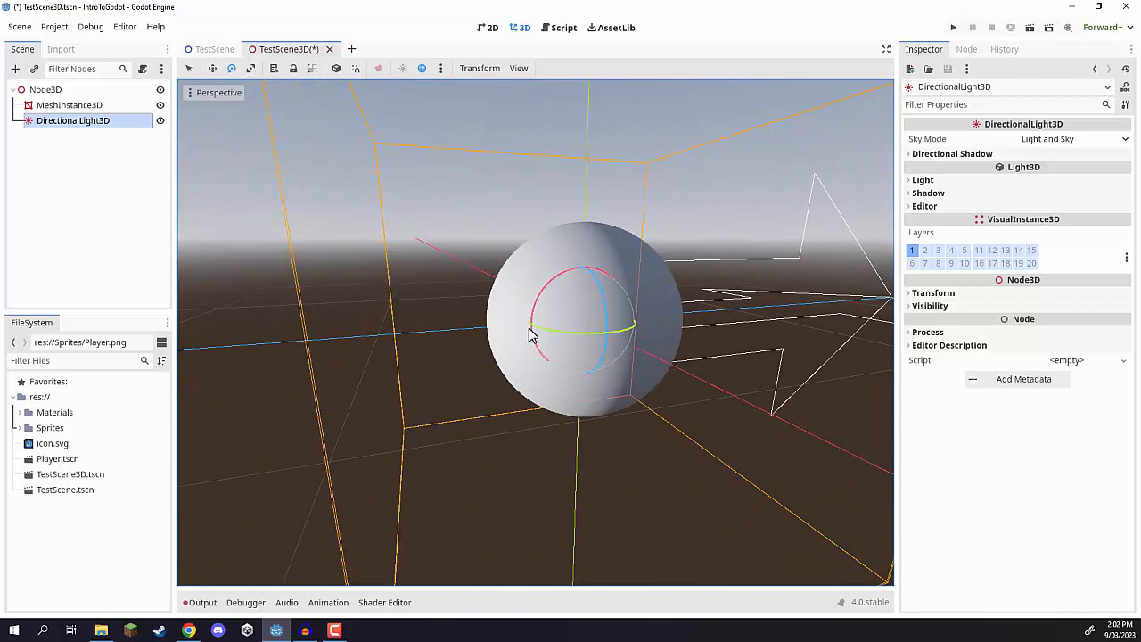
Rotate the DirectionalLight3D to shine diagonally downward and move it up and away from the sphere
drag(547, 307, 603, 327)
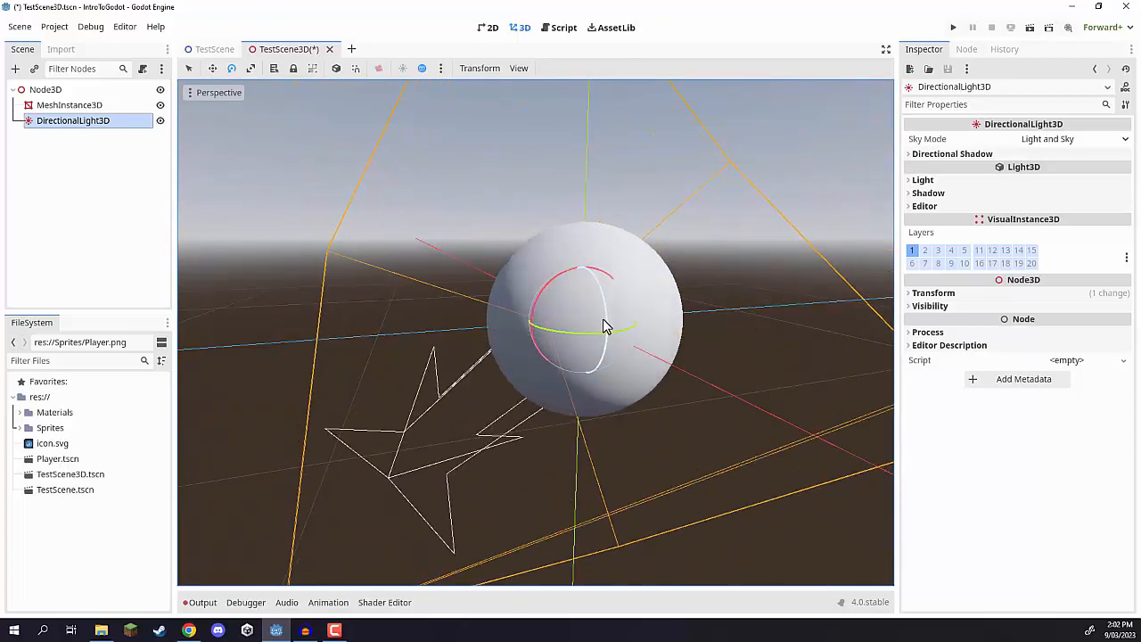
scroll(685, 314, down, 5)
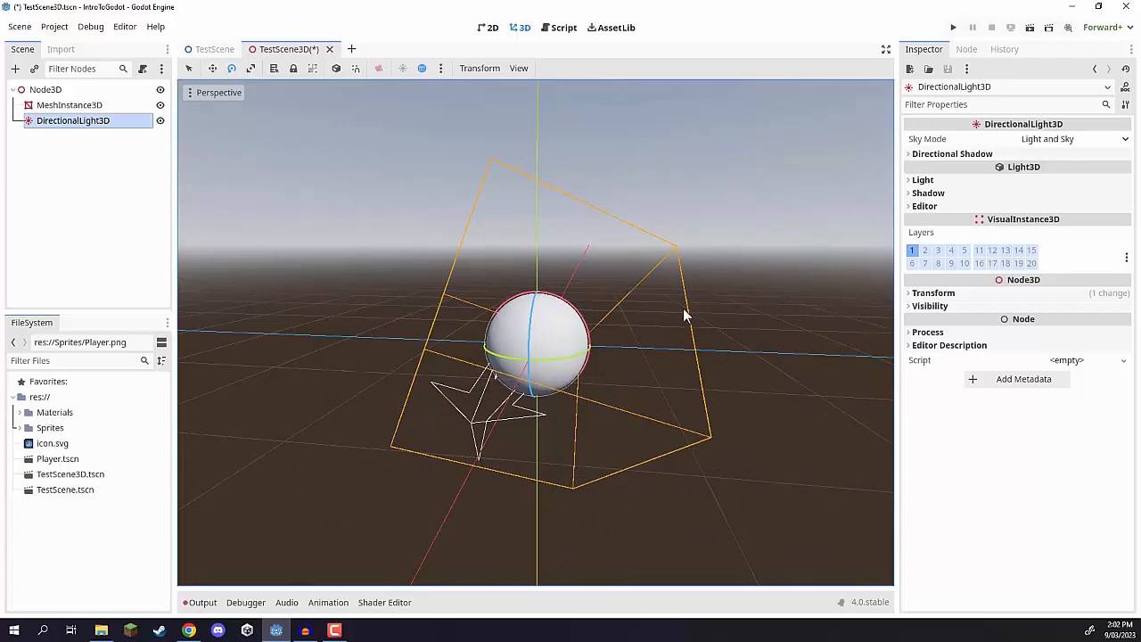
key(w)
drag(543, 301, 778, 114)
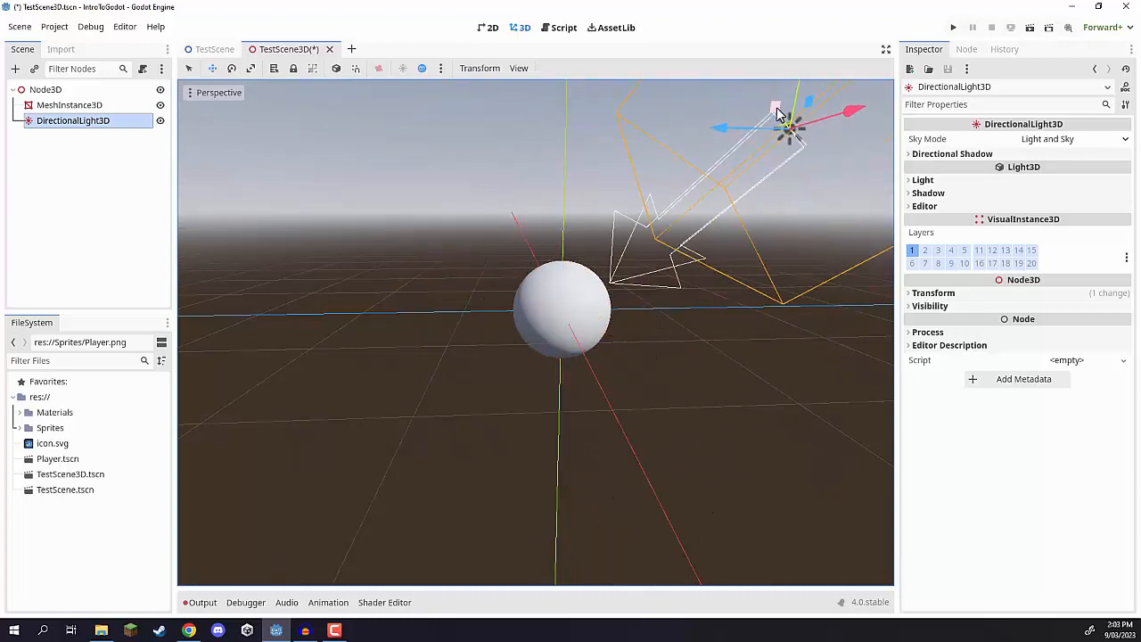
key(d)
mouse_move(772, 191)
right_down()
mouse_move(770, 167)
mouse_move(769, 184)
right_up()
Try further rotations of the DirectionalLight3D around the sphere, leaving it aimed diagonally down
key(e)
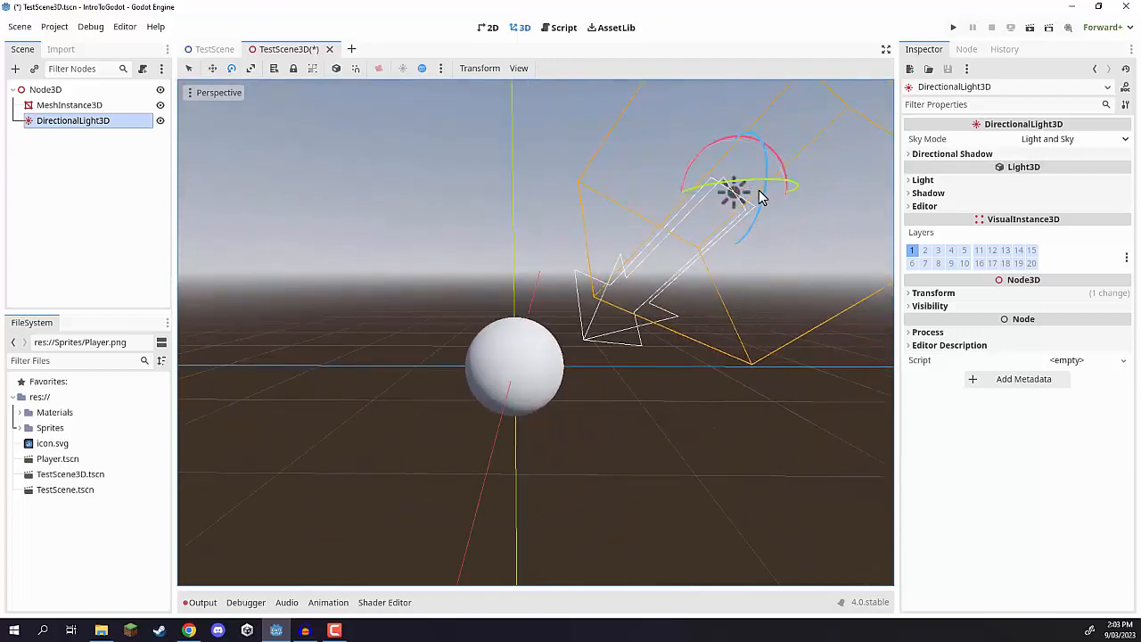
mouse_move(716, 185)
mouse_down()
mouse_move(683, 187)
mouse_move(768, 197)
mouse_up()
mouse_move(768, 197)
right_down()
mouse_move(764, 254)
mouse_move(739, 238)
right_up()
drag(721, 293, 741, 238)
mouse_move(741, 238)
right_down()
mouse_move(678, 196)
mouse_move(717, 165)
mouse_move(704, 159)
mouse_move(730, 258)
right_up()
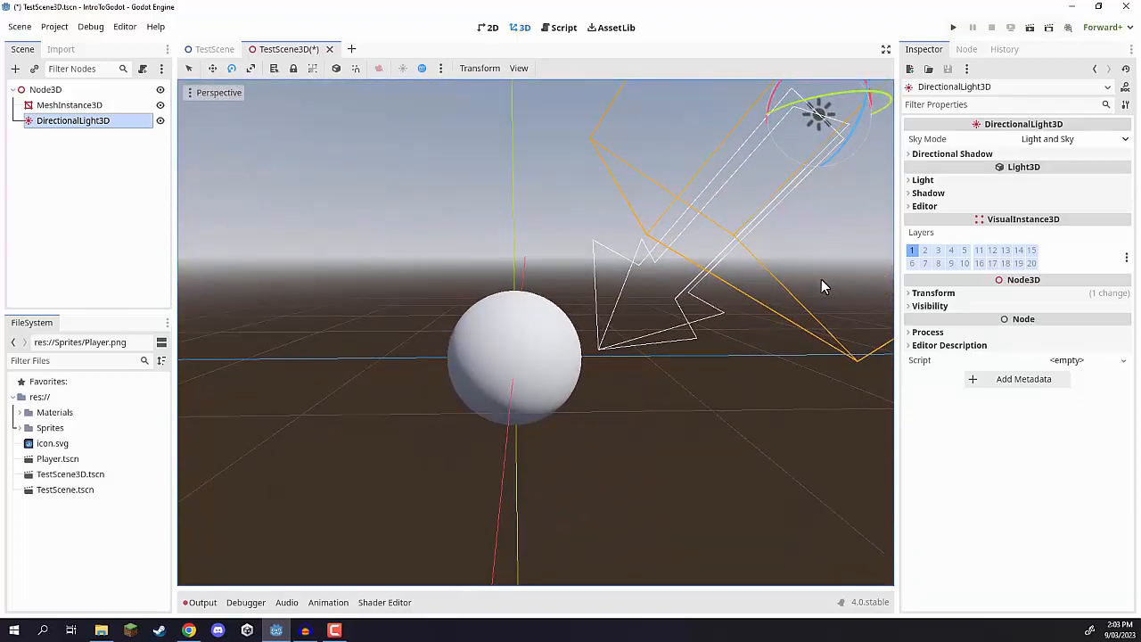
Set the DirectionalLight3D's light Color to the pale off-white f4f5ec
click(913, 182)
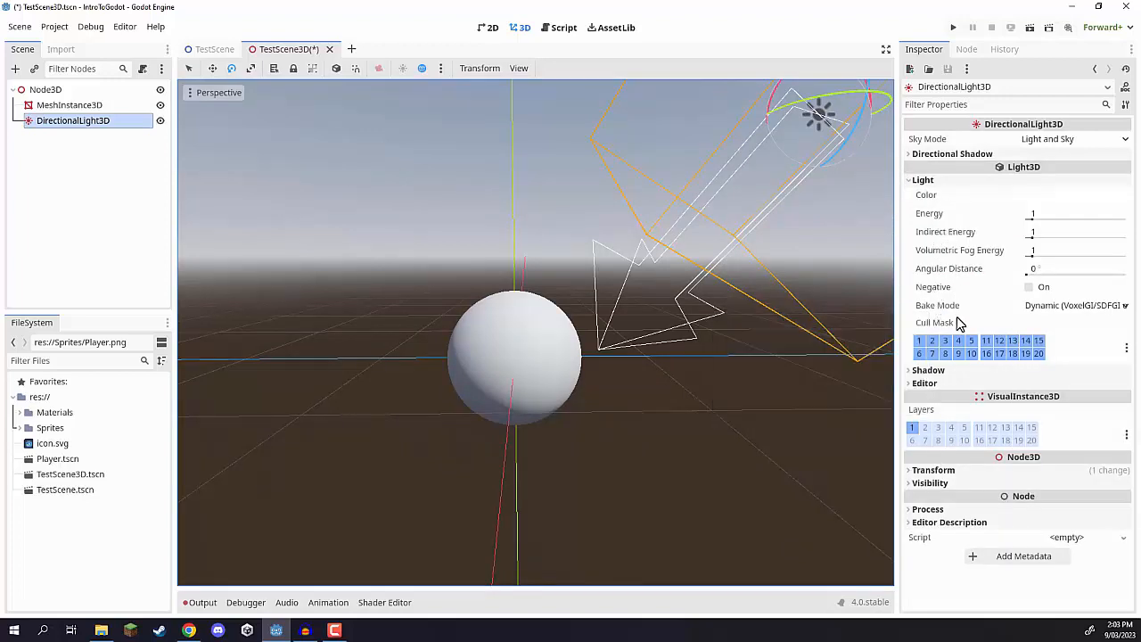
click(1032, 197)
click(1113, 279)
drag(1091, 260, 1004, 209)
drag(1124, 283, 1116, 217)
click(1024, 220)
click(1012, 318)
mouse_move(1014, 308)
mouse_down()
mouse_move(1003, 307)
mouse_move(1016, 307)
mouse_up()
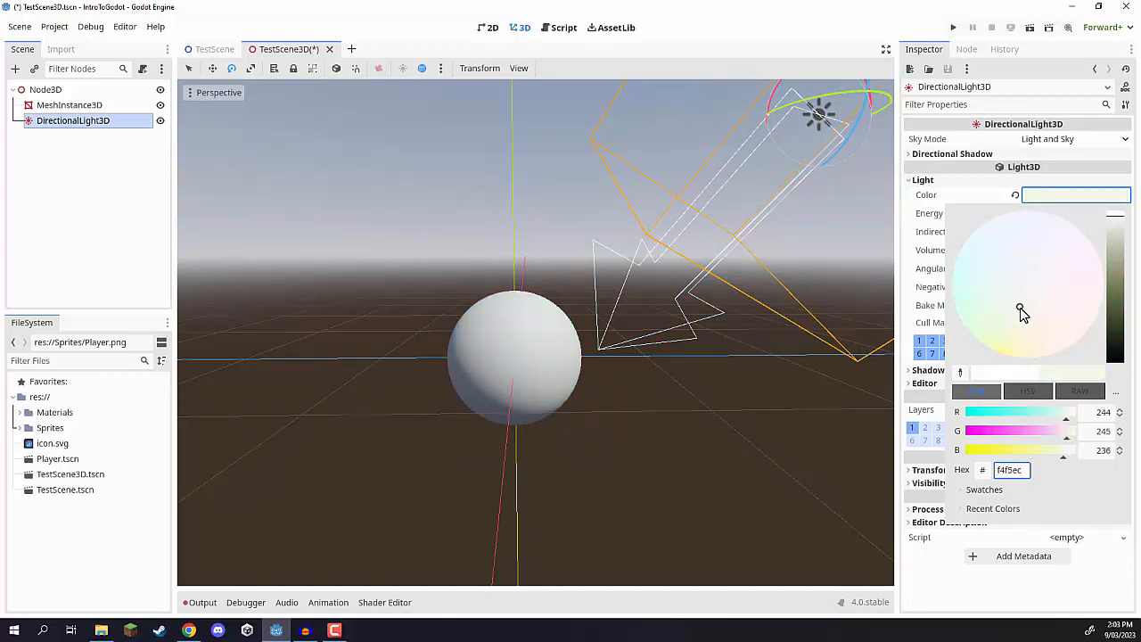
click(621, 72)
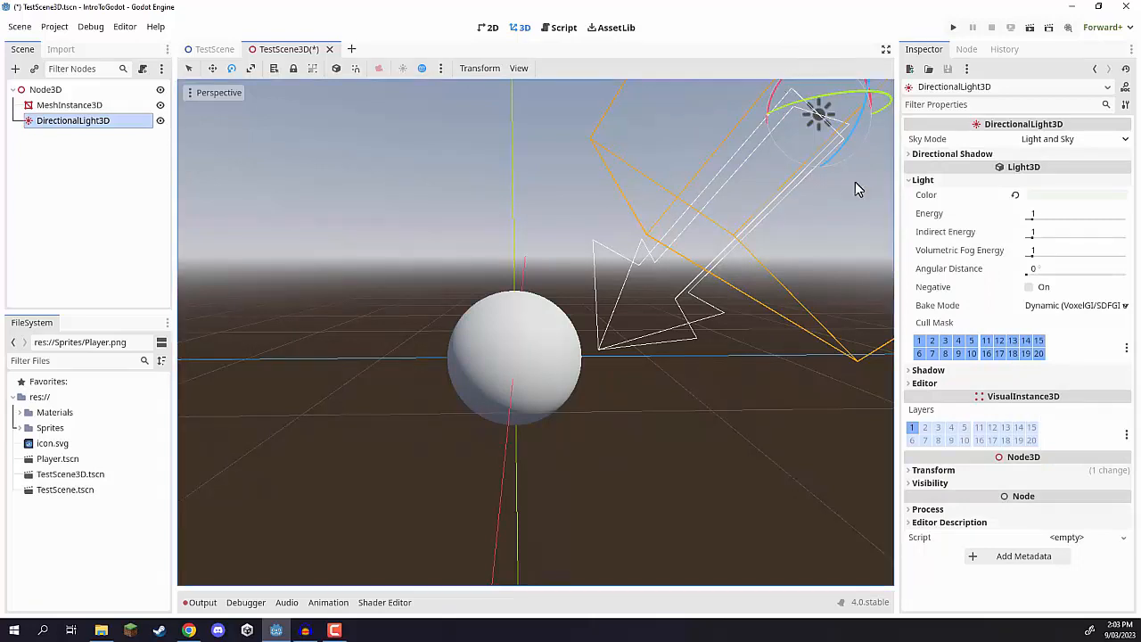
Try the DirectionalLight3D's Energy at 0 and set it back to 1
drag(1032, 222, 821, 248)
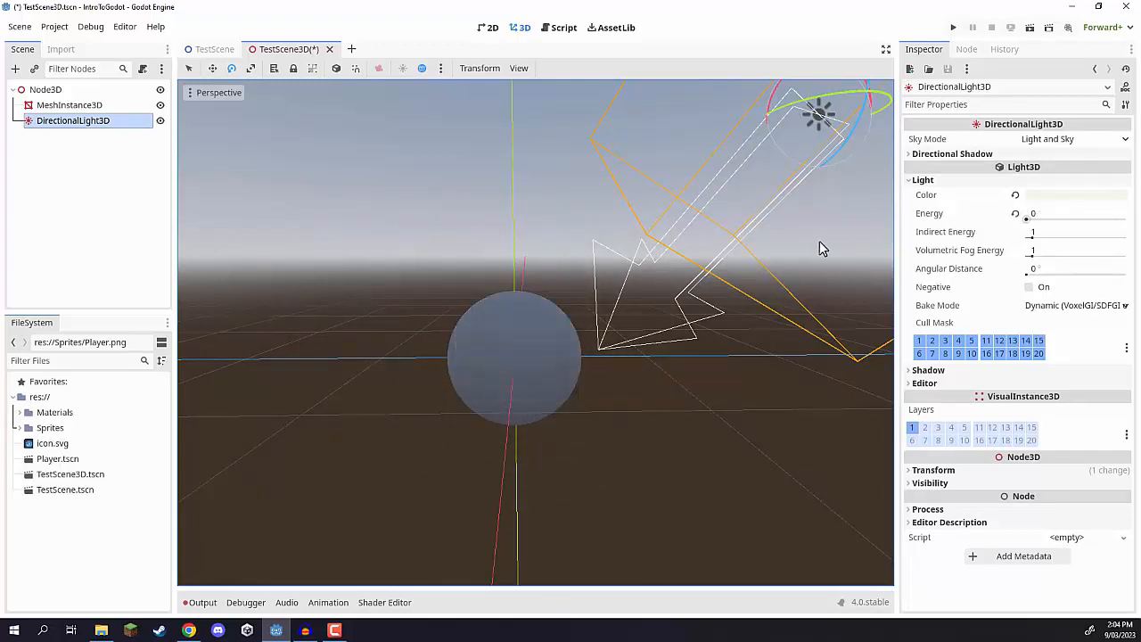
click(1070, 218)
key(Return)
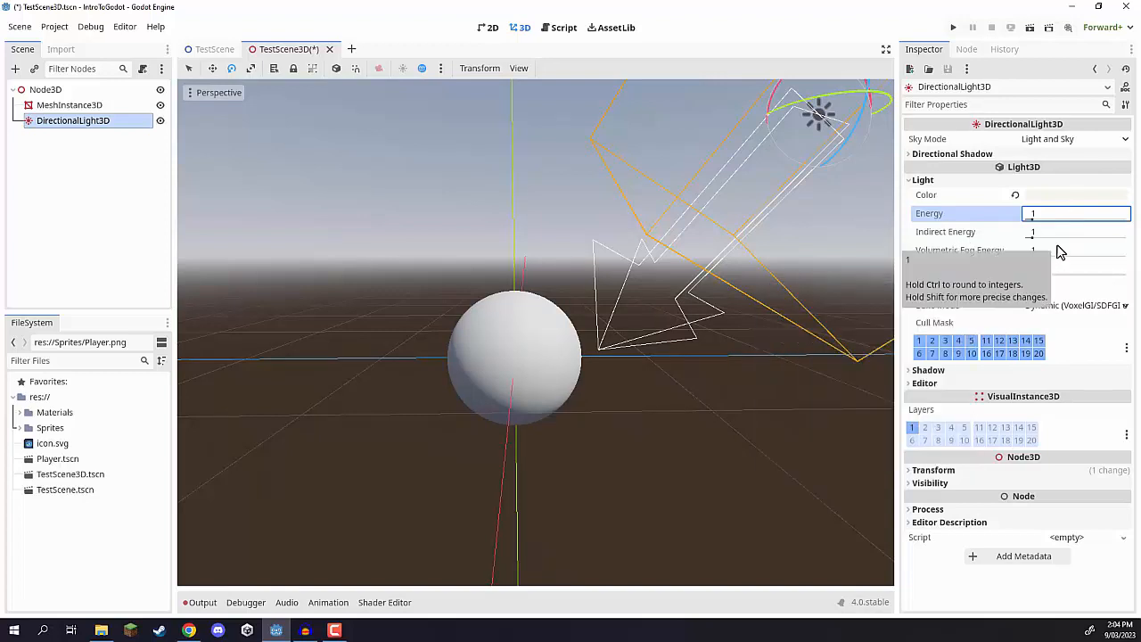
Add an OmniLight3D node under the Node3D root
click(918, 179)
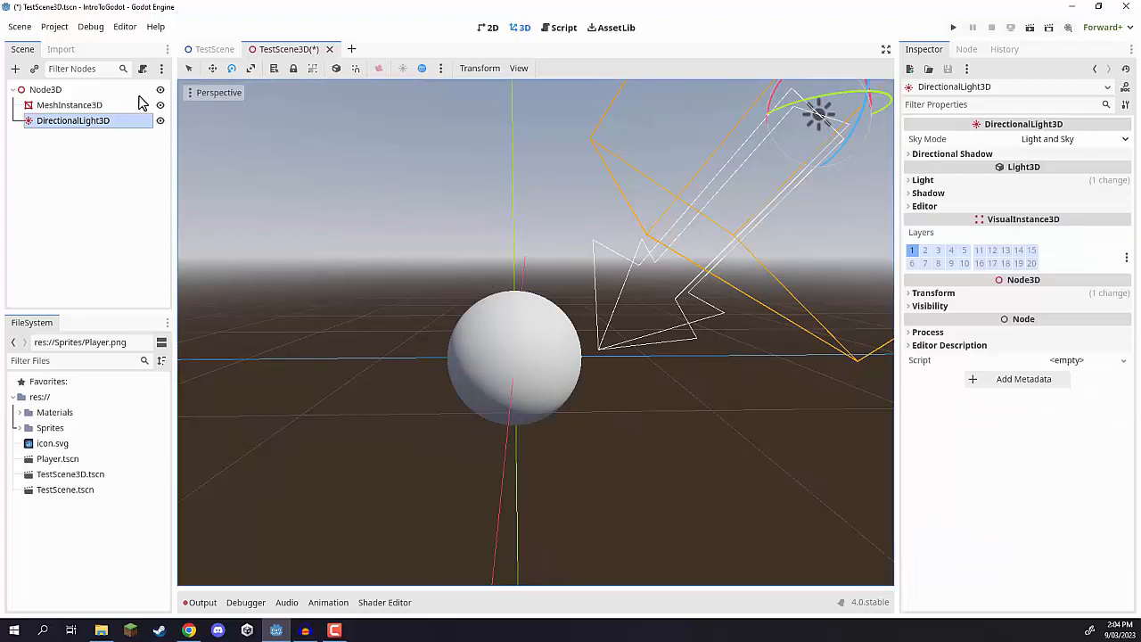
click(74, 164)
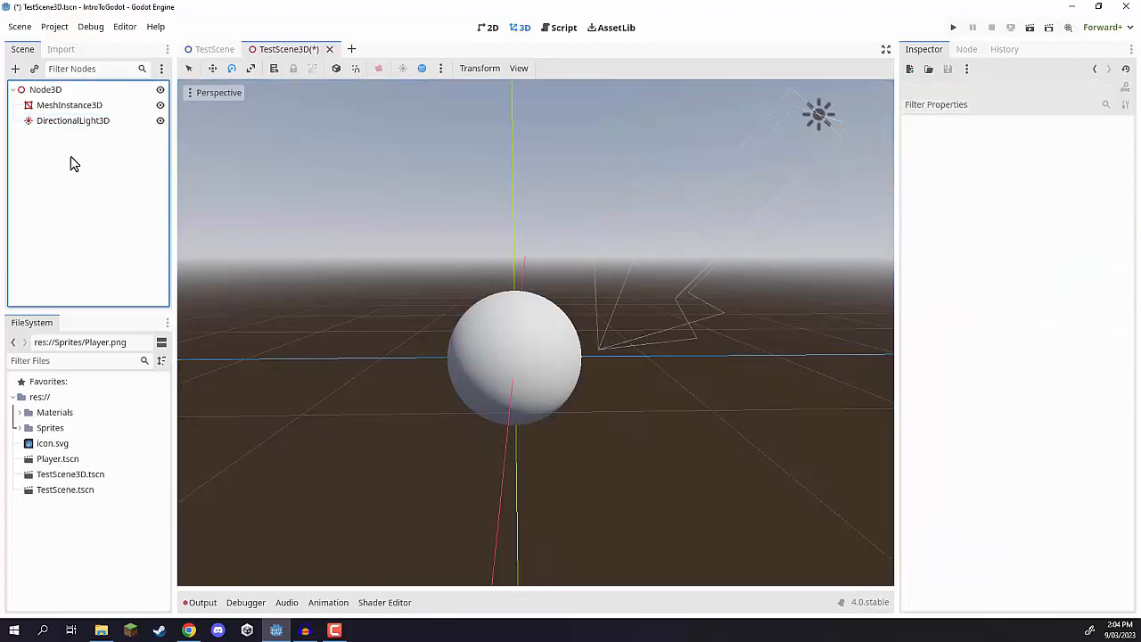
click(16, 68)
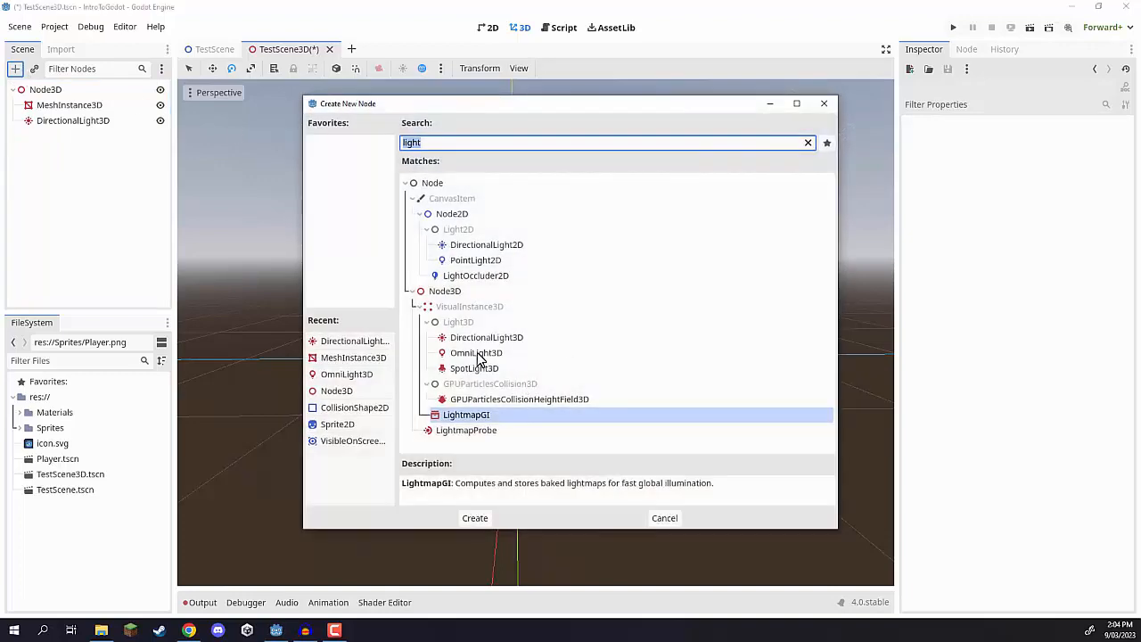
click(478, 355)
click(474, 517)
Move the OmniLight3D out of the sphere so it sits beside it, opposite the DirectionalLight3D
right_drag(588, 295, 446, 176)
key(s)
key(s)
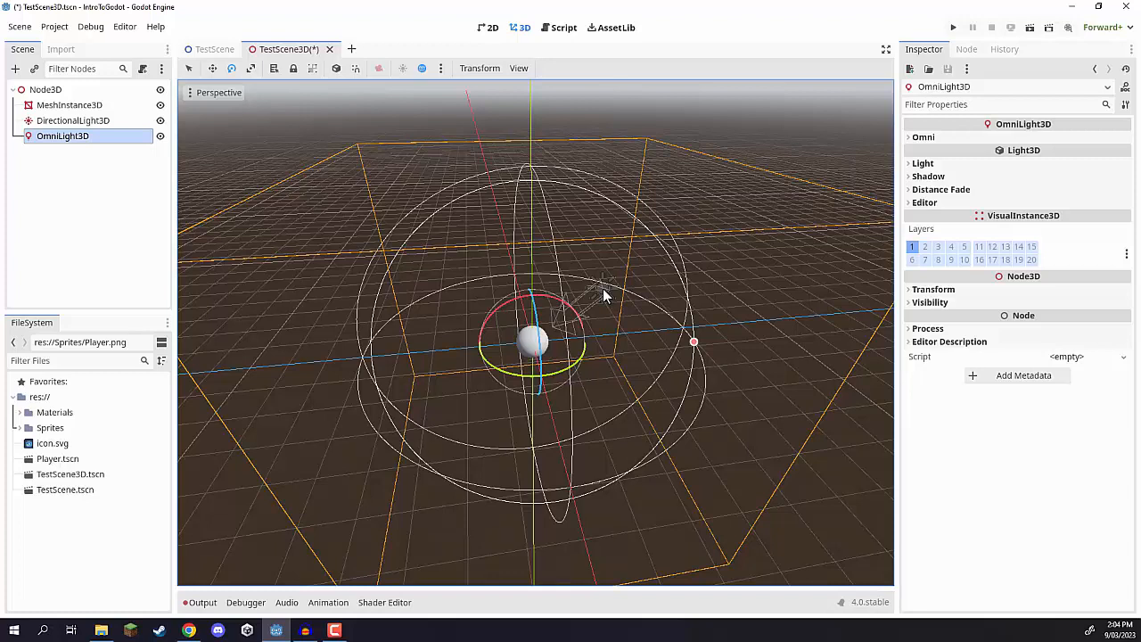
mouse_move(602, 289)
right_down()
mouse_move(613, 285)
mouse_move(561, 323)
mouse_move(603, 269)
right_up()
key(w)
key(w)
drag(597, 323, 510, 304)
Enlarge the OmniLight3D's range with its radius handle in the viewport and deselect the light
right_drag(511, 304, 413, 218)
key(s)
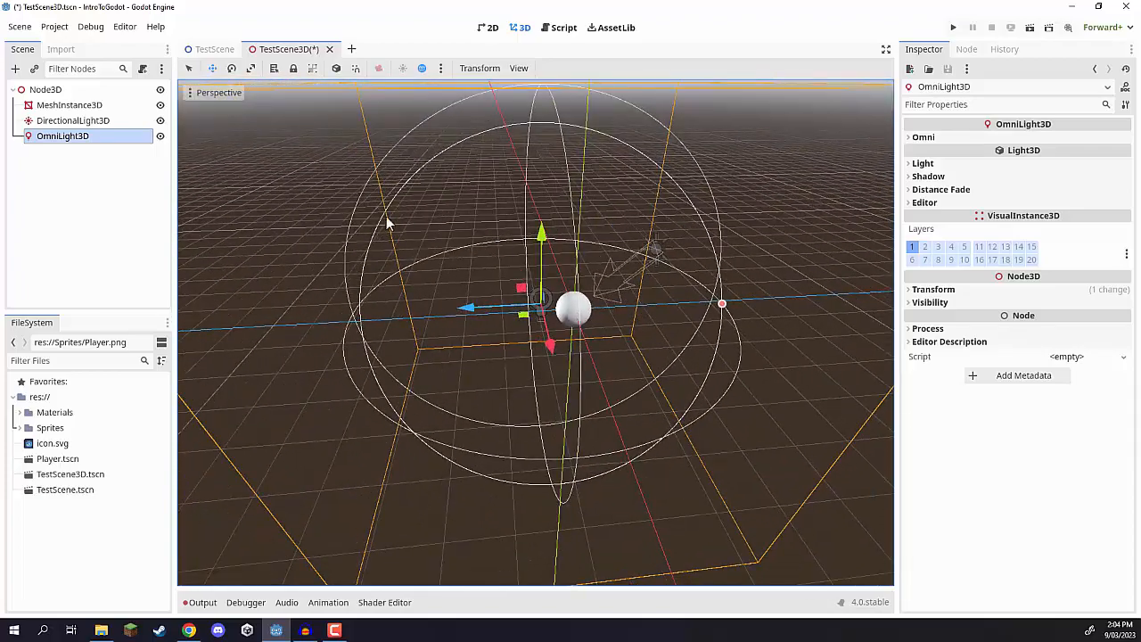
click(723, 308)
drag(724, 308, 795, 329)
right_drag(267, 318, 306, 318)
click(306, 318)
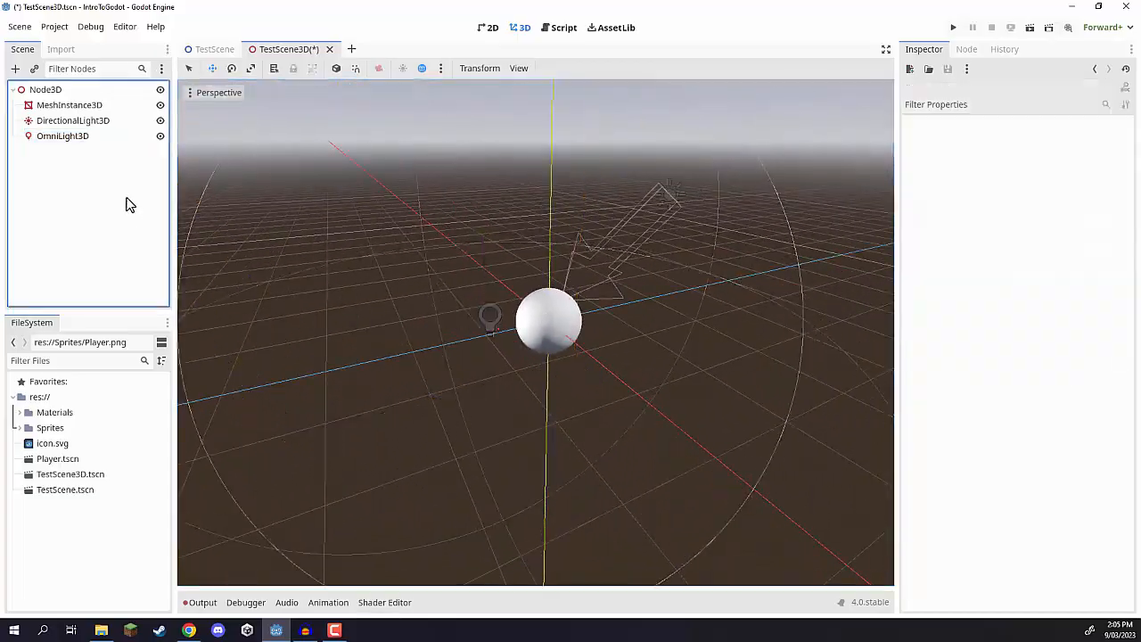
Add a second MeshInstance3D under the Node3D root and give it a new PlaneMesh
click(15, 69)
text(mesh)
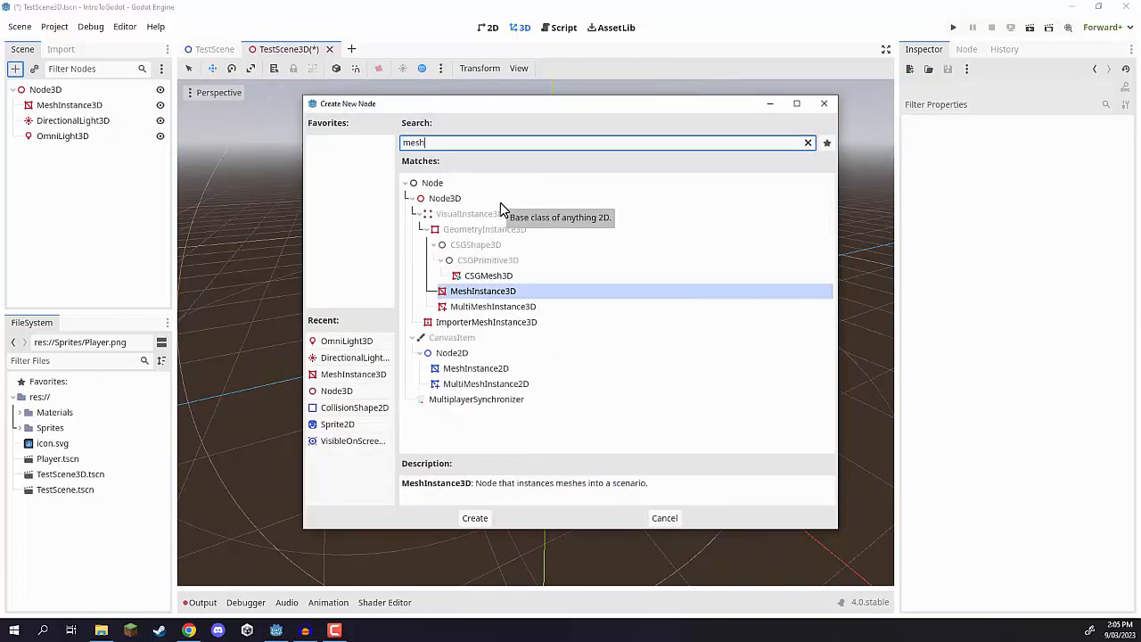
key(Return)
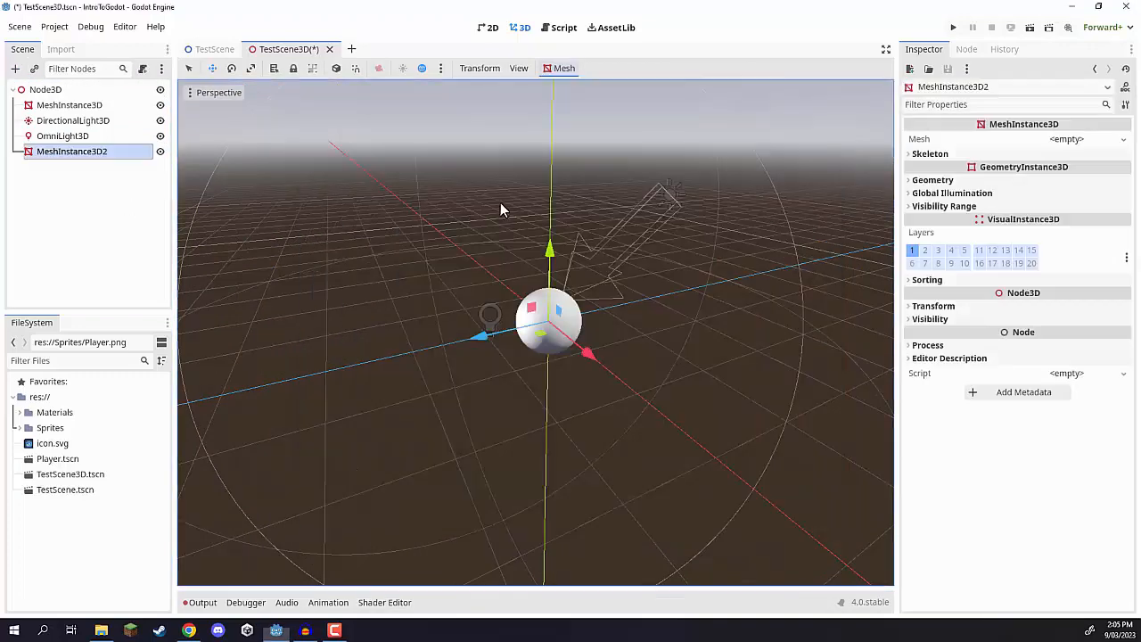
click(1121, 145)
click(1055, 257)
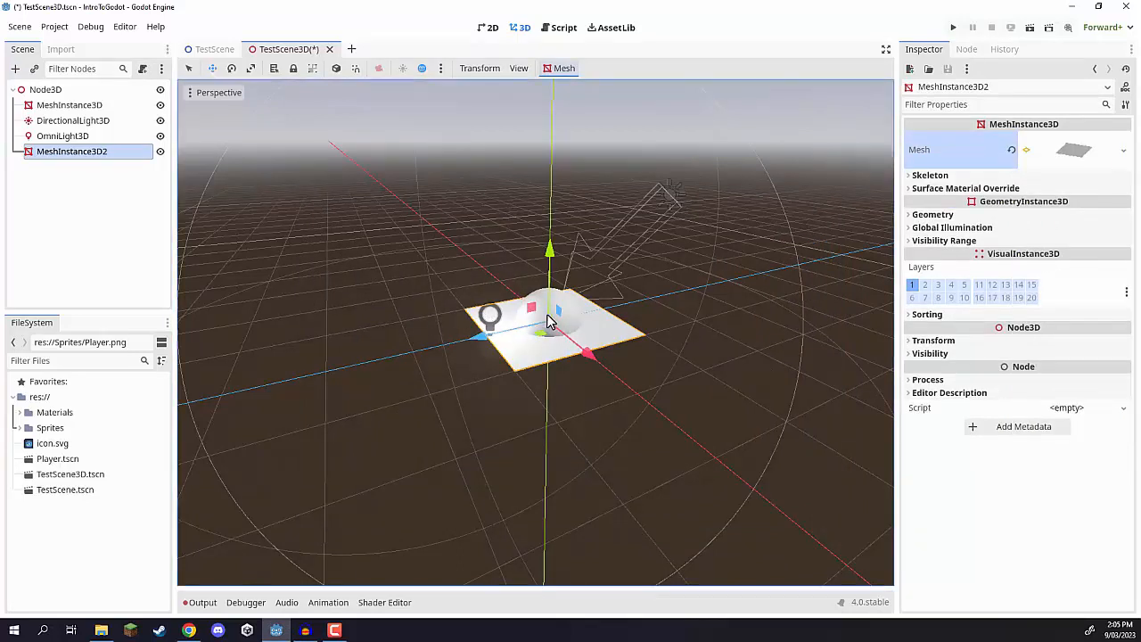
Scale the plane up into a large floor, lower it beneath the sphere and deselect it
key(r)
drag(590, 332, 727, 335)
key(w)
drag(547, 255, 538, 286)
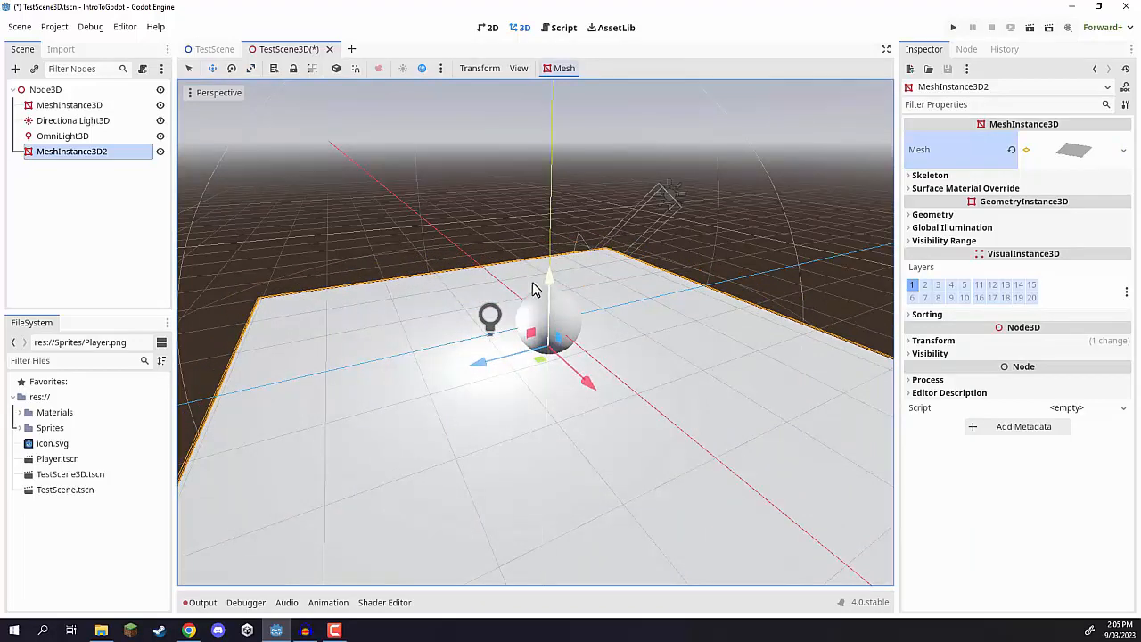
click(71, 194)
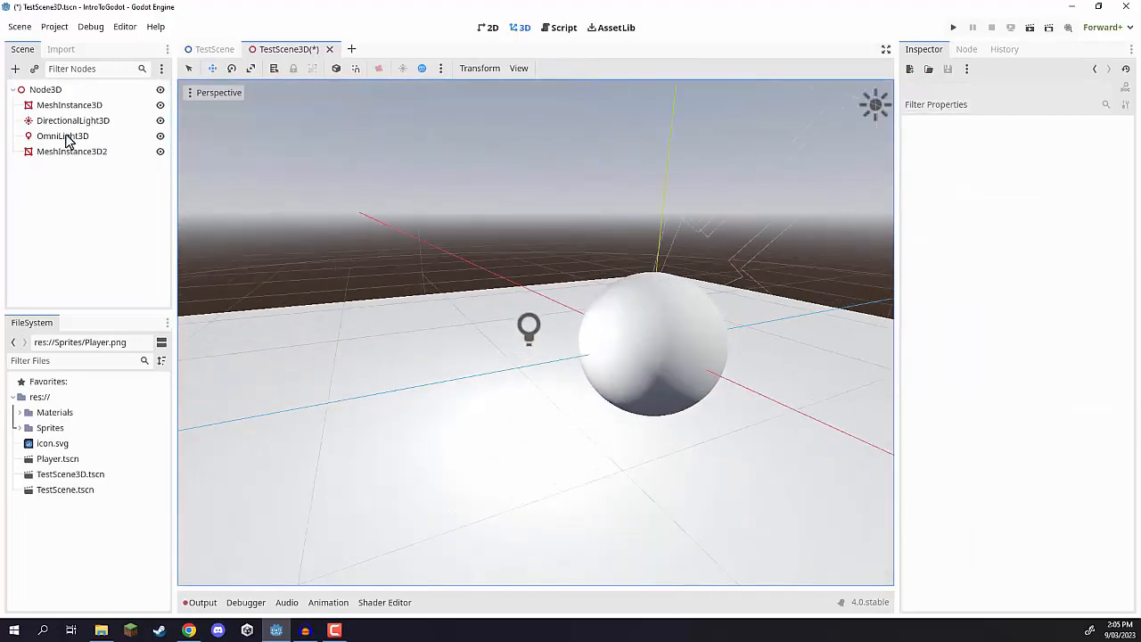
Reposition the OmniLight3D farther from the sphere above the floor plane and check its light on the surfaces
click(66, 140)
drag(527, 326, 477, 284)
right_drag(477, 283, 508, 317)
key(s)
right_drag(563, 283, 513, 240)
key(d)
right_drag(580, 342, 553, 360)
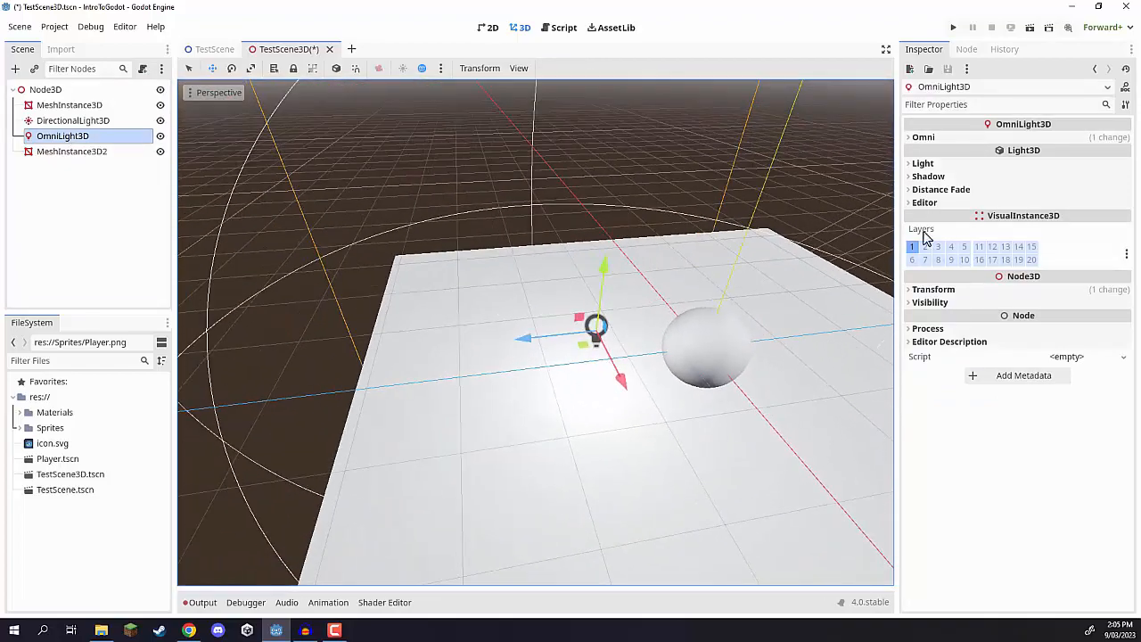
Set the OmniLight3D's light Color to pure red and its Energy to 10.902
click(923, 164)
click(1036, 181)
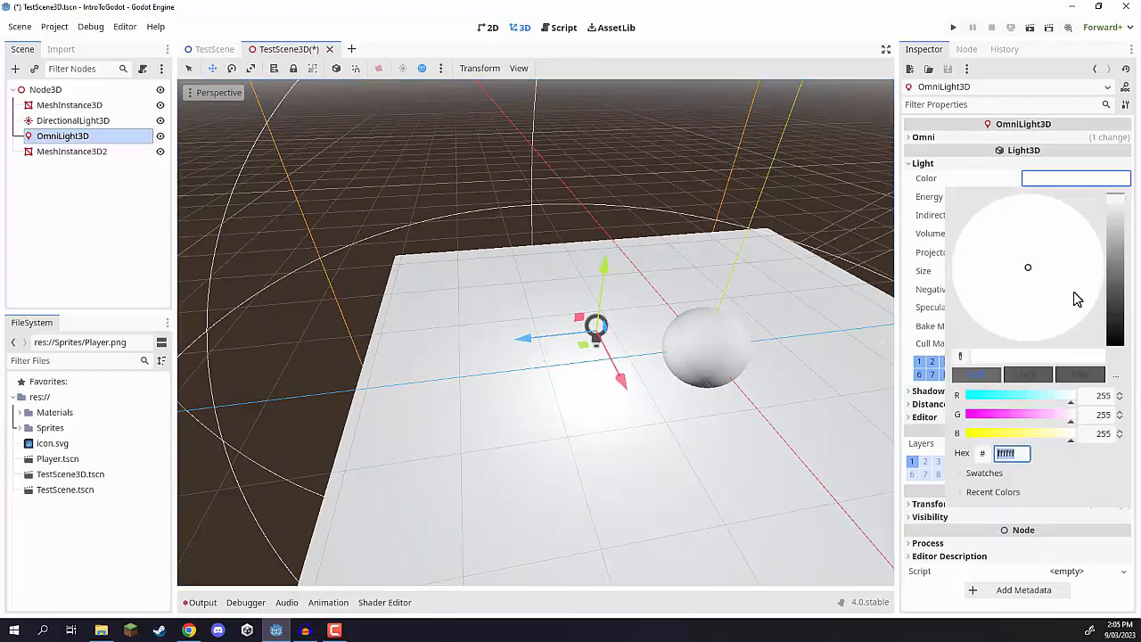
drag(977, 395, 1079, 397)
drag(1026, 433, 962, 435)
drag(1112, 261, 1113, 266)
drag(1065, 396, 1079, 396)
click(747, 312)
right_drag(762, 305, 795, 307)
drag(1043, 205, 613, 335)
right_drag(614, 335, 438, 323)
key(s)
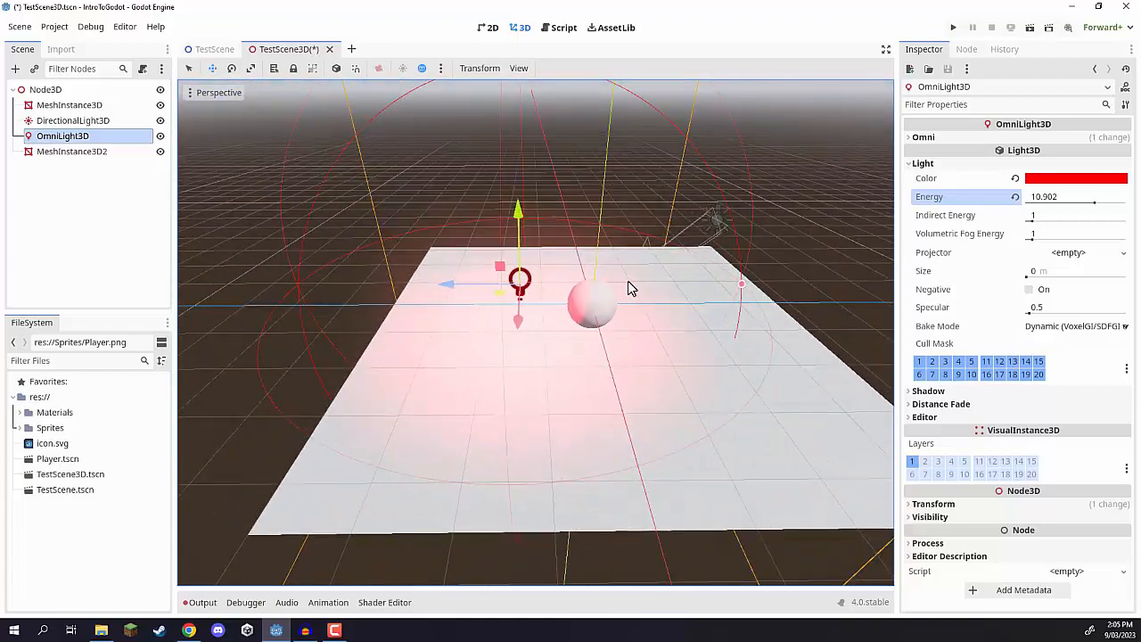
Set the DirectionalLight3D's Energy to 0
click(69, 127)
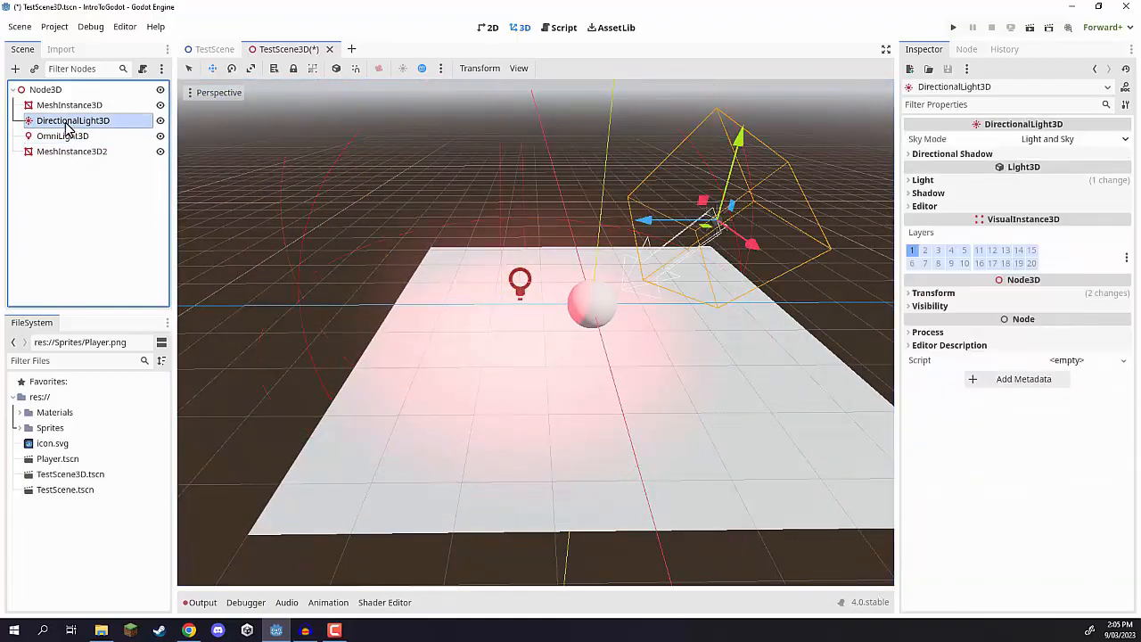
click(922, 182)
drag(1031, 221, 1027, 224)
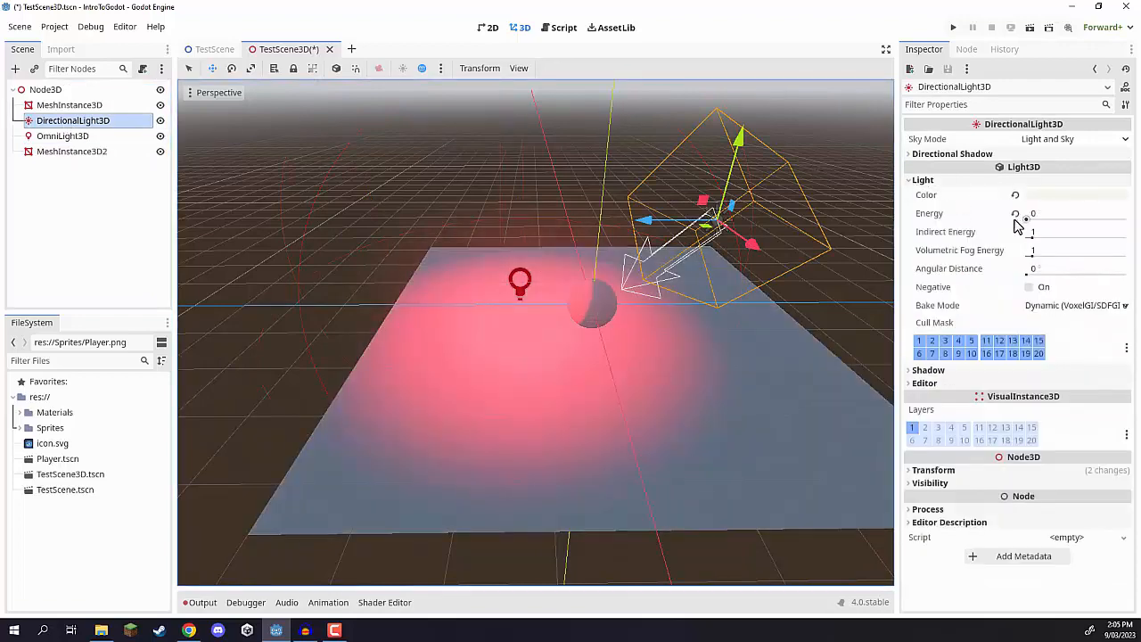
Focus on the OmniLight3D, set its Energy to 4.938 and its Range to 4.117
click(76, 153)
click(63, 135)
key(f)
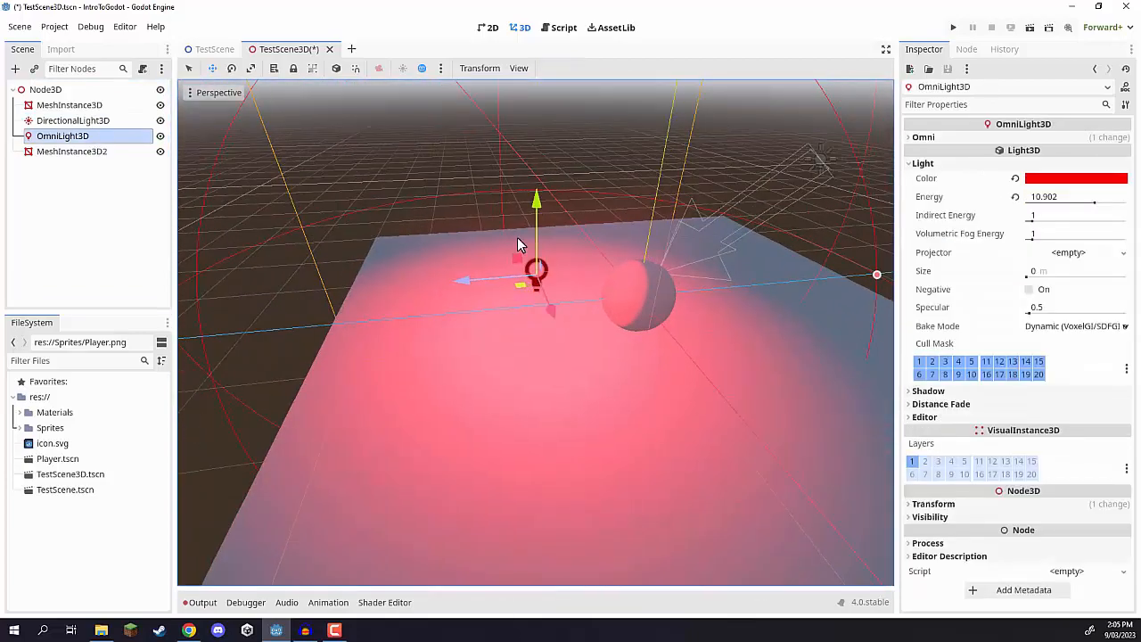
mouse_move(1042, 203)
mouse_down()
mouse_move(1025, 203)
mouse_move(1057, 201)
mouse_up()
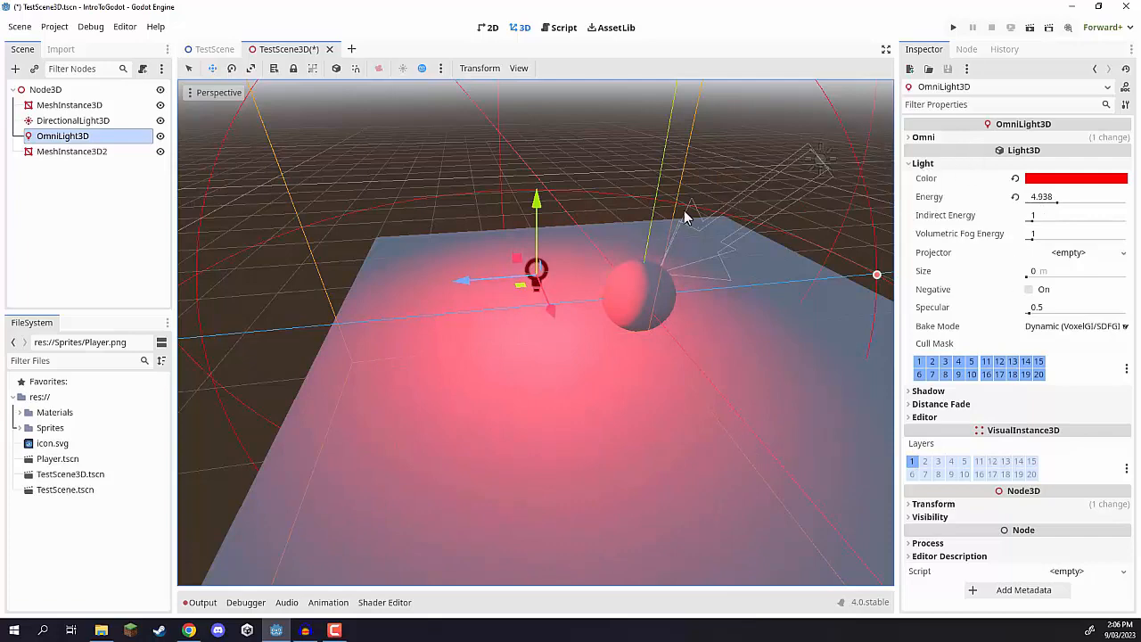
click(918, 137)
drag(1068, 162, 1038, 161)
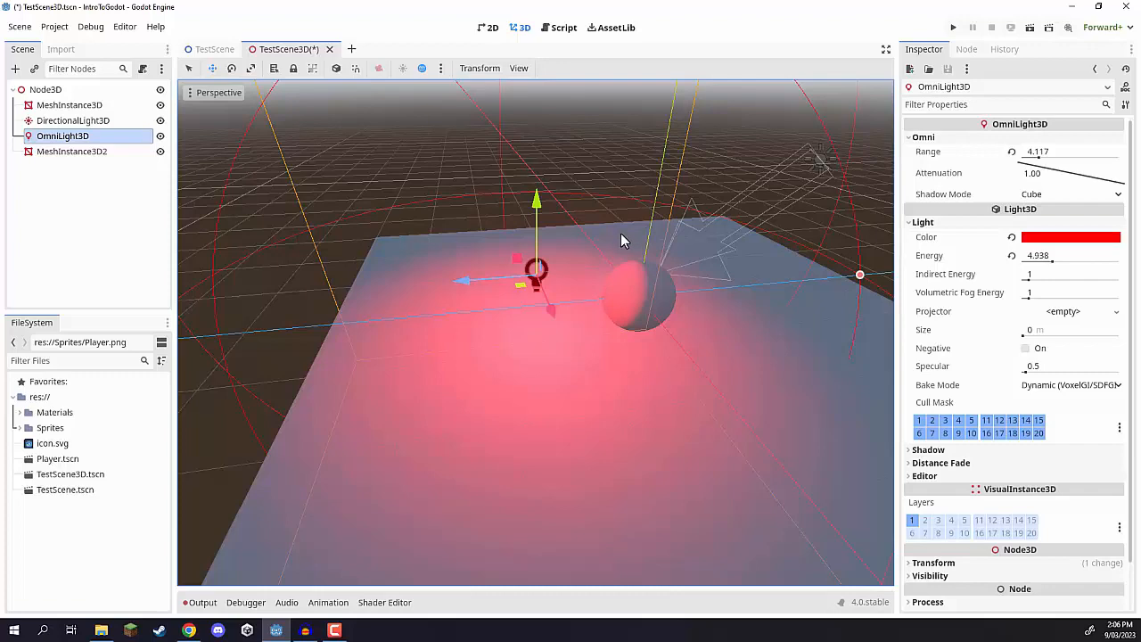
Set the OmniLight3D's Energy to 0
right_drag(535, 289, 563, 274)
key(w)
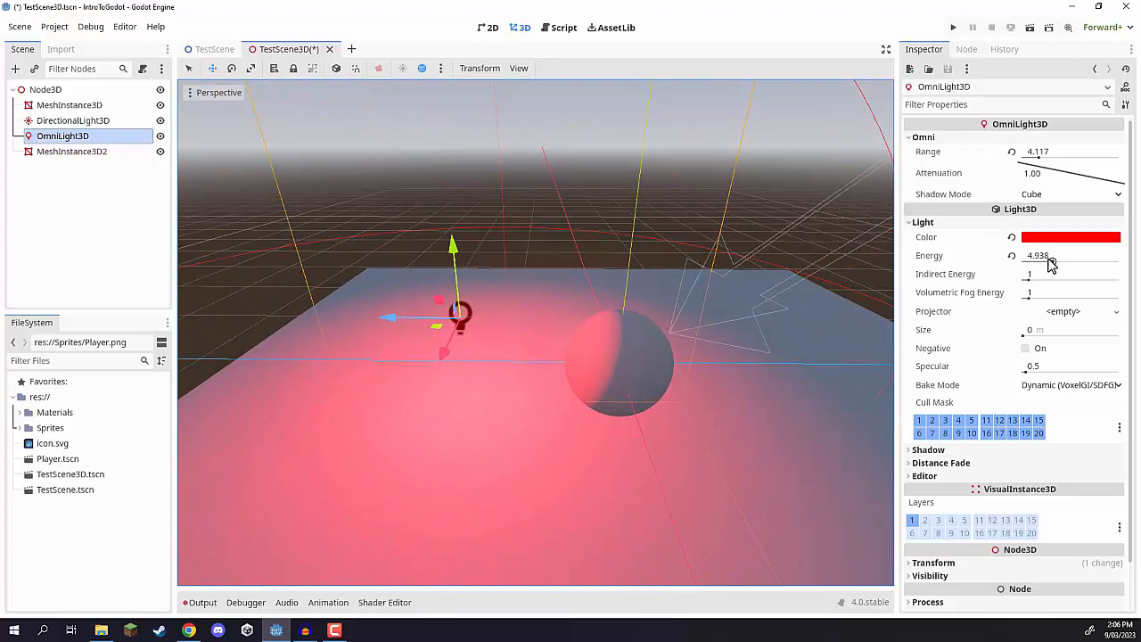
drag(1049, 259, 1016, 264)
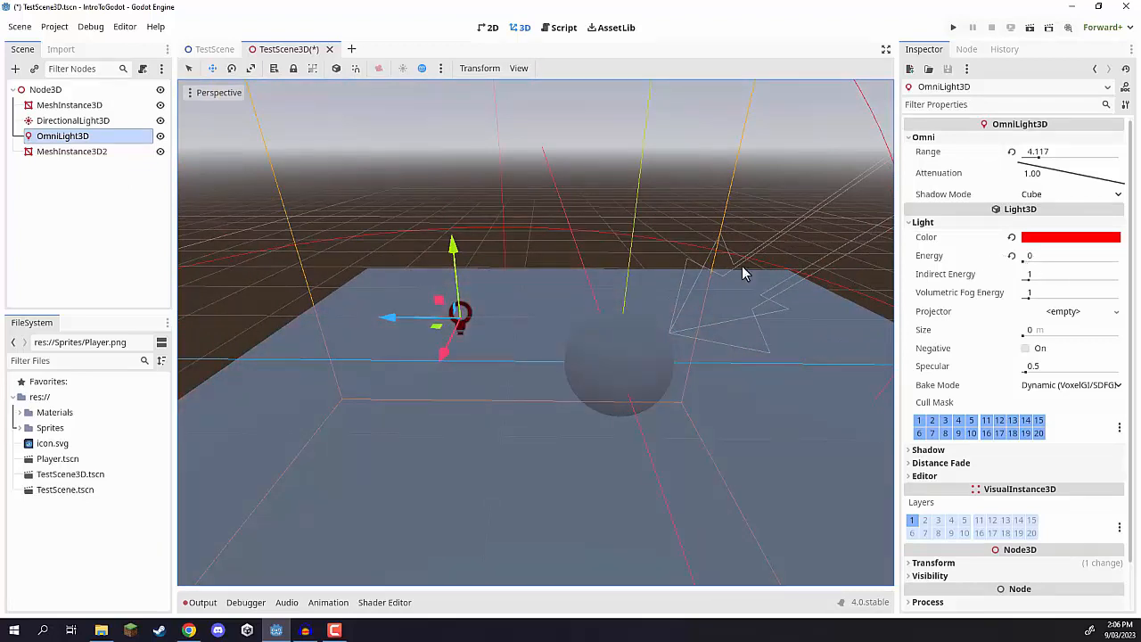
Set the DirectionalLight3D's Energy to 1.42 and enable its Shadow
click(89, 120)
drag(1028, 223, 1037, 225)
right_drag(433, 317, 433, 317)
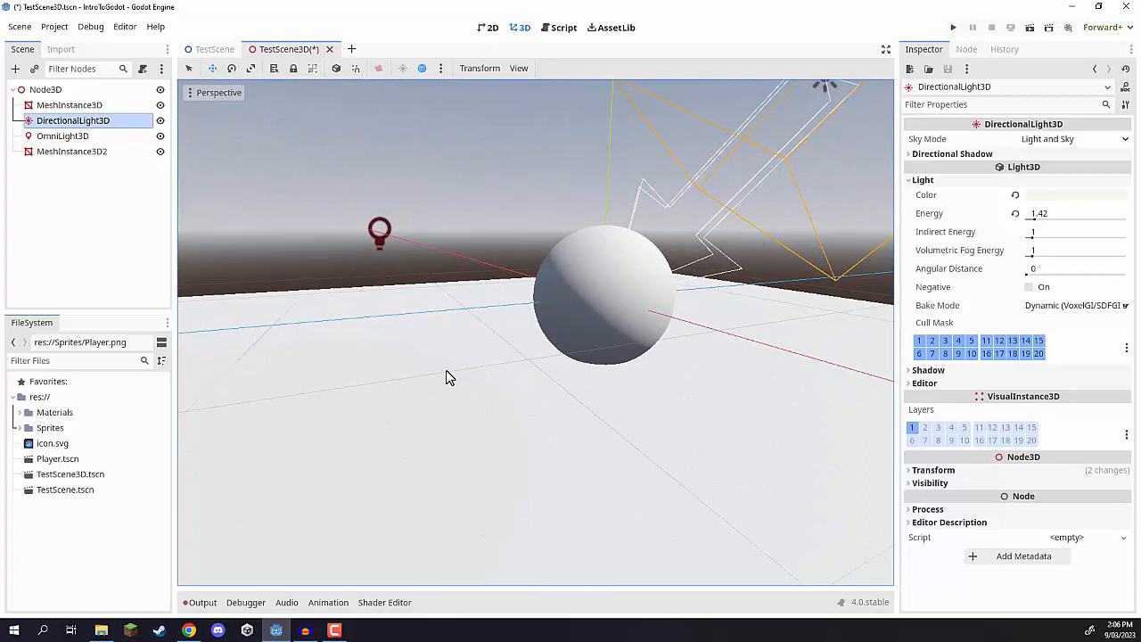
click(927, 370)
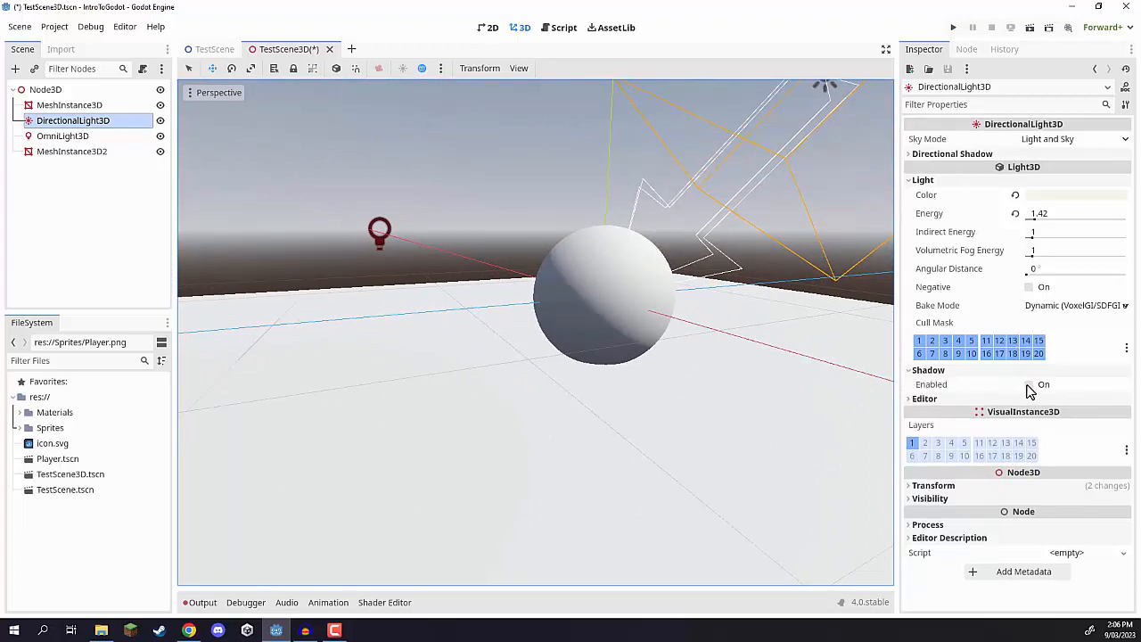
click(1028, 384)
right_drag(535, 329, 535, 329)
right_drag(705, 273, 705, 273)
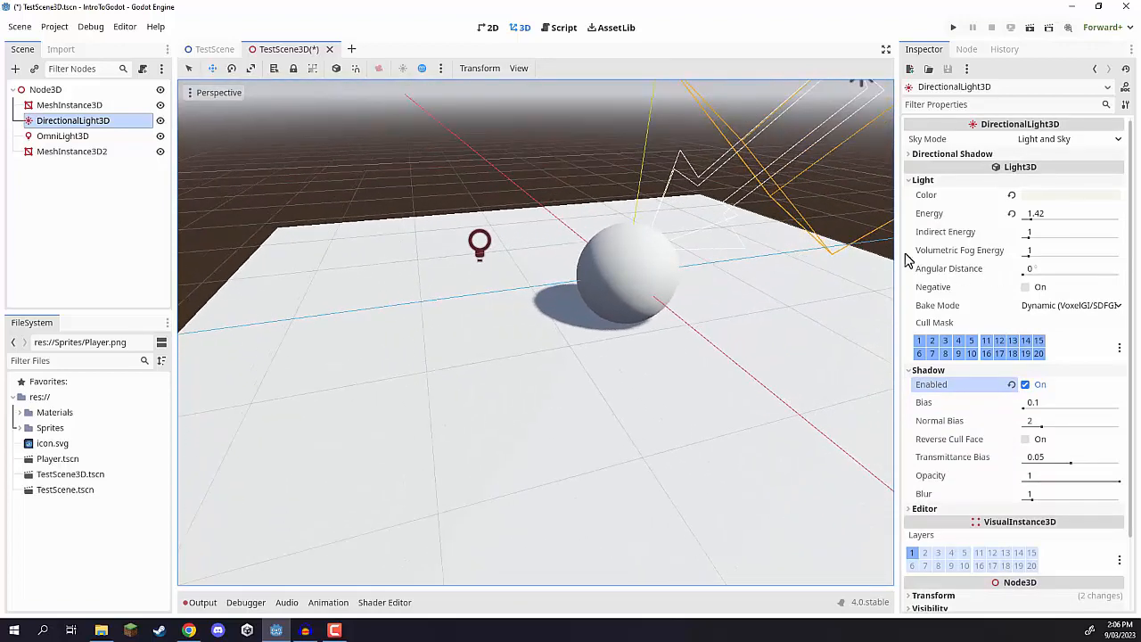
Set the OmniLight3D's Energy to 6.577, enable its Shadow and inspect the shadow cast by the sphere
click(63, 136)
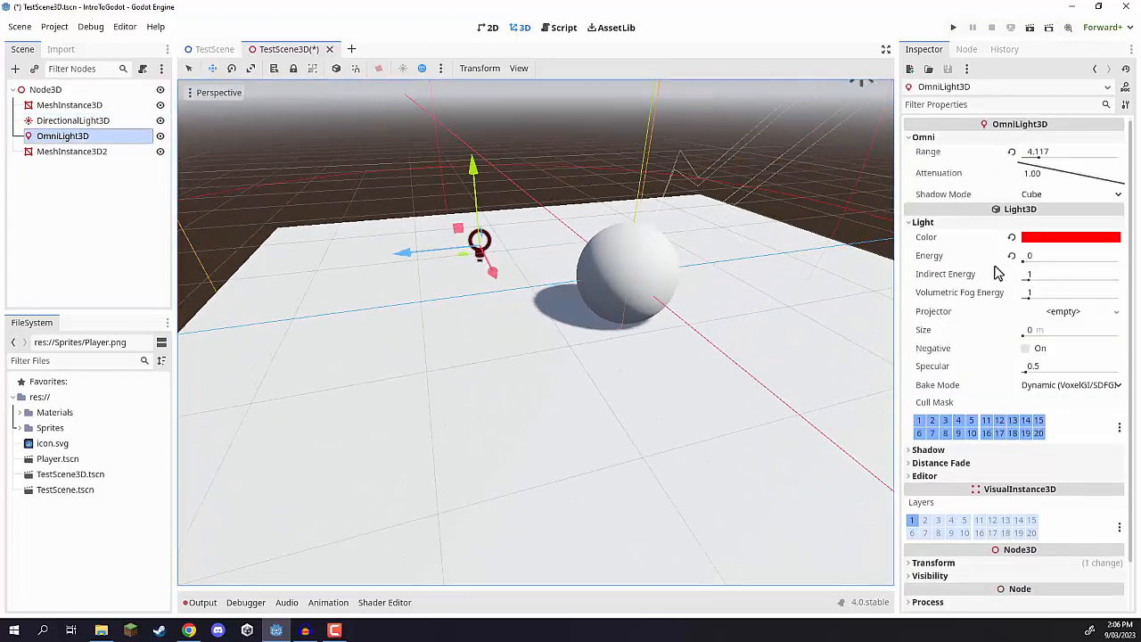
drag(1026, 263, 989, 270)
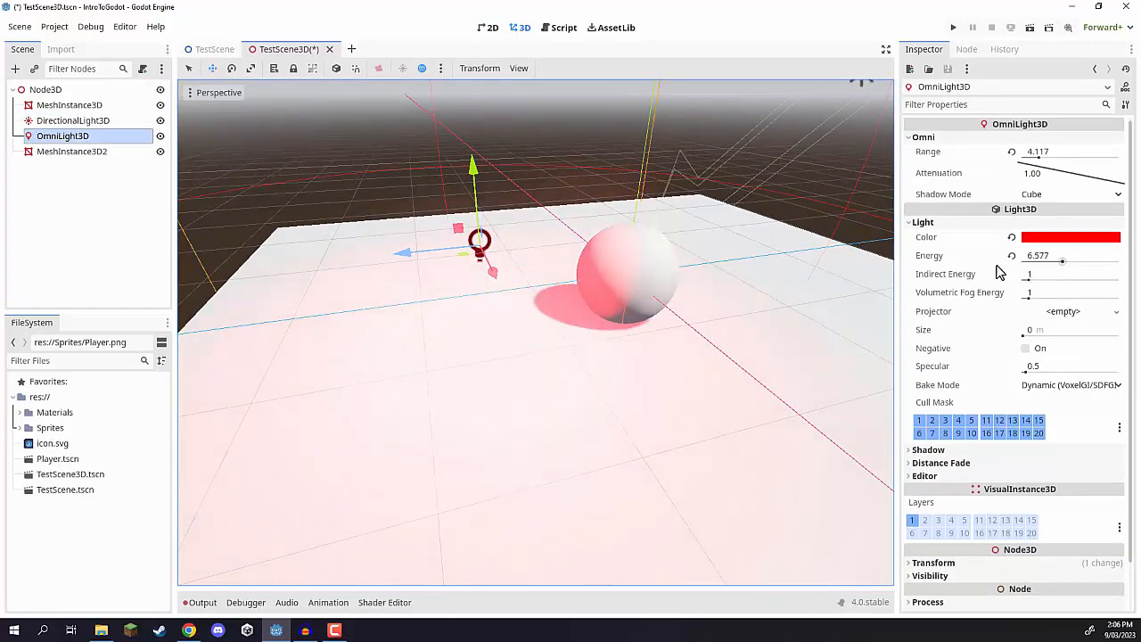
scroll(908, 414, down, 1)
click(918, 402)
click(1023, 417)
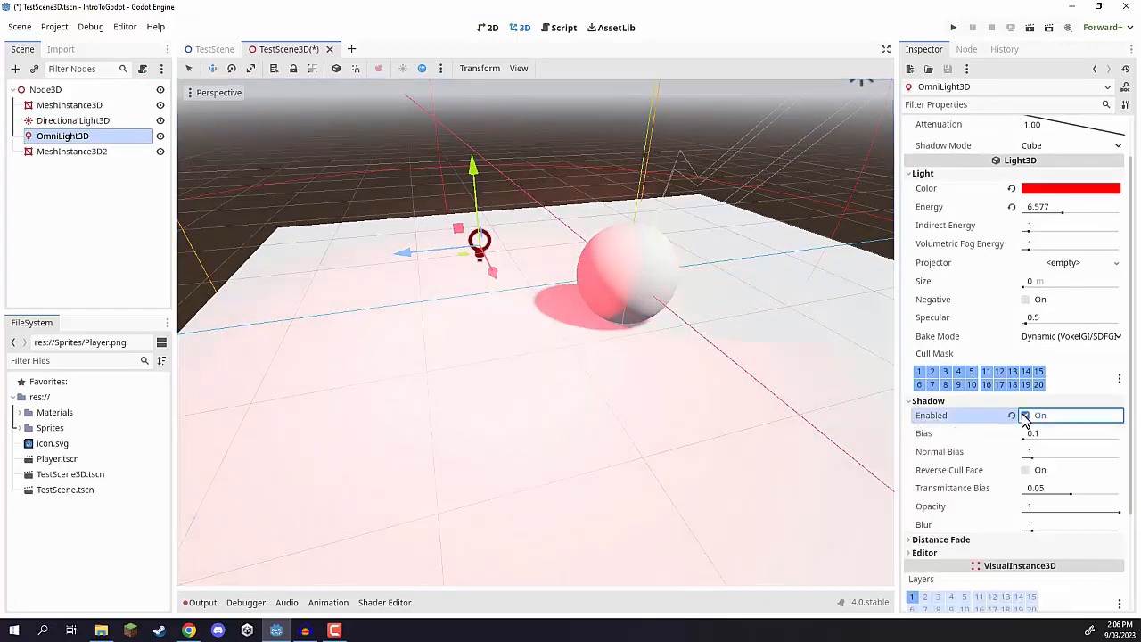
scroll(683, 280, up, 5)
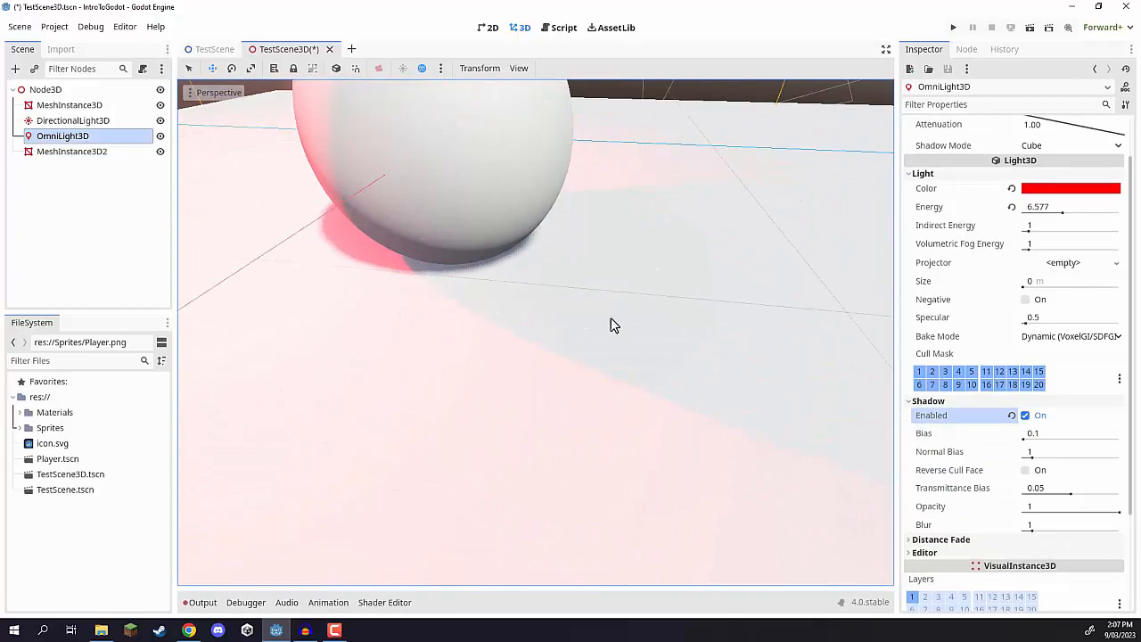
scroll(558, 290, down, 5)
right_drag(535, 332, 609, 280)
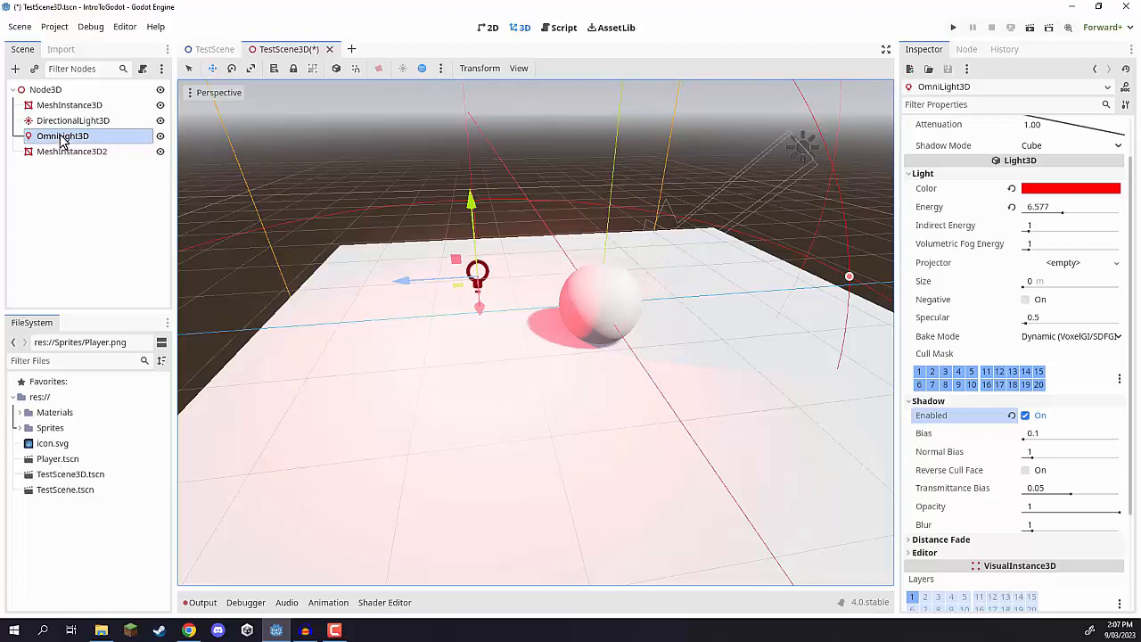
Delete the OmniLight3D and DirectionalLight3D nodes from the scene
key(Delete)
key(Return)
key(Delete)
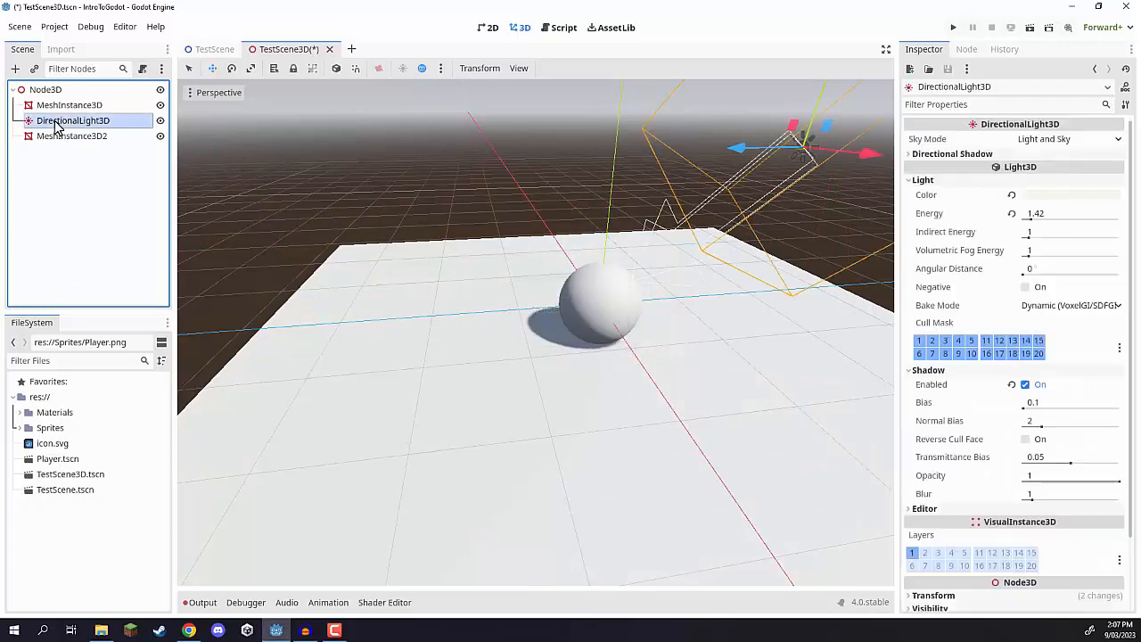
key(Return)
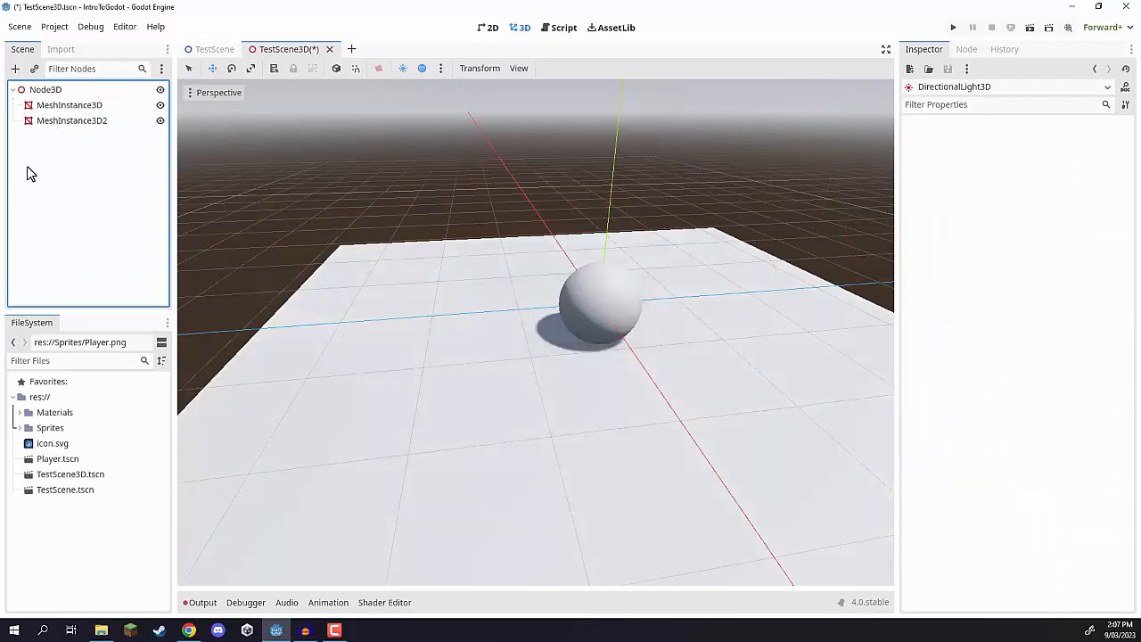
Search the node types for "light" and add a SpotLight3D to the scene
click(16, 69)
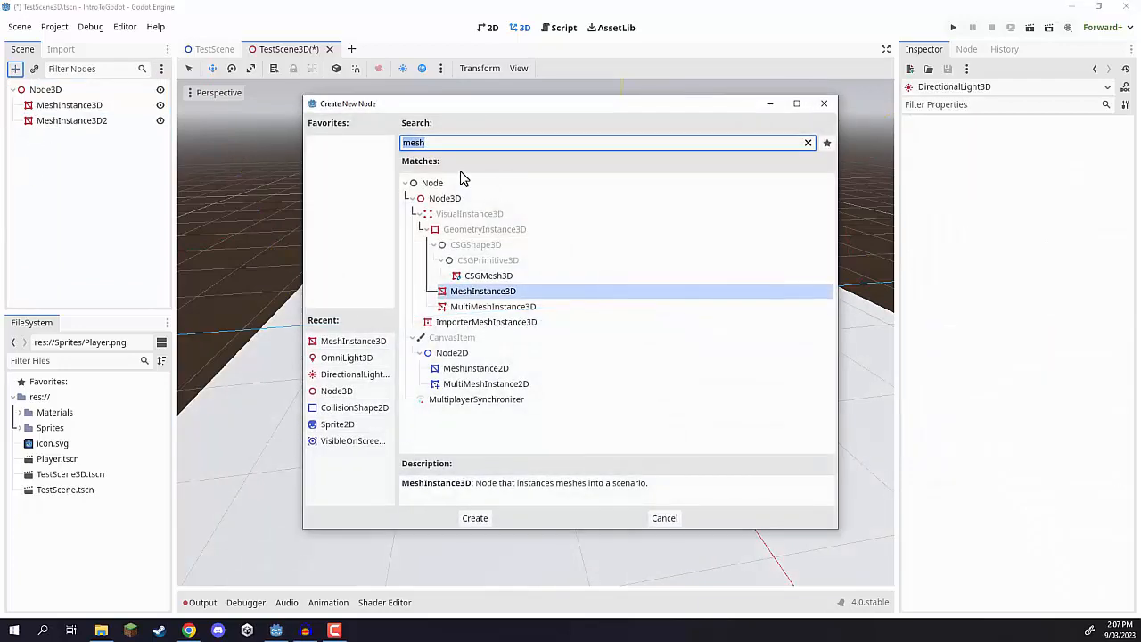
text(light)
click(475, 369)
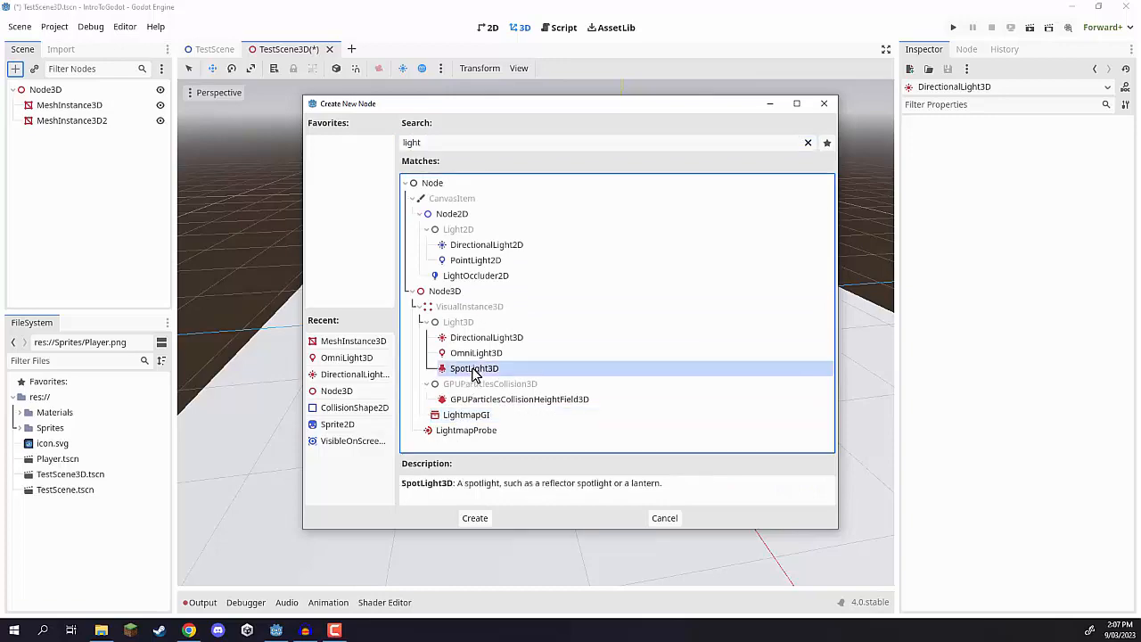
click(472, 521)
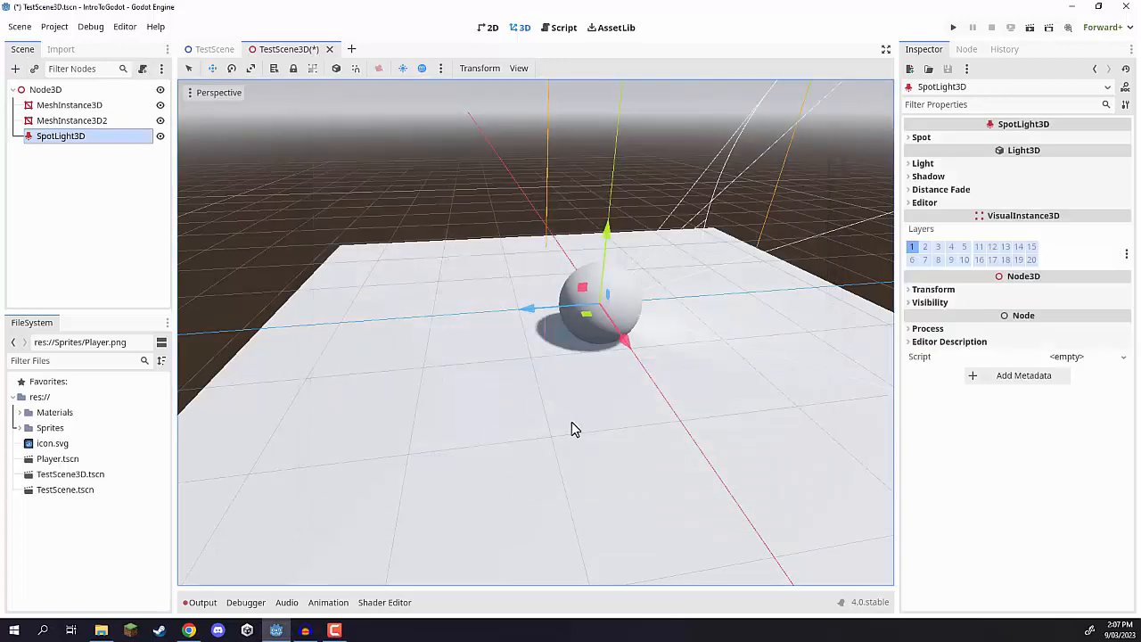
Raise the SpotLight3D above the sphere and rotate it to point straight down at the floor
drag(586, 293, 477, 216)
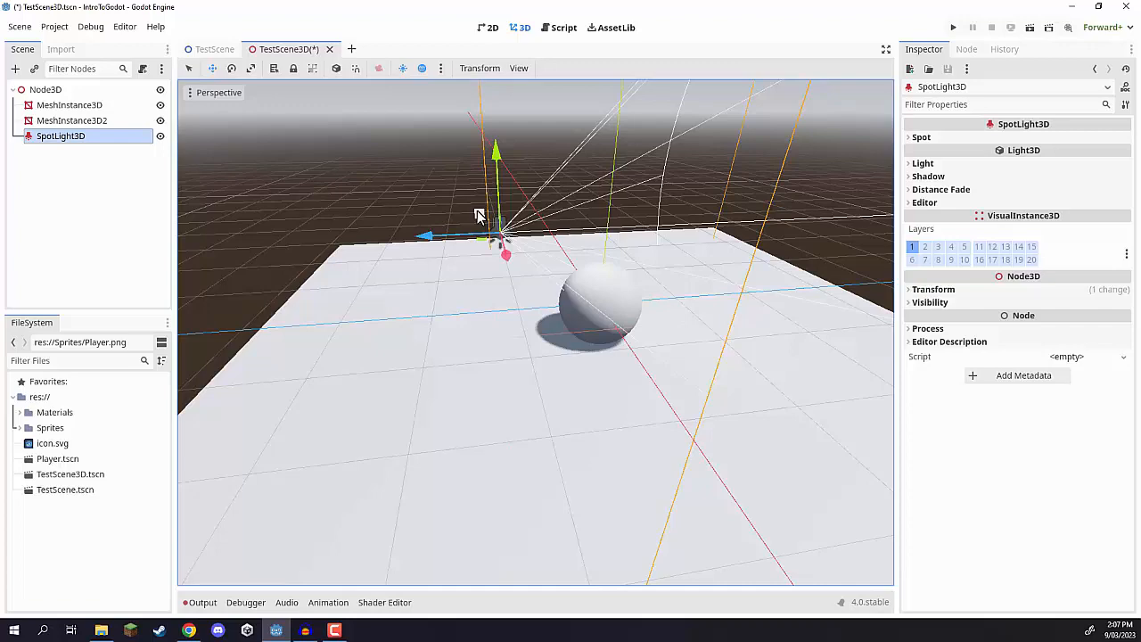
right_drag(514, 239, 493, 214)
key(e)
drag(493, 214, 615, 303)
key(w)
drag(465, 243, 543, 133)
key(s)
mouse_move(543, 133)
right_down()
mouse_move(524, 124)
mouse_move(536, 127)
right_up()
key(q)
right_drag(553, 446, 557, 383)
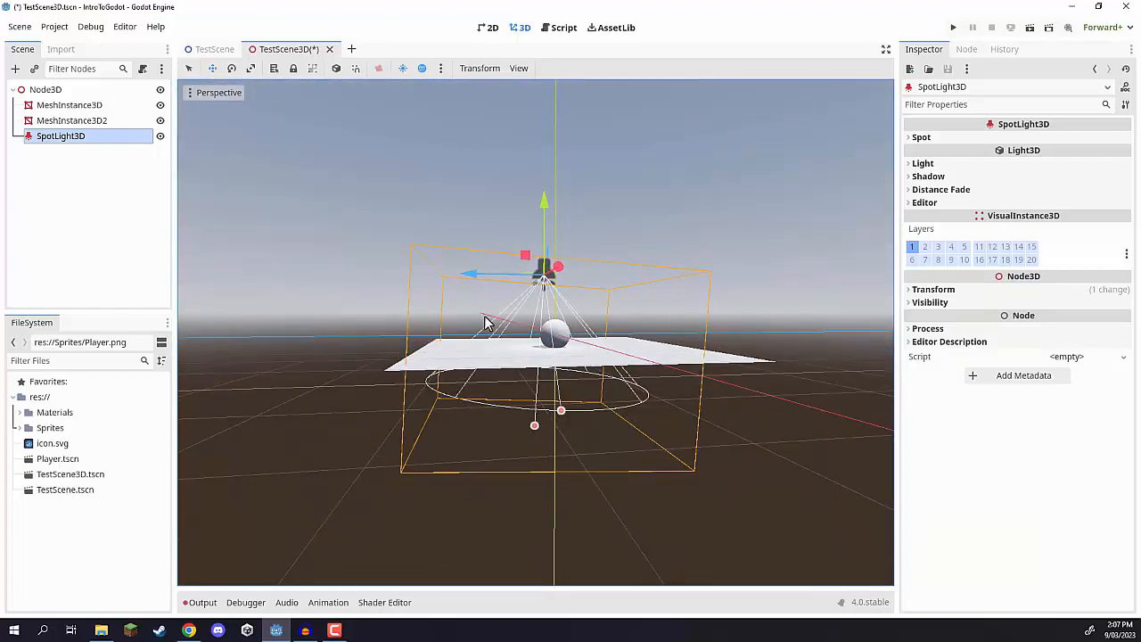
key(w)
right_drag(528, 352, 555, 373)
Adjust the SpotLight3D's cone angle and extend its range in the viewport, and set its Energy to 10.089
drag(658, 429, 634, 421)
drag(550, 425, 544, 508)
click(923, 163)
drag(1036, 204, 1090, 205)
right_drag(696, 285, 727, 328)
Set the SpotLight3D's light Color to bright green
click(1032, 182)
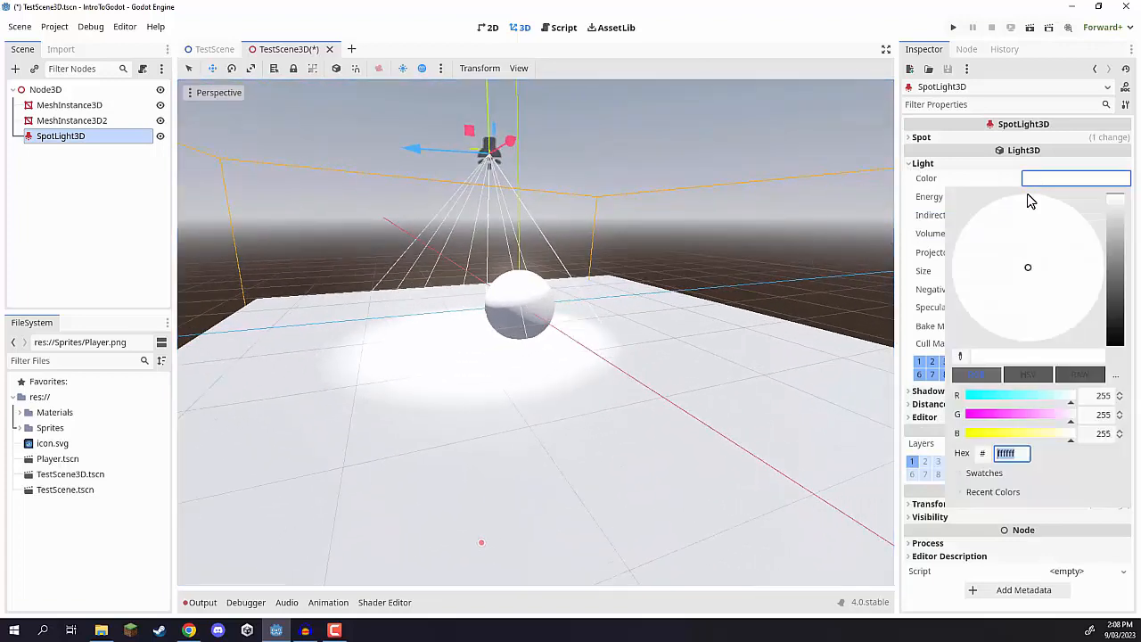
mouse_move(1114, 244)
mouse_down()
mouse_move(1115, 277)
mouse_move(1115, 252)
mouse_up()
drag(1030, 264, 967, 275)
drag(1117, 267, 1117, 157)
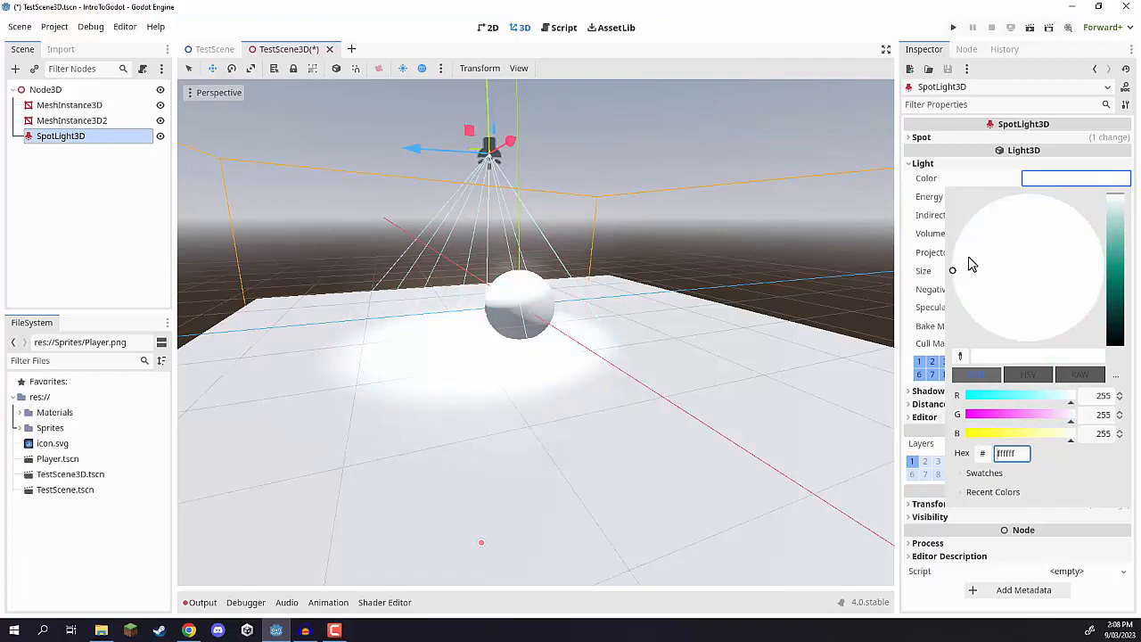
click(1028, 375)
drag(1020, 402, 1094, 421)
click(562, 297)
right_drag(558, 298, 840, 323)
key(s)
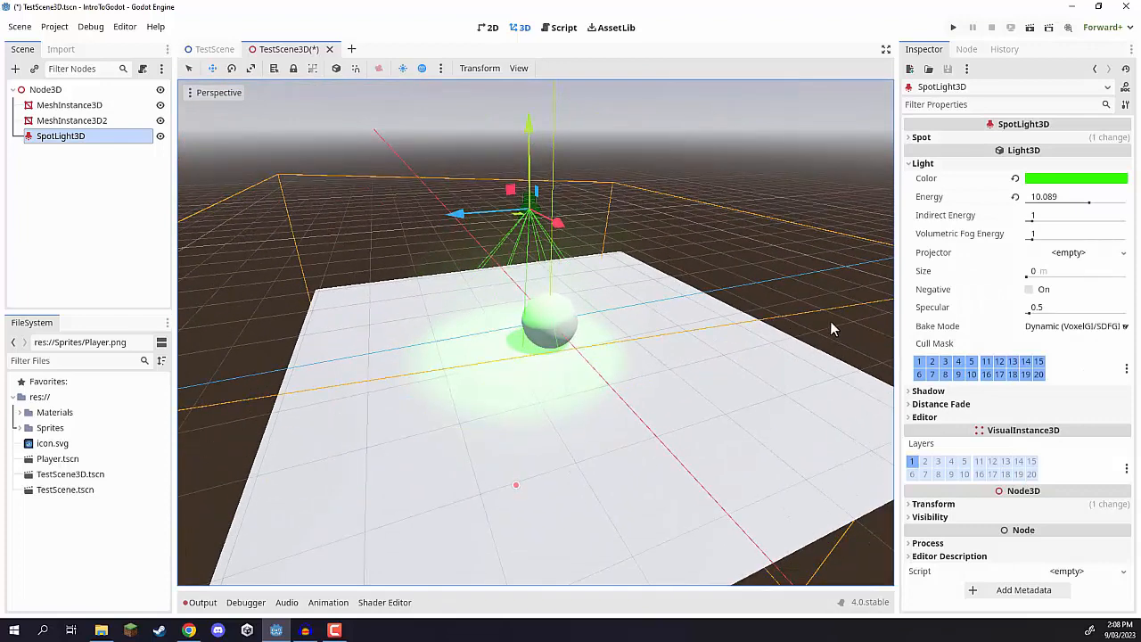
Enable the SpotLight3D's Shadow and reposition the light slightly lower, directly above the sphere
click(931, 391)
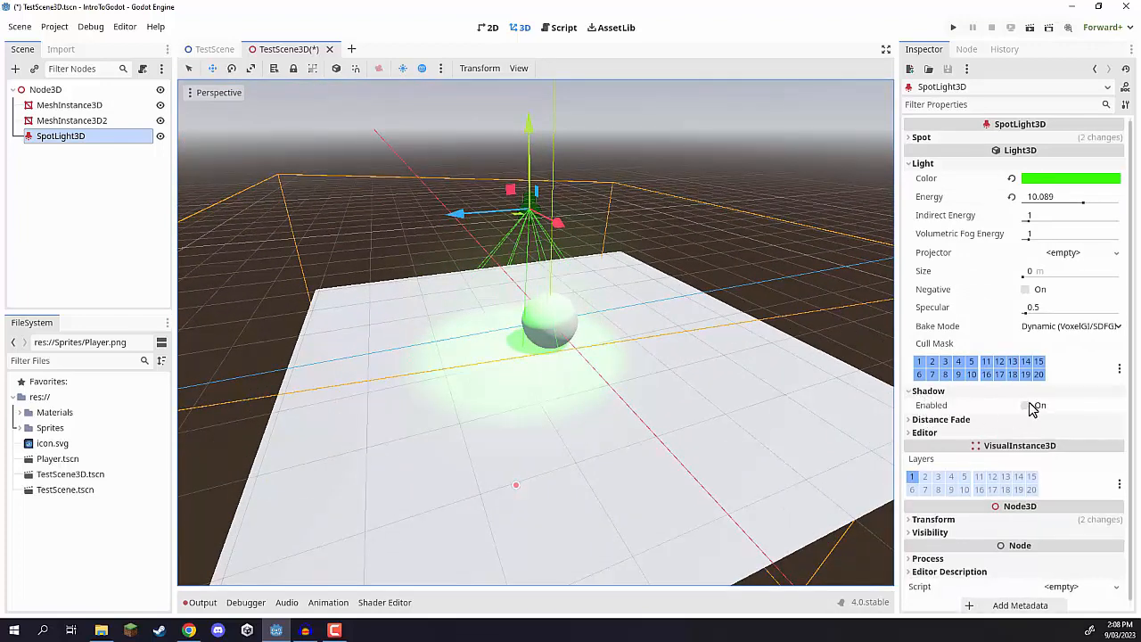
click(1026, 406)
drag(516, 189, 538, 216)
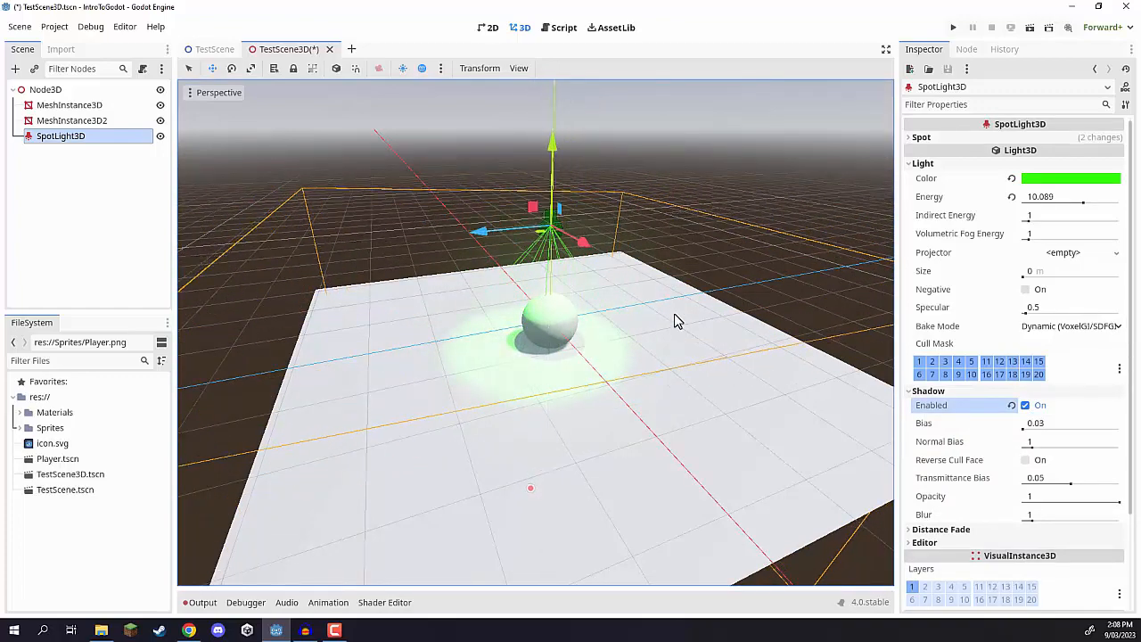